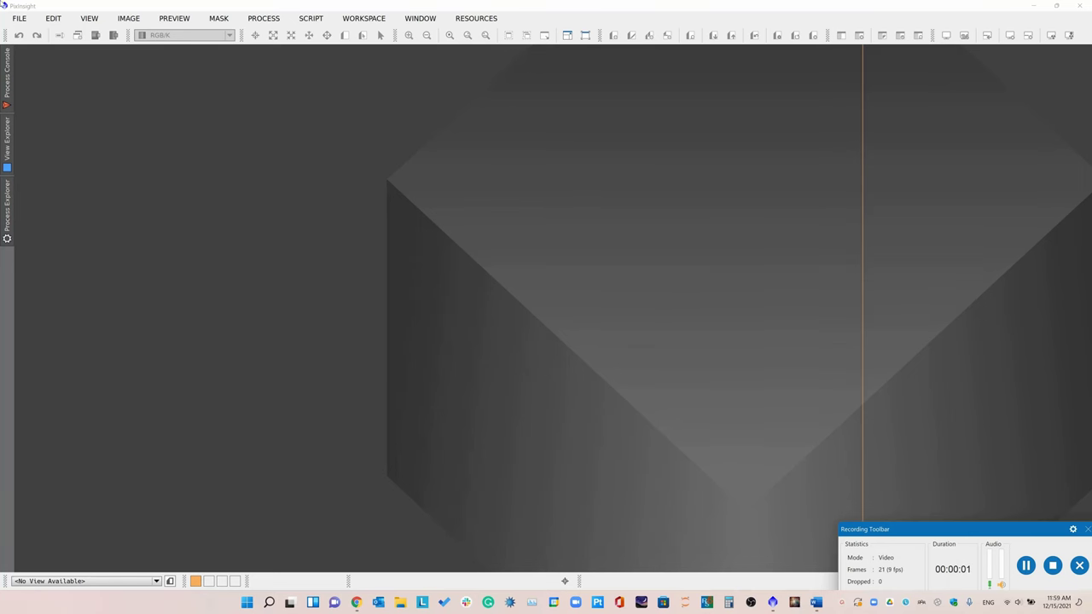
# Open the WeightedBatchPreprocessing script from the batch processing scripts.
pyautogui.click(310, 17)
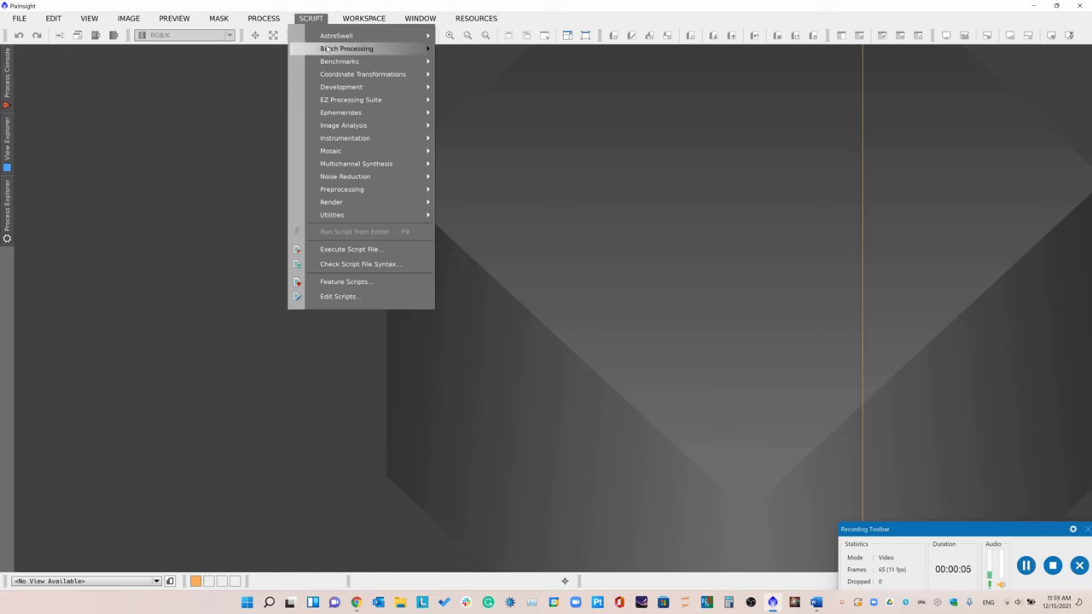
pyautogui.moveTo(327, 48)
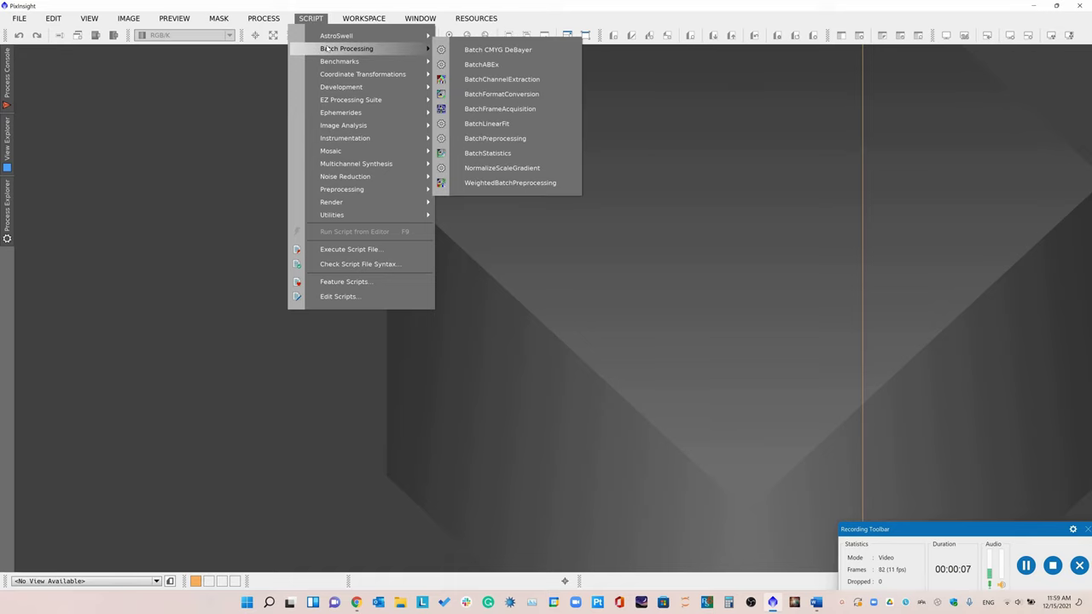
pyautogui.click(485, 183)
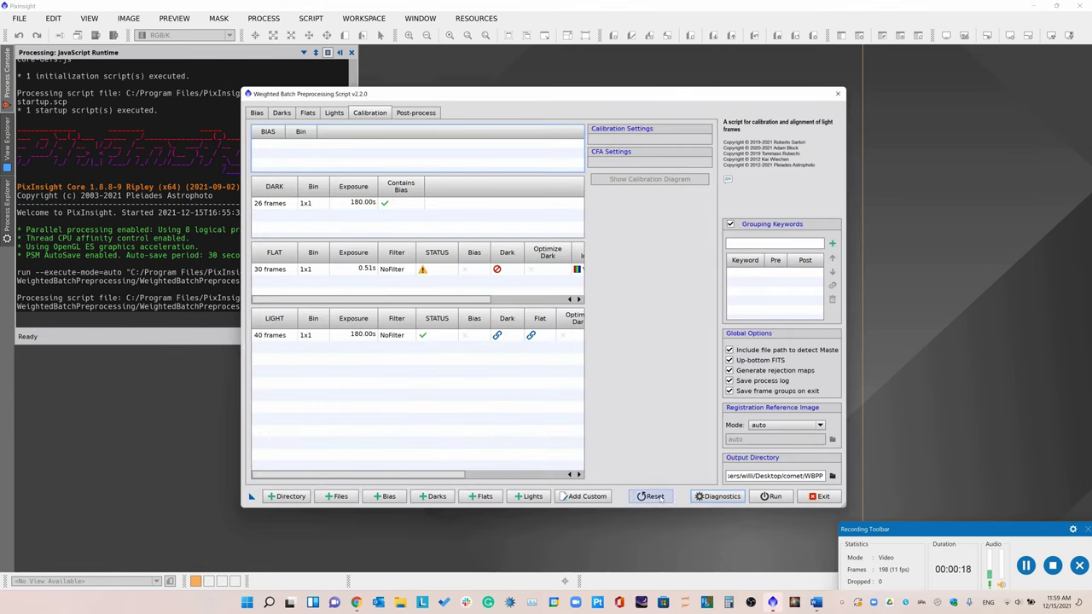
# Reset the preprocessing script, clearing all its loaded frame lists and the output directory.
pyautogui.click(655, 494)
pyautogui.click(470, 284)
pyautogui.click(470, 307)
pyautogui.click(549, 321)
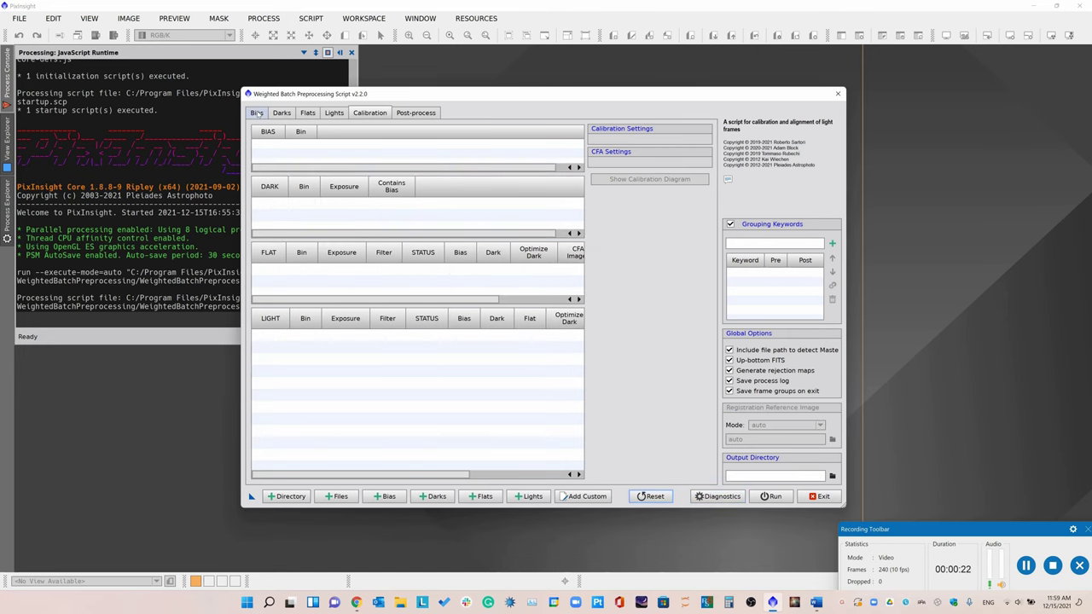
# Add all the bias frames from the bias folder inside the Desktop's comet folder.
pyautogui.click(257, 114)
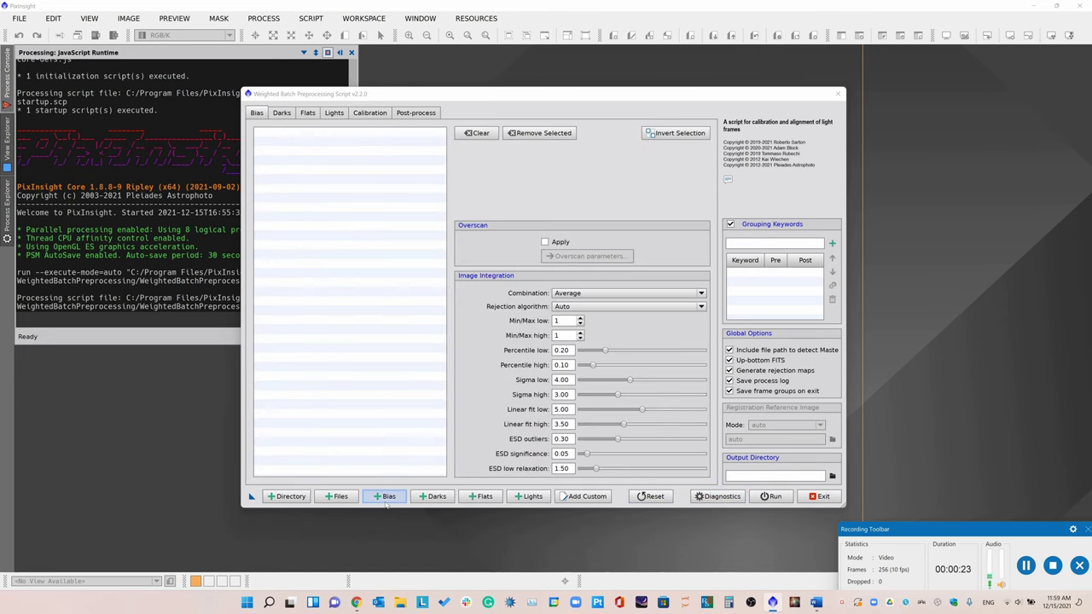
pyautogui.click(384, 499)
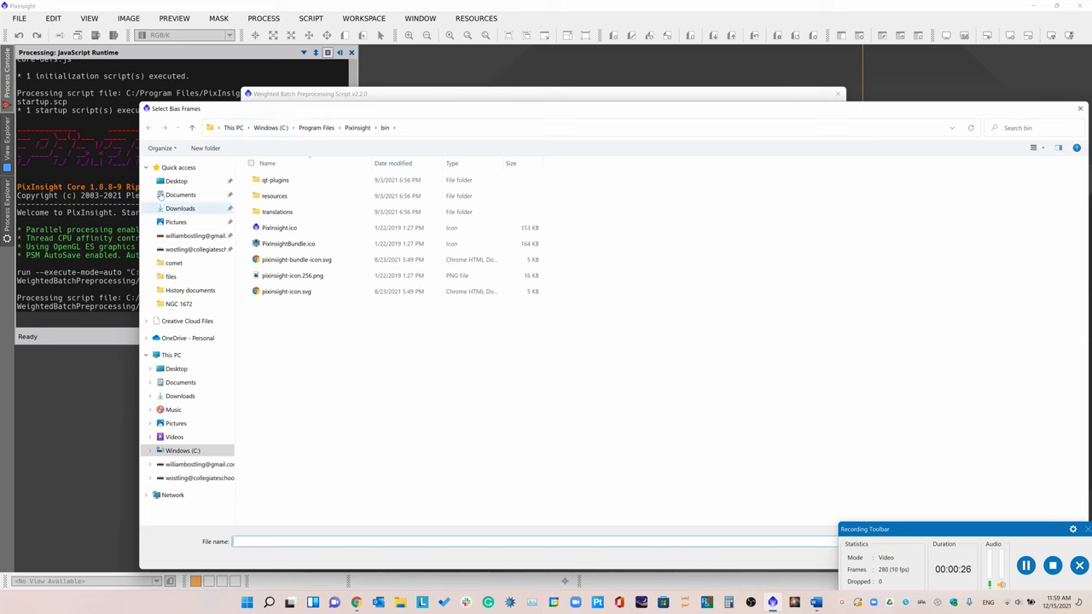
pyautogui.click(175, 181)
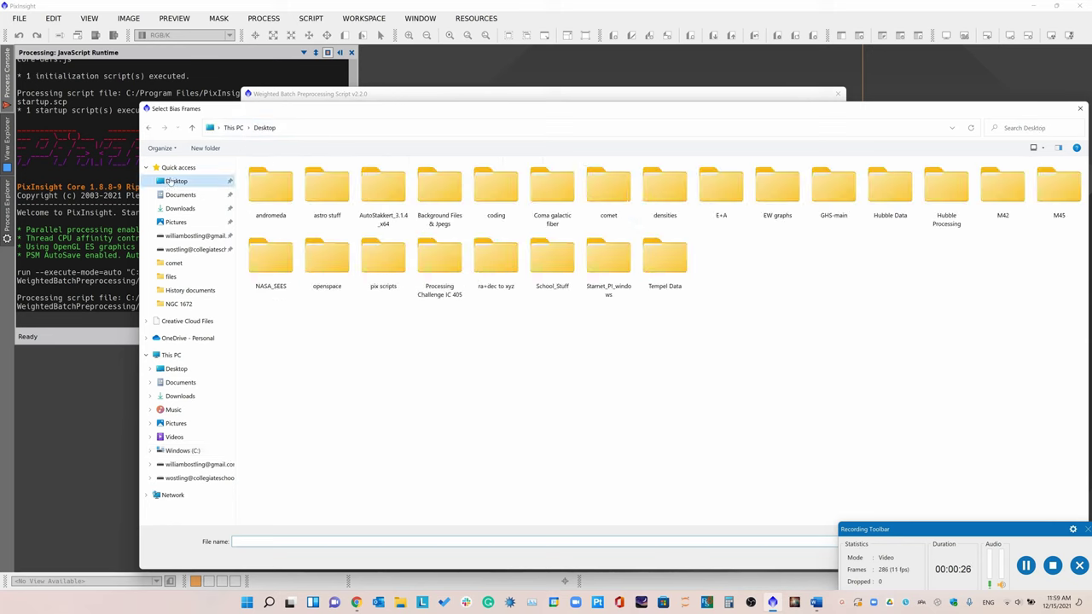
pyautogui.doubleClick(608, 190)
pyautogui.click(272, 181)
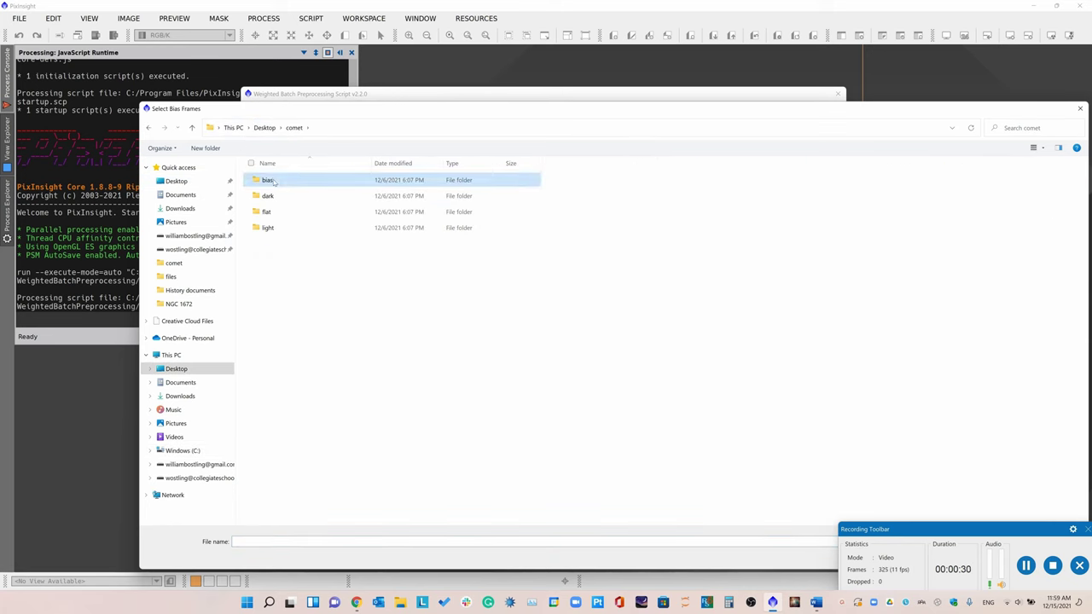
pyautogui.doubleClick(270, 180)
pyautogui.hotkey('ctrl', 'a')
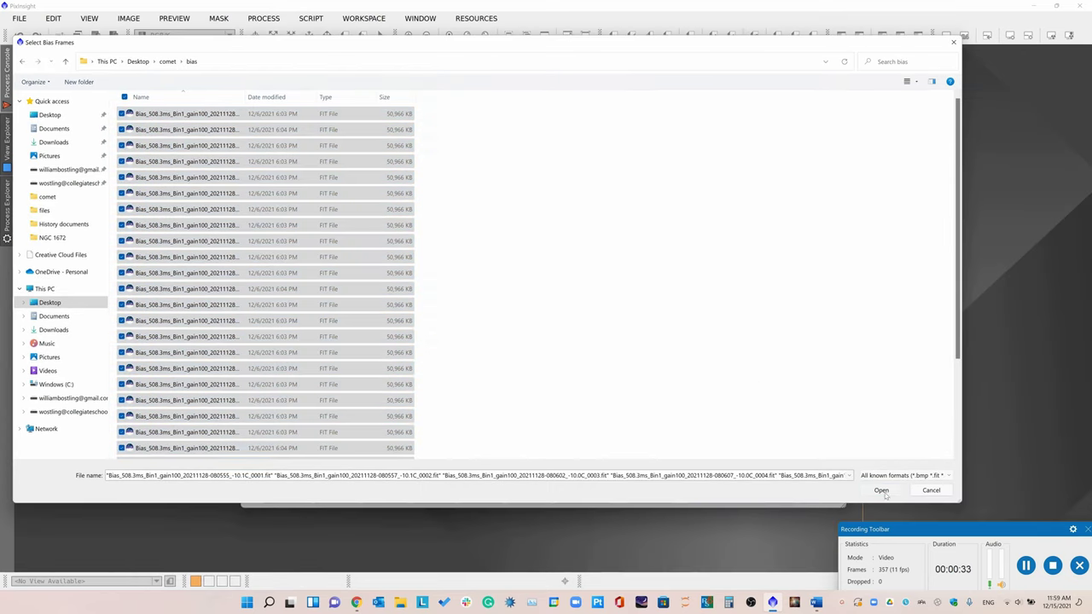
pyautogui.click(882, 492)
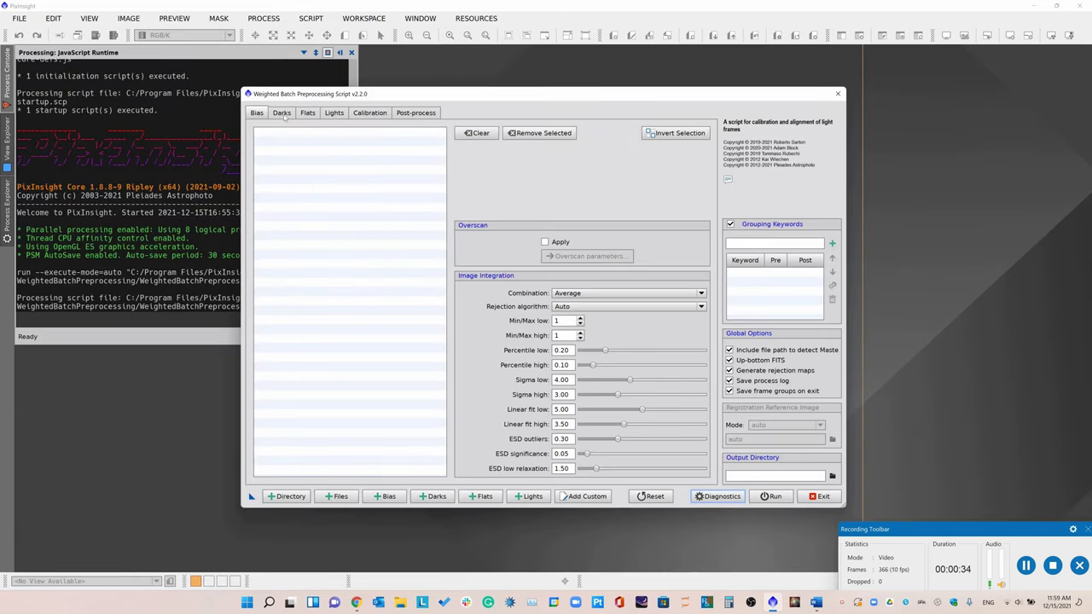
# Add all the dark frames from the comet folder's dark subfolder.
pyautogui.click(281, 114)
pyautogui.click(435, 496)
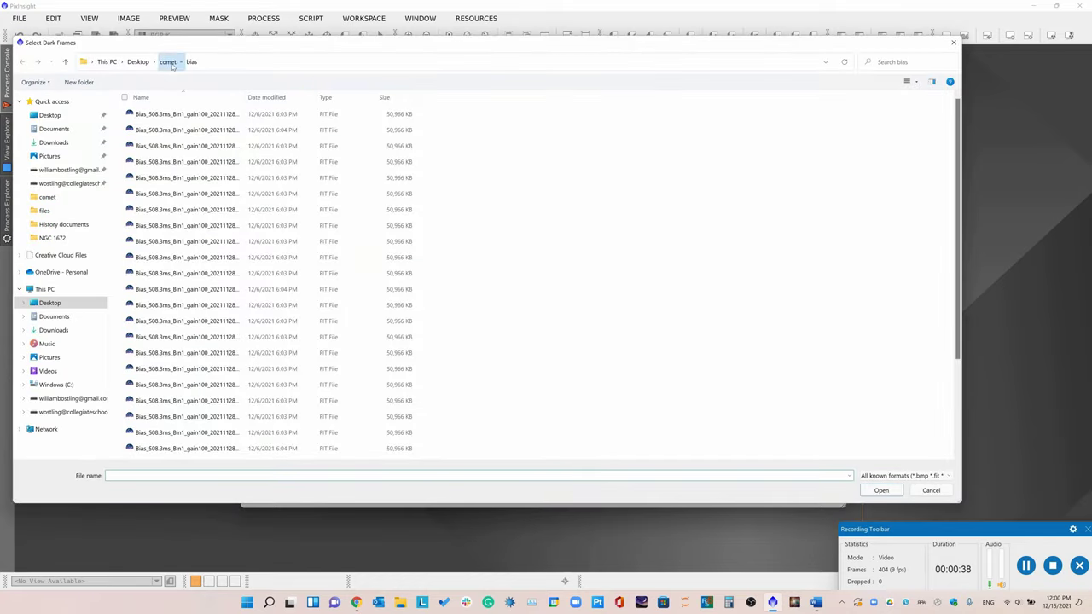
pyautogui.click(168, 62)
pyautogui.doubleClick(142, 129)
pyautogui.click(148, 116)
pyautogui.hotkey('ctrl', 'a')
pyautogui.click(881, 491)
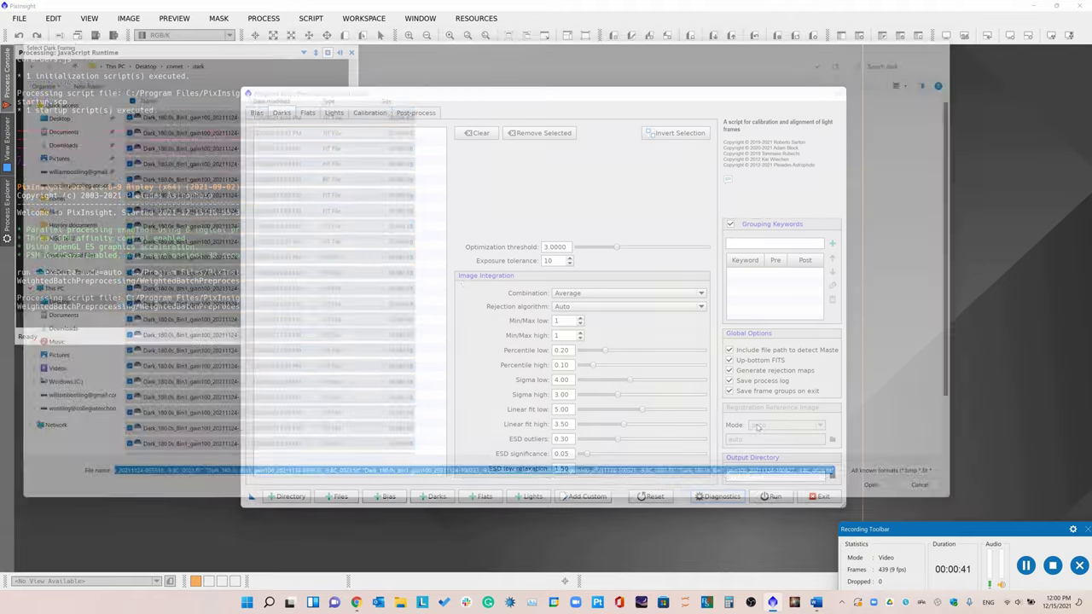
# Add all the flat frames from the comet folder's flat subfolder.
pyautogui.click(308, 113)
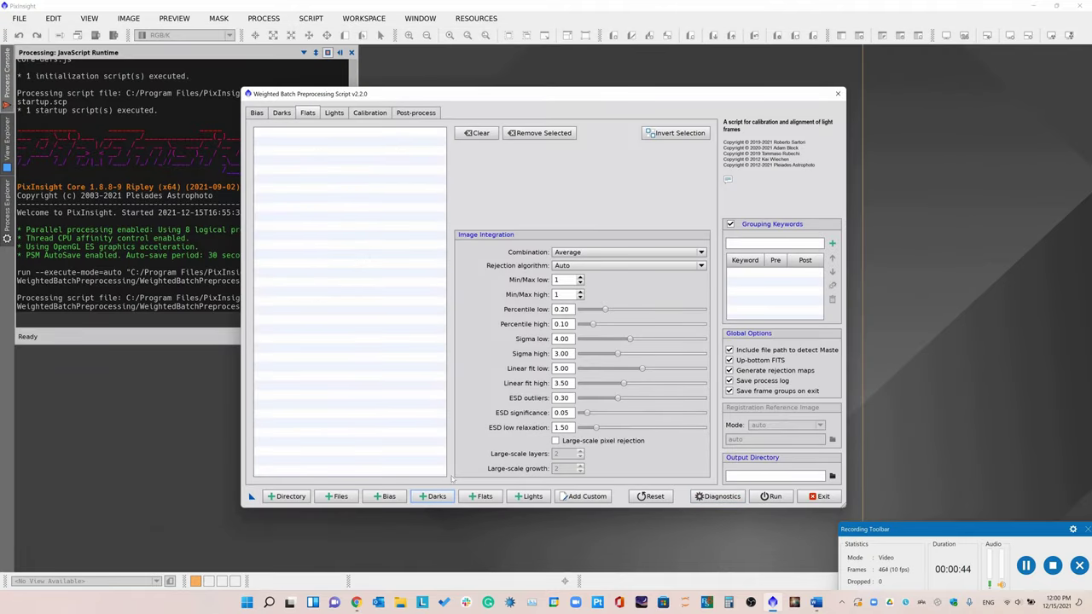
pyautogui.click(478, 497)
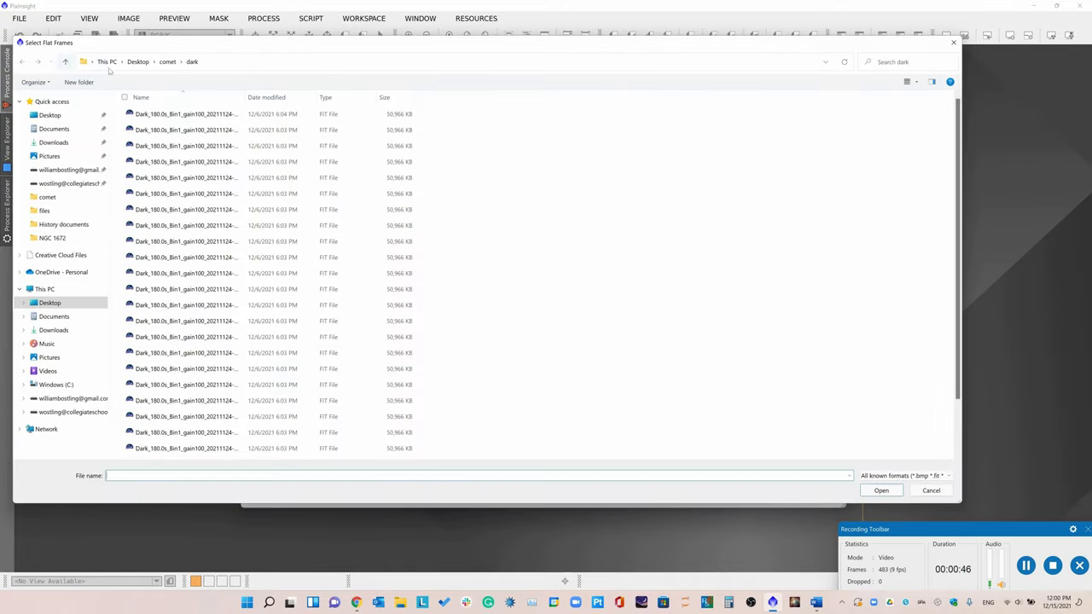
pyautogui.click(167, 61)
pyautogui.doubleClick(141, 146)
pyautogui.hotkey('ctrl', 'a')
pyautogui.click(887, 492)
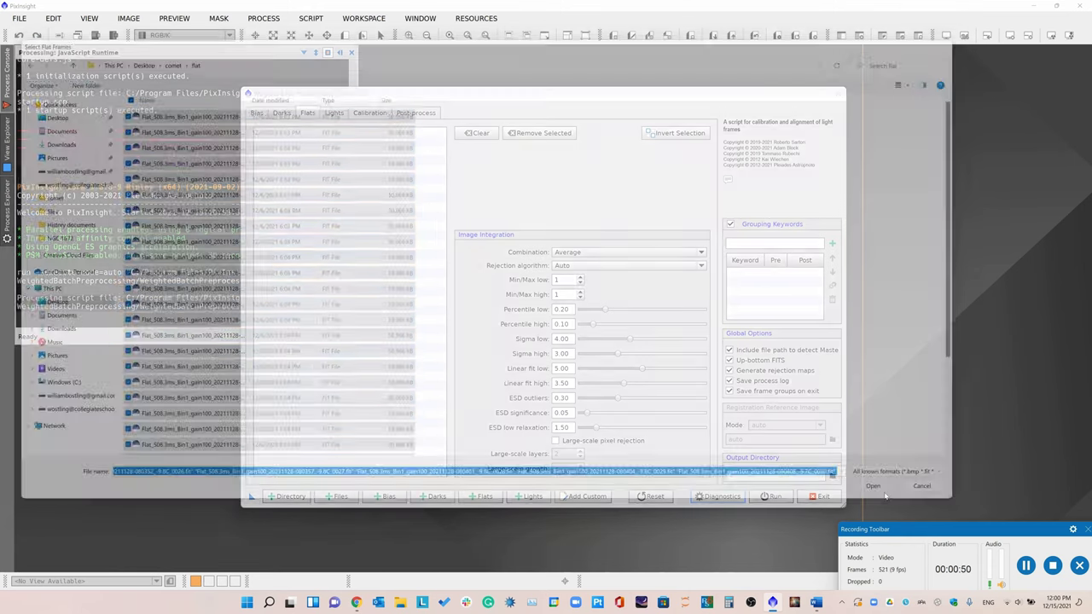
# Add all the light frames from the comet folder's light subfolder.
pyautogui.click(529, 496)
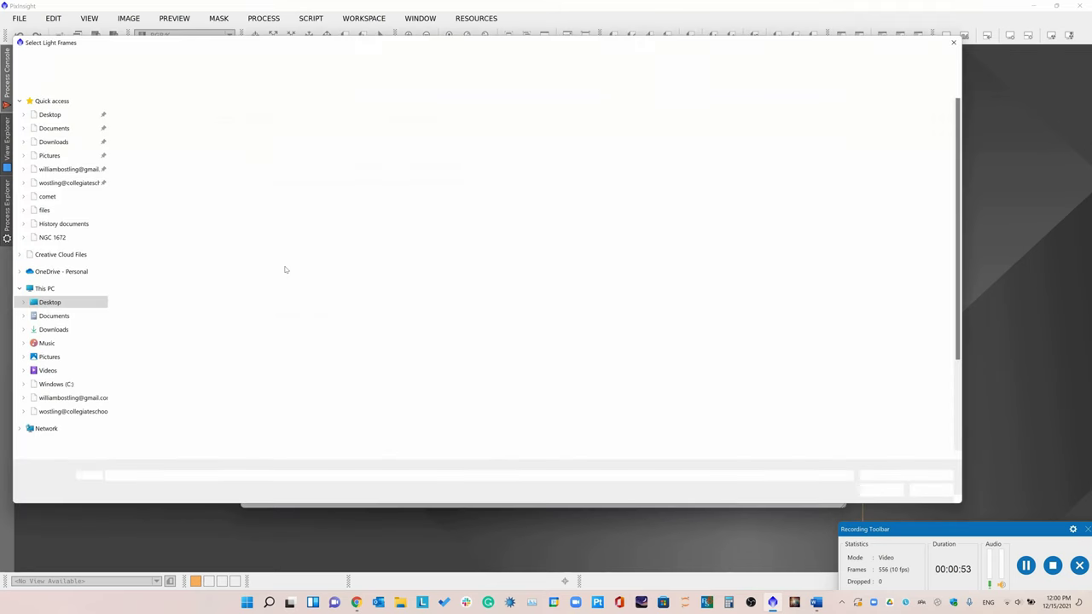
pyautogui.click(167, 61)
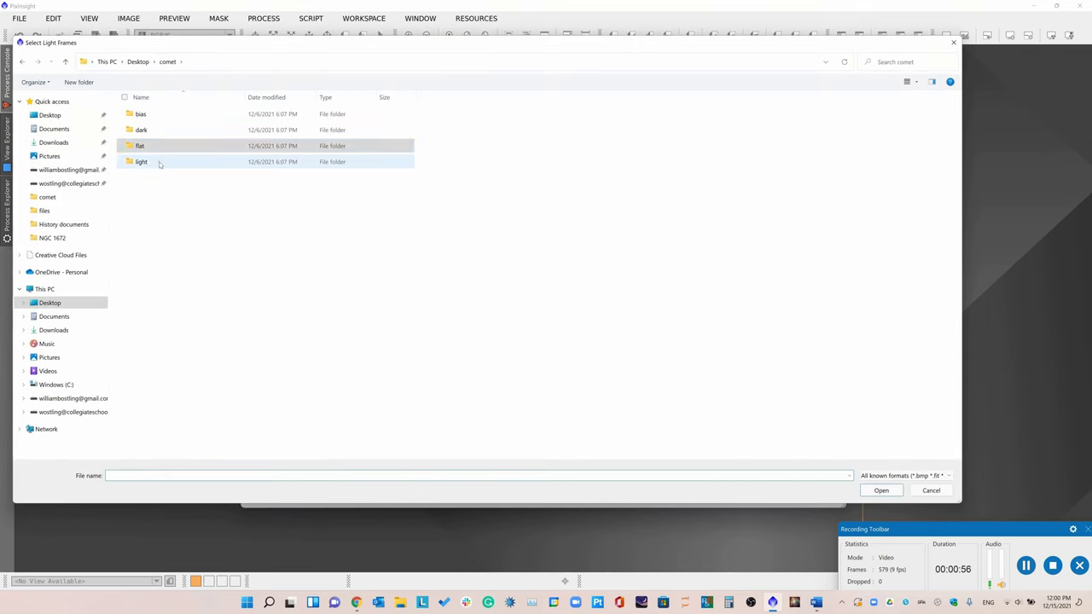
pyautogui.doubleClick(159, 161)
pyautogui.click(159, 115)
pyautogui.hotkey('ctrl', 'a')
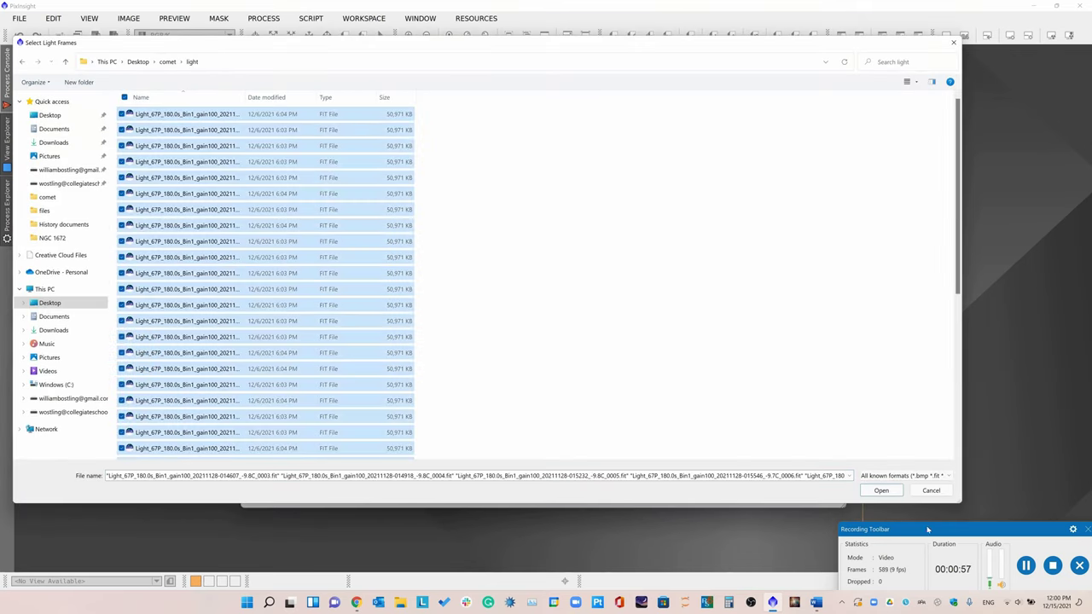
pyautogui.click(881, 491)
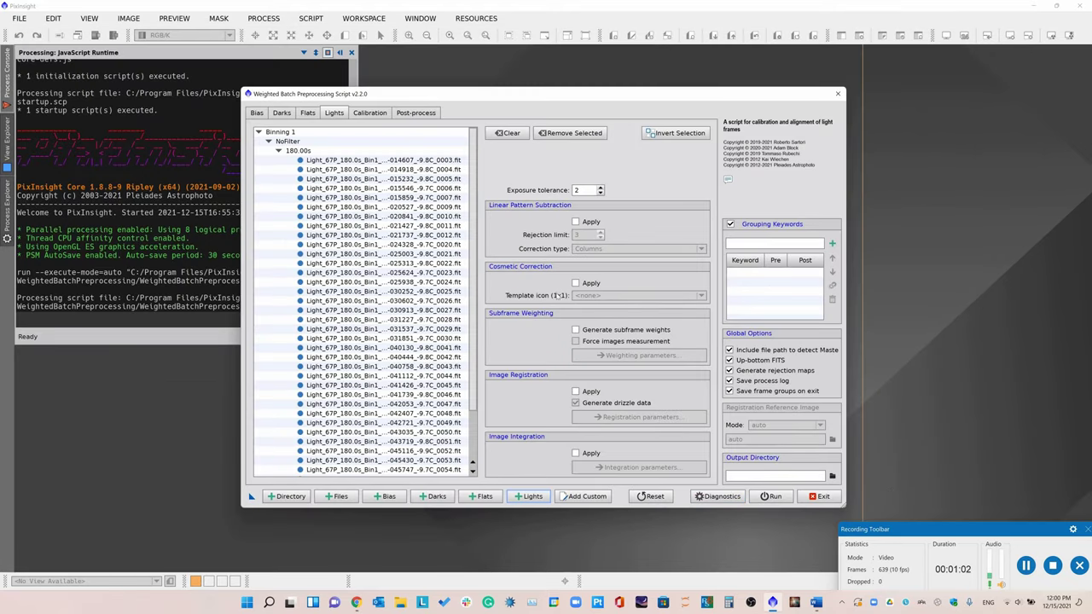
# Enable subframe weight generation with forced images measurement for the lights, and set the weighting preset to Cluster.
pyautogui.click(576, 329)
pyautogui.click(576, 340)
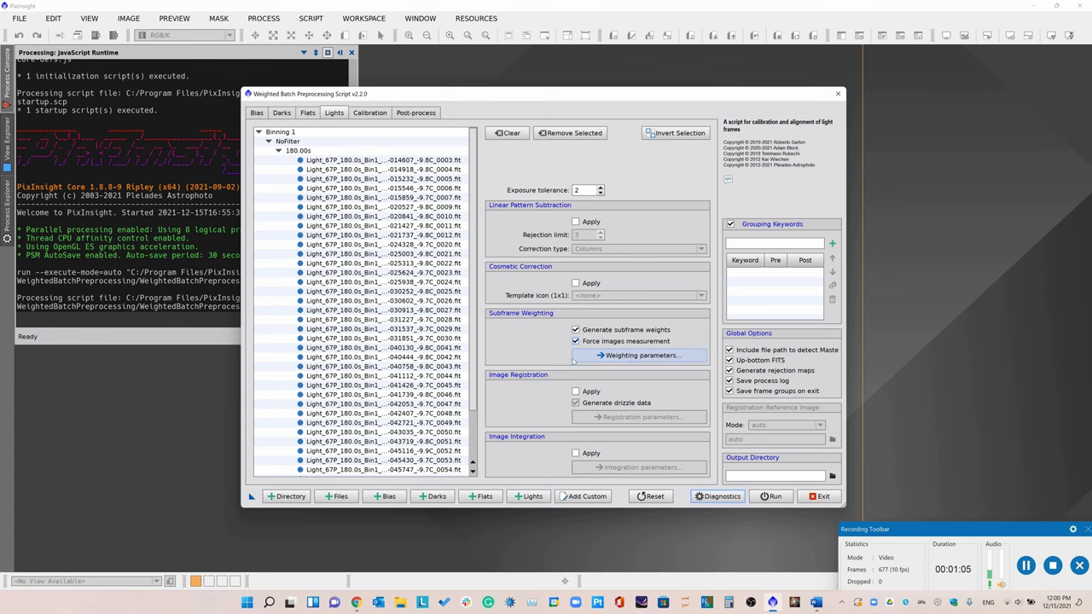
pyautogui.click(630, 356)
pyautogui.click(554, 385)
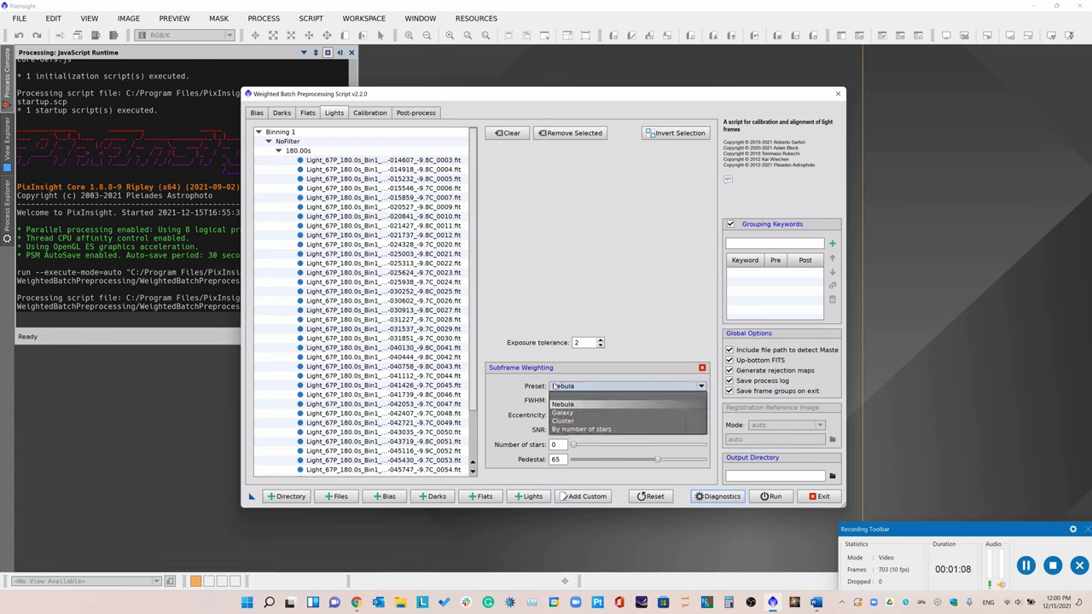
pyautogui.click(585, 421)
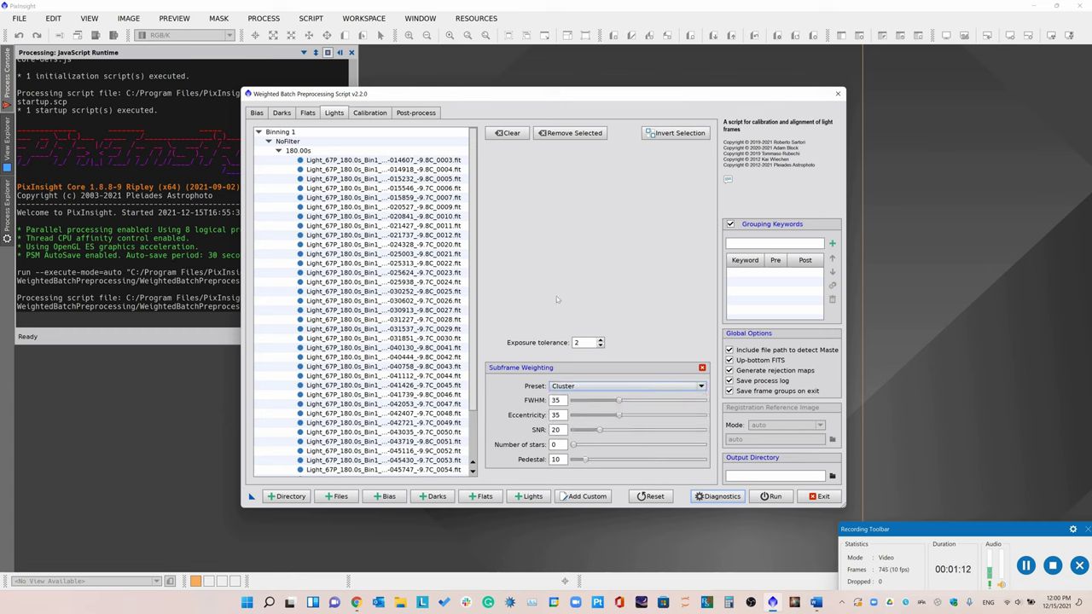
pyautogui.click(702, 368)
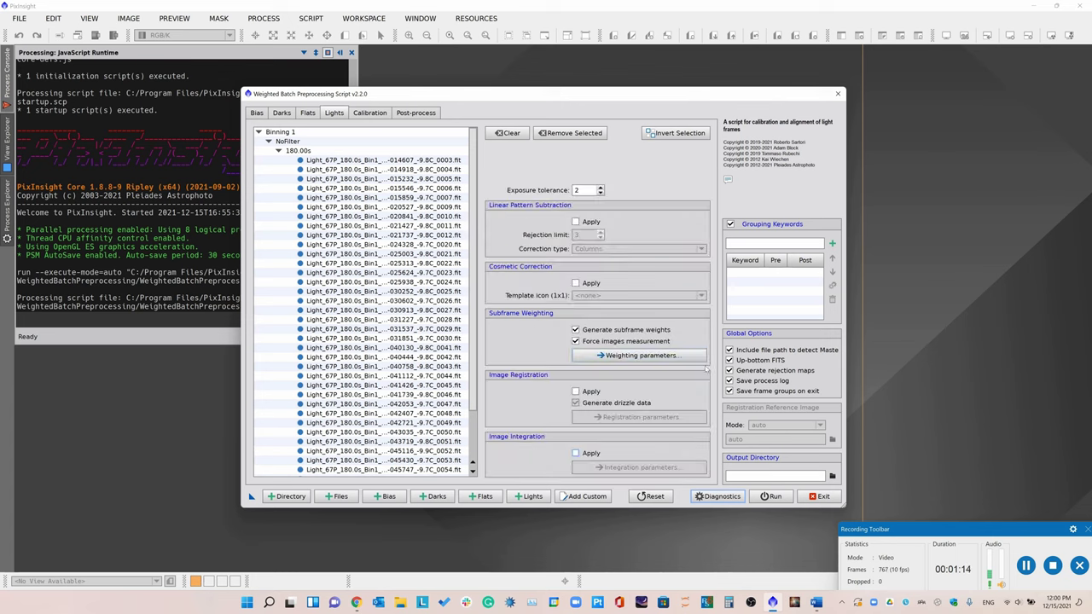
# Enable image registration for the lights and turn off drizzle data generation.
pyautogui.click(575, 390)
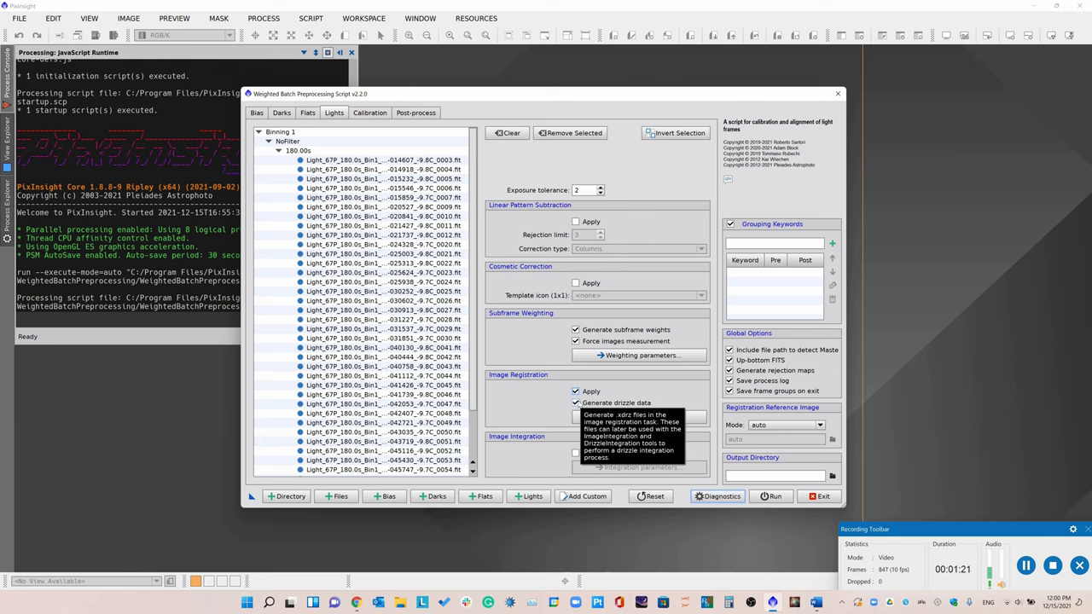
pyautogui.click(578, 402)
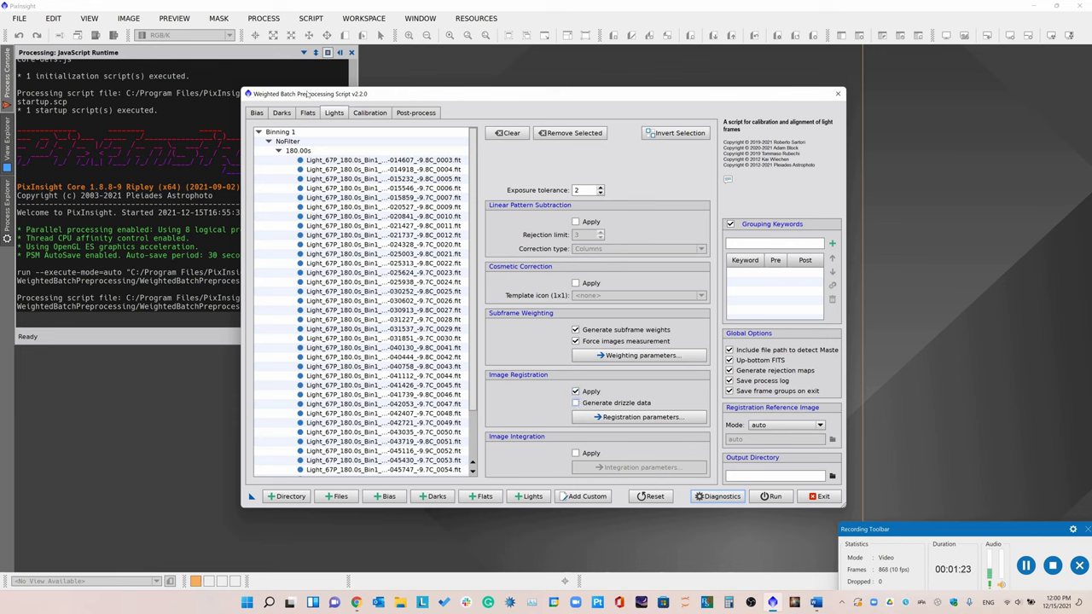
# Turn off dark calibration for the flat group and apply its CFA settings to all flat frames.
pyautogui.click(370, 113)
pyautogui.click(478, 272)
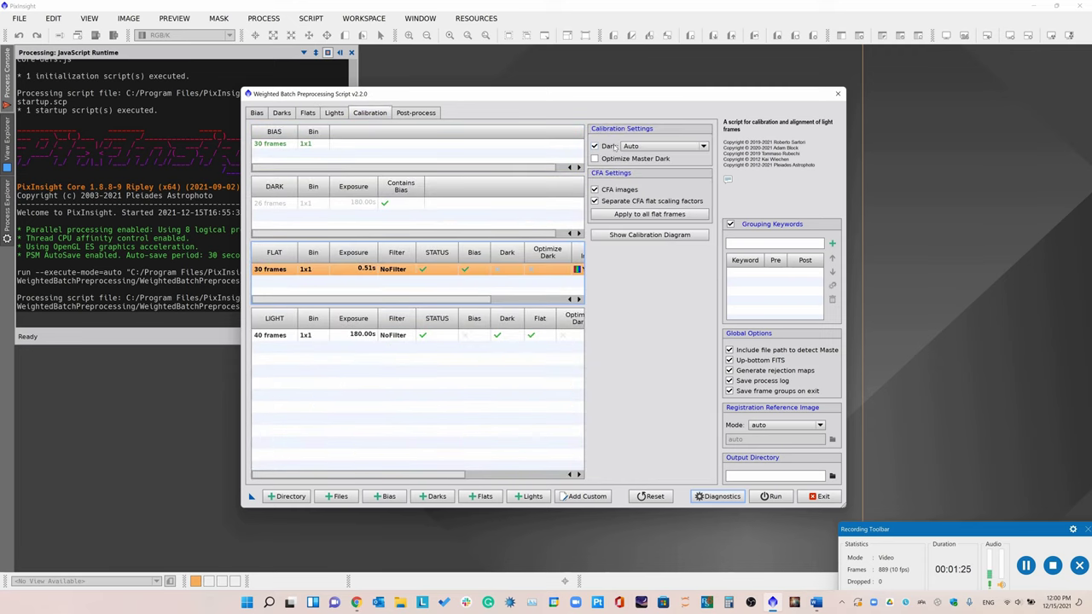
pyautogui.click(650, 147)
pyautogui.click(652, 156)
pyautogui.click(595, 145)
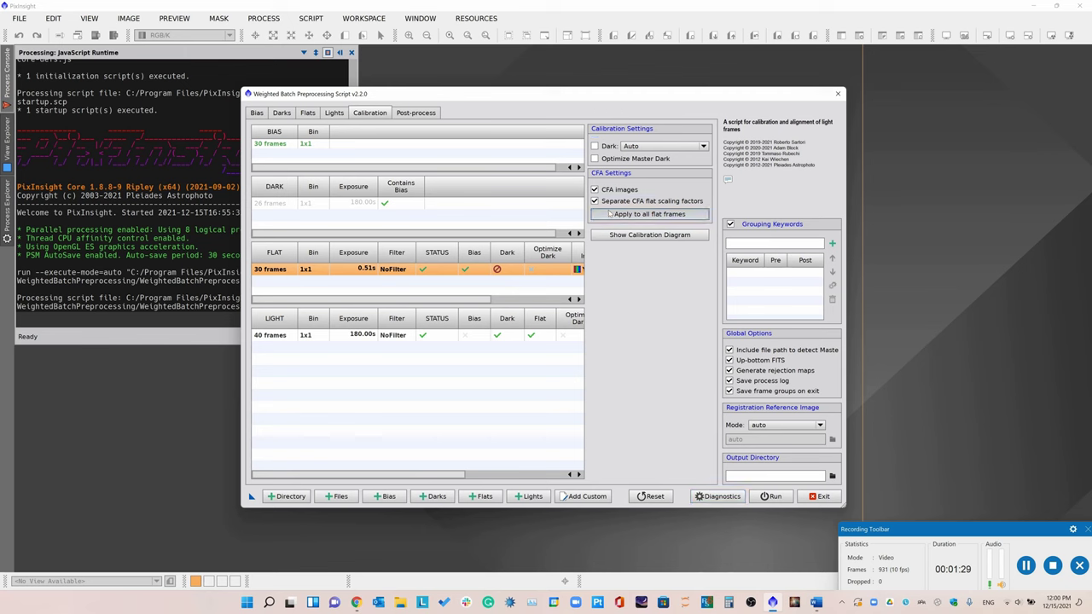
pyautogui.click(610, 214)
pyautogui.click(516, 321)
# Calibrate the lights with dark BIN 1 180.00s, flat NoFilter BIN 1 0.51s and Optimize Master Dark, applying the CFA settings to all light frames.
pyautogui.click(493, 335)
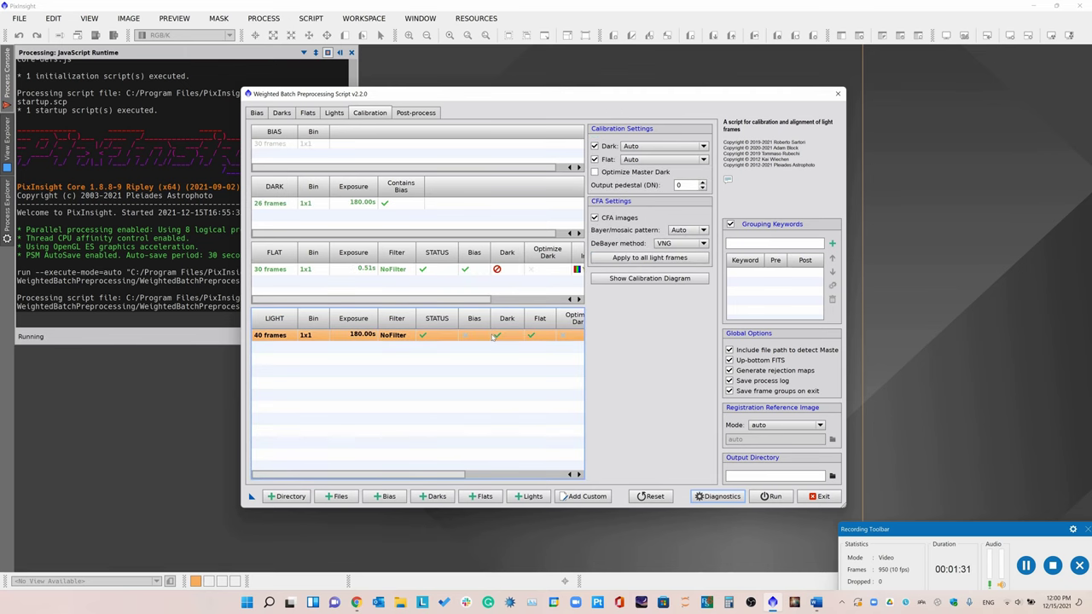
pyautogui.click(650, 145)
pyautogui.click(652, 169)
pyautogui.click(650, 160)
pyautogui.click(638, 177)
pyautogui.click(595, 171)
pyautogui.click(650, 257)
pyautogui.click(517, 320)
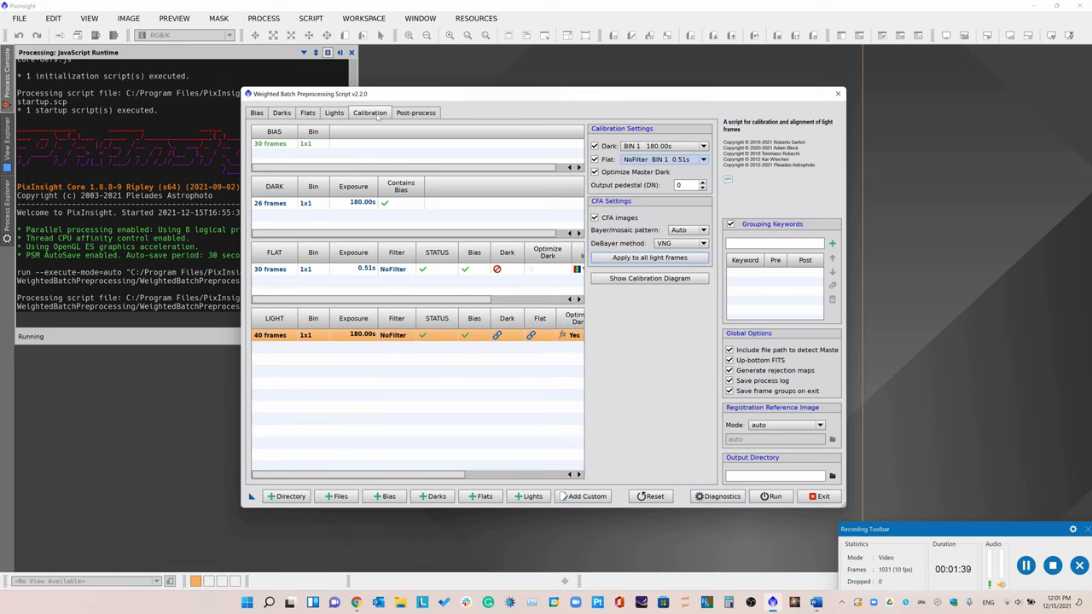
pyautogui.click(415, 112)
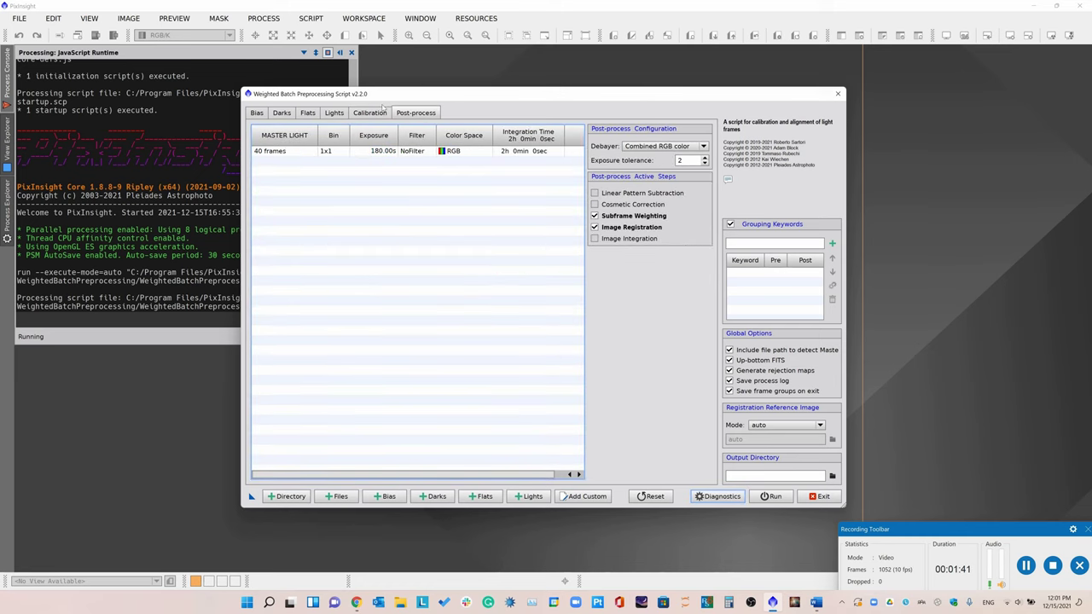
pyautogui.click(413, 156)
pyautogui.click(374, 112)
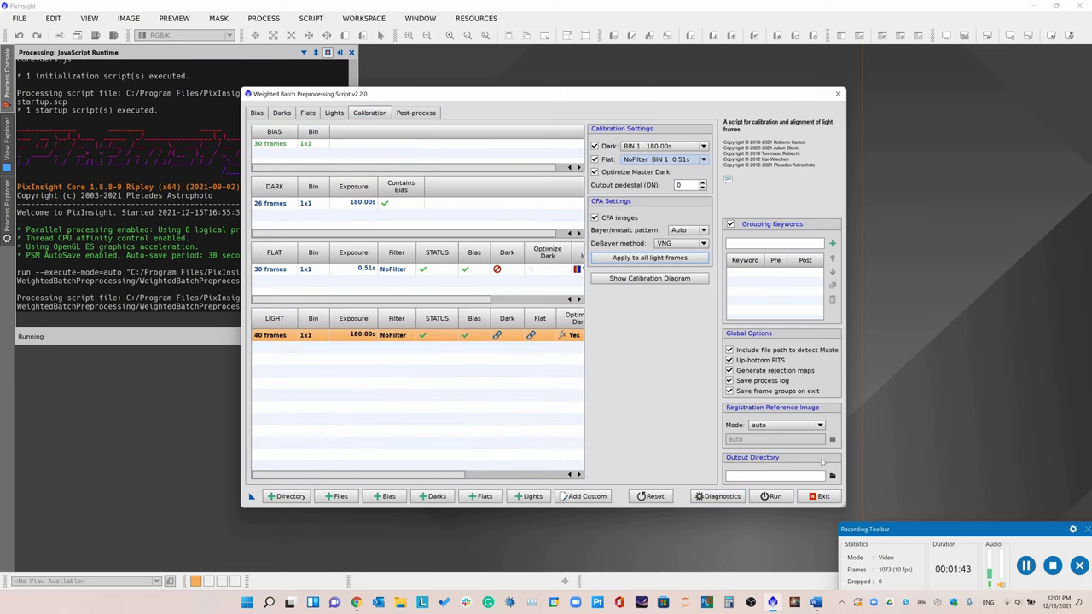
# Create a folder named WBPP inside the comet folder and set it as the output directory.
pyautogui.click(832, 476)
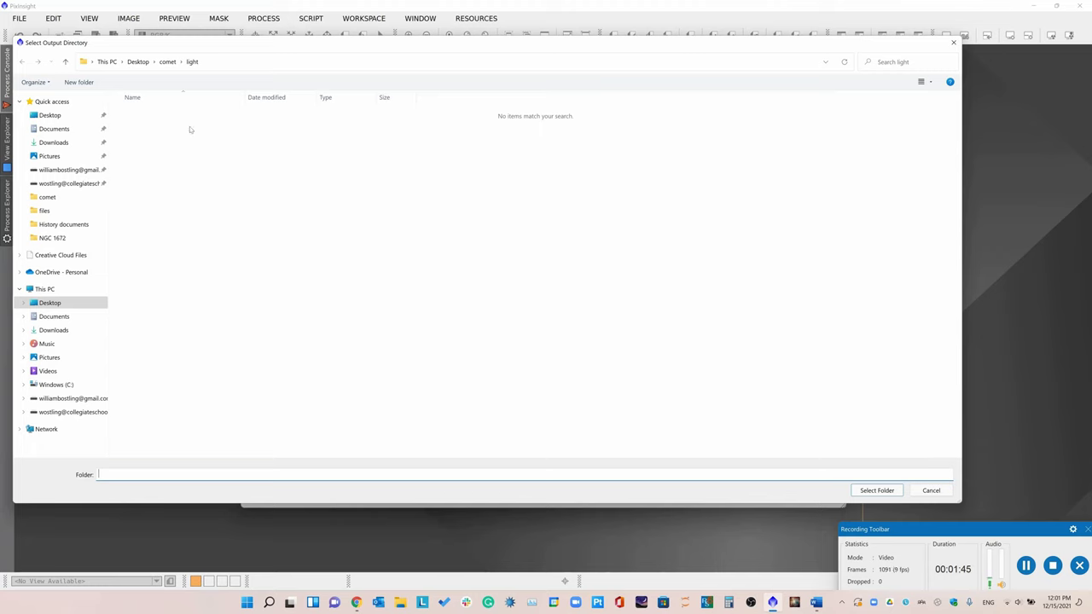
pyautogui.click(170, 64)
pyautogui.rightClick(175, 224)
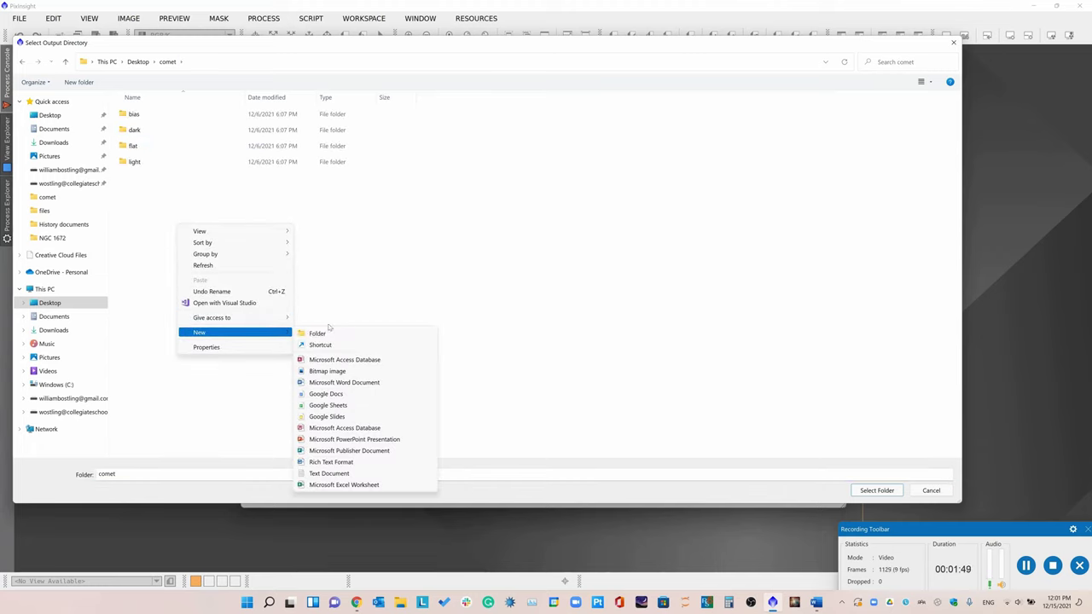
pyautogui.click(323, 334)
pyautogui.write('WBPP')
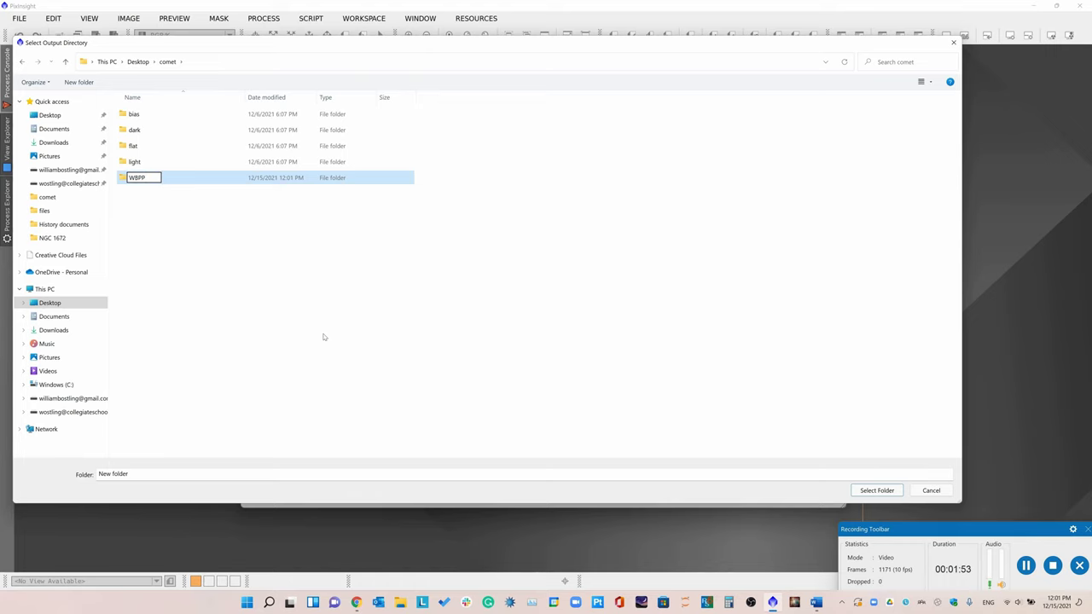
pyautogui.press('Return')
pyautogui.click(877, 490)
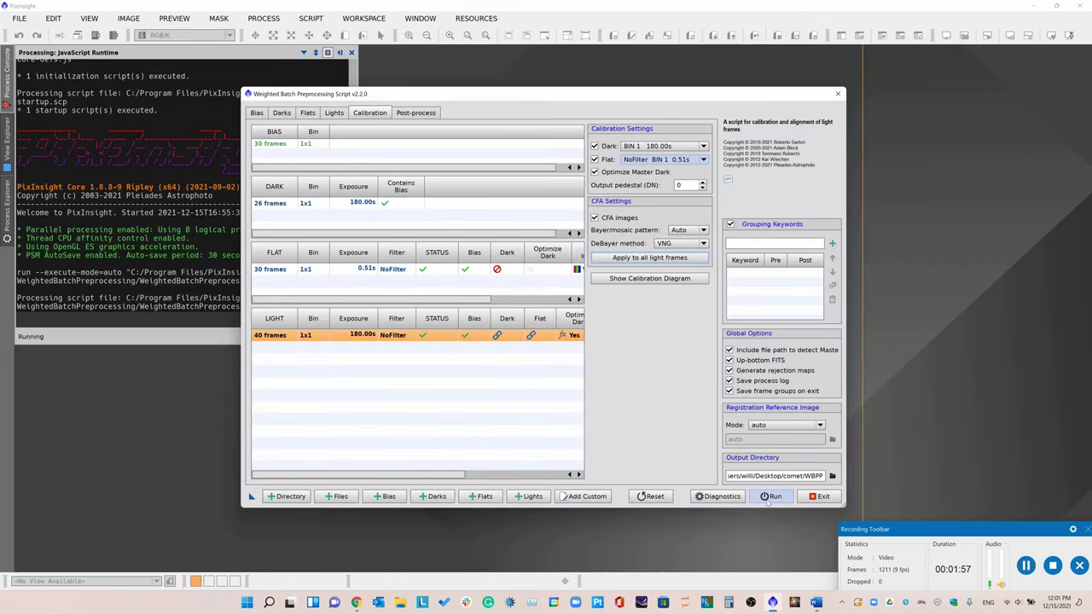
# Run the weighted batch preprocessing and continue past the diagnostic messages.
pyautogui.click(768, 498)
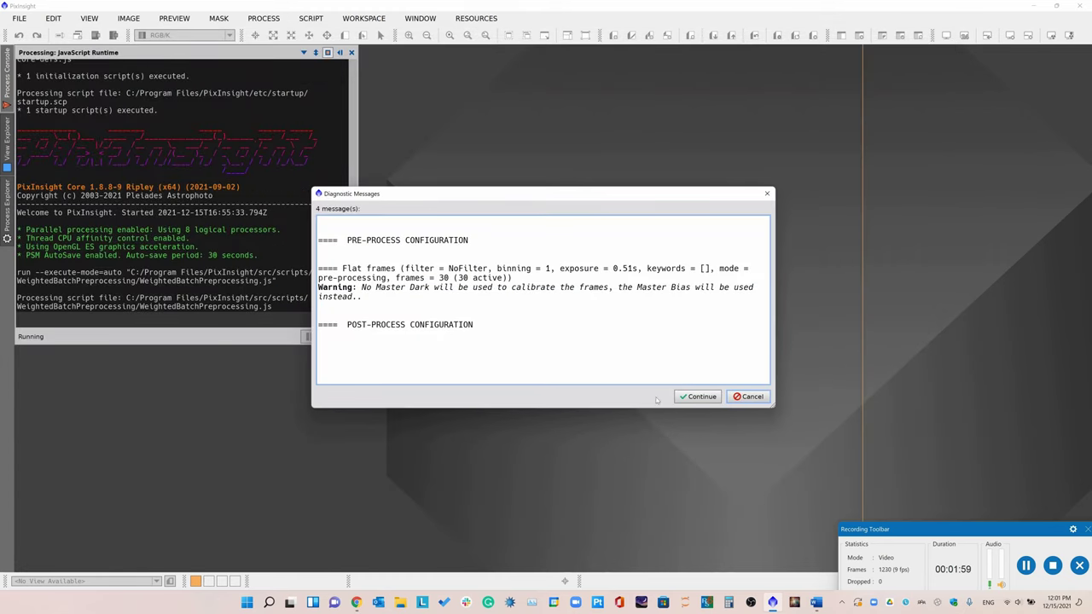
pyautogui.click(698, 397)
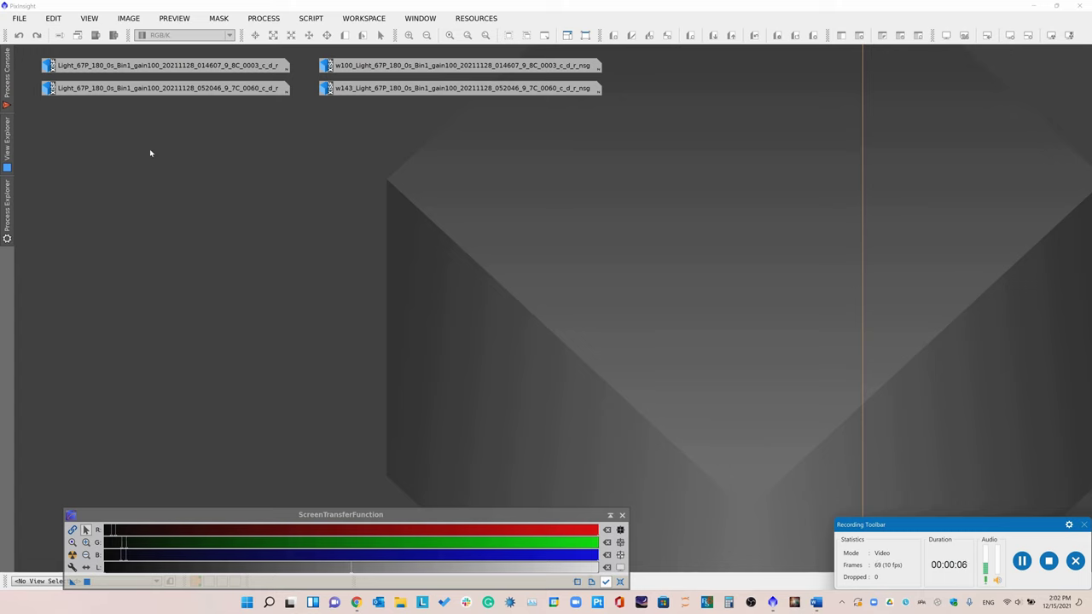
# Restore the two registered light frames ending in 0003_c_d_r and 0060_c_d_r and arrange them side by side.
pyautogui.doubleClick(145, 67)
pyautogui.doubleClick(141, 87)
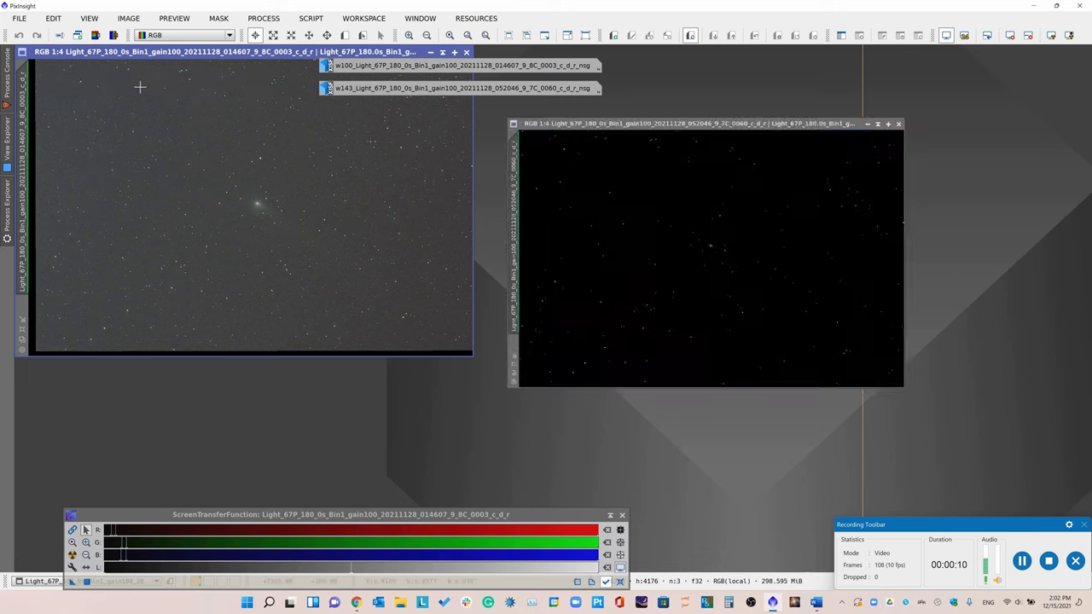
pyautogui.moveTo(288, 51); pyautogui.dragTo(285, 111)
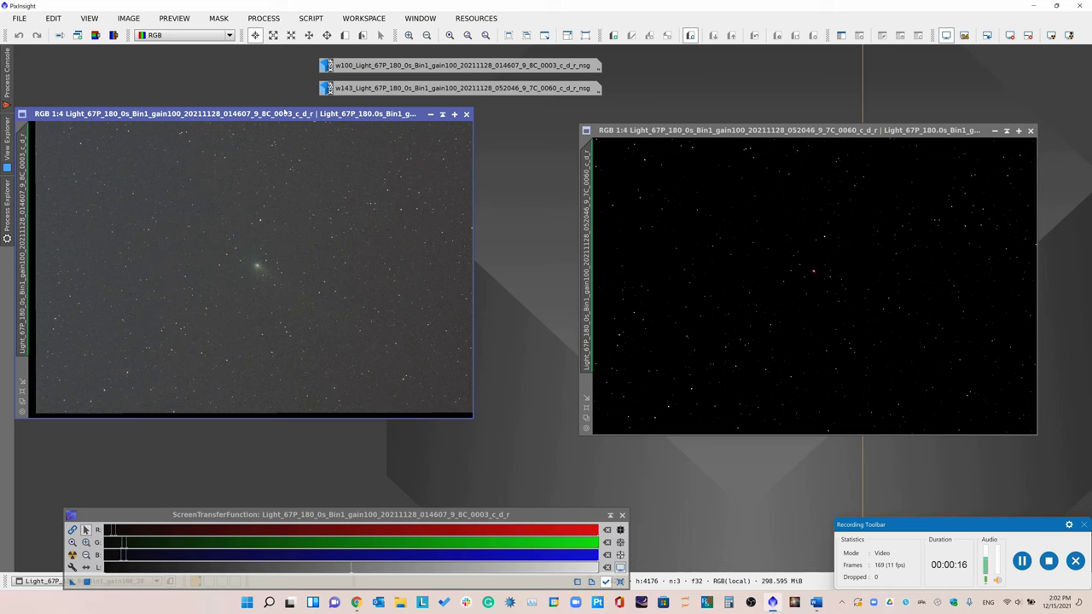
# Auto-stretch frame 0060, replace that with frame 0003's screen stretch, and inspect the comet up close to compare the frames.
pyautogui.click(781, 233)
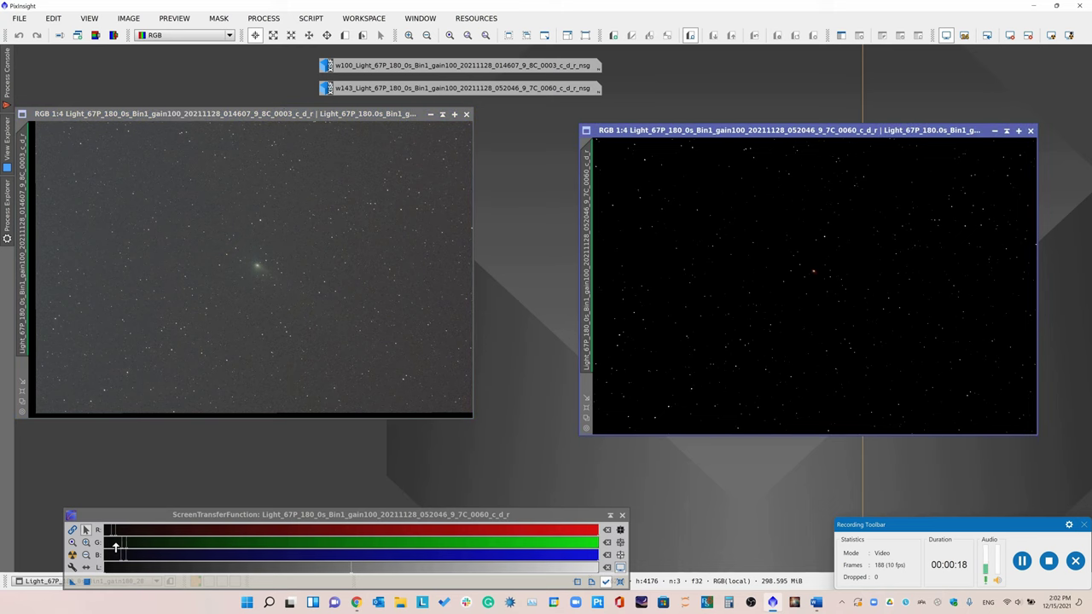
pyautogui.click(72, 554)
pyautogui.click(175, 323)
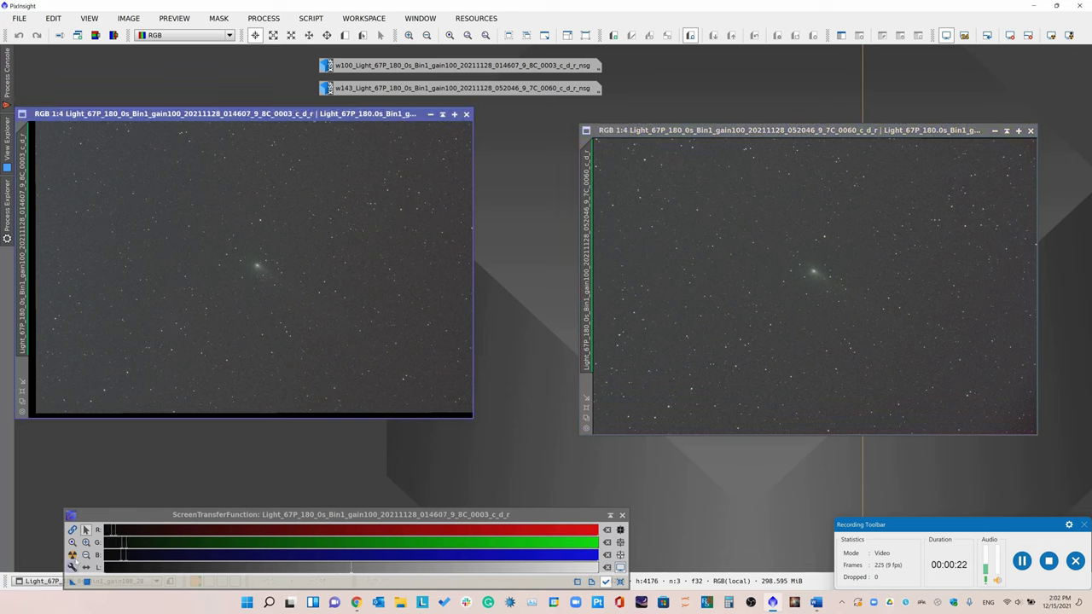
pyautogui.moveTo(72, 581); pyautogui.dragTo(848, 253)
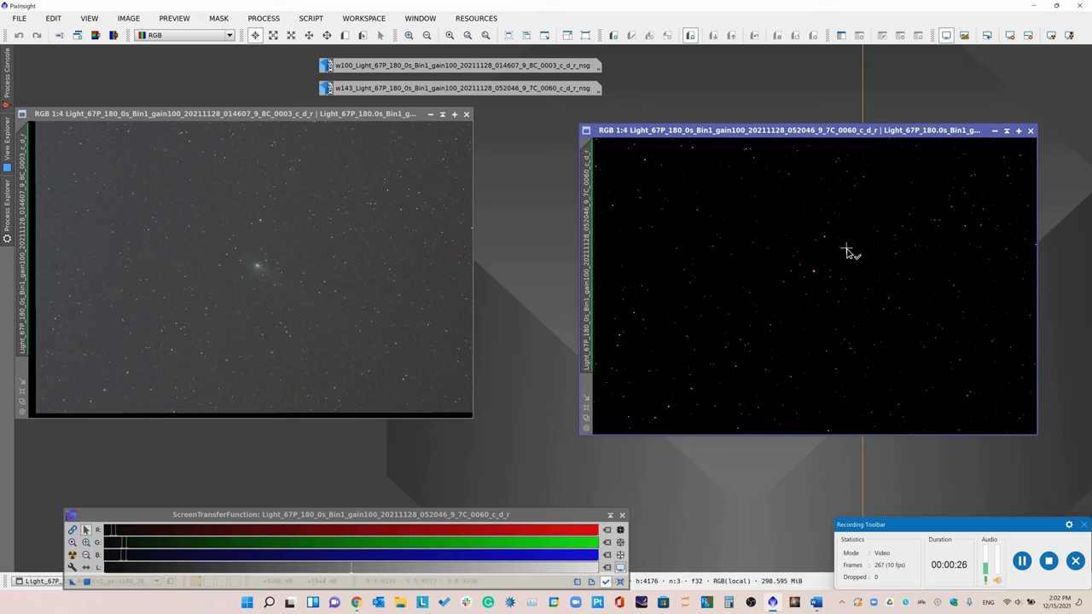
pyautogui.scroll(4, 794, 244)
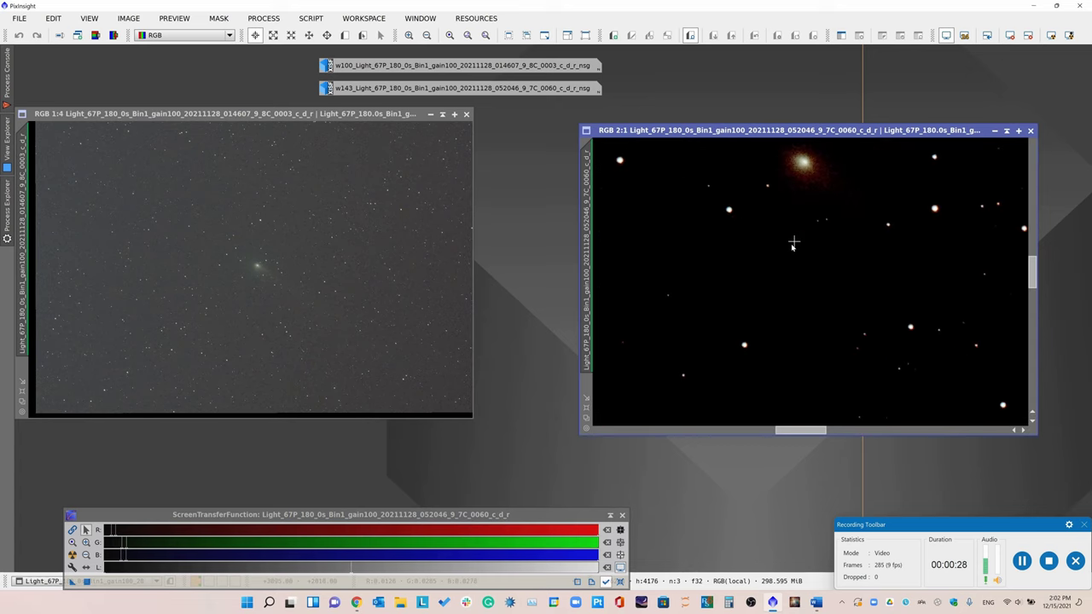
pyautogui.scroll(-4, 792, 245)
# Restore the normalized w100 and w143 nsg frames and apply the w100 frame's screen stretch to w143 for comparison.
pyautogui.doubleClick(494, 66)
pyautogui.doubleClick(470, 87)
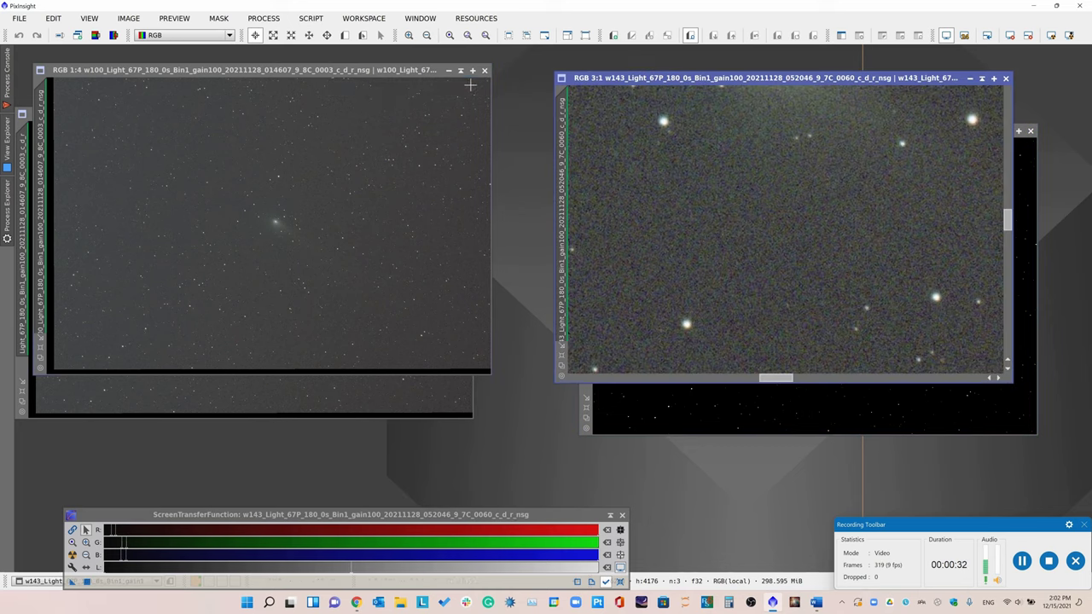
pyautogui.scroll(-5, 724, 185)
pyautogui.click(264, 227)
pyautogui.moveTo(73, 581); pyautogui.dragTo(678, 225)
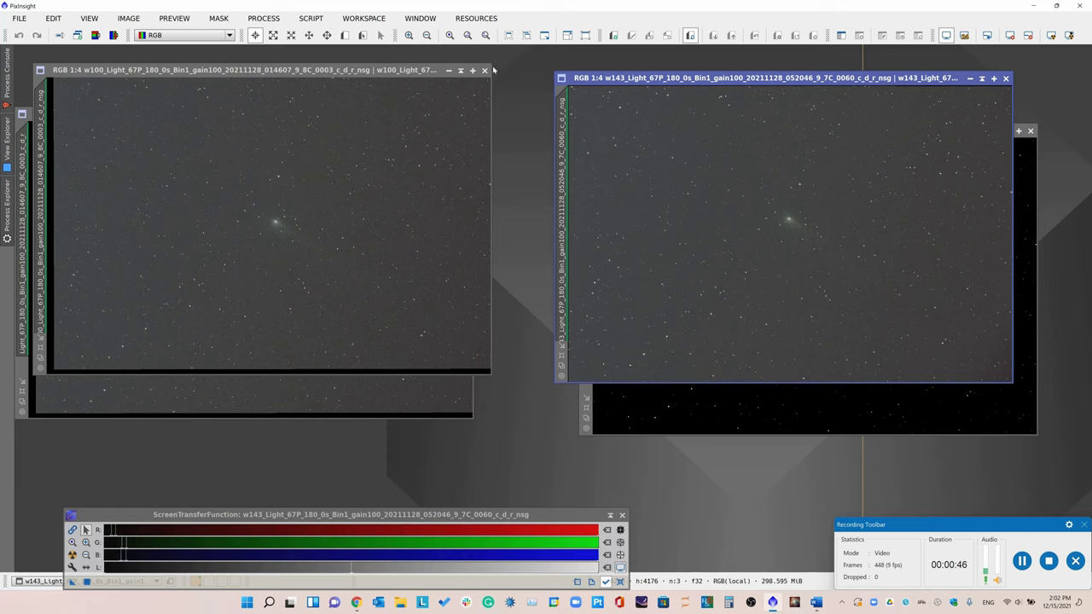
# Close all four comparison images.
pyautogui.click(484, 70)
pyautogui.click(1004, 78)
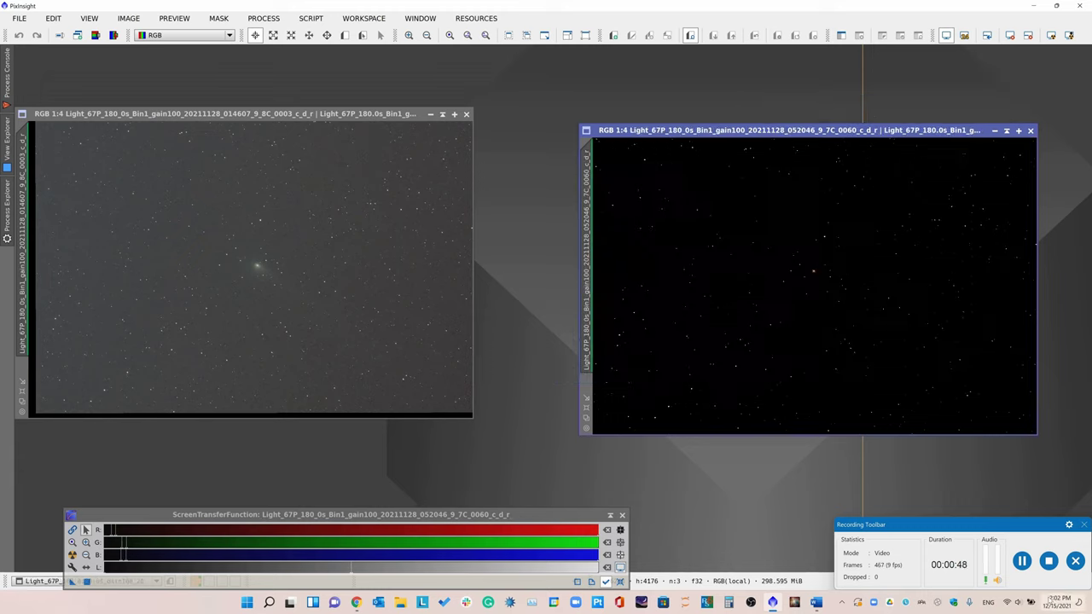
pyautogui.hotkey('ctrl', 'shift', 'w')
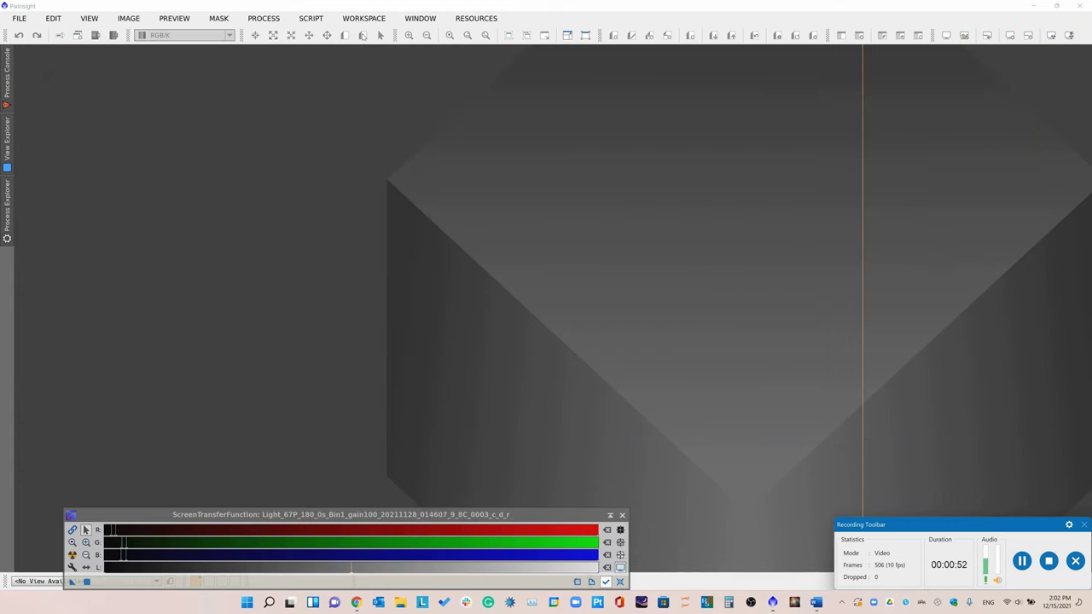
# Launch the NormalizeScaleGradient script and add all registered light frames from the WBPP registered folder as target images.
pyautogui.click(311, 17)
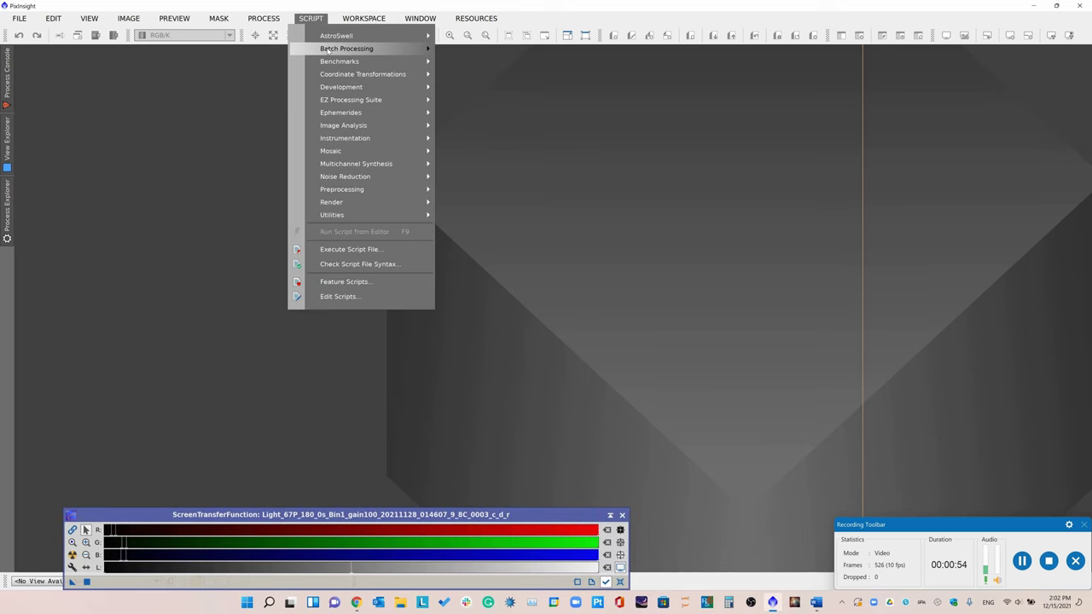
pyautogui.moveTo(328, 50)
pyautogui.click(492, 168)
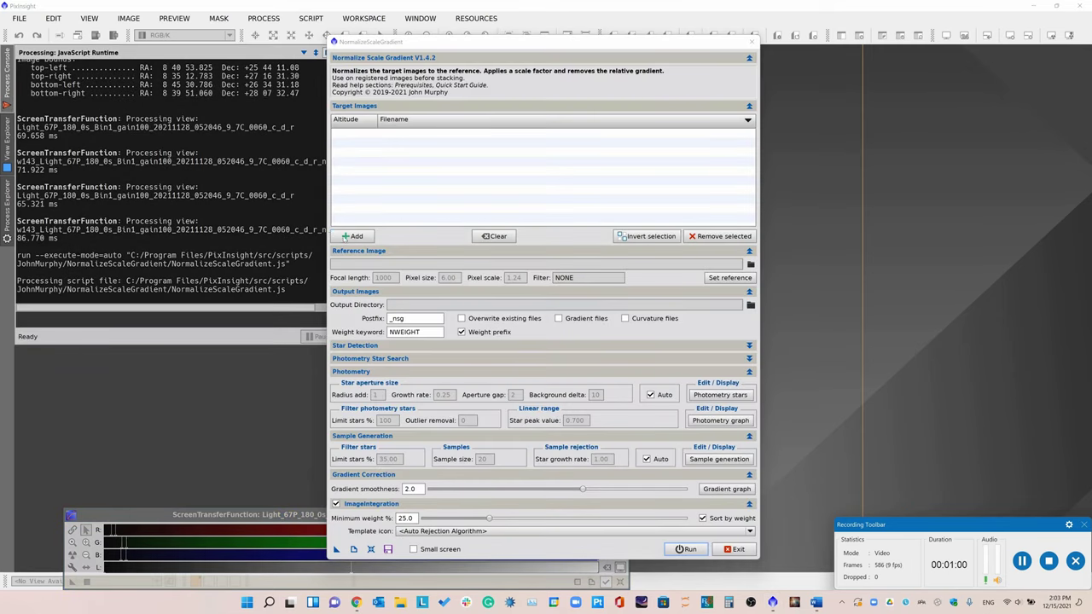
pyautogui.click(350, 238)
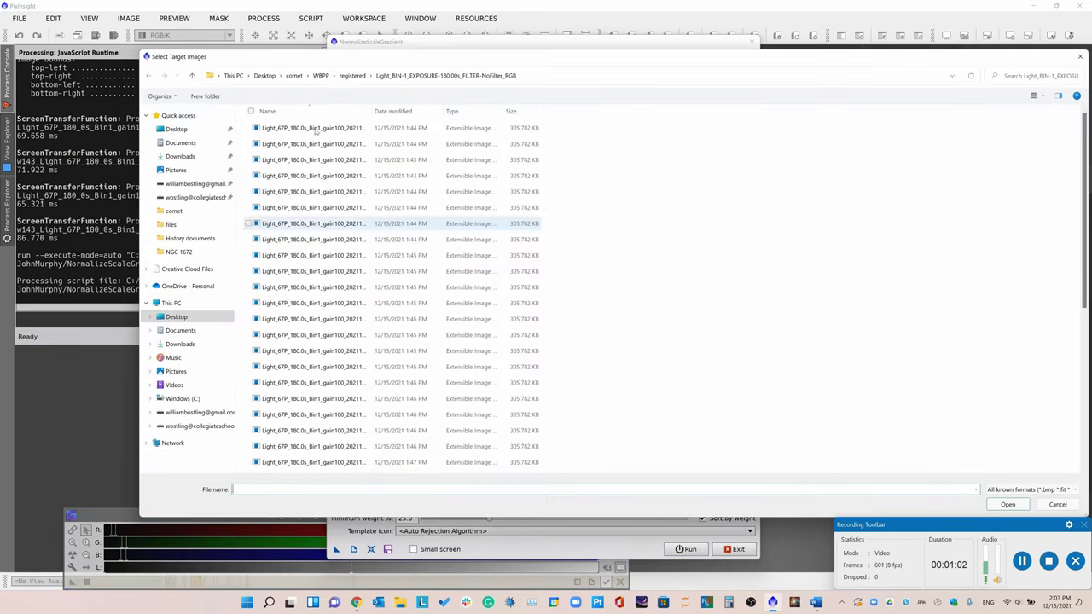
pyautogui.click(321, 75)
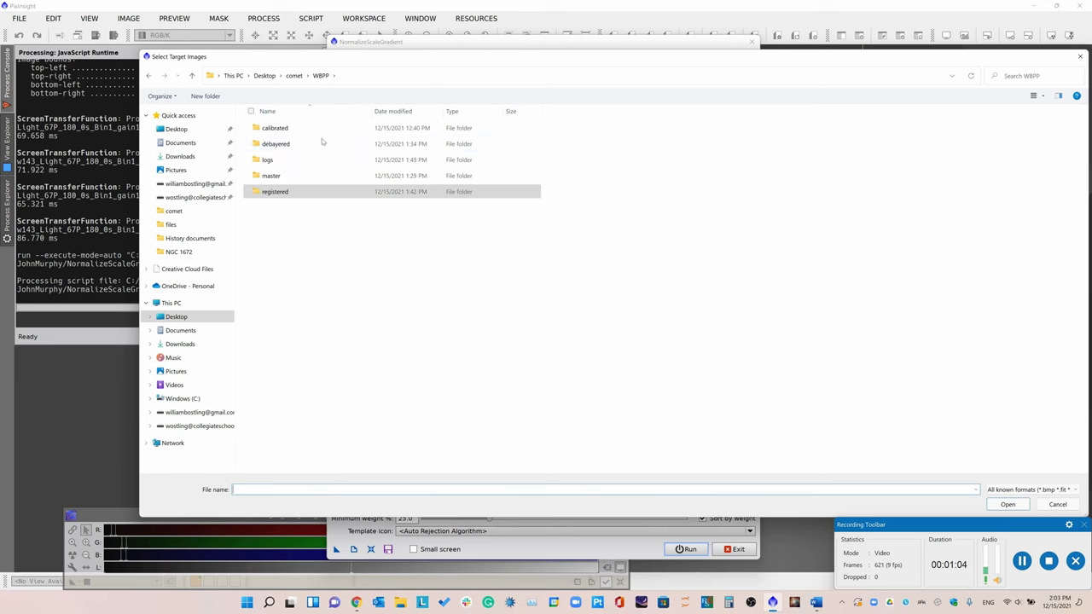
pyautogui.doubleClick(288, 195)
pyautogui.click(291, 131)
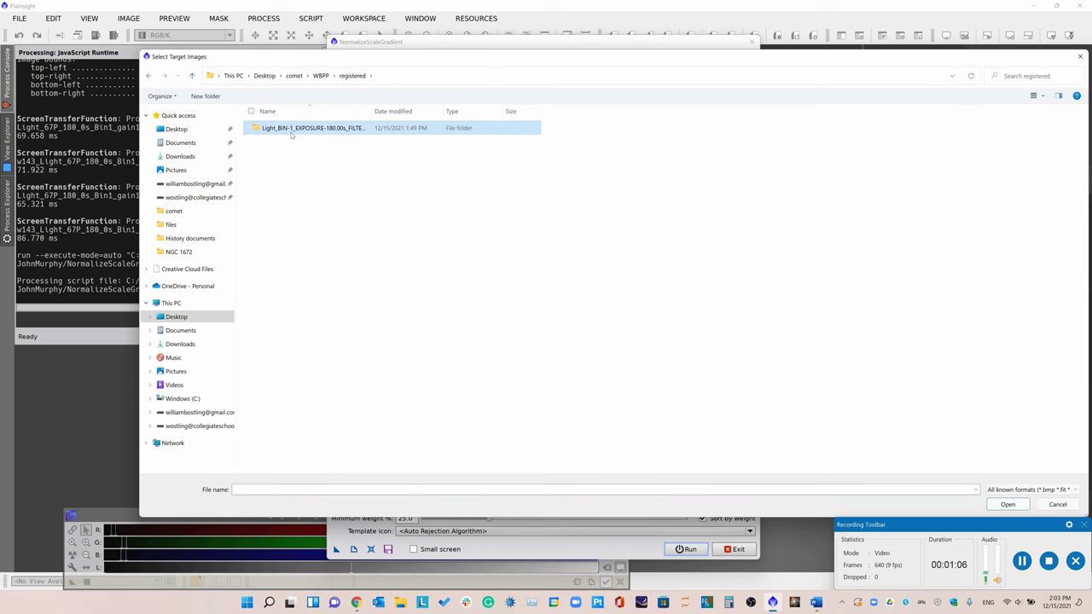
pyautogui.doubleClick(291, 130)
pyautogui.click(281, 128)
pyautogui.hotkey('ctrl', 'a')
pyautogui.click(1057, 504)
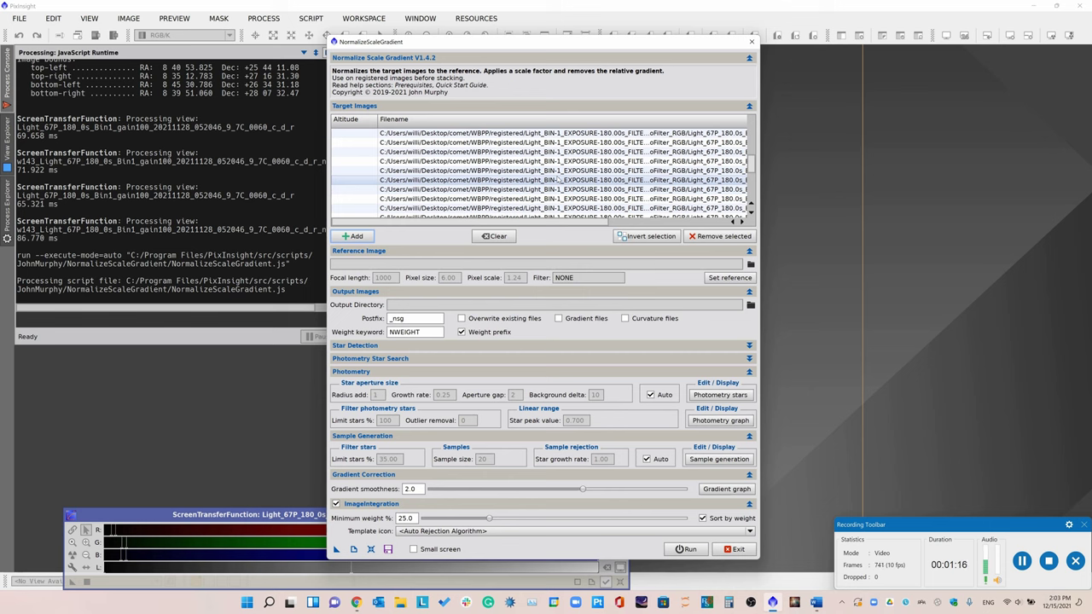
# Set the target frame ending in 0045_c_d_r as the reference image and turn off the weight prefix.
pyautogui.click(557, 180)
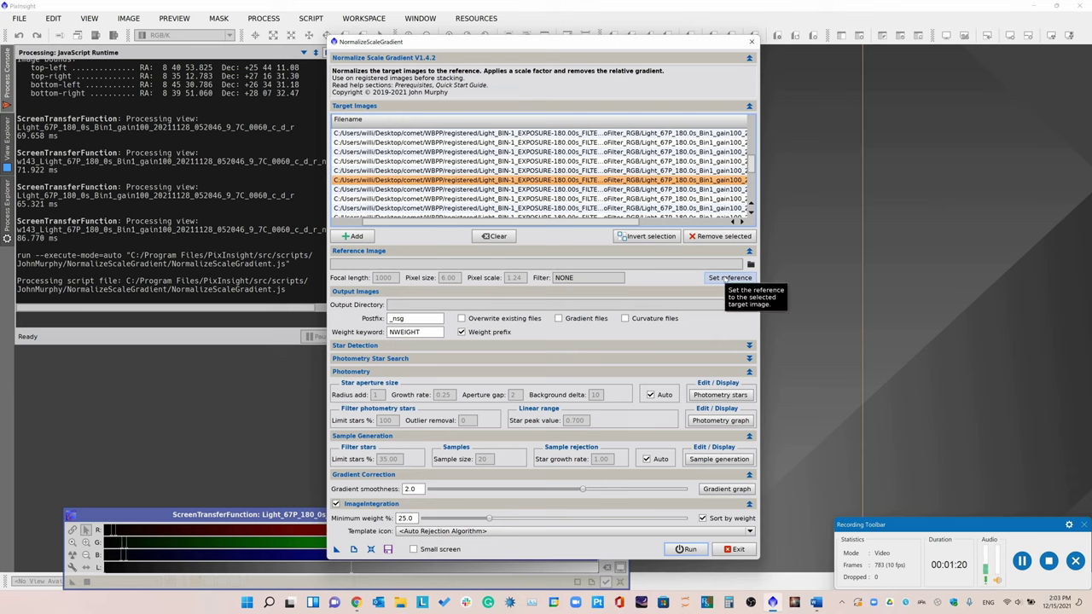
pyautogui.click(724, 278)
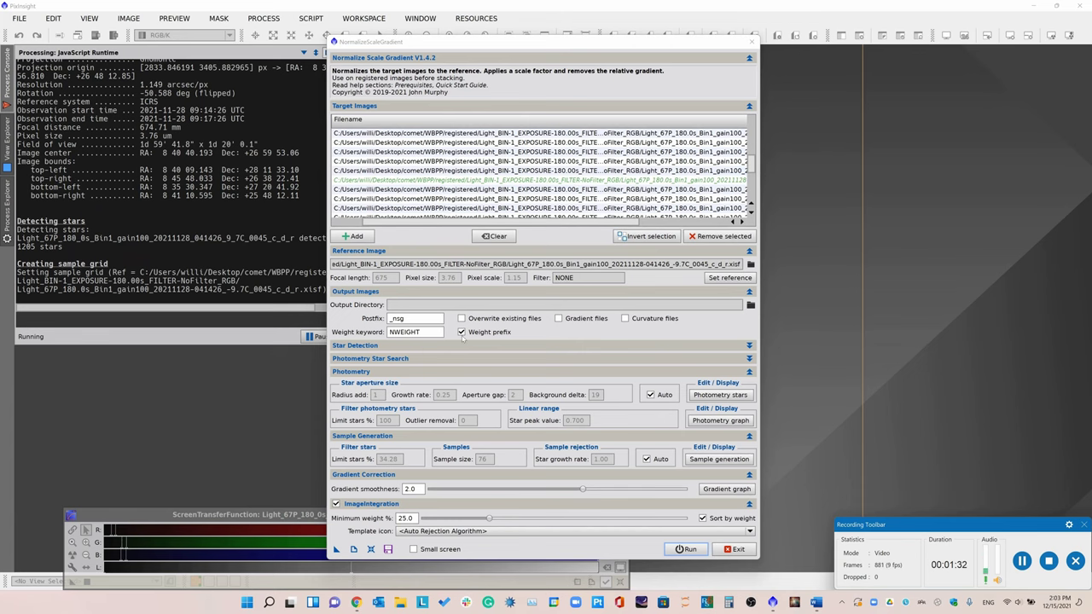
pyautogui.click(462, 332)
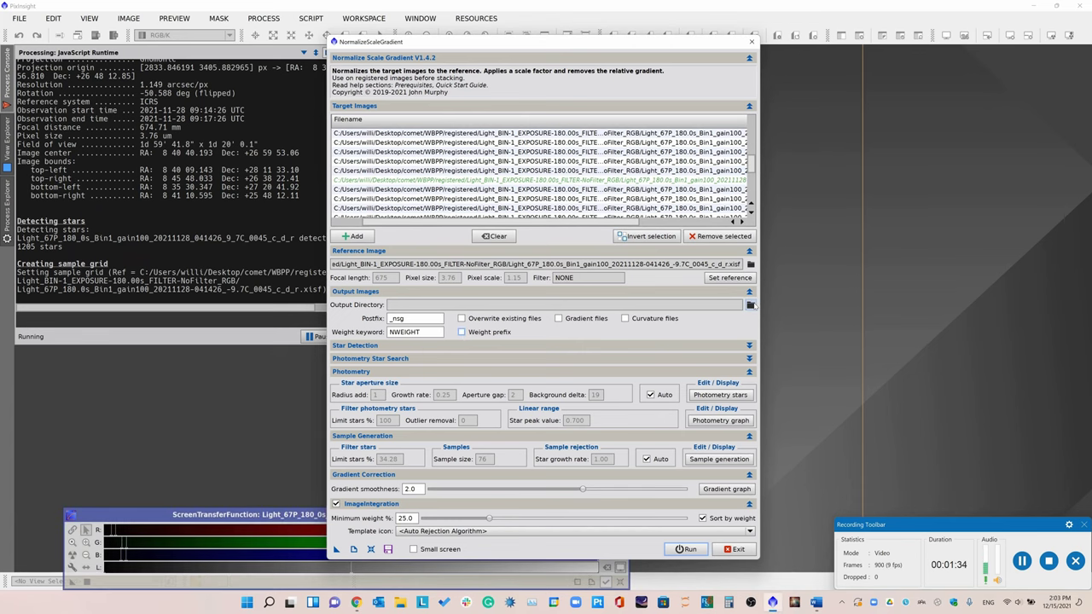
# Create a folder named NSG inside the comet folder and set it as the output directory.
pyautogui.click(751, 305)
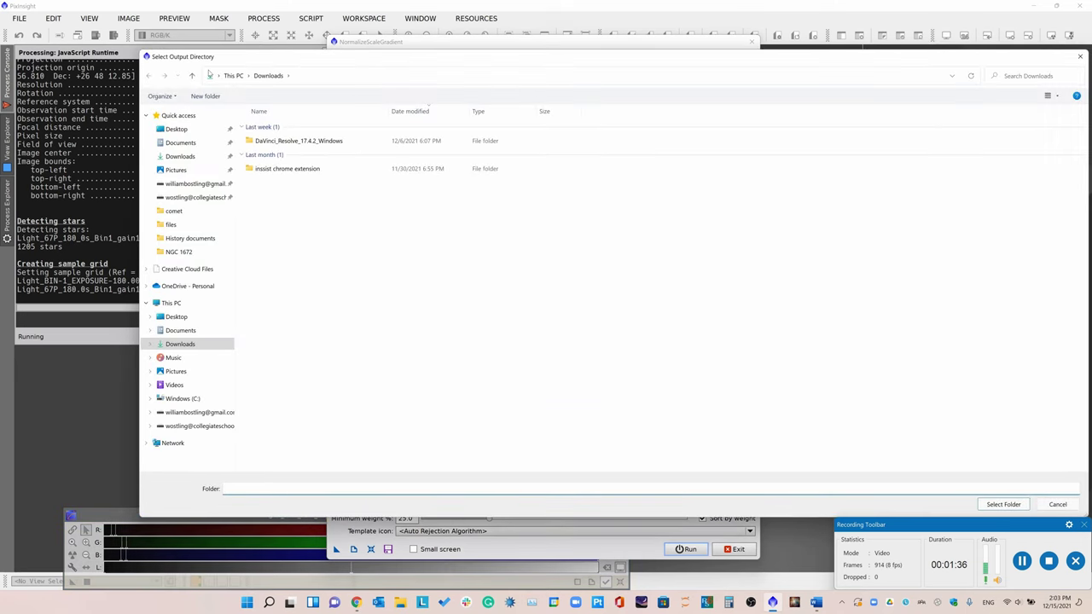
pyautogui.click(190, 133)
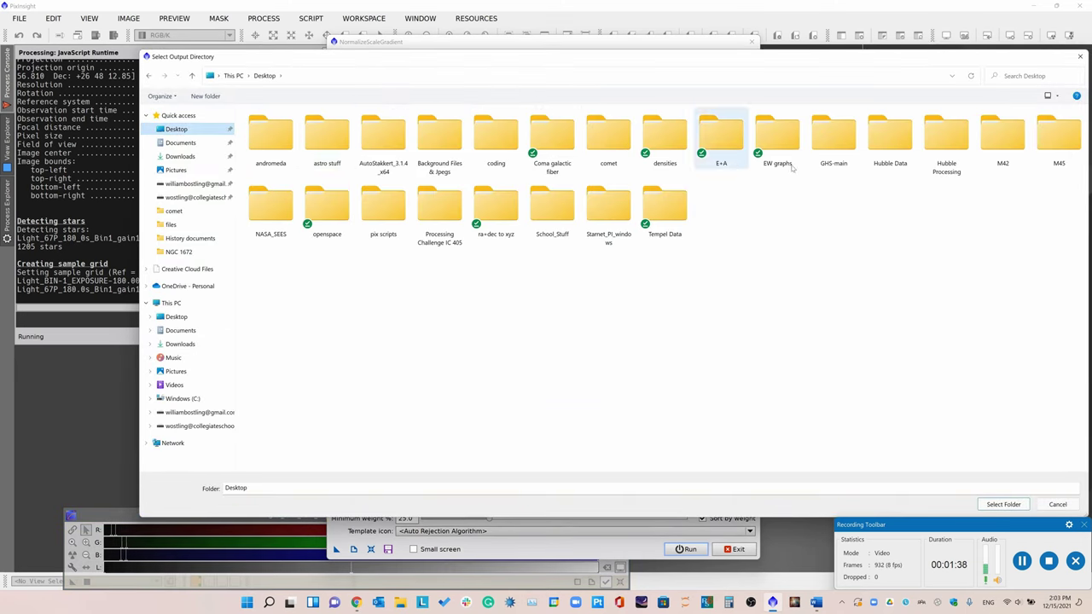
pyautogui.doubleClick(608, 137)
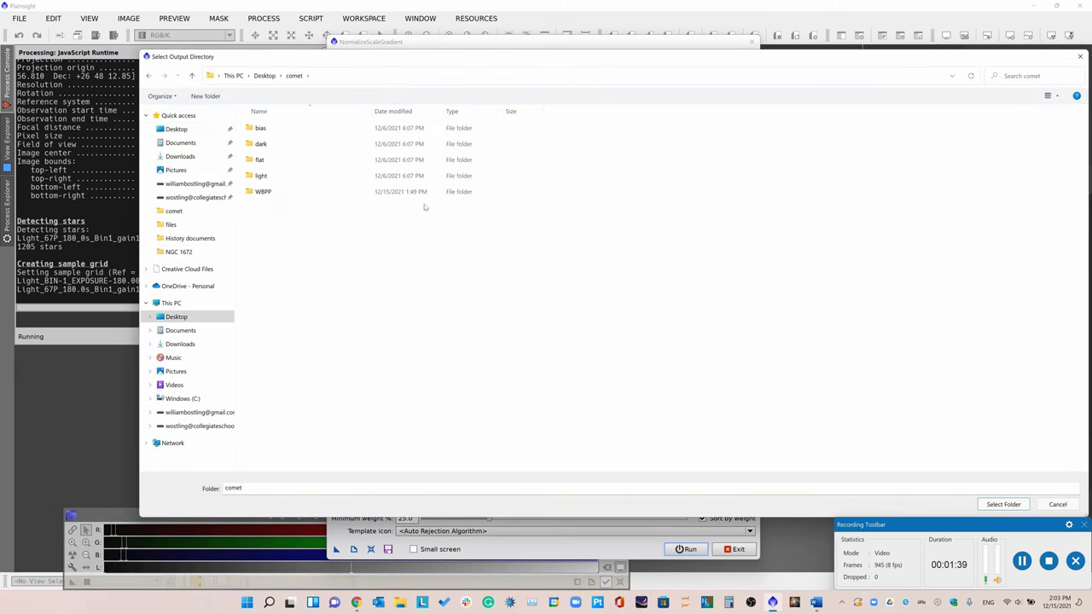
pyautogui.rightClick(322, 233)
pyautogui.moveTo(427, 352)
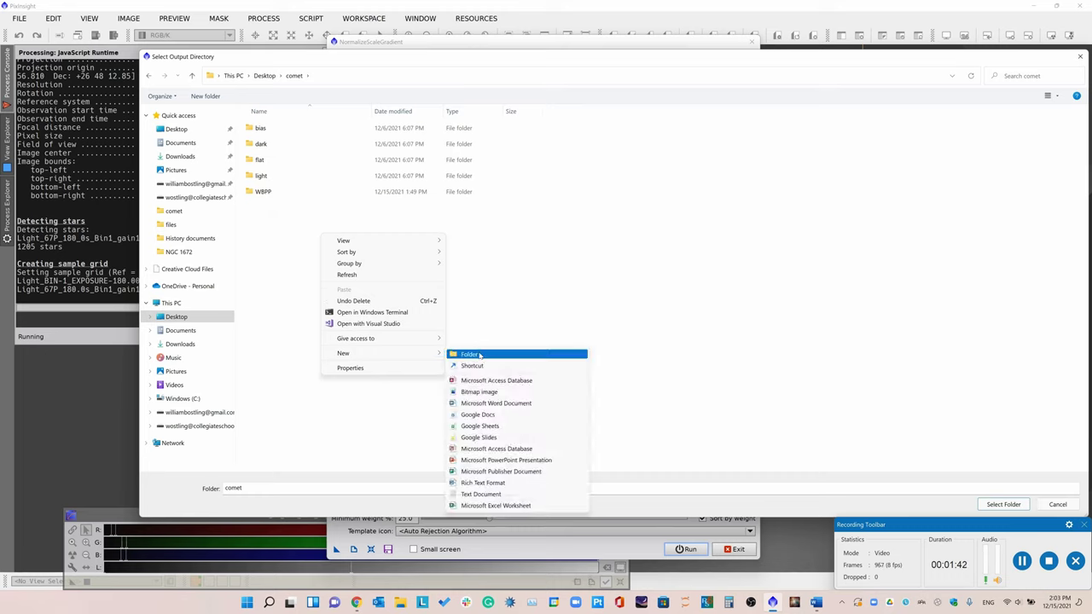
pyautogui.click(479, 354)
pyautogui.write('NSG')
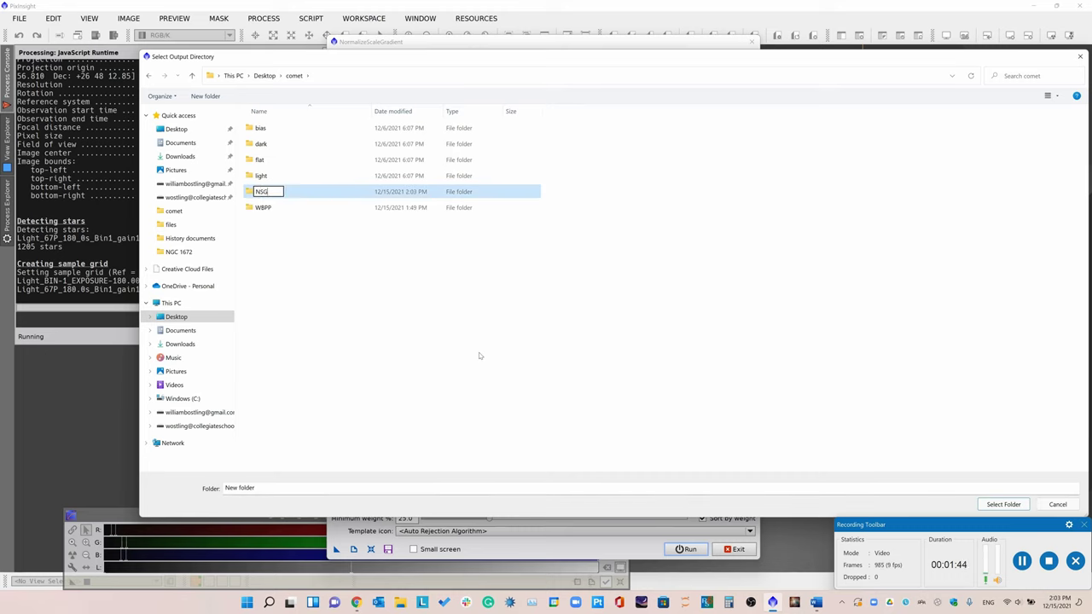
pyautogui.press('Return')
pyautogui.click(1003, 504)
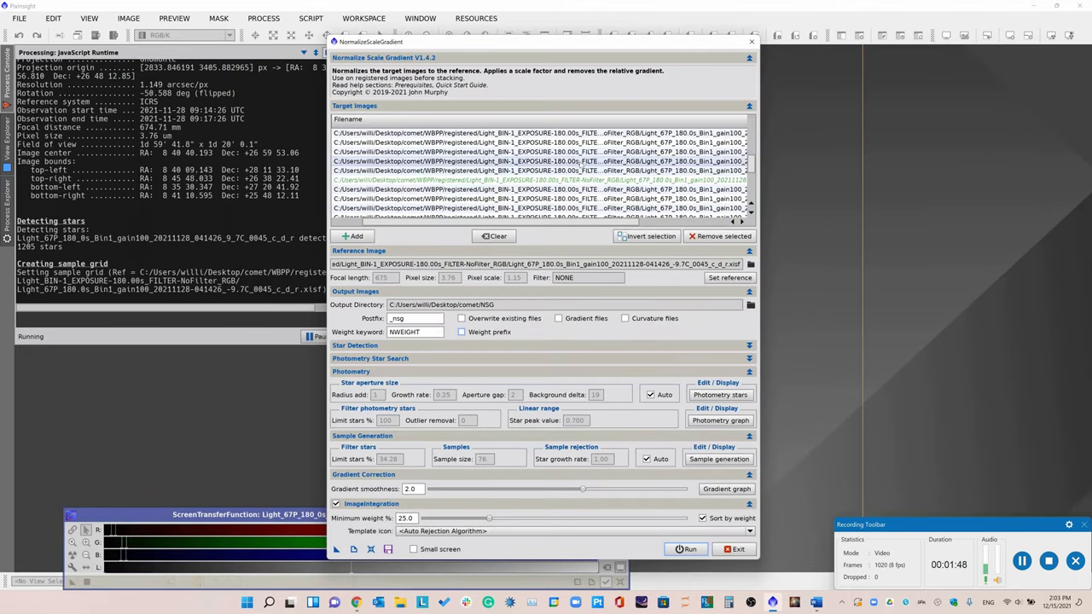
# Display the photometry stars and examine the star markings around the comet and across the whole frame.
pyautogui.click(721, 394)
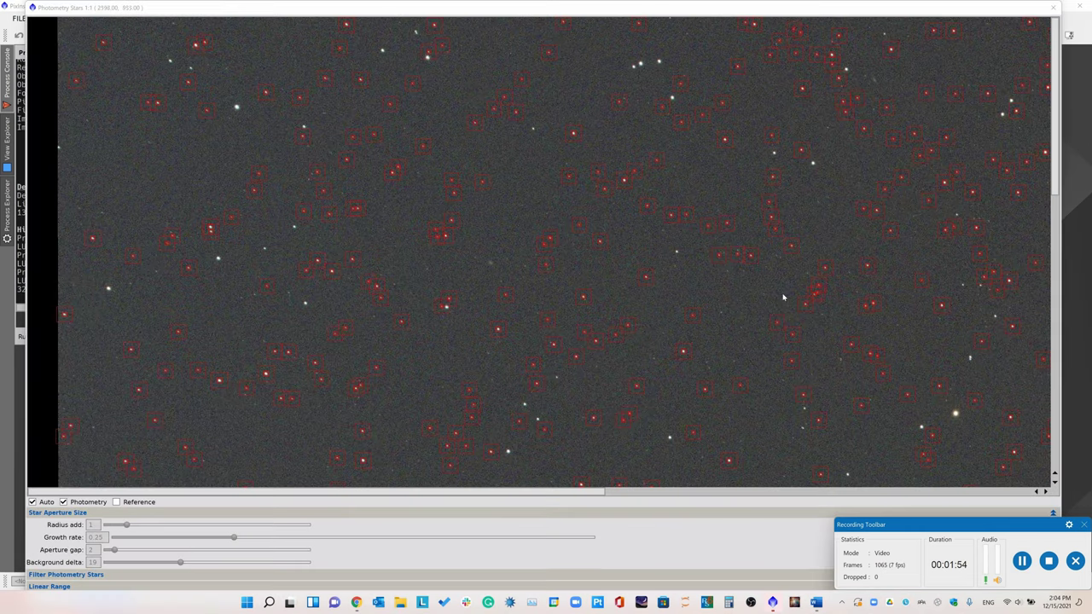
pyautogui.scroll(2, 635, 254)
pyautogui.scroll(-3, 634, 254)
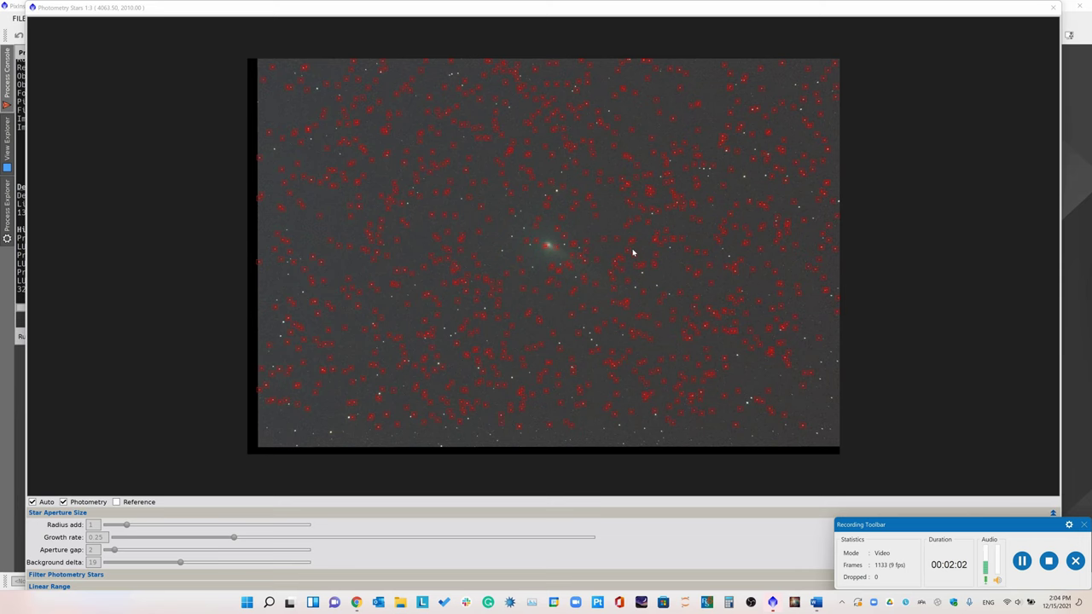
pyautogui.scroll(4, 512, 247)
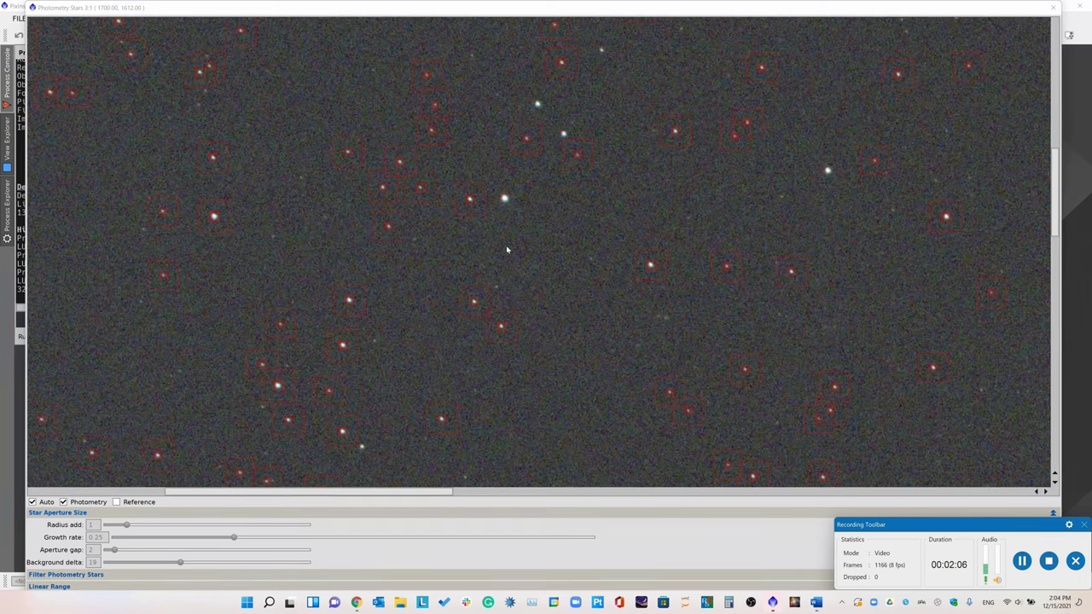
pyautogui.scroll(1, 507, 250)
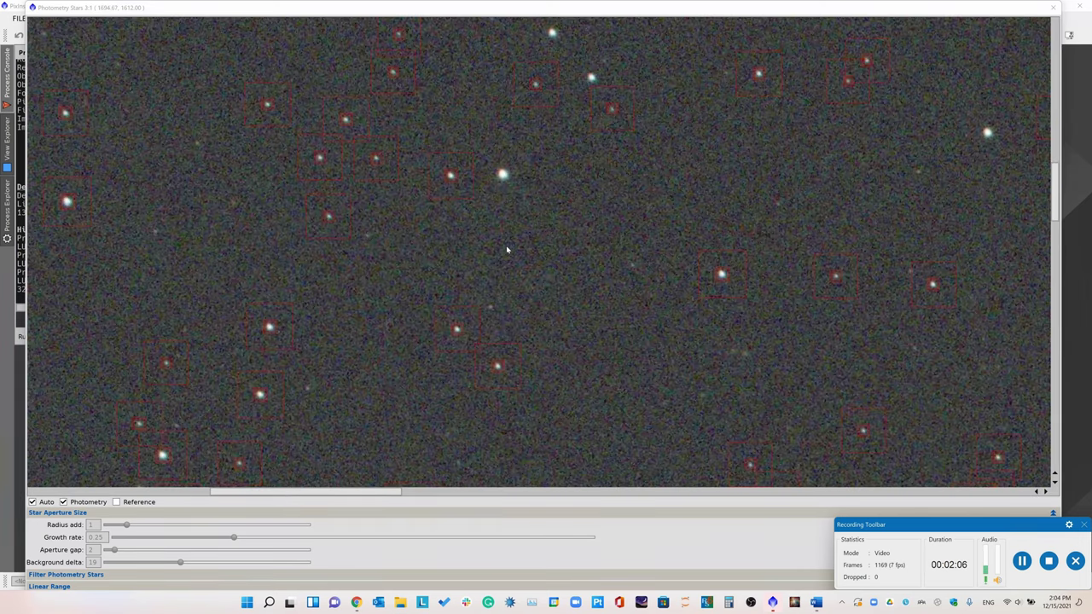
pyautogui.click(1053, 7)
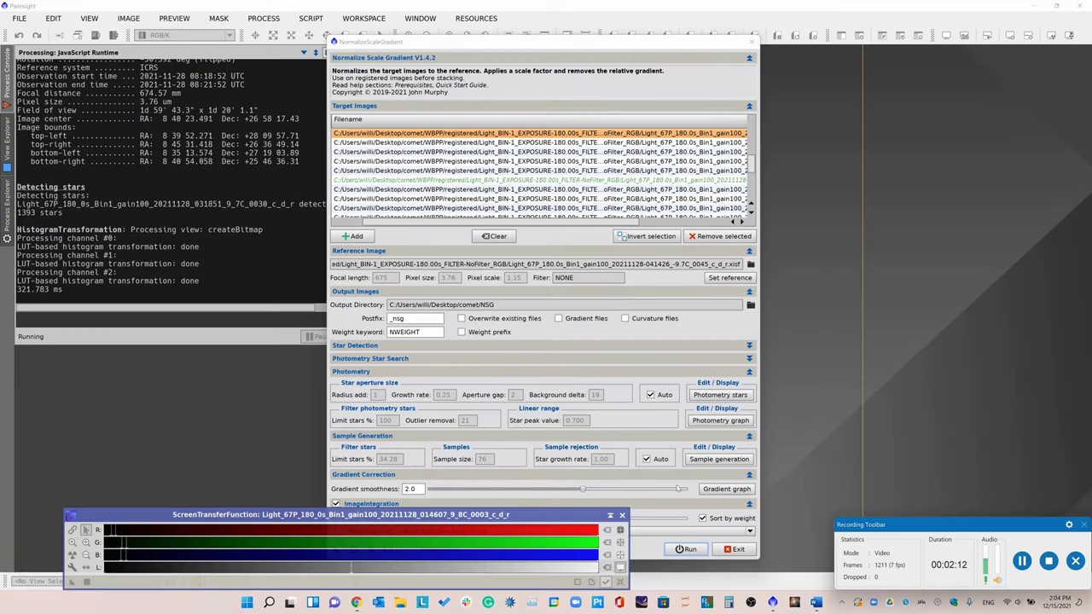
# Display the gradient graph and set the gradient smoothness to 2.5.
pyautogui.click(711, 495)
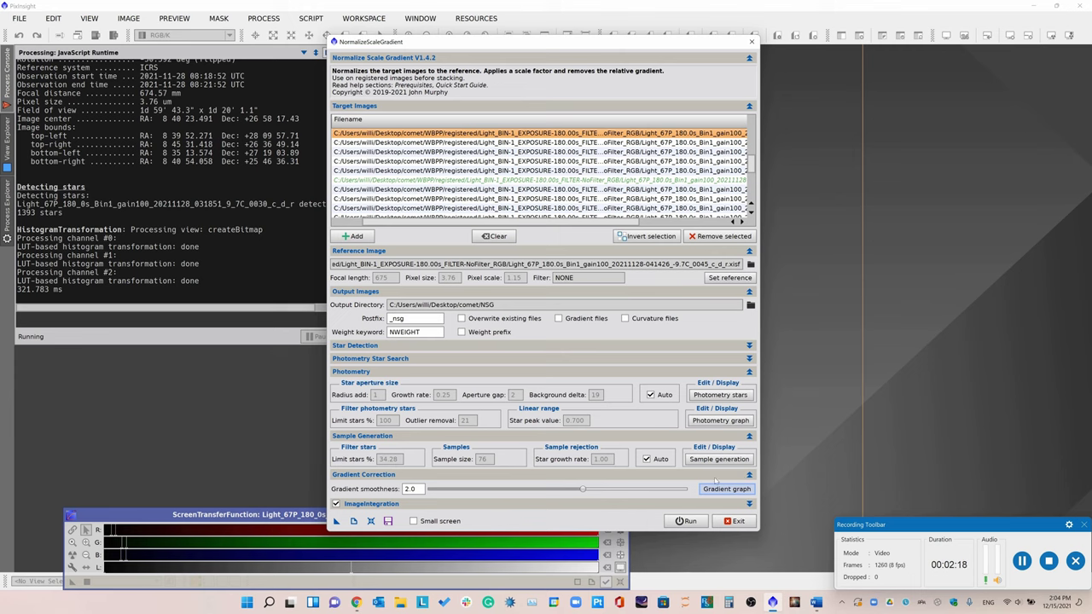
pyautogui.click(726, 489)
pyautogui.scroll(-2, 552, 213)
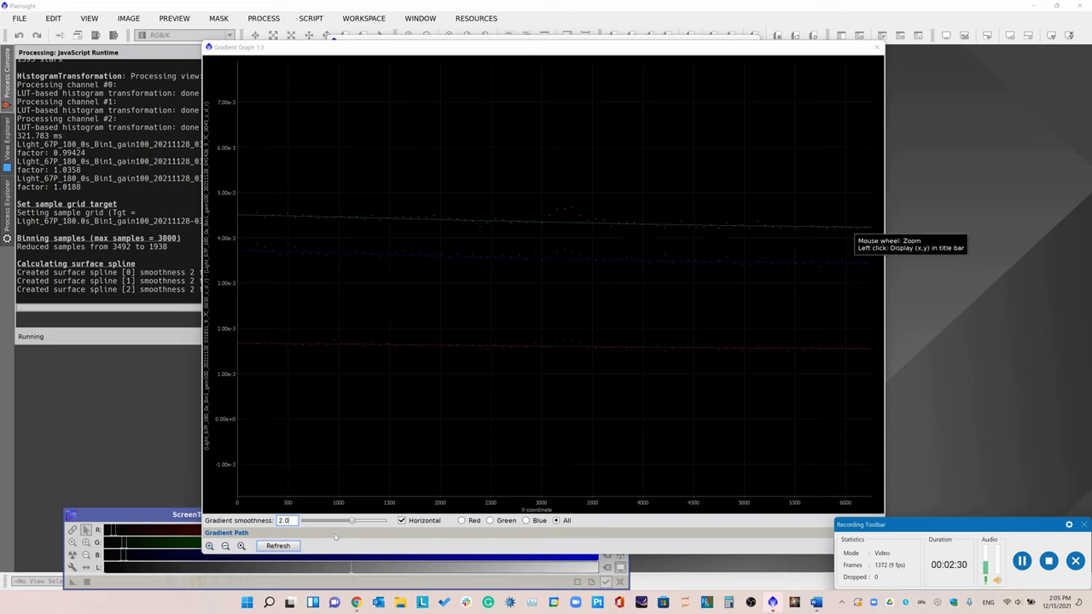
pyautogui.click(247, 521)
pyautogui.write('2.5')
pyautogui.press('Return')
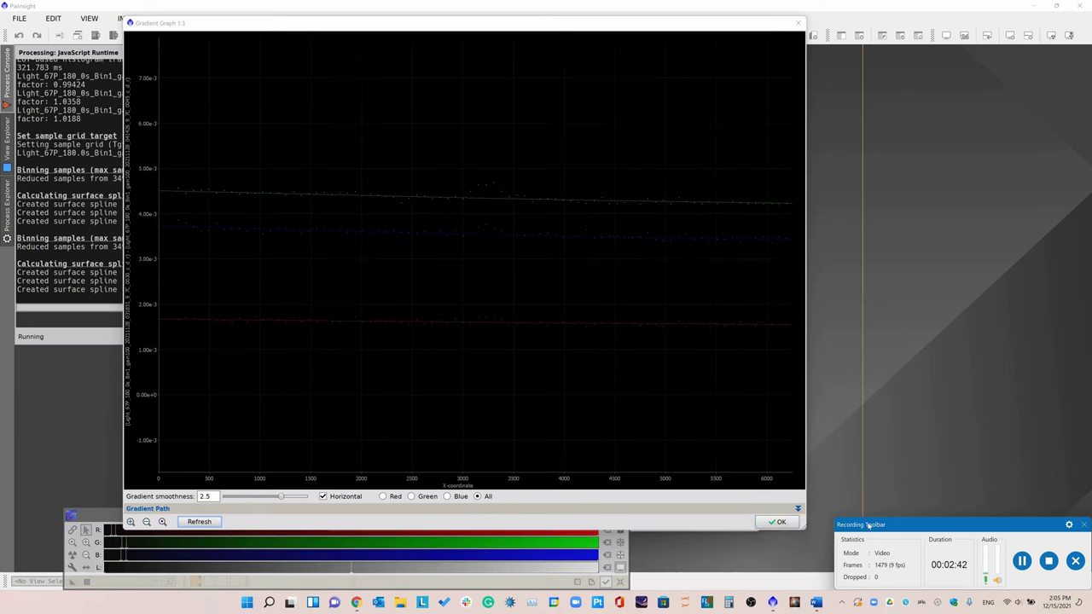
# Accept the gradient graph settings and run NormalizeScaleGradient on the target frames.
pyautogui.click(779, 522)
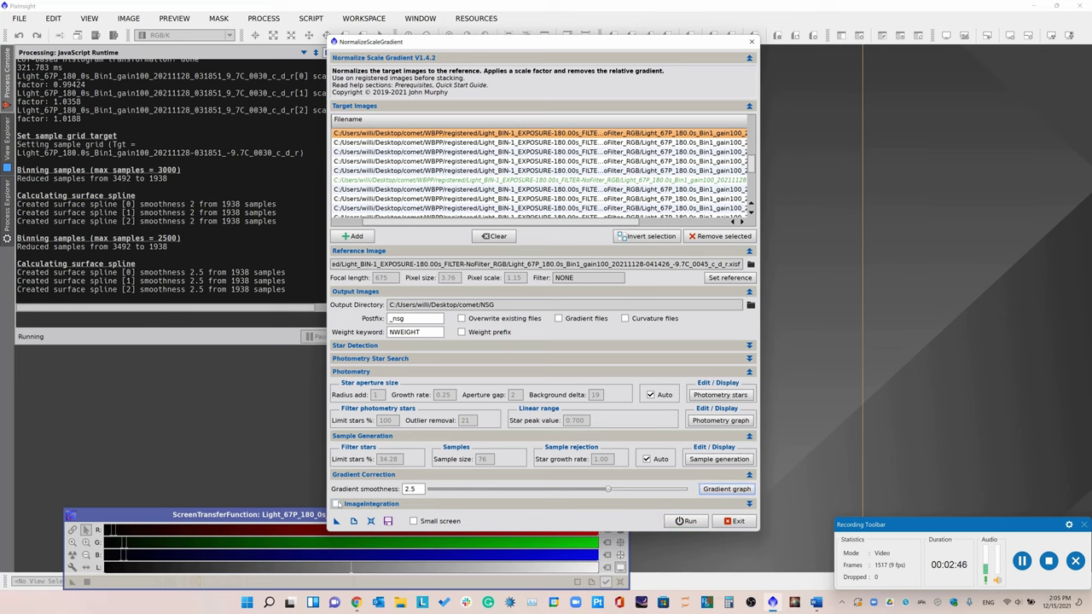
pyautogui.click(690, 521)
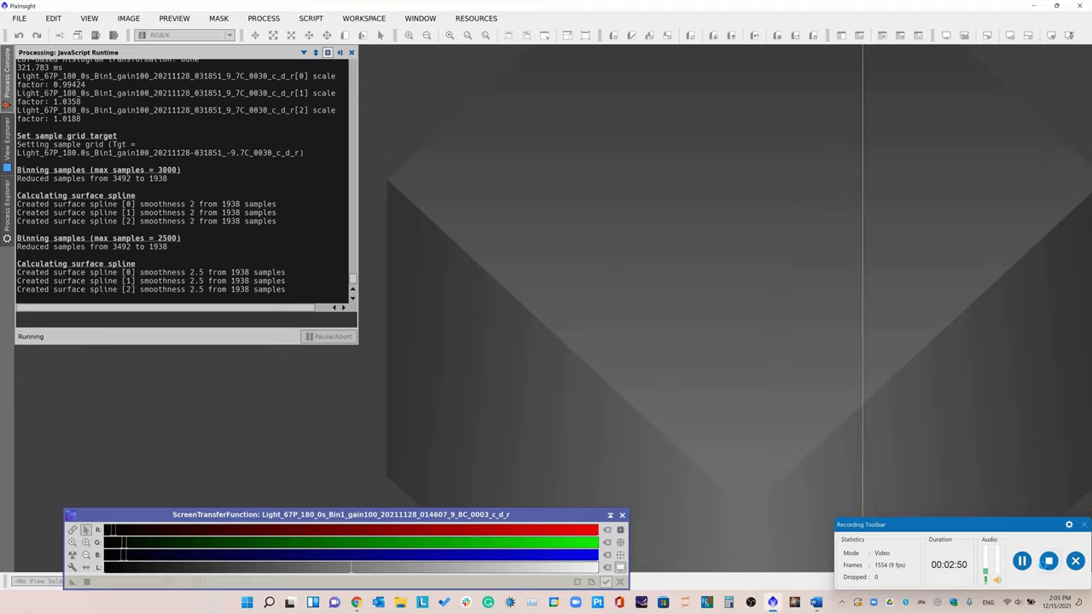
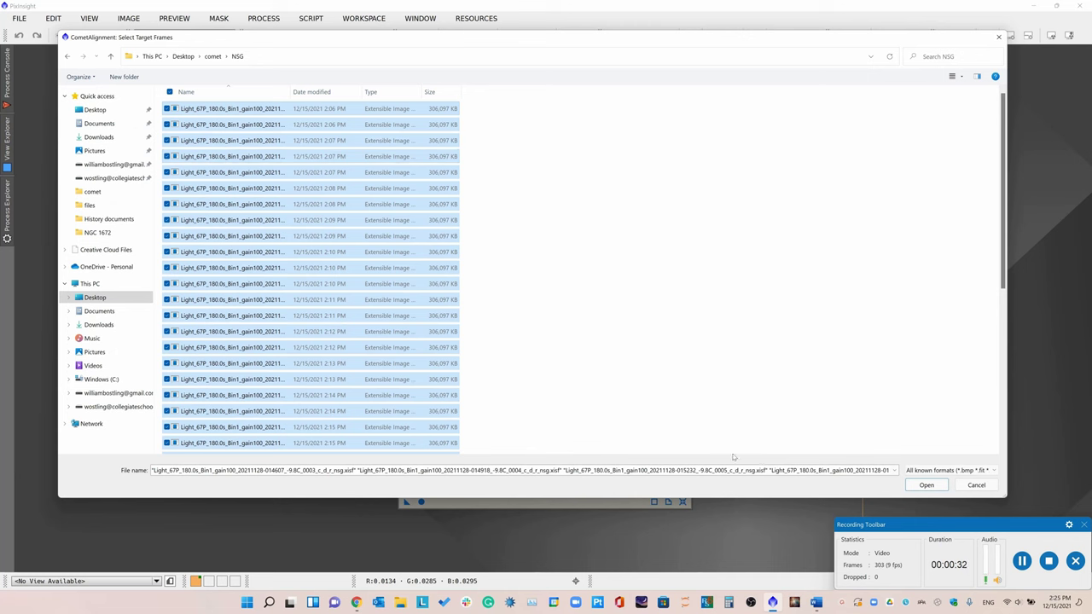
# Load the normalized NSG frames as CometAlignment targets and set a new comet_align_1 folder inside the comet folder as the output directory.
pyautogui.click(922, 485)
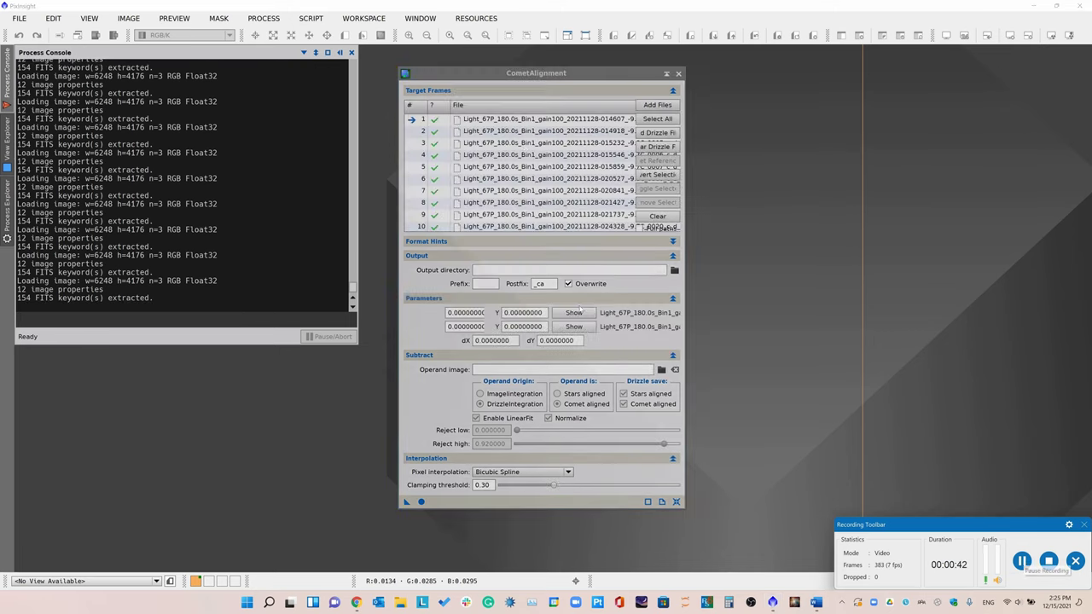
pyautogui.moveTo(566, 81); pyautogui.dragTo(695, 62)
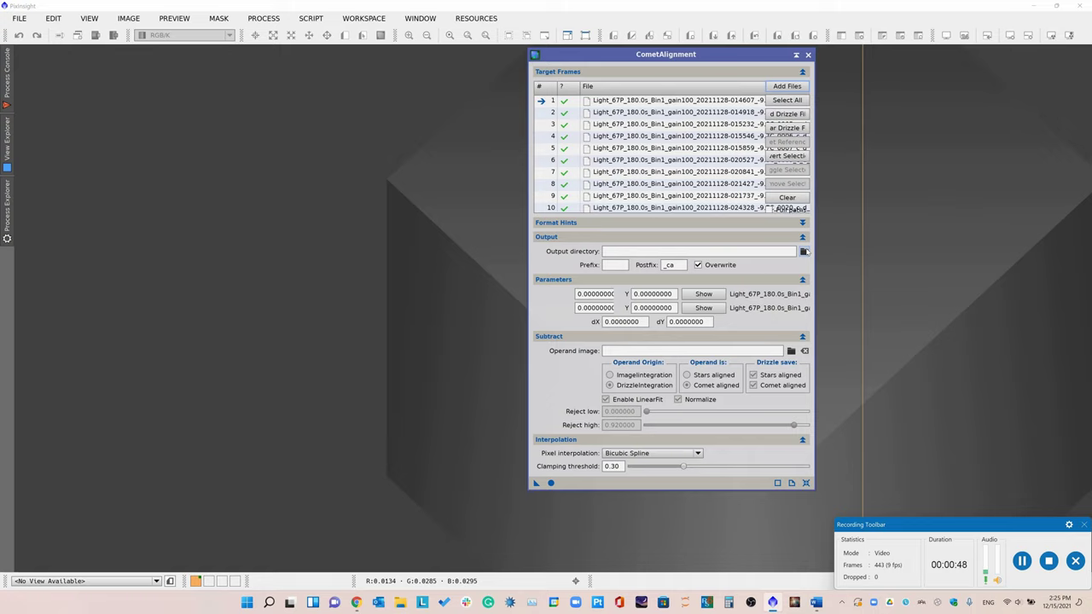
pyautogui.click(804, 251)
pyautogui.click(294, 74)
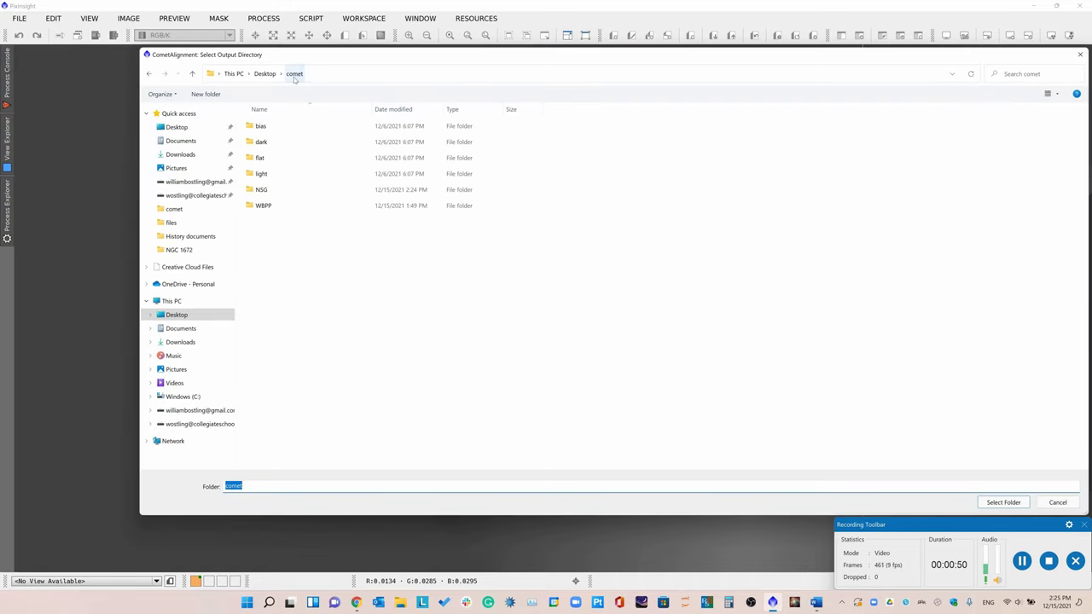
pyautogui.rightClick(284, 287)
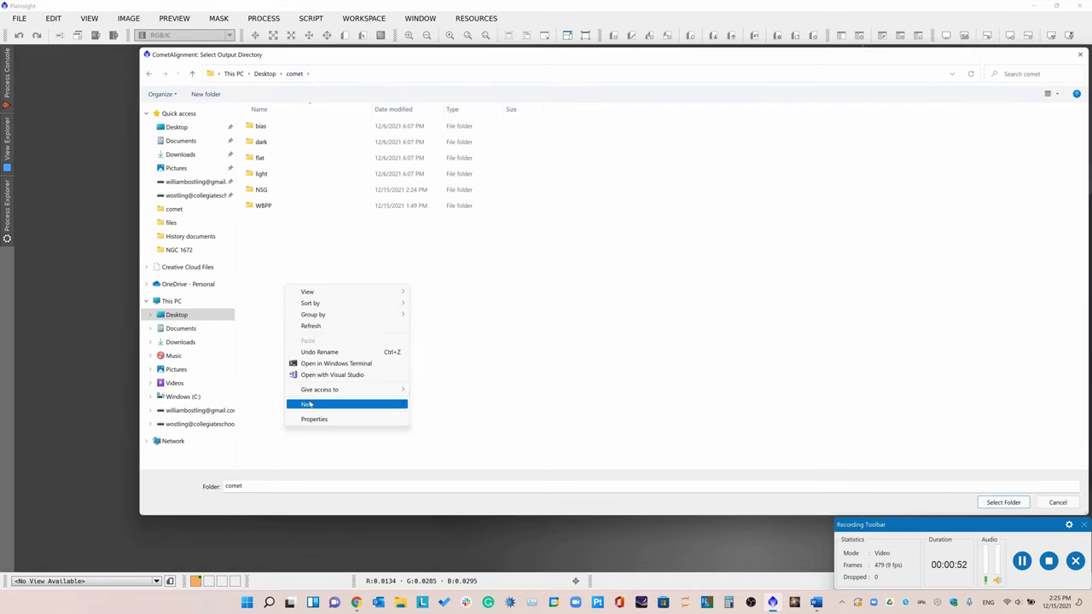
pyautogui.moveTo(341, 403)
pyautogui.click(418, 402)
pyautogui.write('comet_align')
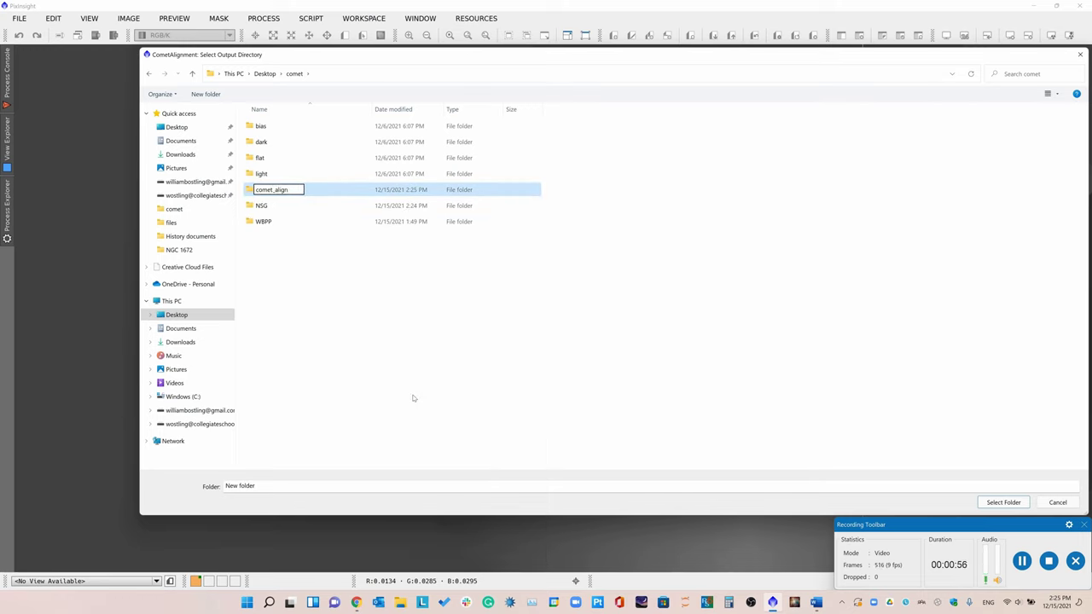
pyautogui.write('_1')
pyautogui.press('Return')
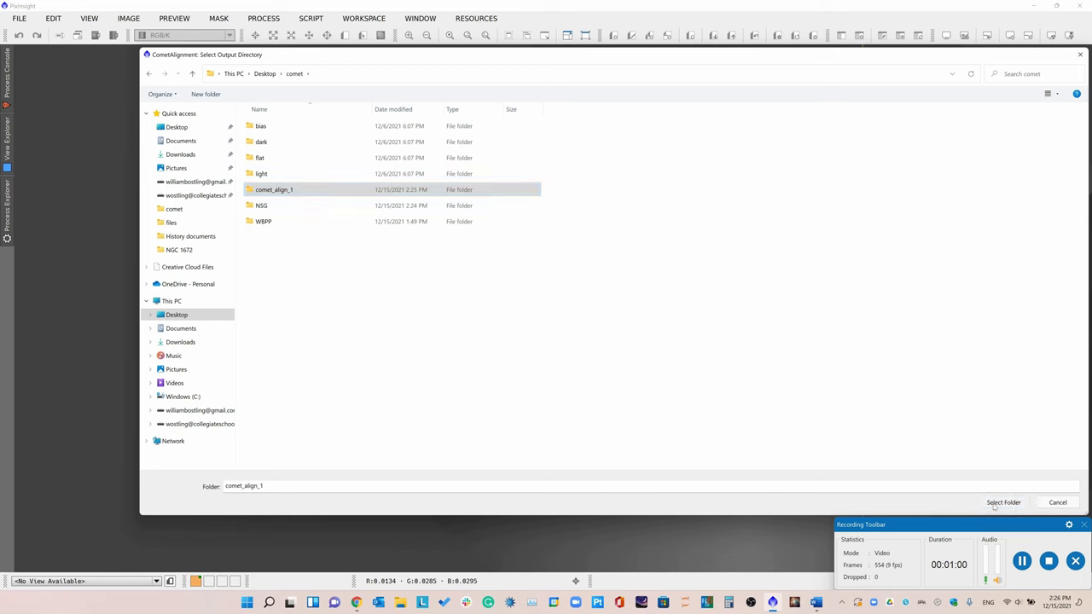
pyautogui.click(1003, 502)
# Show the first target frame with a ScreenTransferFunction auto stretch and mark the comet's nucleus as its starting position.
pyautogui.click(263, 18)
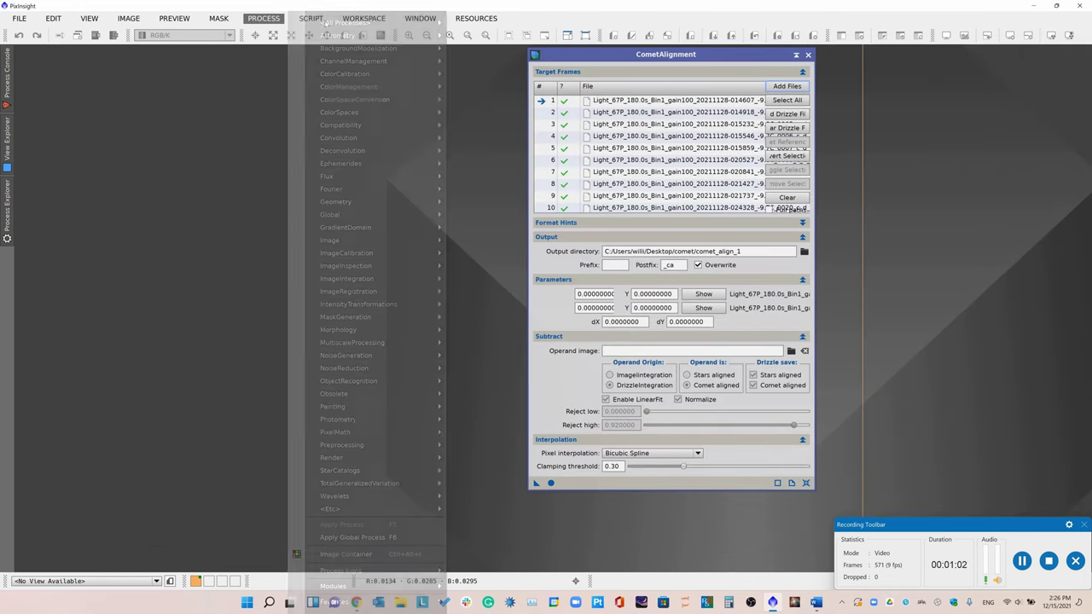
pyautogui.moveTo(390, 23)
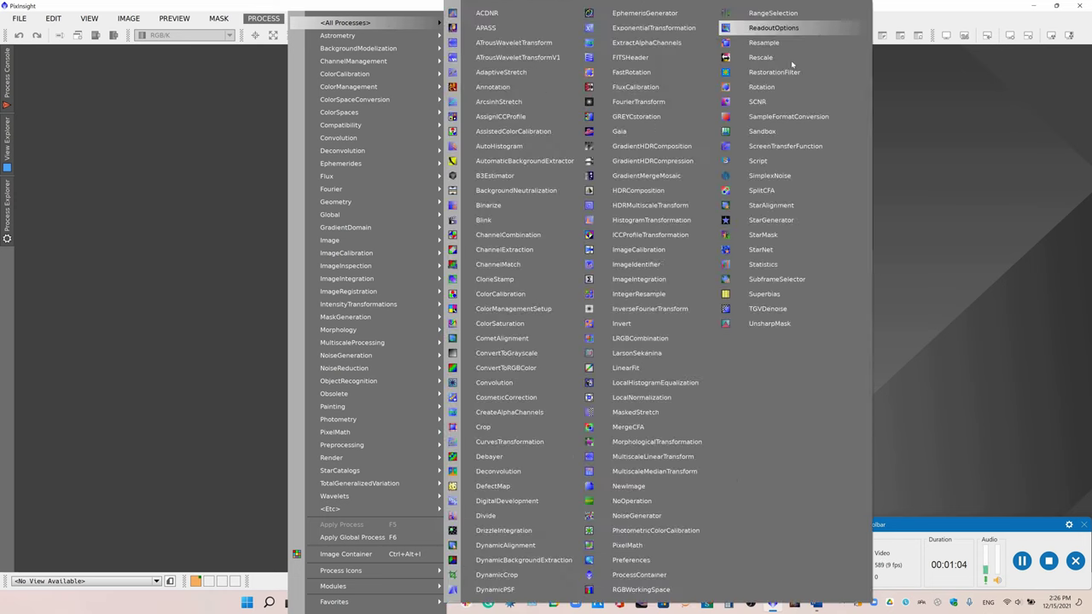
pyautogui.click(768, 146)
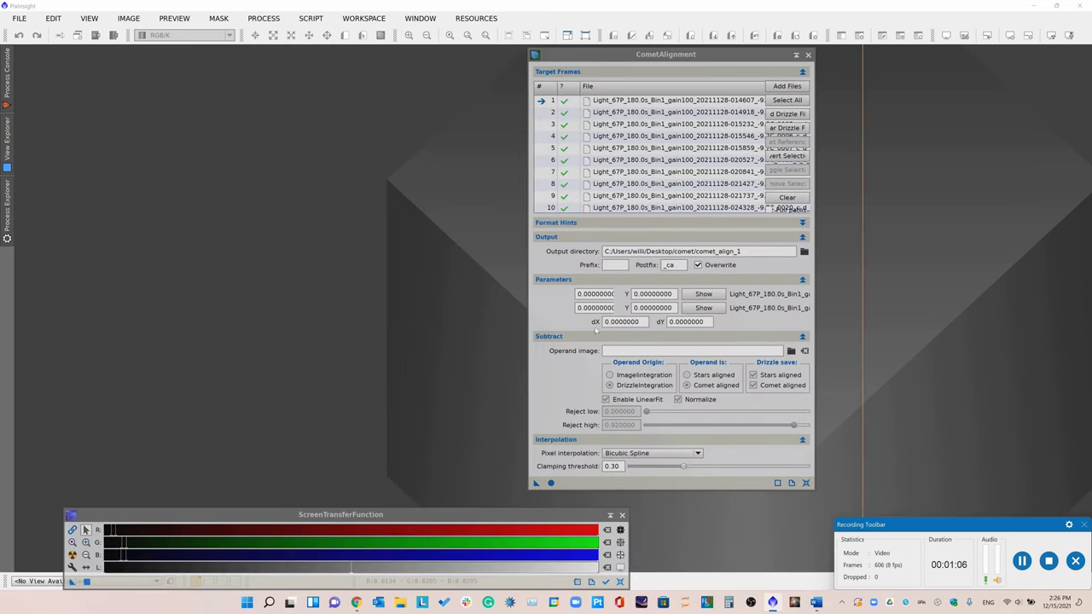
pyautogui.click(705, 295)
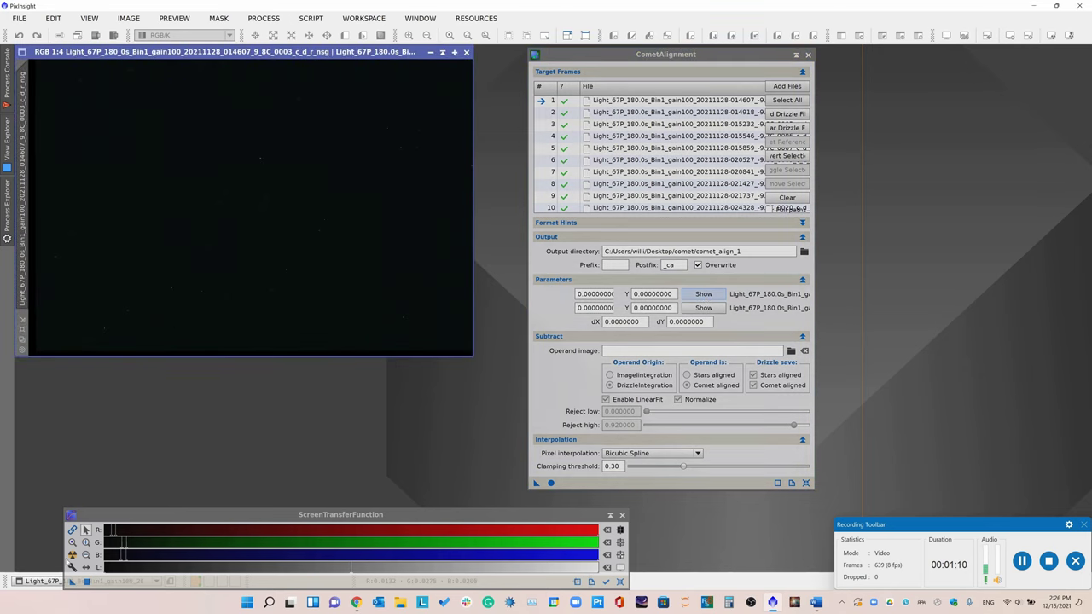
pyautogui.click(71, 555)
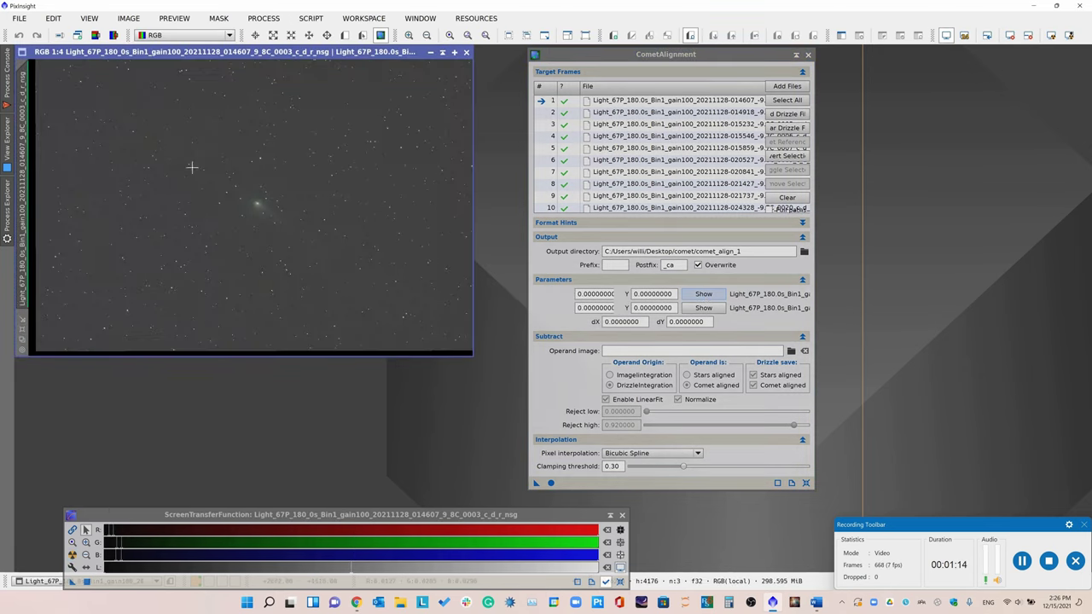
pyautogui.scroll(5, 243, 170)
pyautogui.scroll(1, 248, 169)
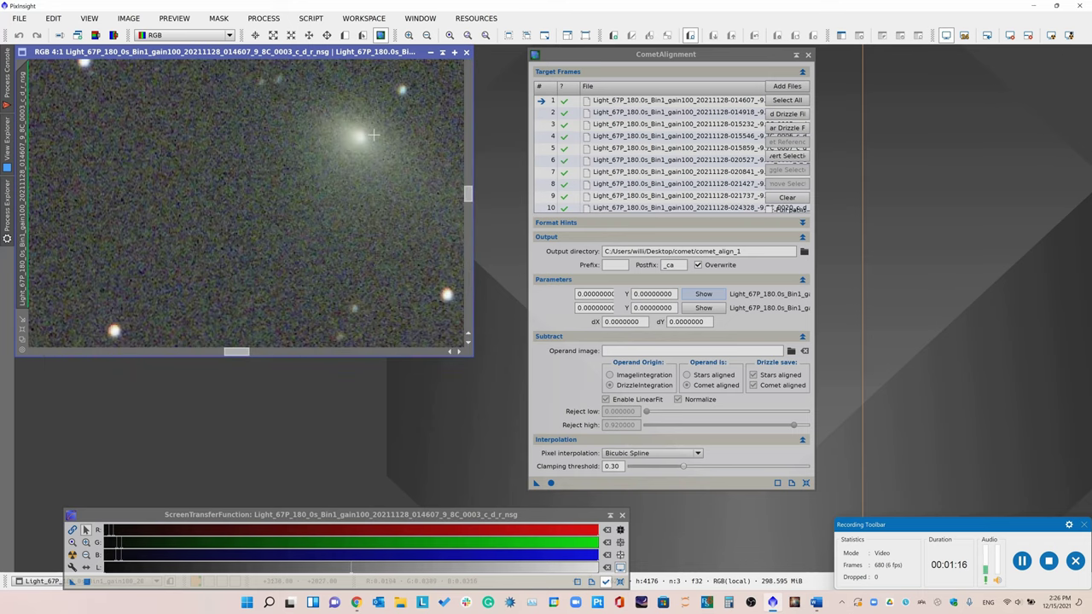
pyautogui.click(361, 136)
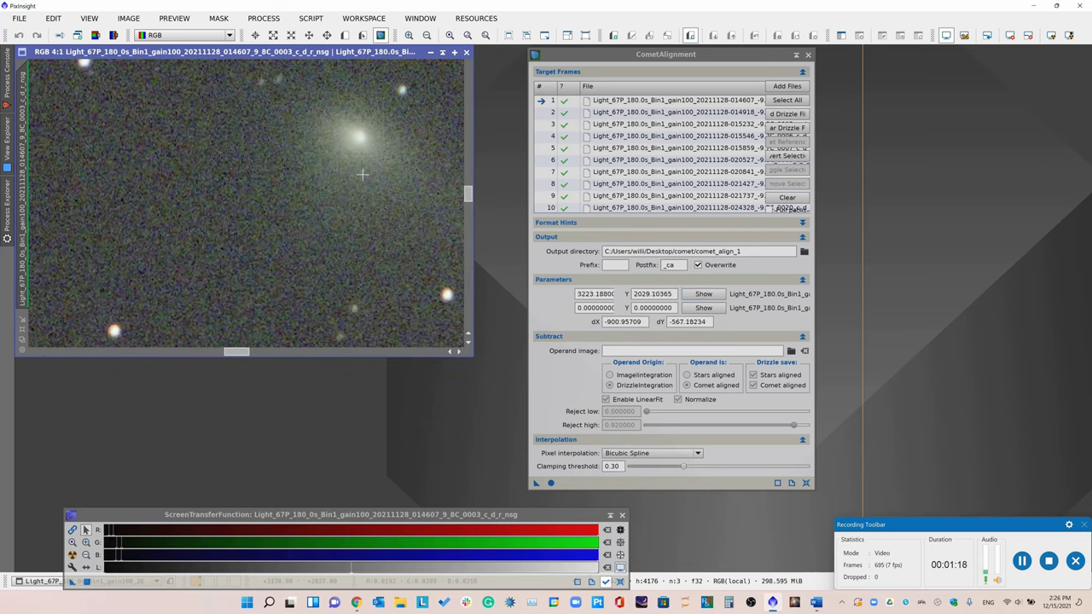
pyautogui.scroll(-6, 362, 175)
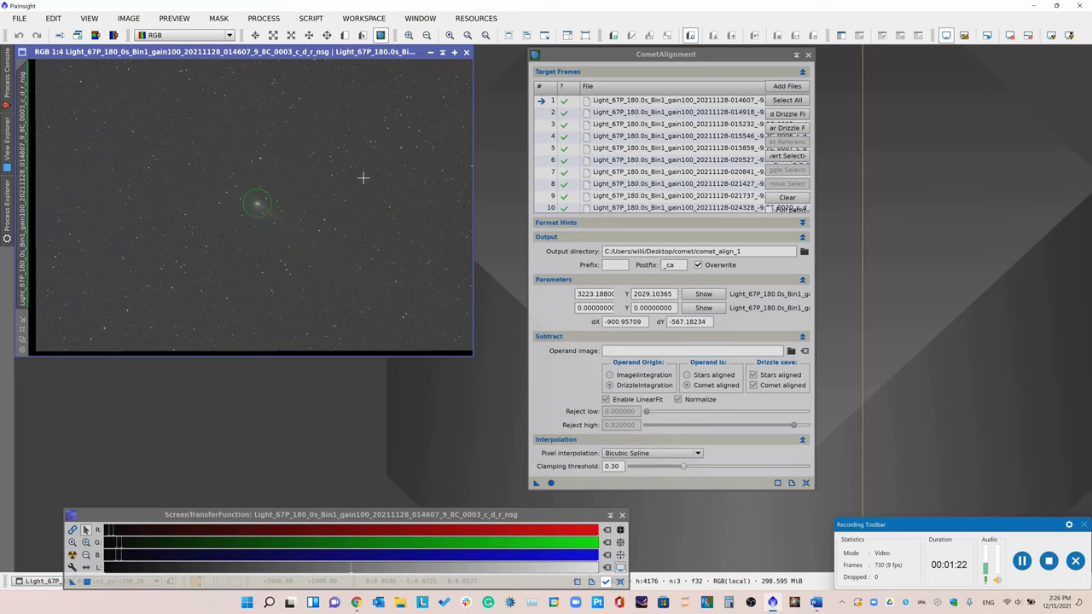
pyautogui.click(467, 53)
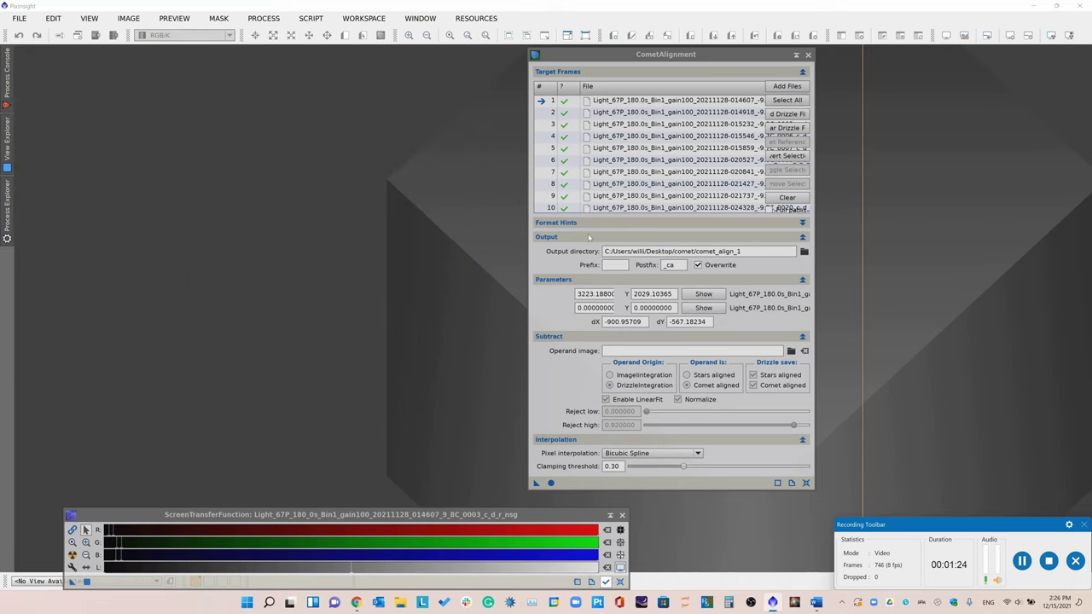
# Show the last target frame, mark the comet's nucleus as its end position and close the frame.
pyautogui.click(698, 308)
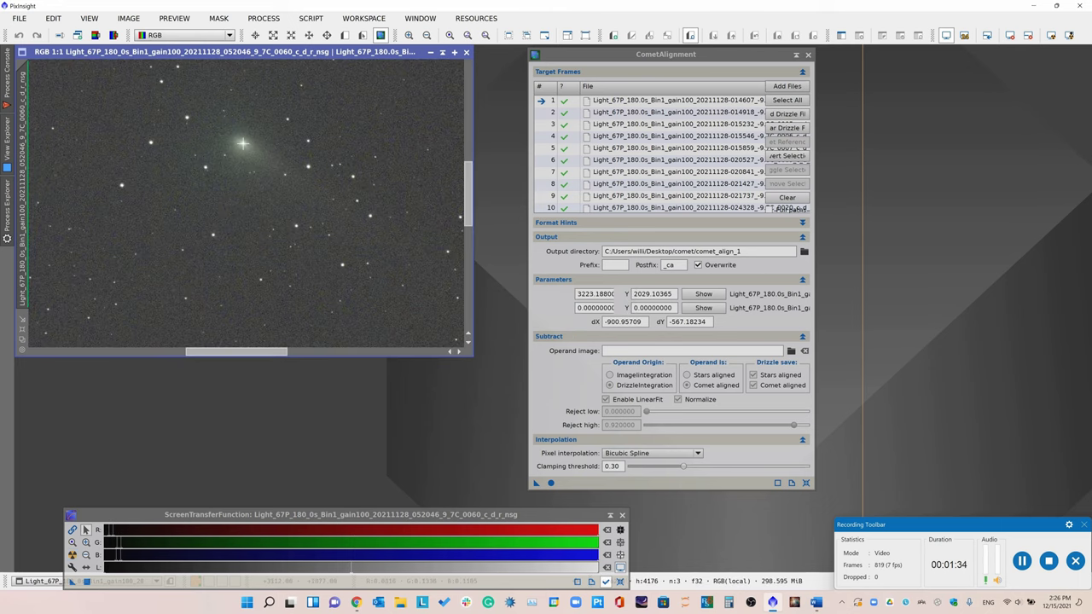
pyautogui.click(242, 144)
pyautogui.scroll(-3, 279, 207)
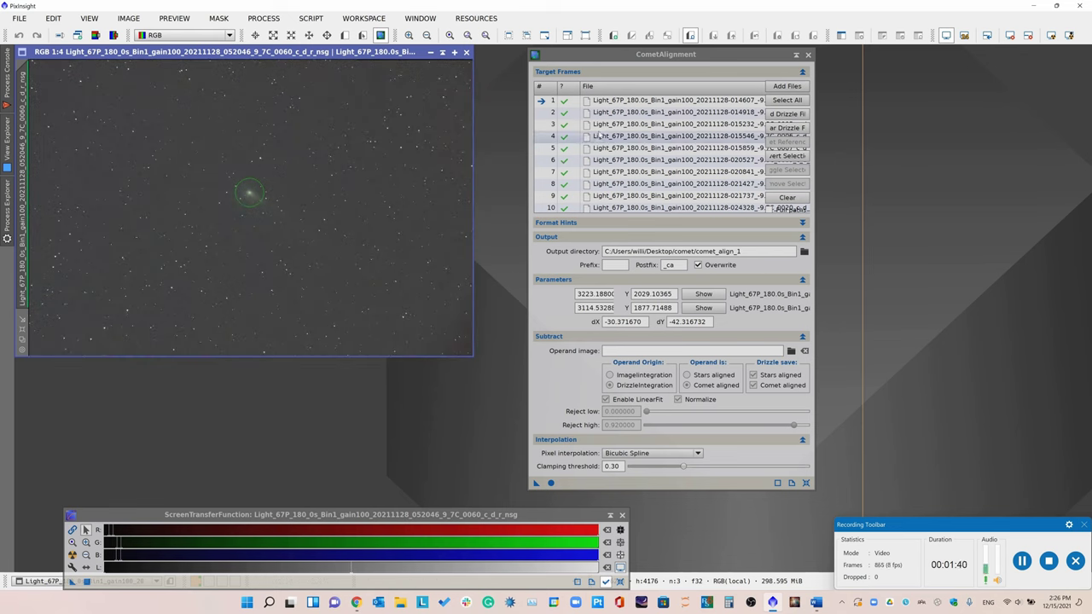
pyautogui.scroll(-10, 600, 137)
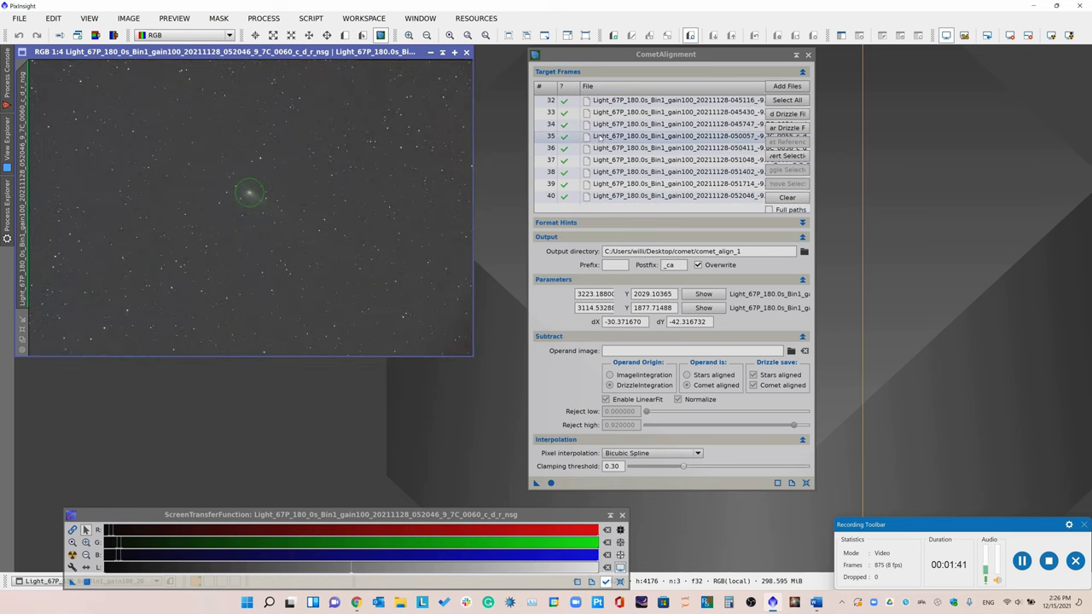
pyautogui.click(465, 52)
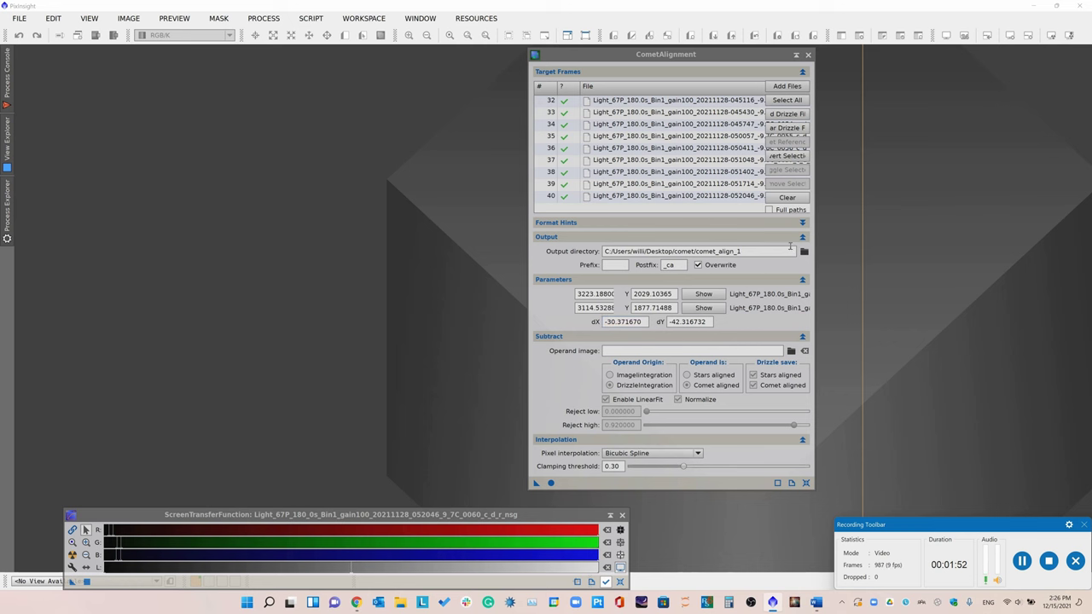
# Run CometAlignment on all target frames and close the process window.
pyautogui.click(551, 483)
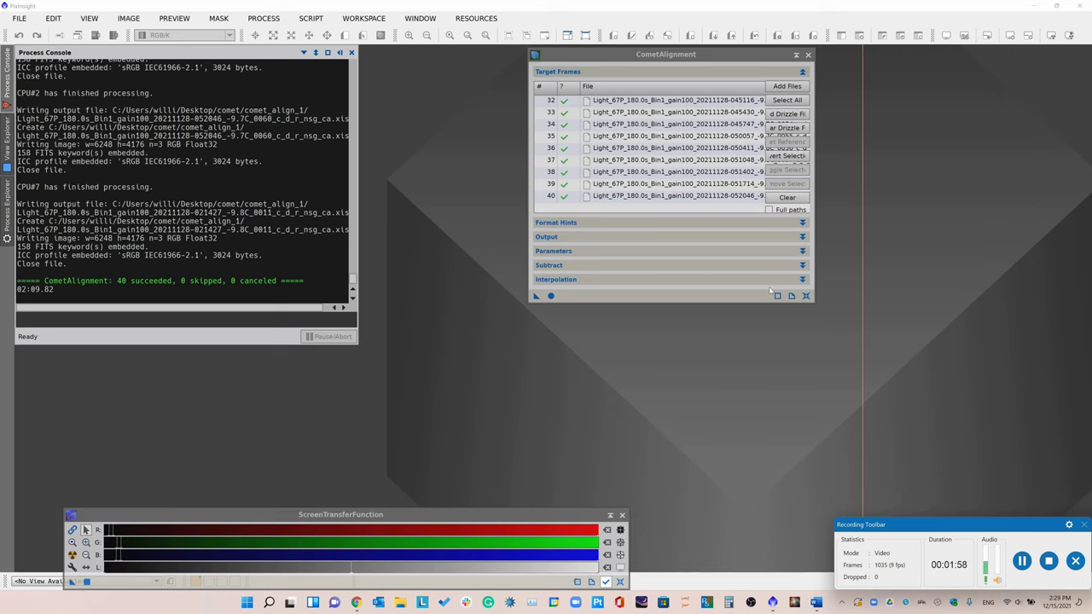
pyautogui.scroll(10, 695, 137)
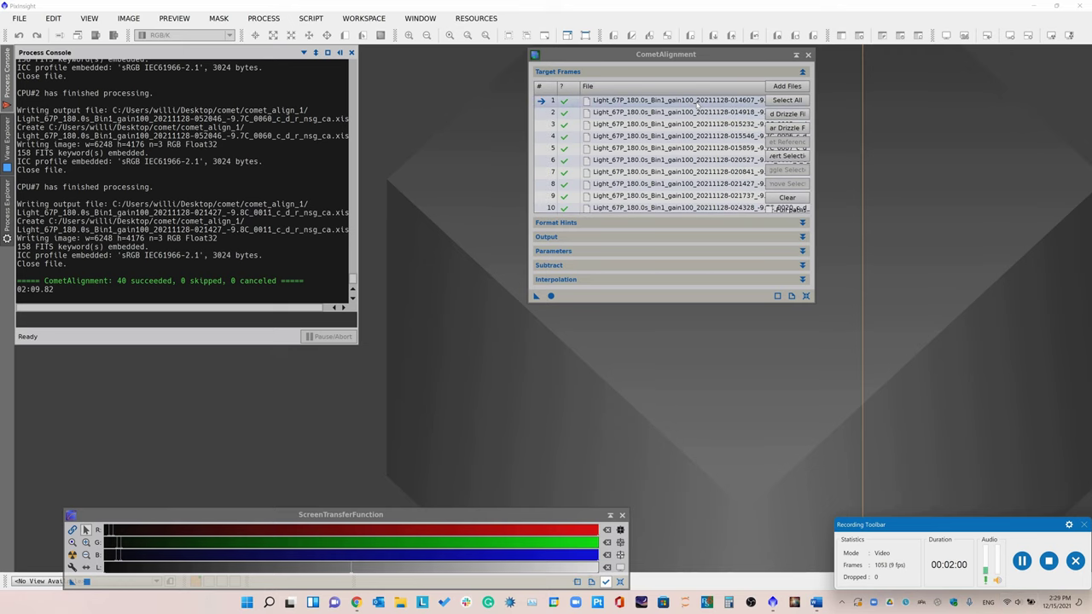
pyautogui.click(807, 54)
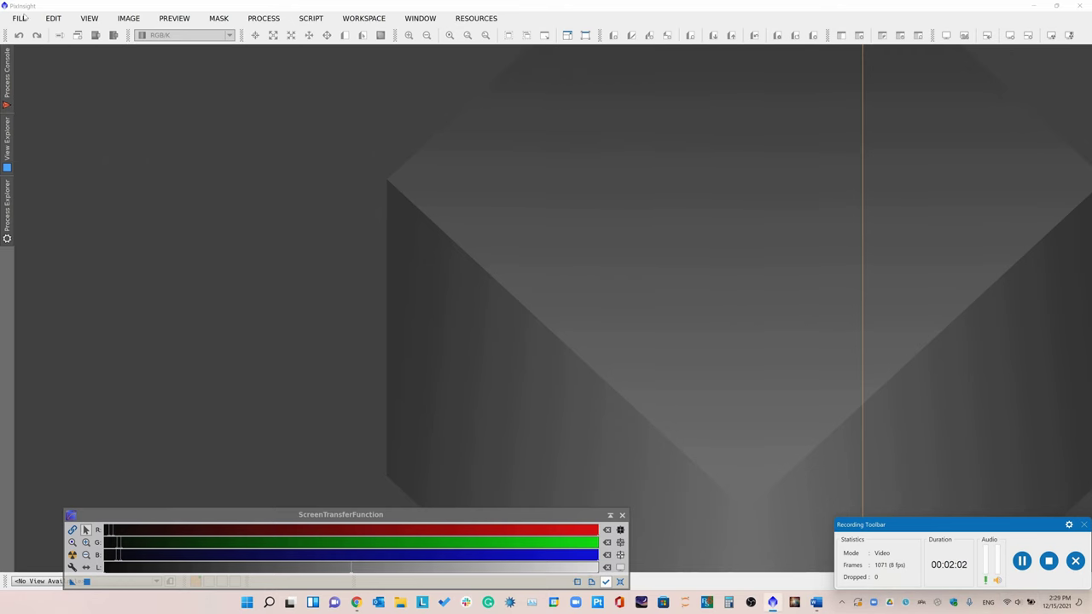
# Open the first comet-aligned frame, ending in 0003_c_d_r_nsg_ca.xisf, from the comet_align_1 folder.
pyautogui.click(23, 18)
pyautogui.press('Escape')
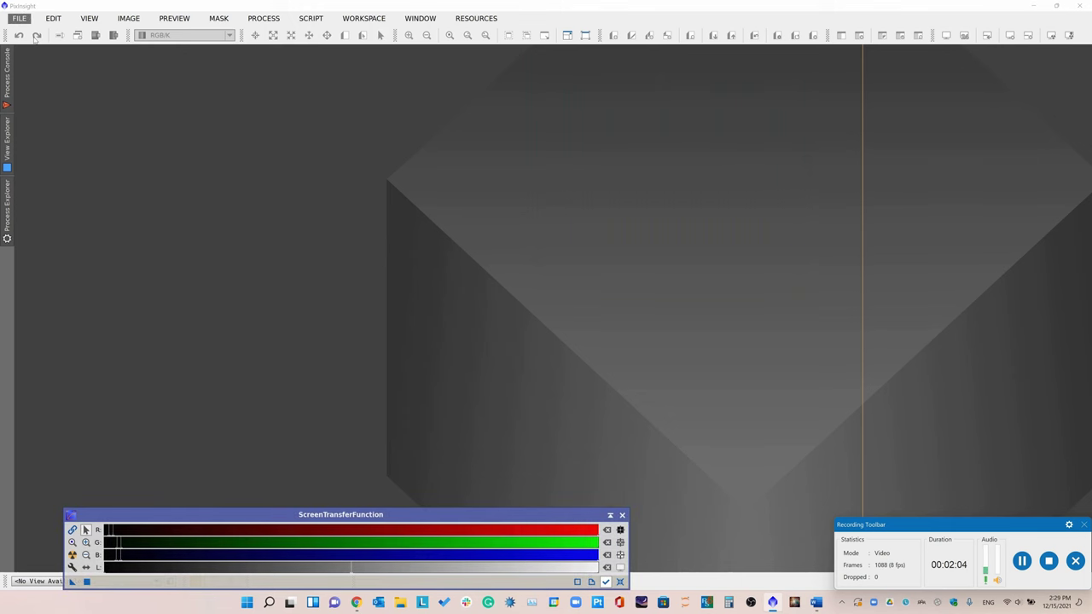
pyautogui.click(36, 36)
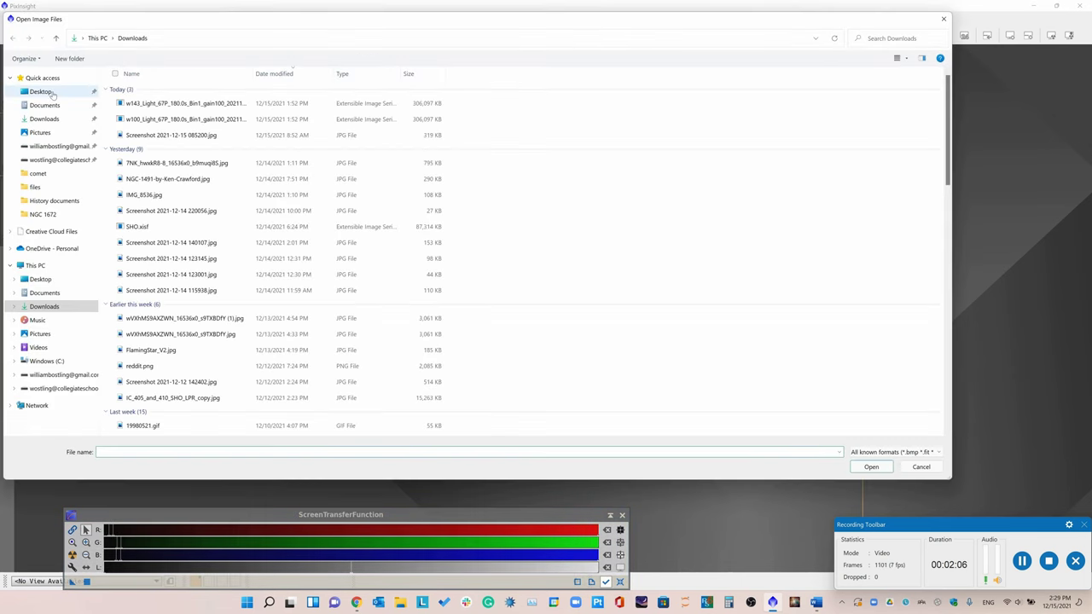
pyautogui.click(52, 94)
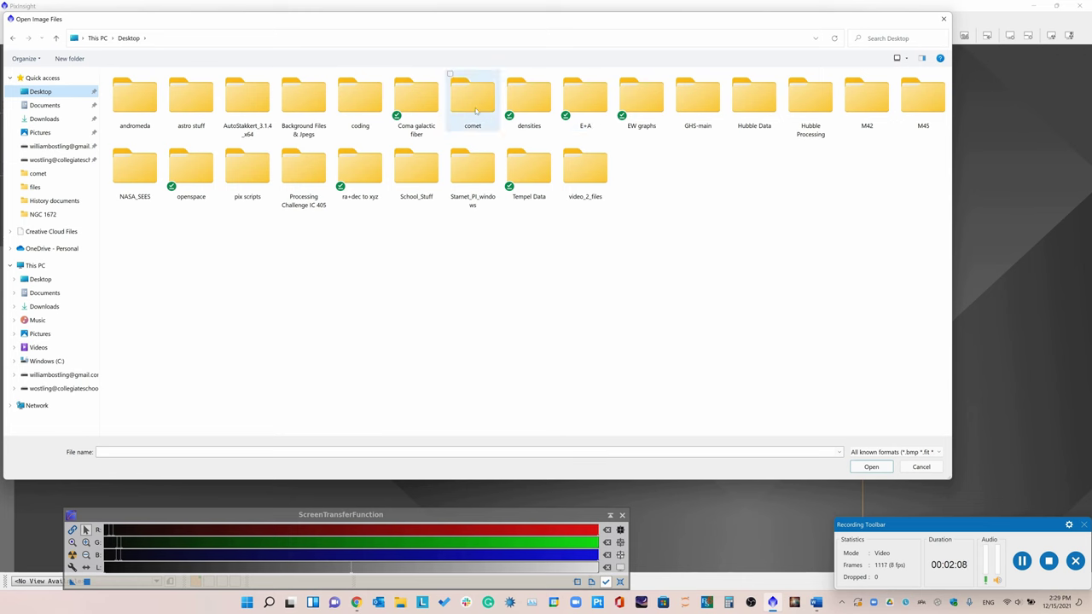
pyautogui.doubleClick(475, 109)
pyautogui.click(177, 109)
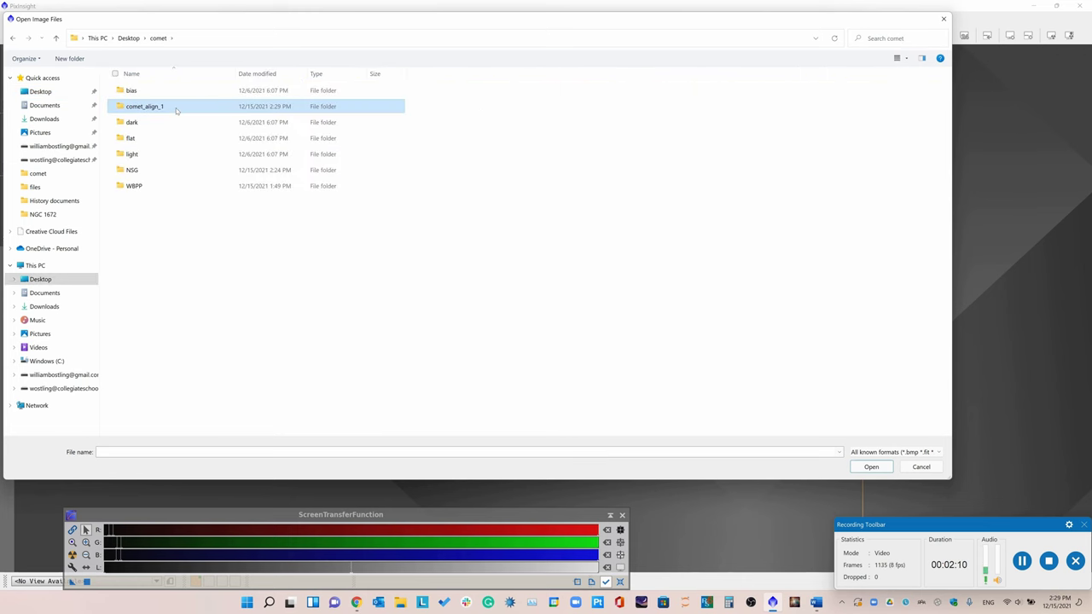
pyautogui.doubleClick(176, 109)
pyautogui.click(177, 90)
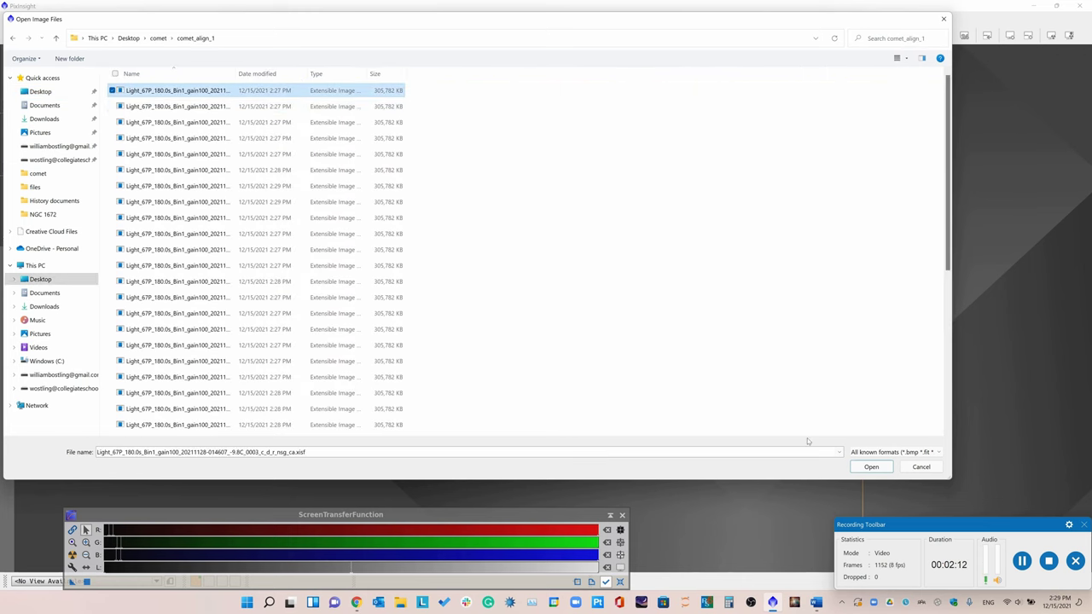
pyautogui.click(870, 467)
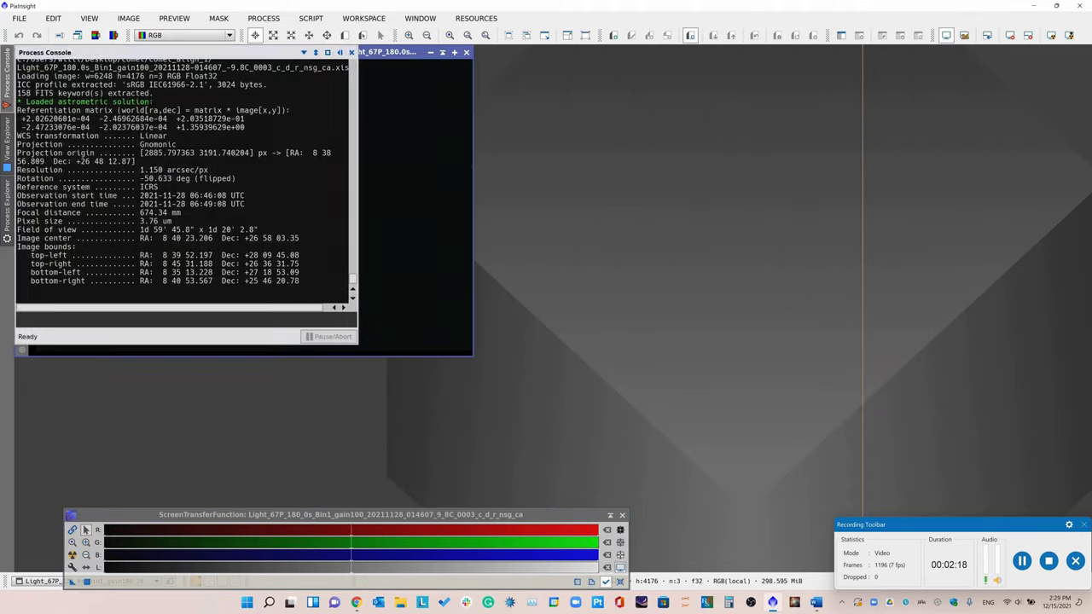
# Open the ImageIntegration process.
pyautogui.click(263, 18)
pyautogui.moveTo(313, 24)
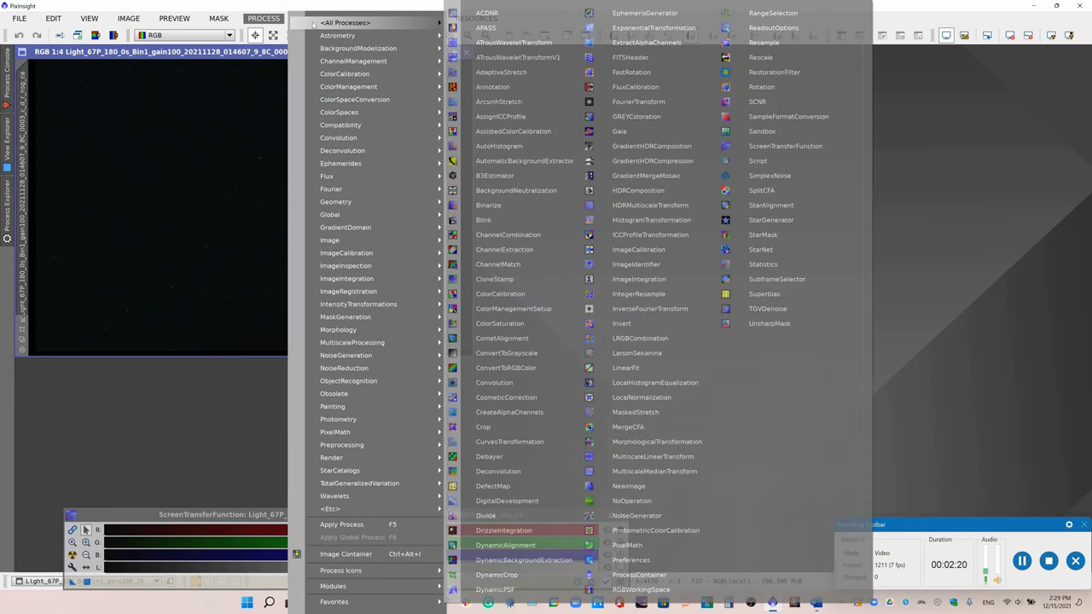
pyautogui.click(633, 281)
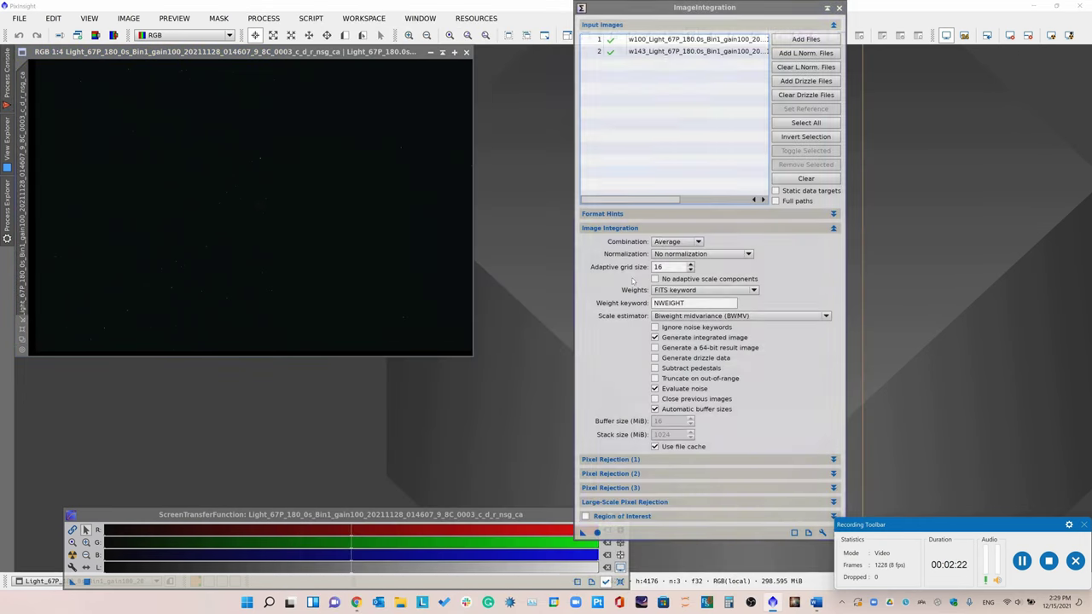
pyautogui.click(804, 39)
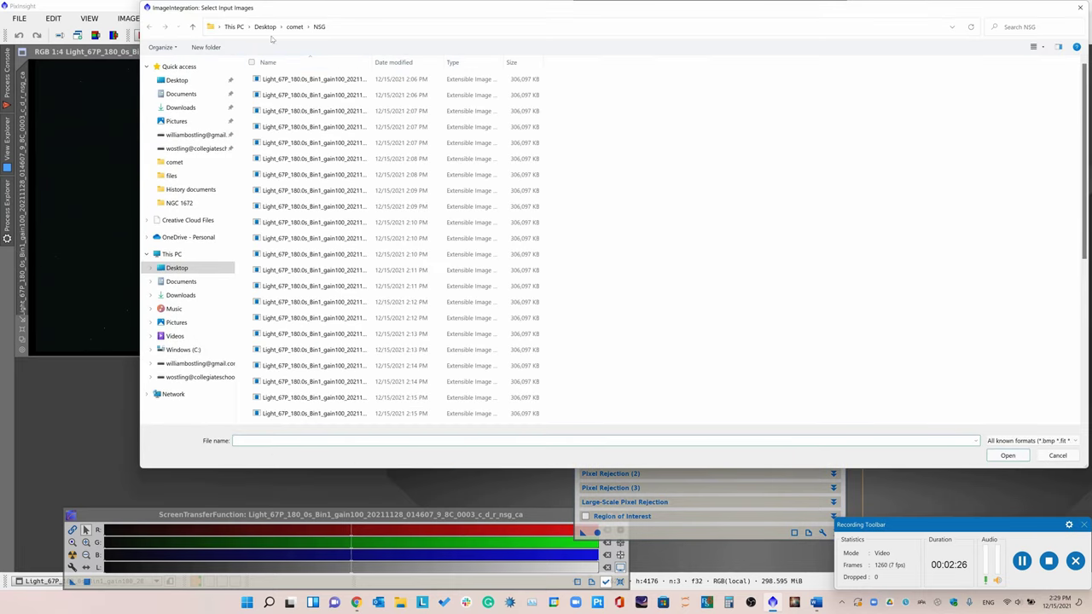
pyautogui.click(295, 26)
pyautogui.doubleClick(296, 98)
pyautogui.hotkey('ctrl', 'a')
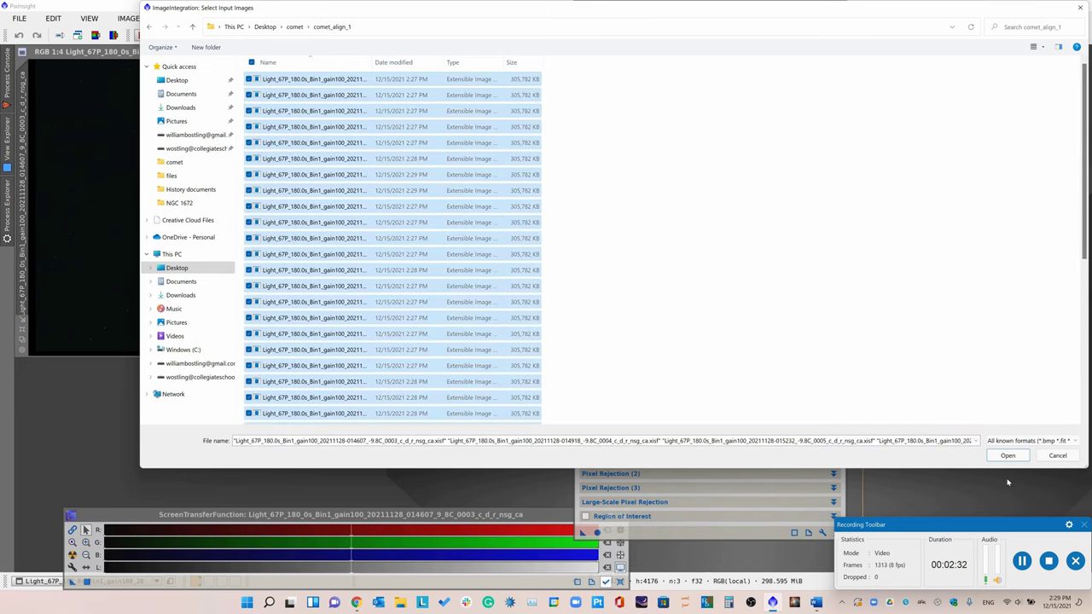
pyautogui.click(1007, 455)
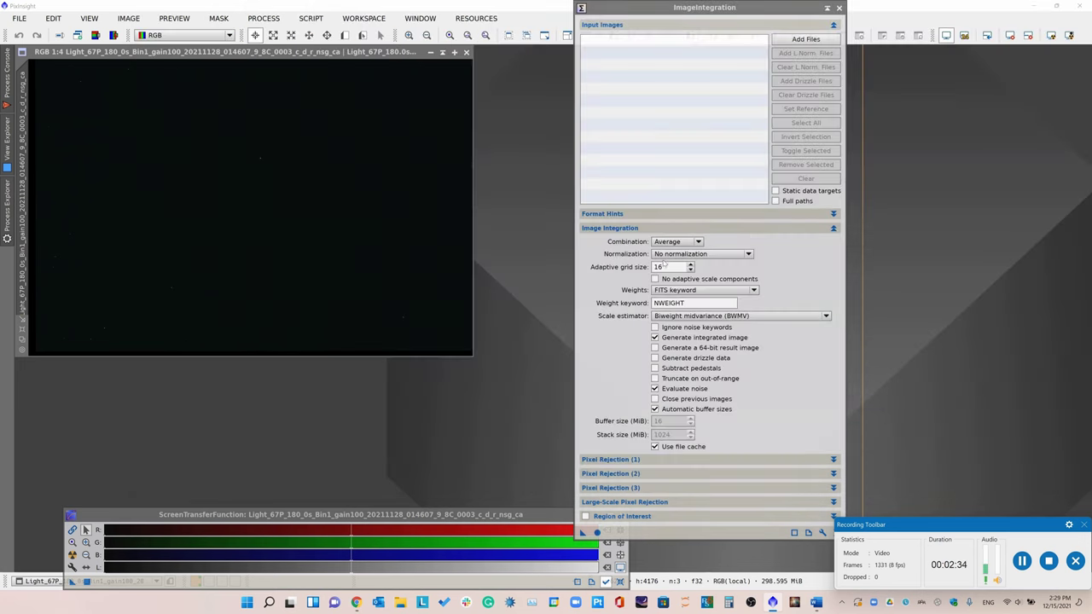
pyautogui.click(705, 254)
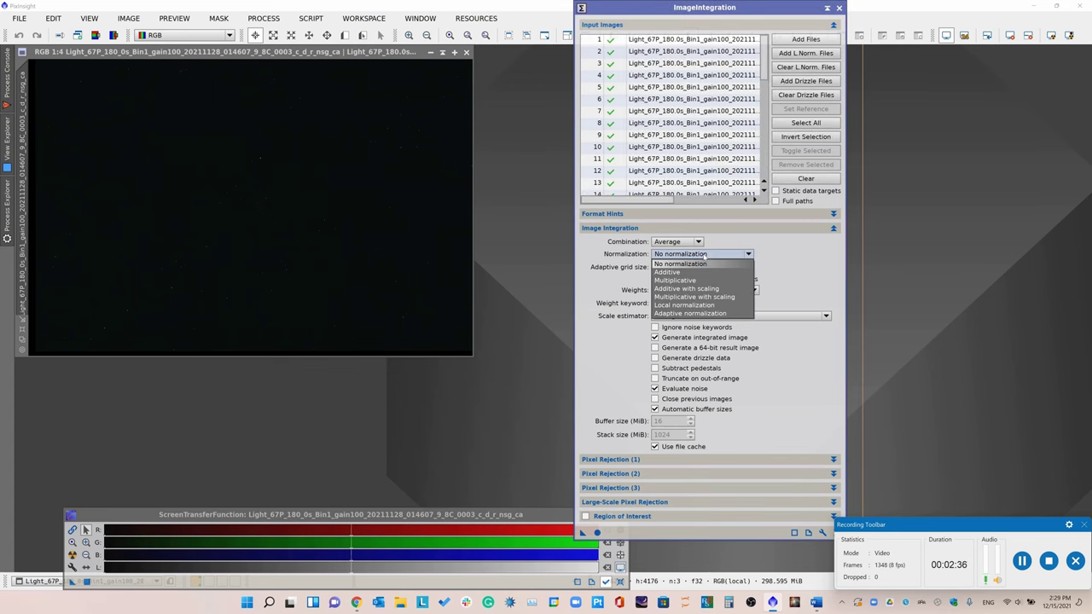
pyautogui.click(704, 254)
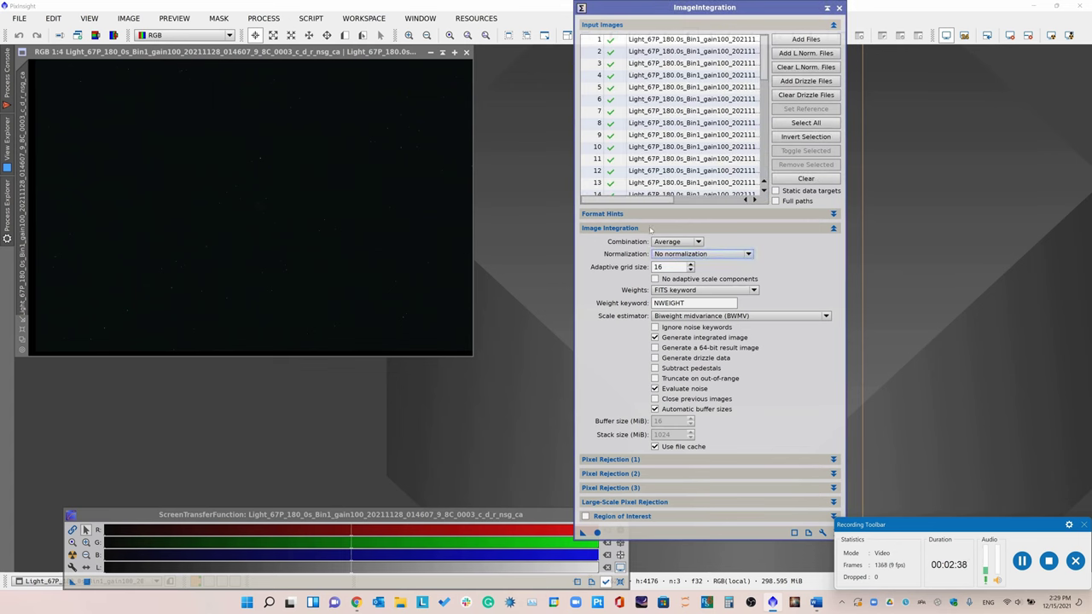
pyautogui.click(649, 227)
pyautogui.click(637, 242)
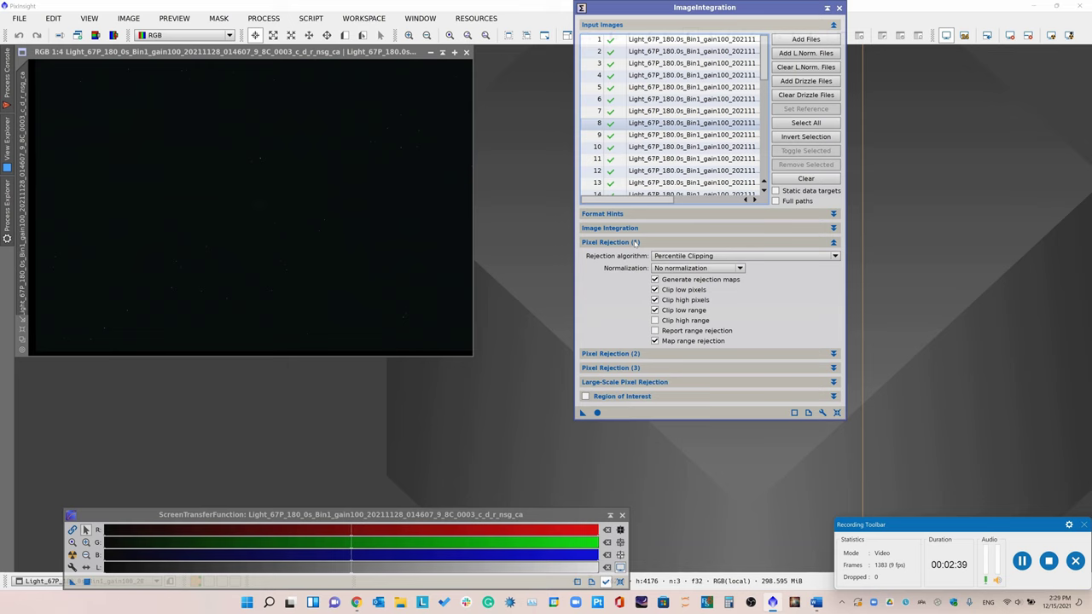
pyautogui.click(706, 256)
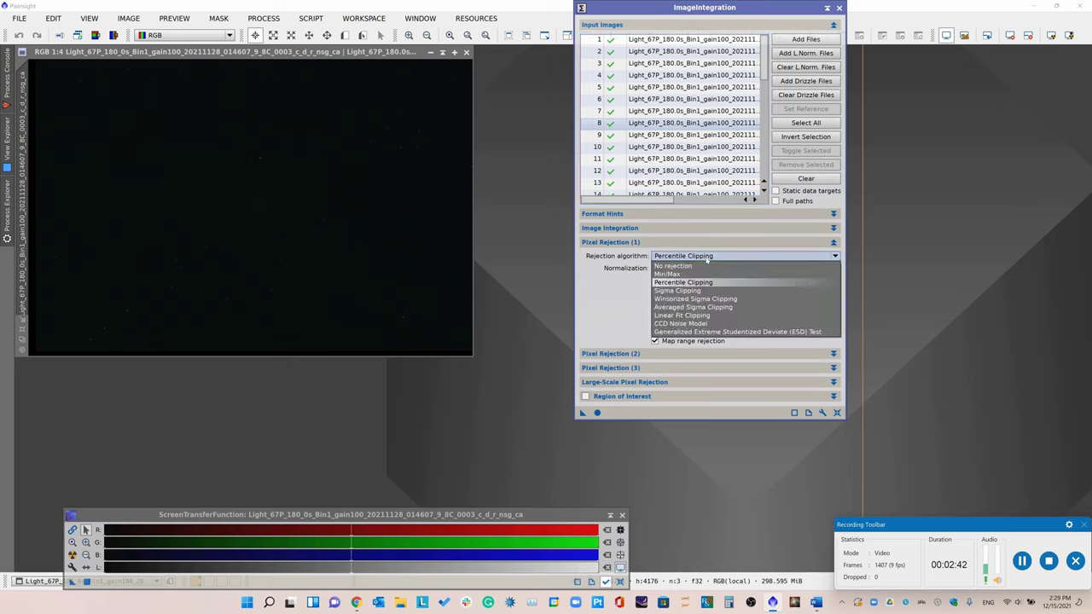
pyautogui.click(673, 265)
# Reset ImageIntegration to its defaults and add all comet-aligned frames from the comet_align_1 folder as input images.
pyautogui.click(836, 412)
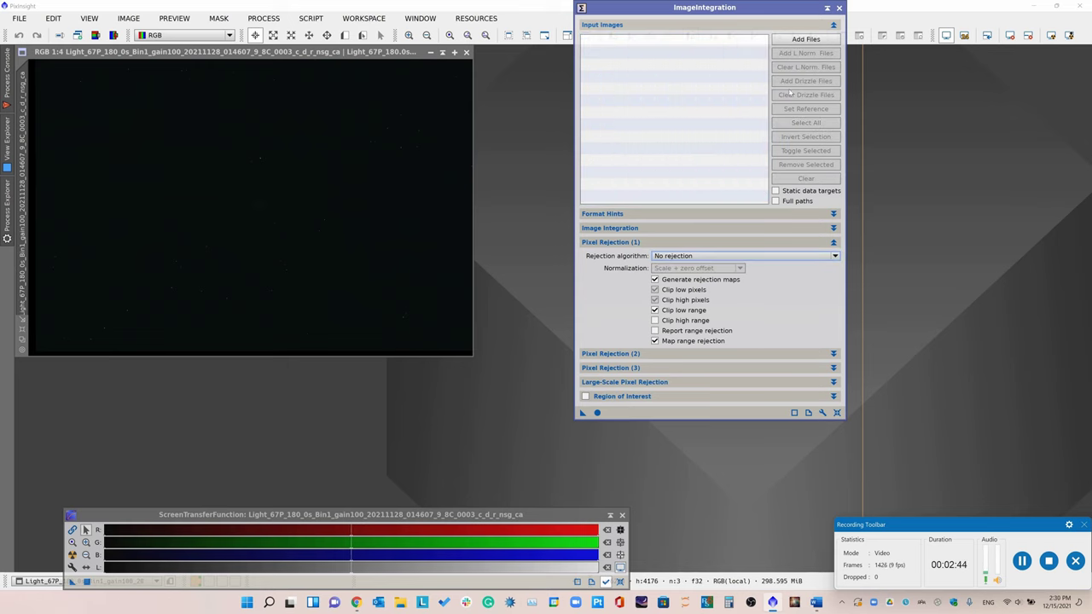
pyautogui.click(794, 40)
pyautogui.click(278, 80)
pyautogui.hotkey('ctrl', 'a')
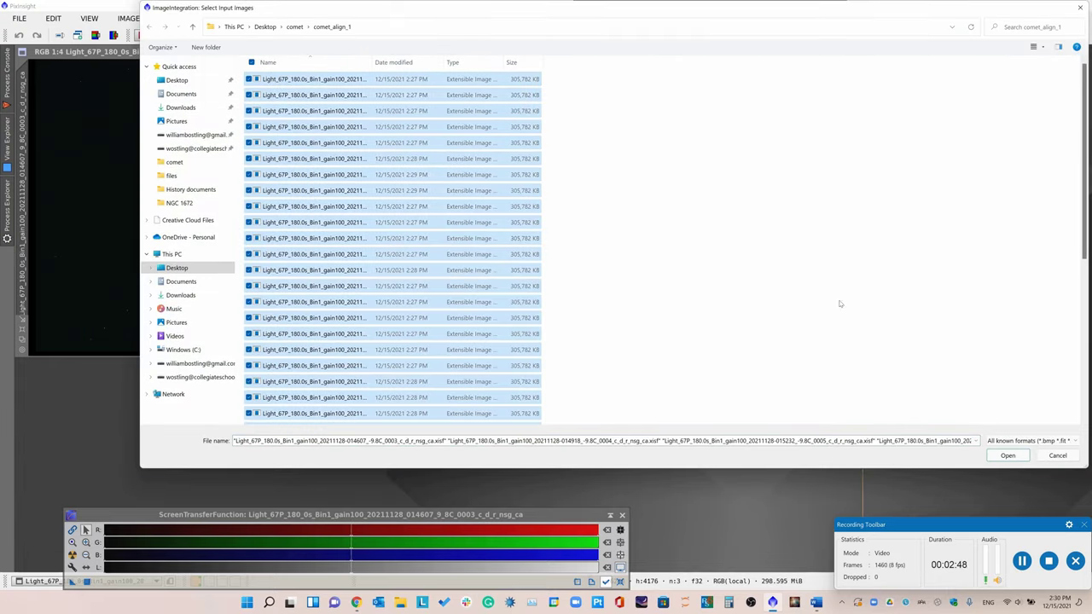
pyautogui.click(1007, 455)
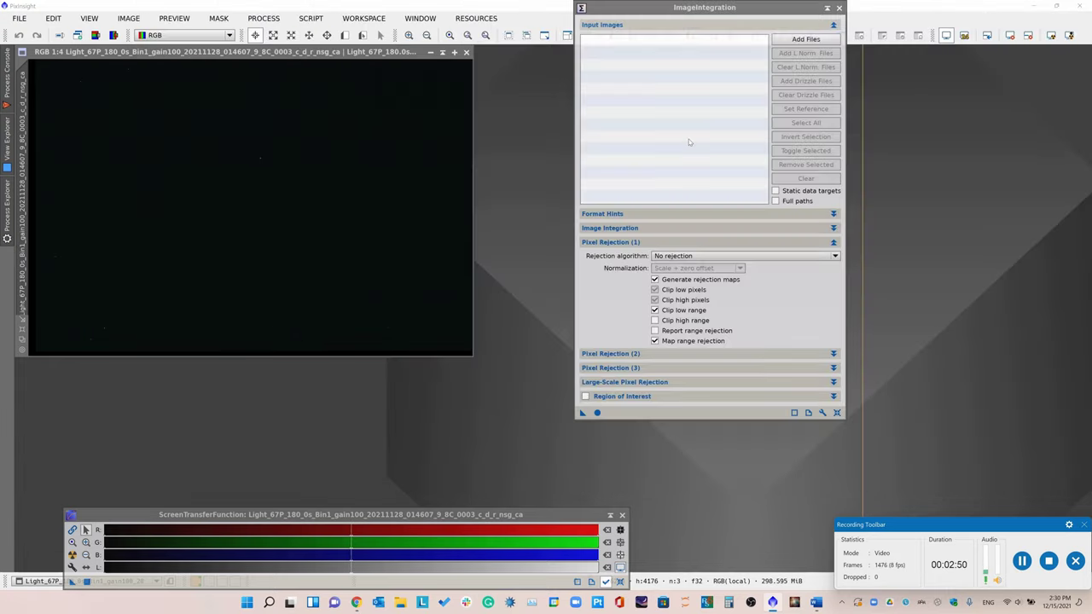
# Set the pixel rejection algorithm to Winsorized Sigma Clipping.
pyautogui.click(633, 227)
pyautogui.click(633, 232)
pyautogui.click(674, 257)
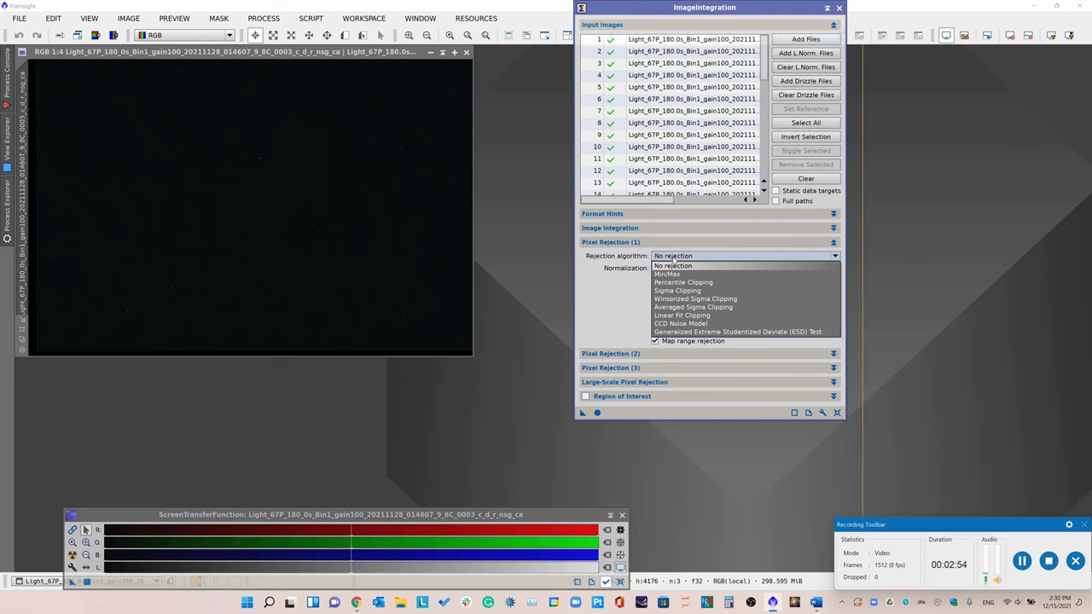
pyautogui.click(684, 300)
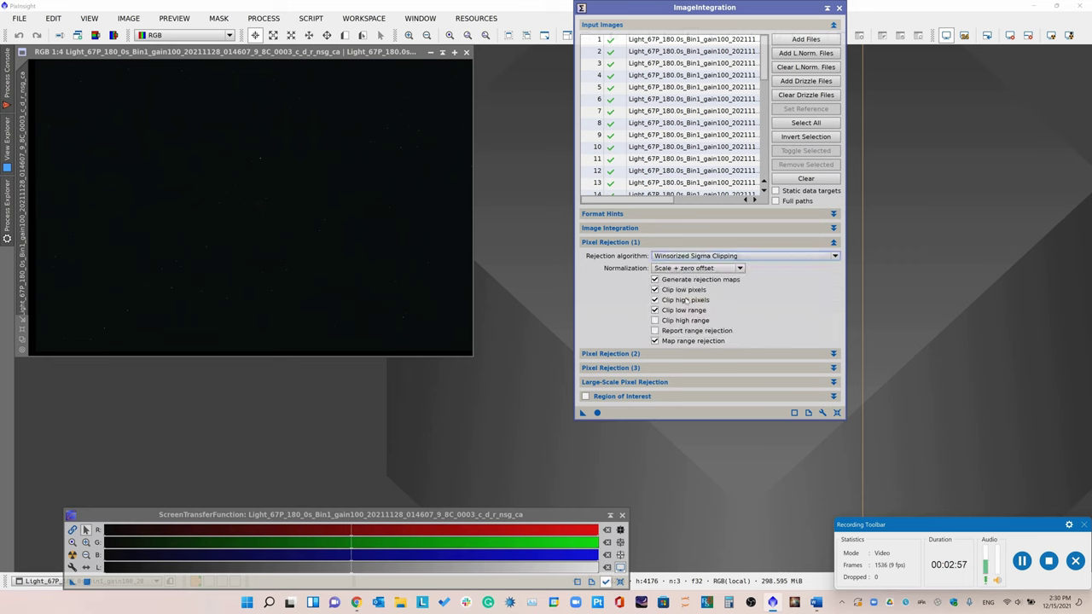
# Set the integration weights to Don't care (all weights = 1) and the integration normalization to No normalization.
pyautogui.click(635, 242)
pyautogui.click(633, 228)
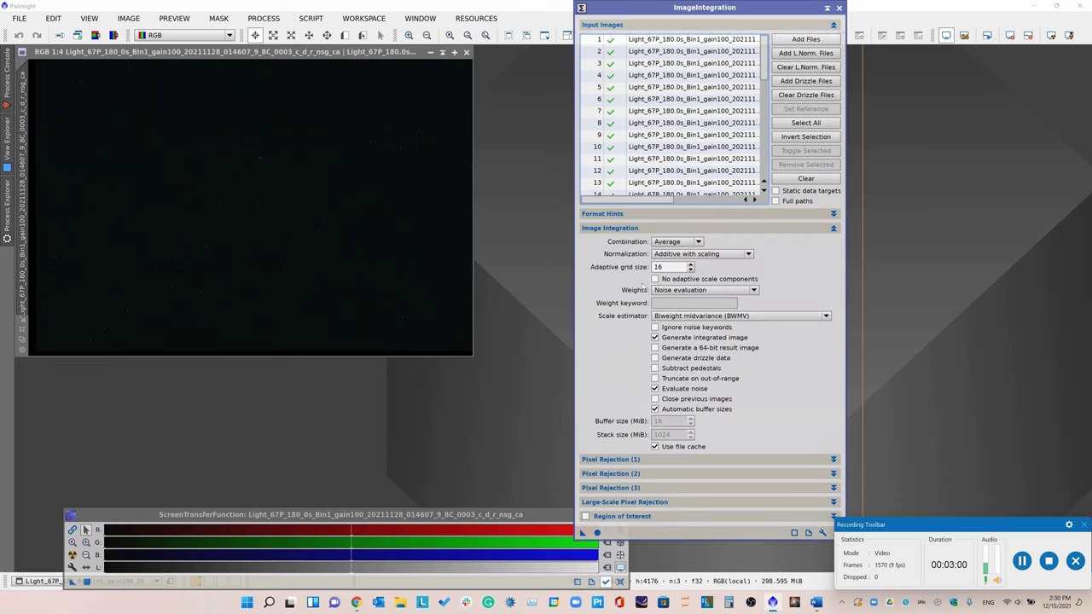
pyautogui.click(674, 290)
pyautogui.click(668, 302)
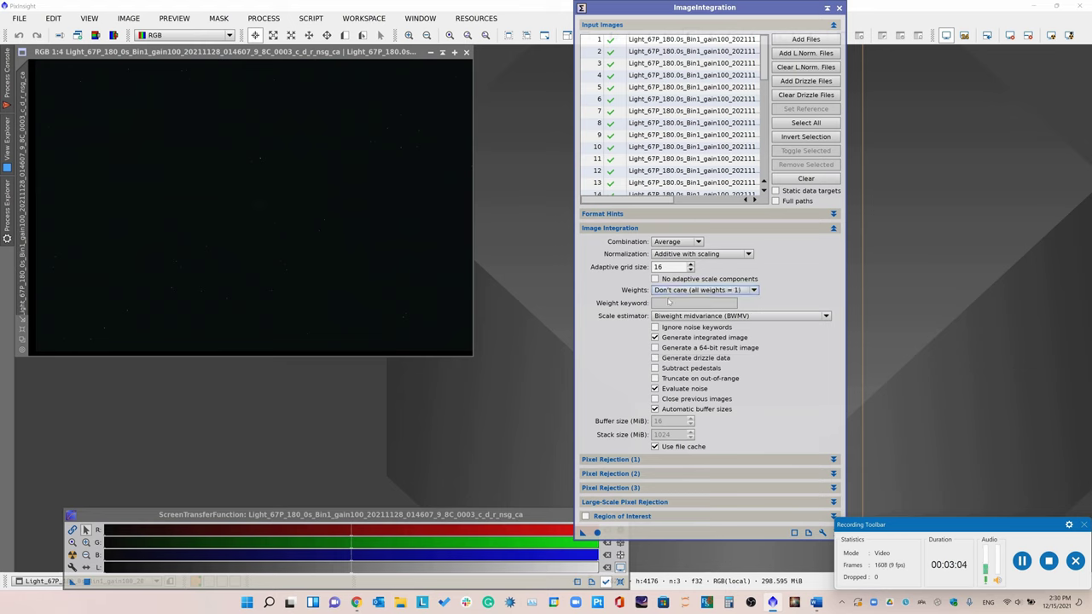
pyautogui.click(619, 228)
pyautogui.click(616, 242)
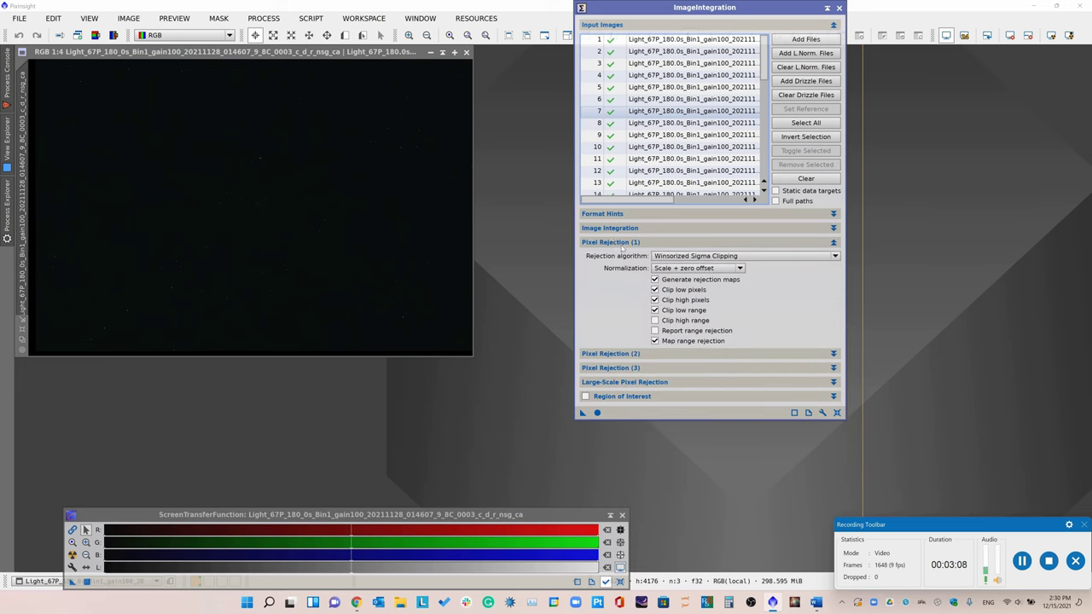
pyautogui.click(638, 244)
pyautogui.click(618, 229)
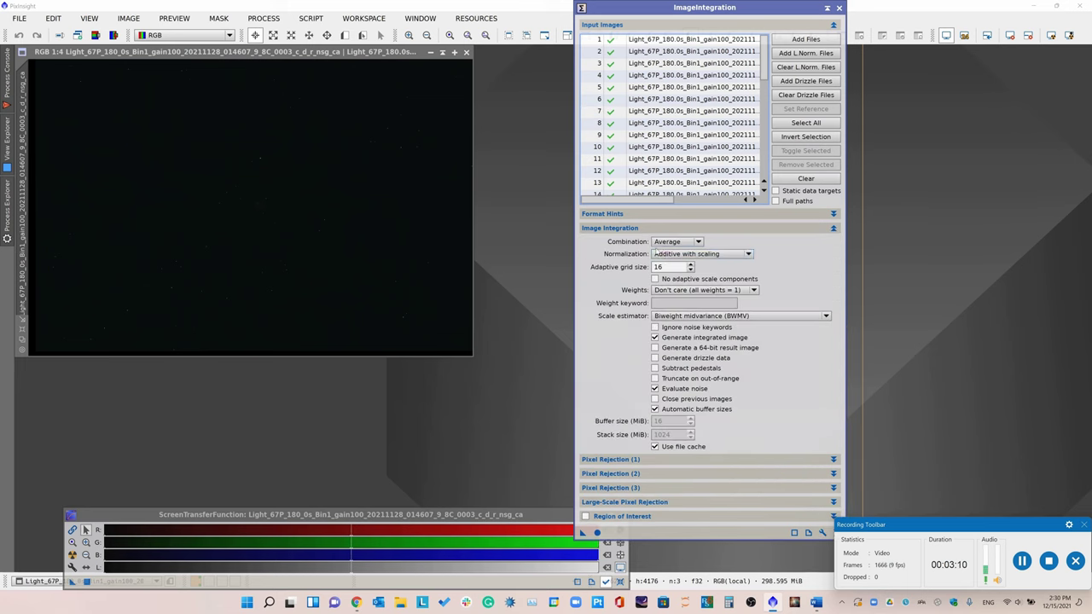
pyautogui.click(655, 253)
pyautogui.click(658, 264)
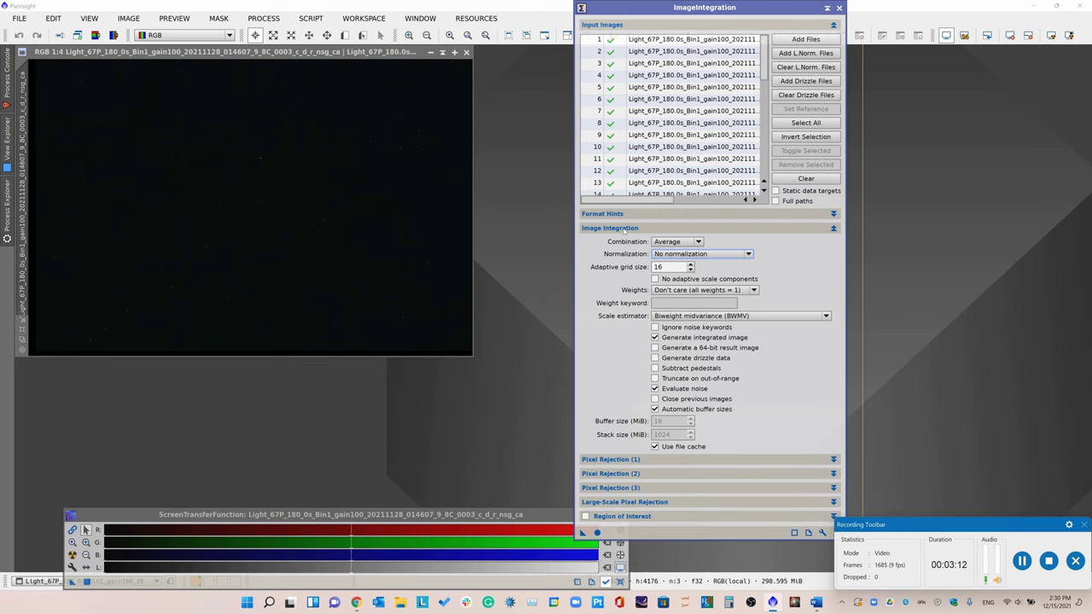
# Set the rejection's sigma high to 0.75 and sigma low to 2.5.
pyautogui.click(625, 228)
pyautogui.click(623, 242)
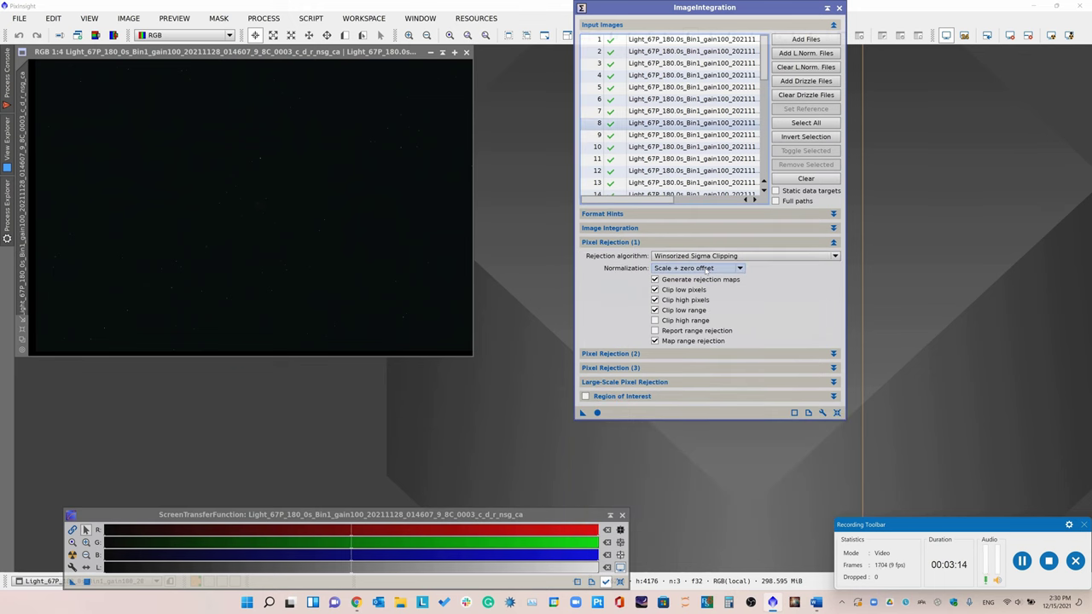
pyautogui.click(615, 243)
pyautogui.click(612, 256)
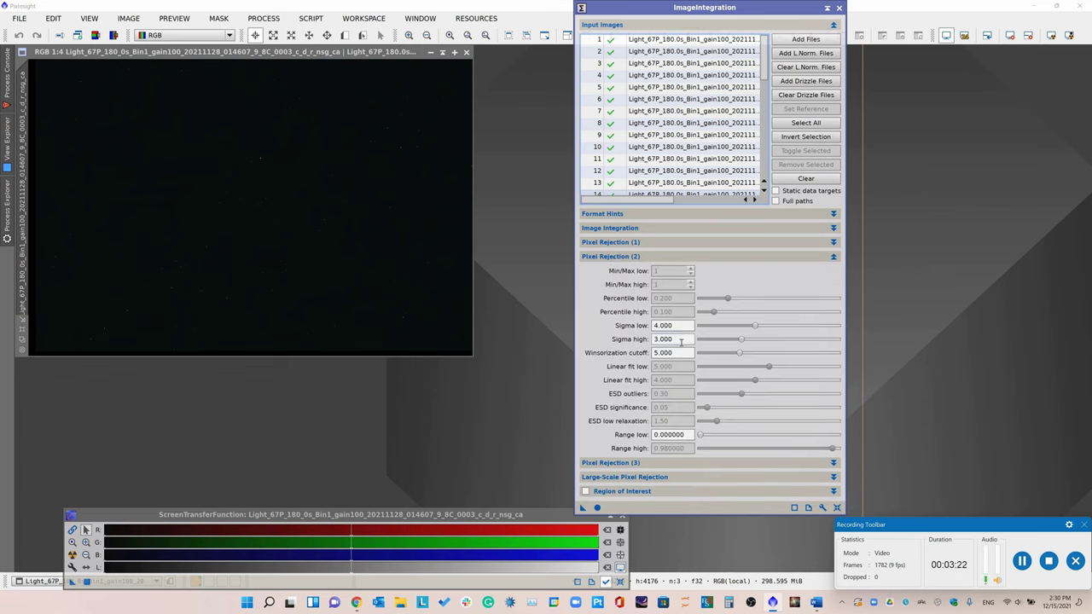
pyautogui.moveTo(681, 338); pyautogui.dragTo(651, 339)
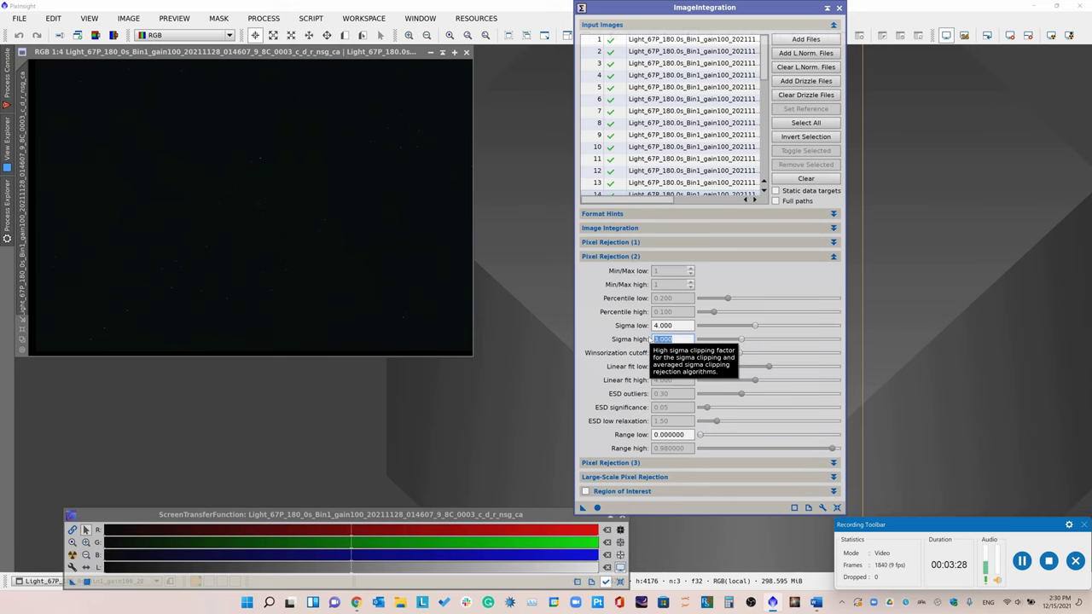
pyautogui.write('0.75')
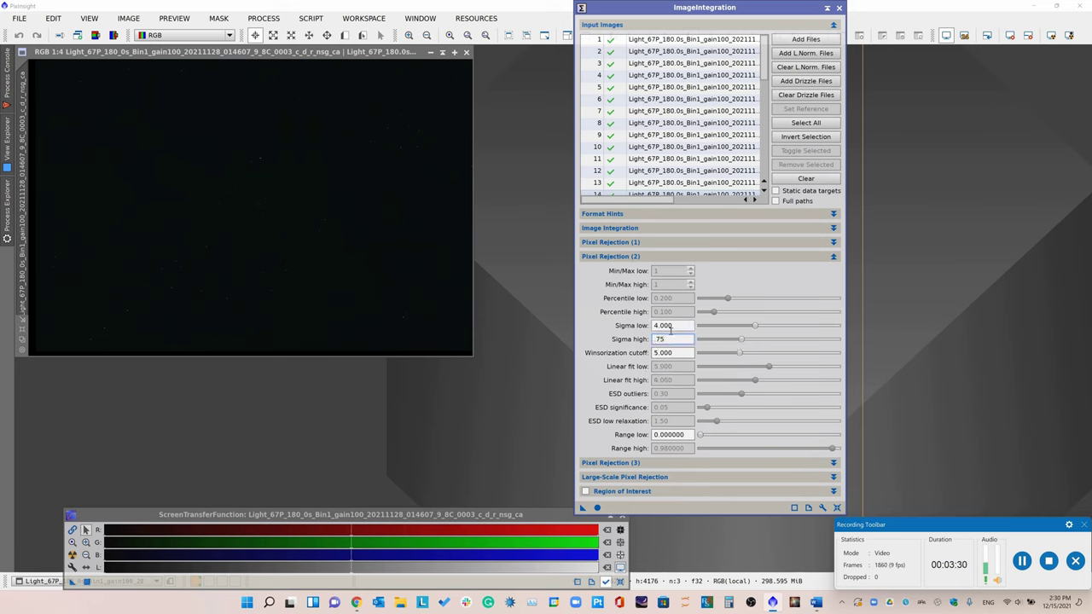
pyautogui.click(670, 328)
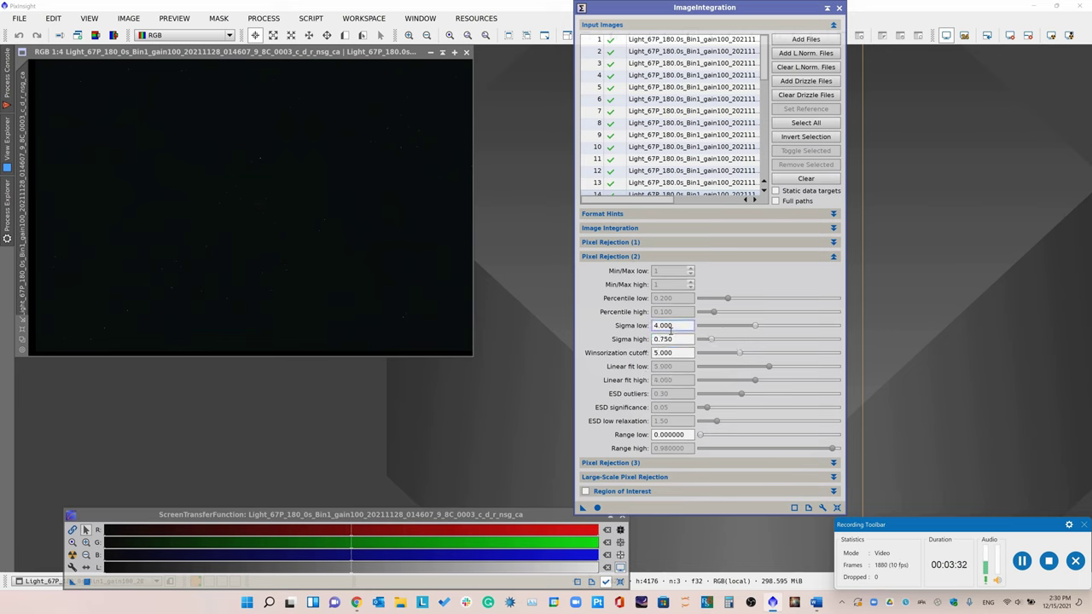
pyautogui.moveTo(677, 327); pyautogui.dragTo(609, 327)
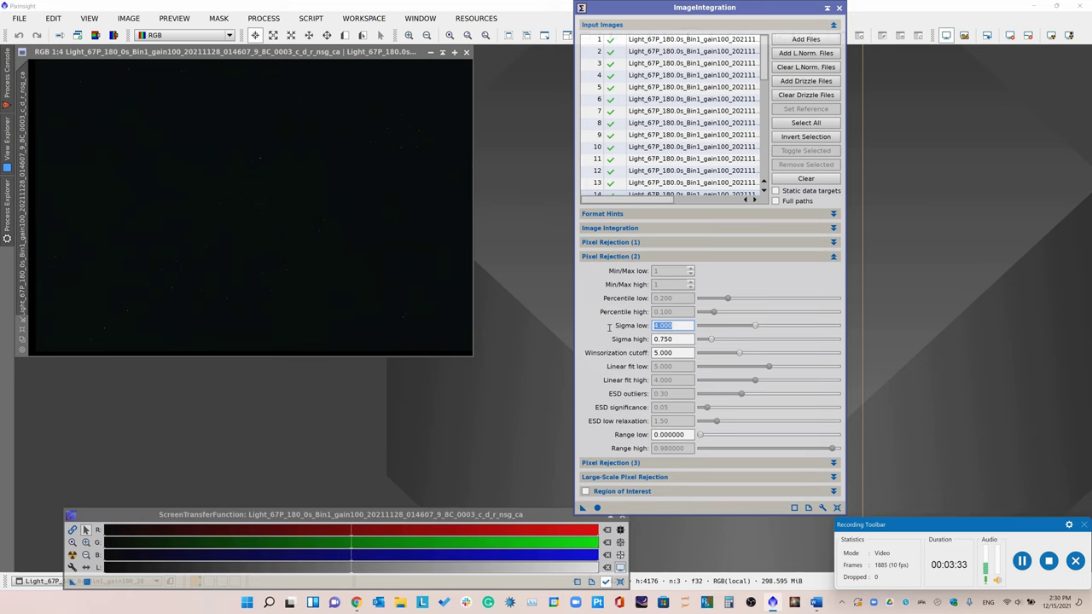
pyautogui.write('2.5')
pyautogui.click(668, 338)
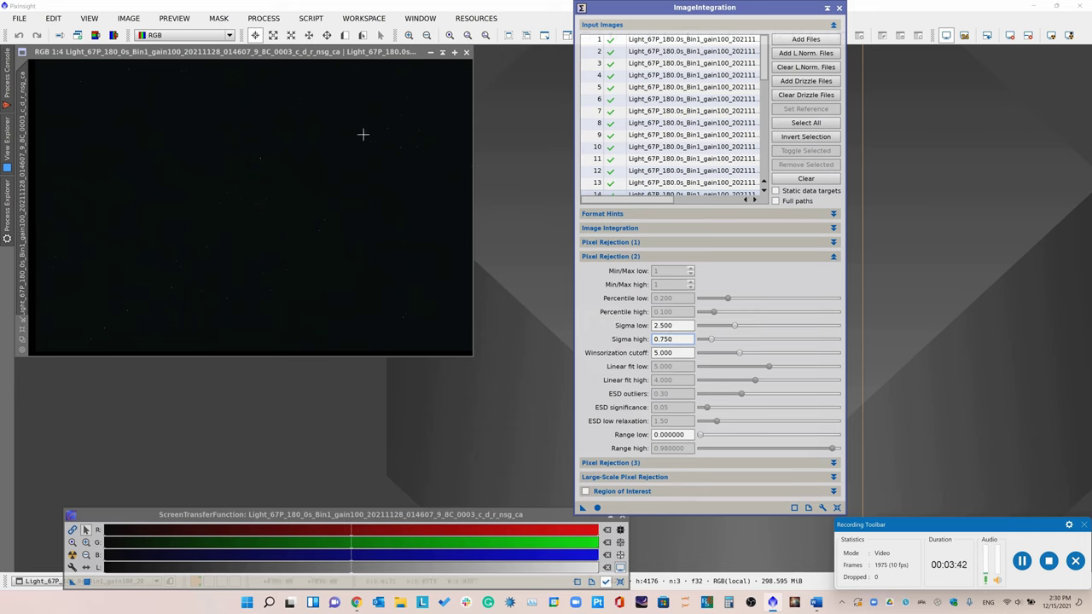
# Auto stretch the open comet-aligned frame and draw a preview of about 764 × 690 px around the comet.
pyautogui.click(158, 239)
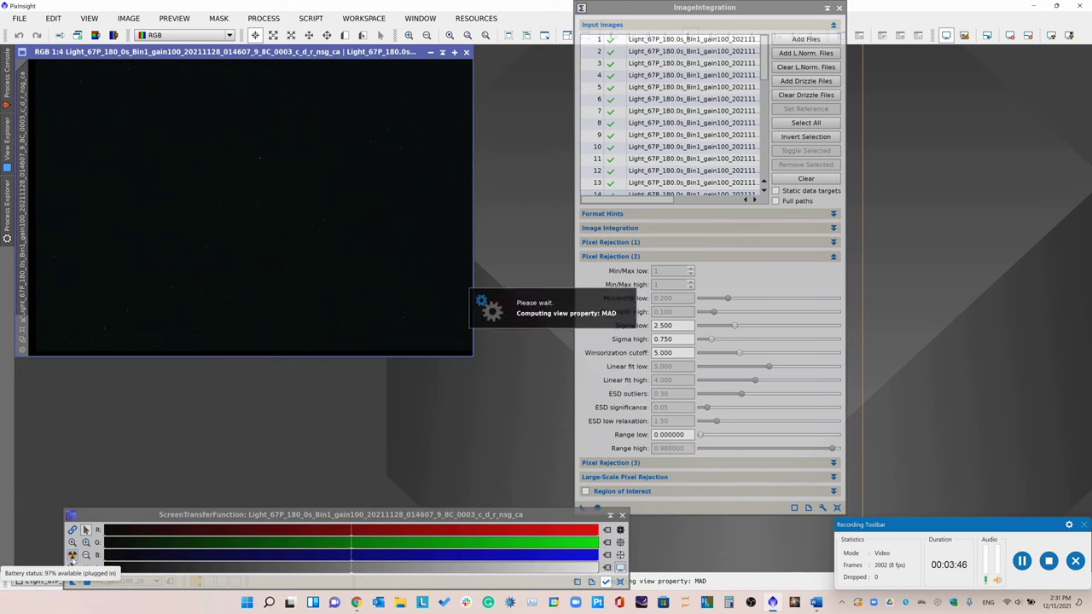
pyautogui.hotkey('alt', 'n')
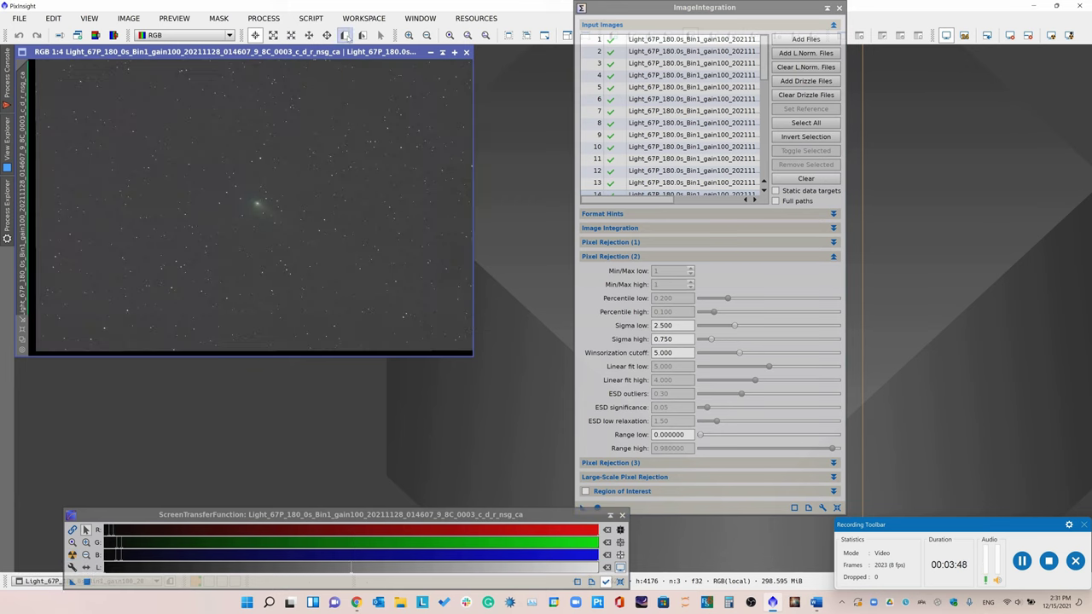
pyautogui.scroll(2, 257, 181)
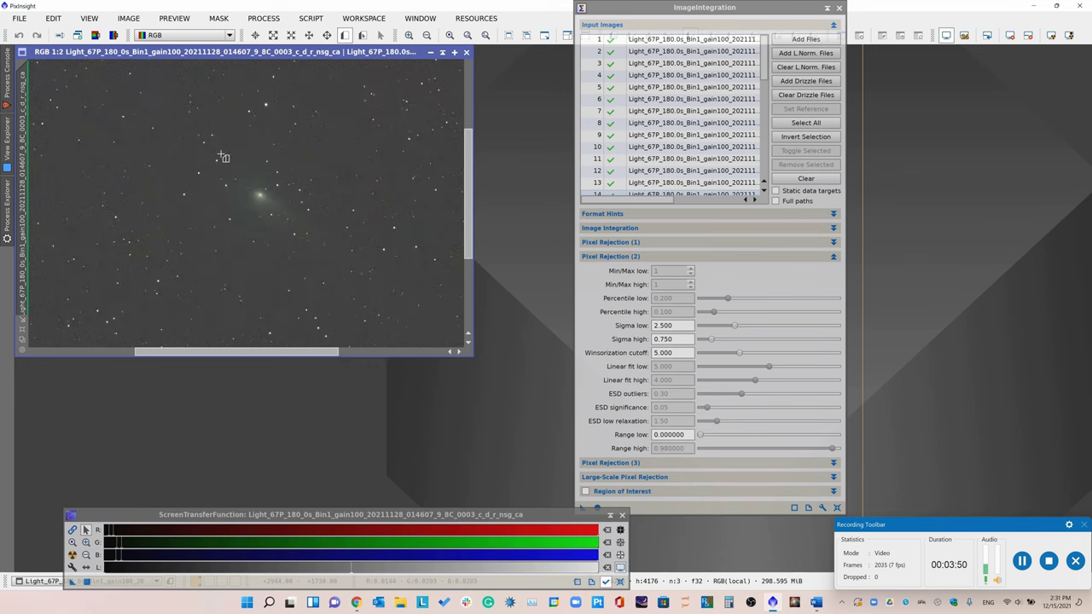
pyautogui.moveTo(303, 249); pyautogui.dragTo(318, 253)
pyautogui.scroll(-2, 349, 256)
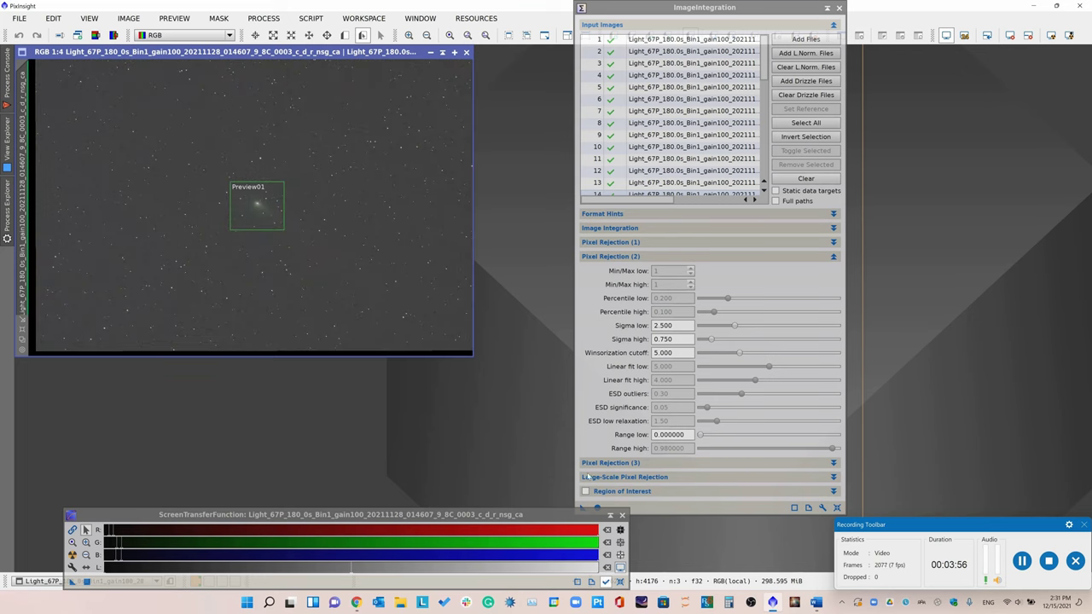
# Enable the region of interest, take its bounds from Preview01 of the comet-aligned frame and run ImageIntegration.
pyautogui.click(585, 491)
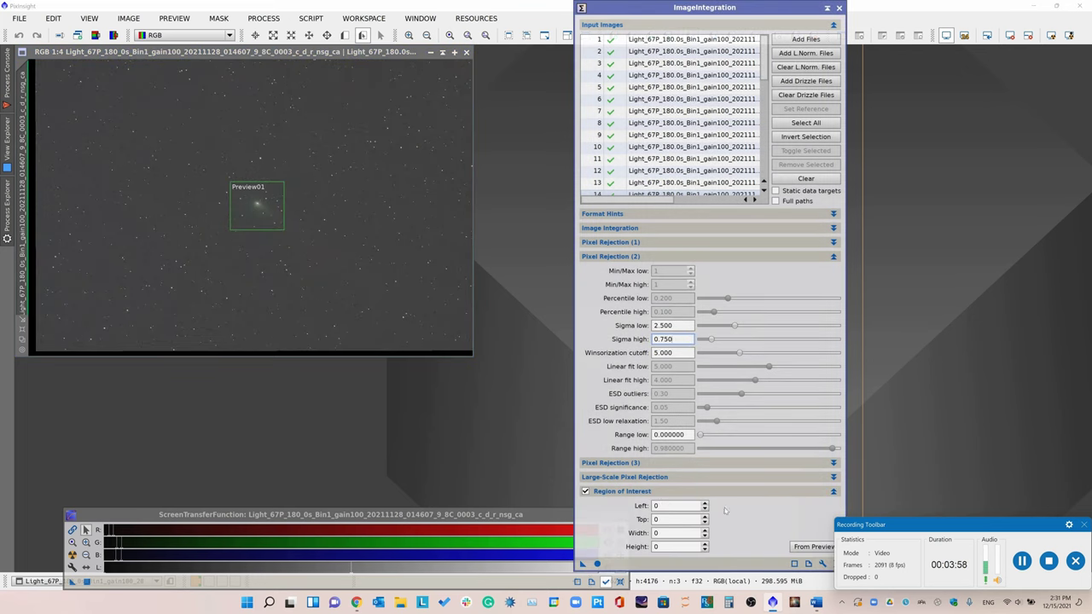
pyautogui.click(814, 546)
pyautogui.click(479, 295)
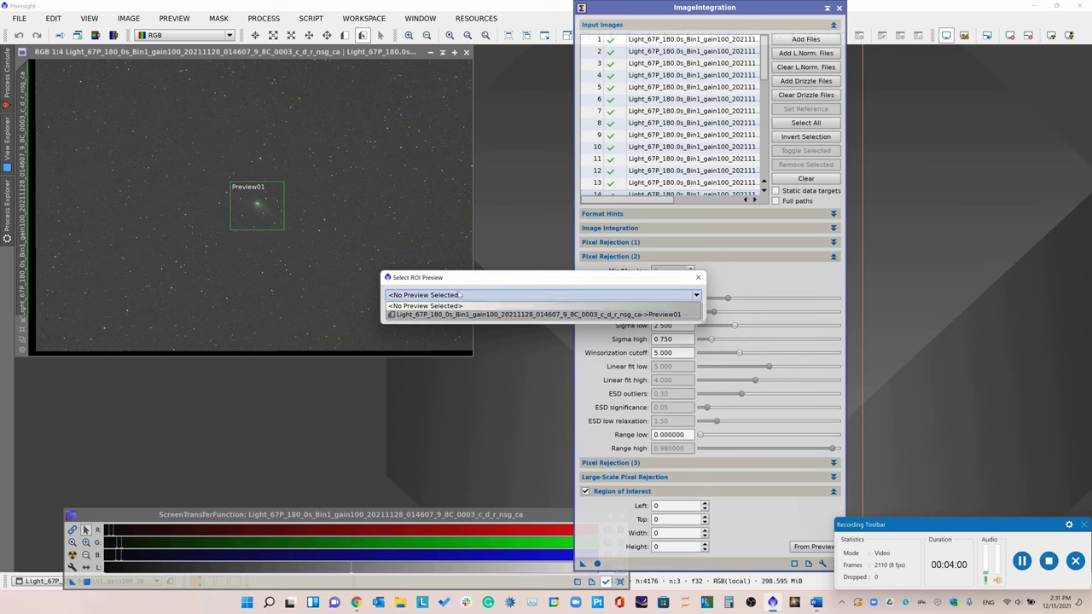
pyautogui.click(480, 309)
pyautogui.click(630, 313)
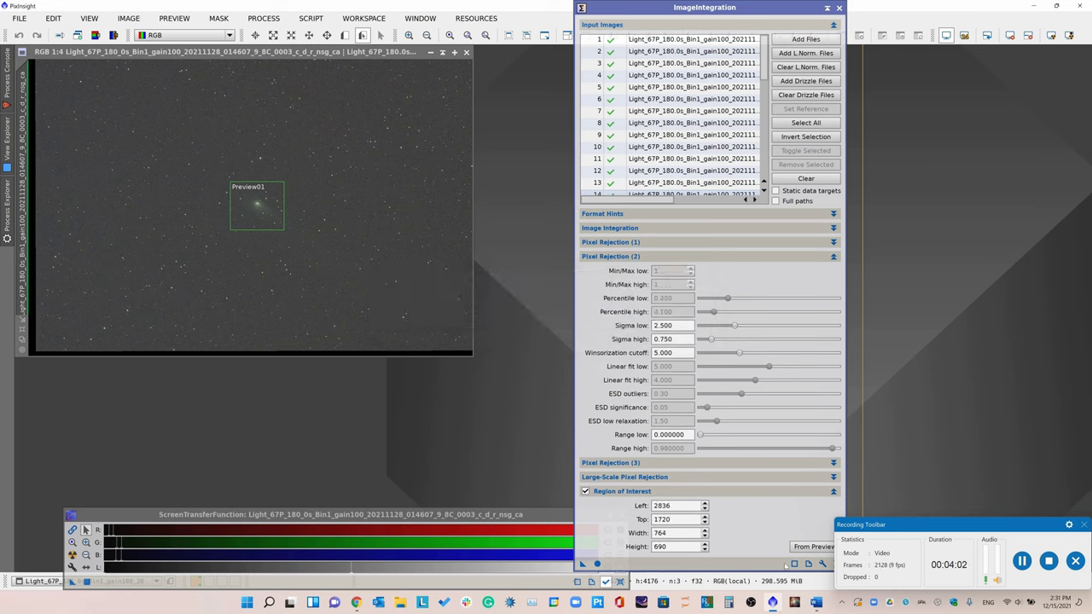
pyautogui.click(627, 493)
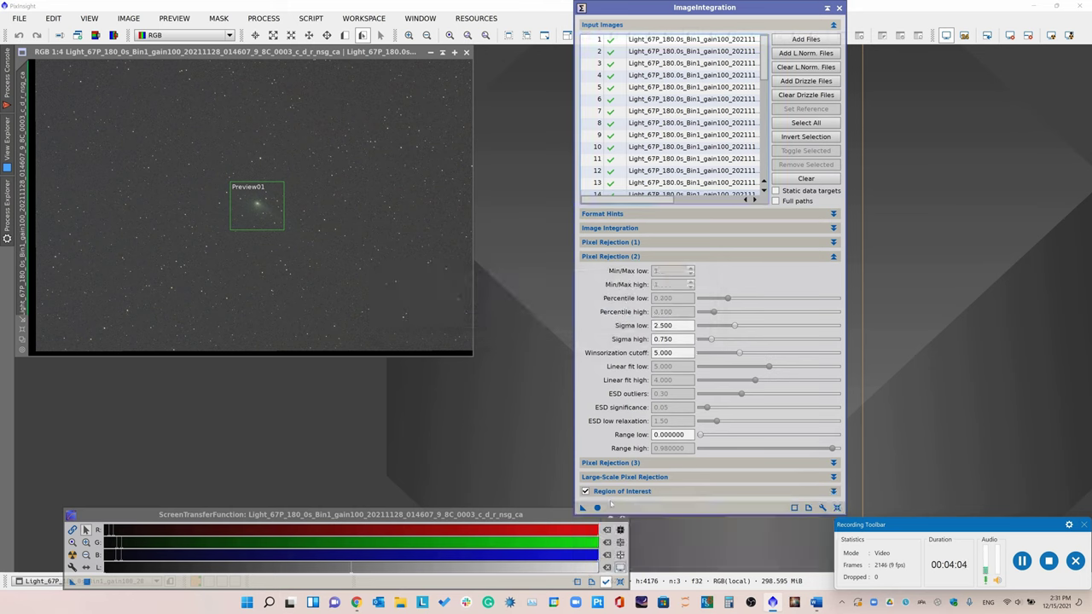
pyautogui.click(596, 509)
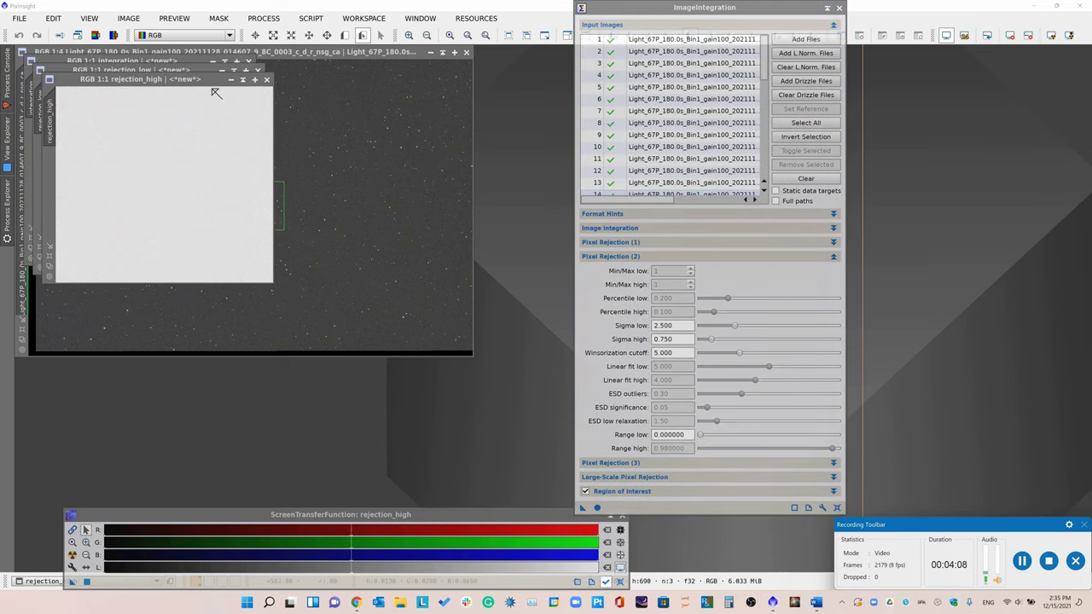
# Auto stretch the integration result and examine the comet's nucleus and its background for star residue.
pyautogui.moveTo(122, 59); pyautogui.dragTo(419, 162)
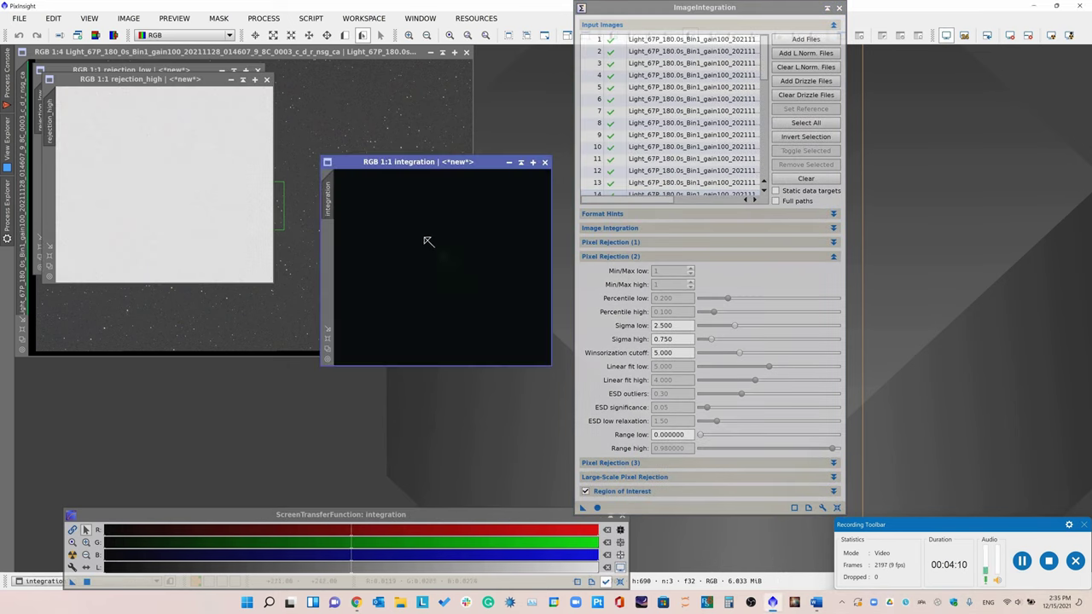
pyautogui.click(71, 555)
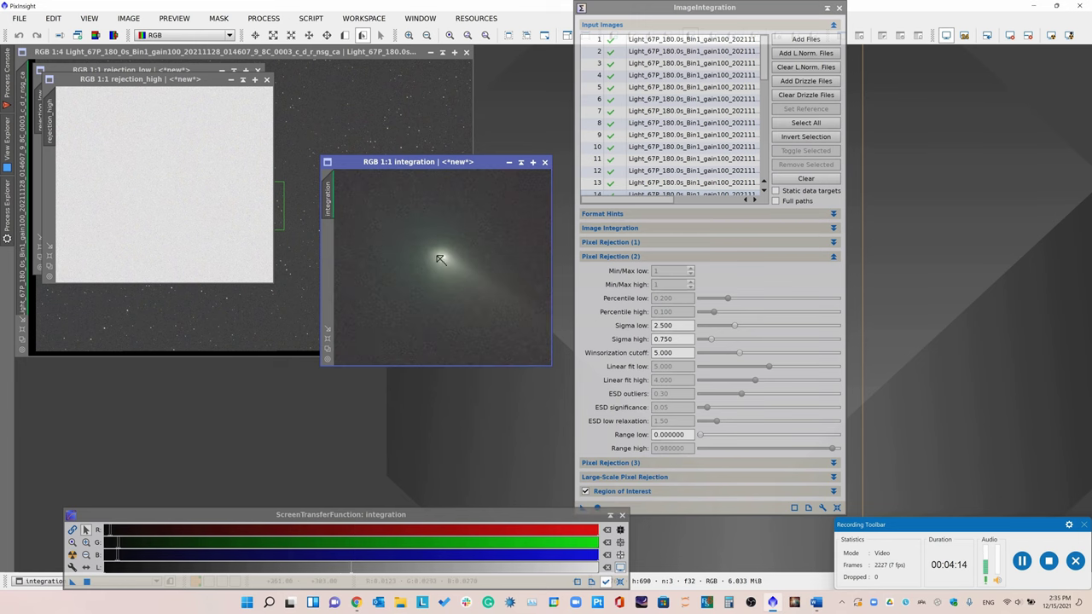
pyautogui.scroll(2, 440, 258)
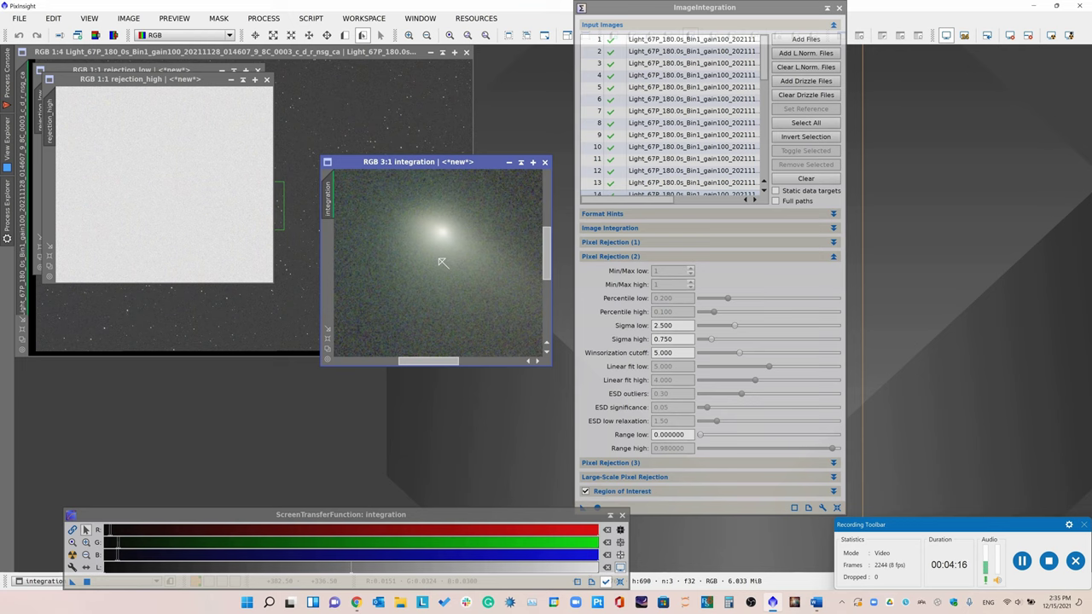
pyautogui.scroll(-2, 442, 262)
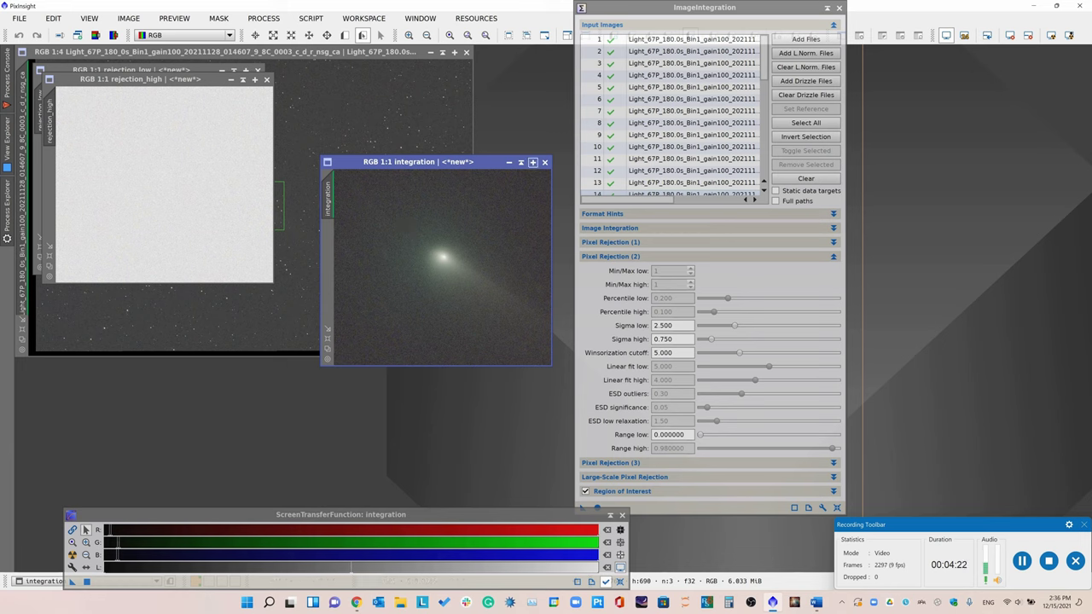
# Close the test integration, both rejection maps and the comet-aligned frame.
pyautogui.click(544, 162)
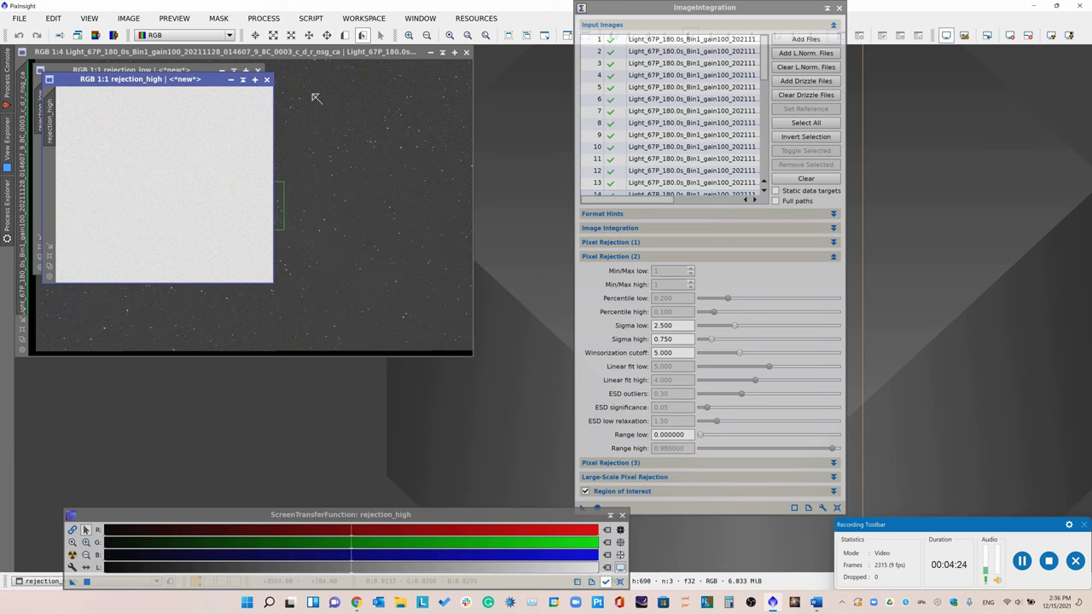
pyautogui.click(266, 79)
pyautogui.click(258, 71)
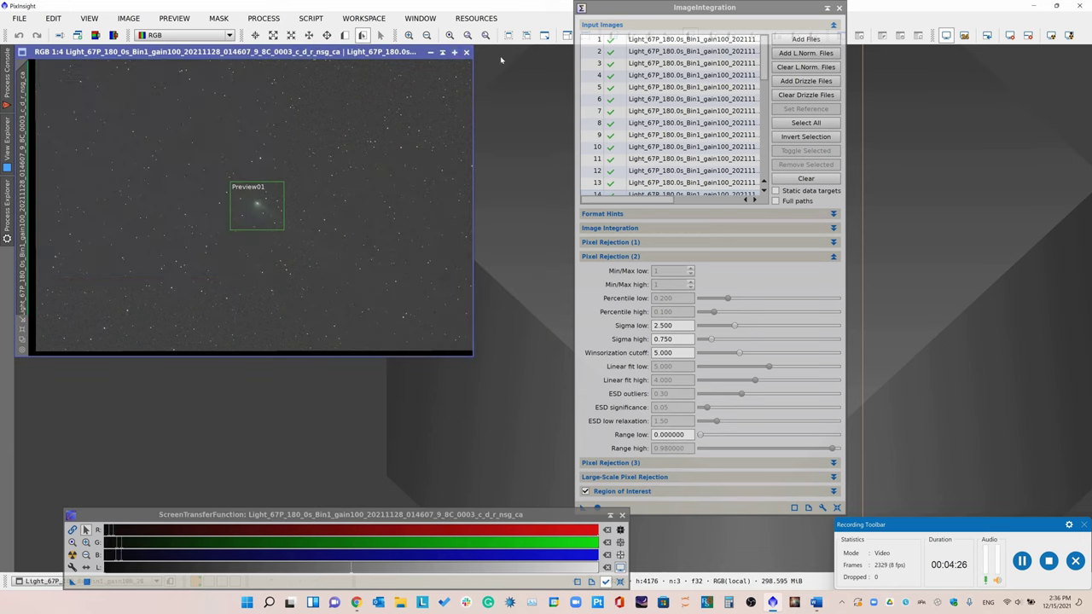
pyautogui.click(465, 52)
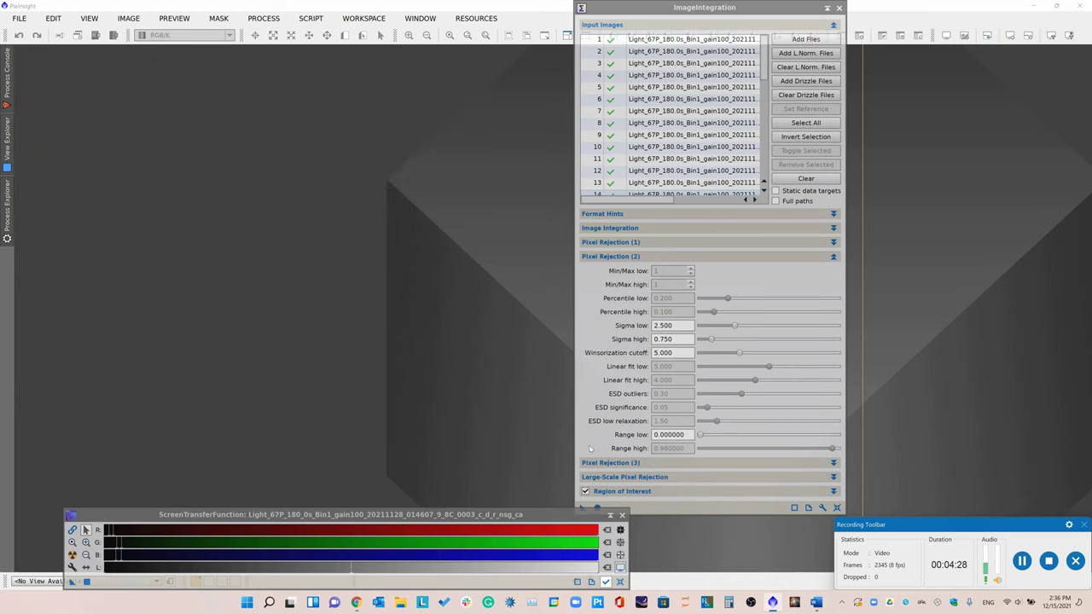
# Disable the region of interest and run ImageIntegration on the full frames.
pyautogui.click(595, 493)
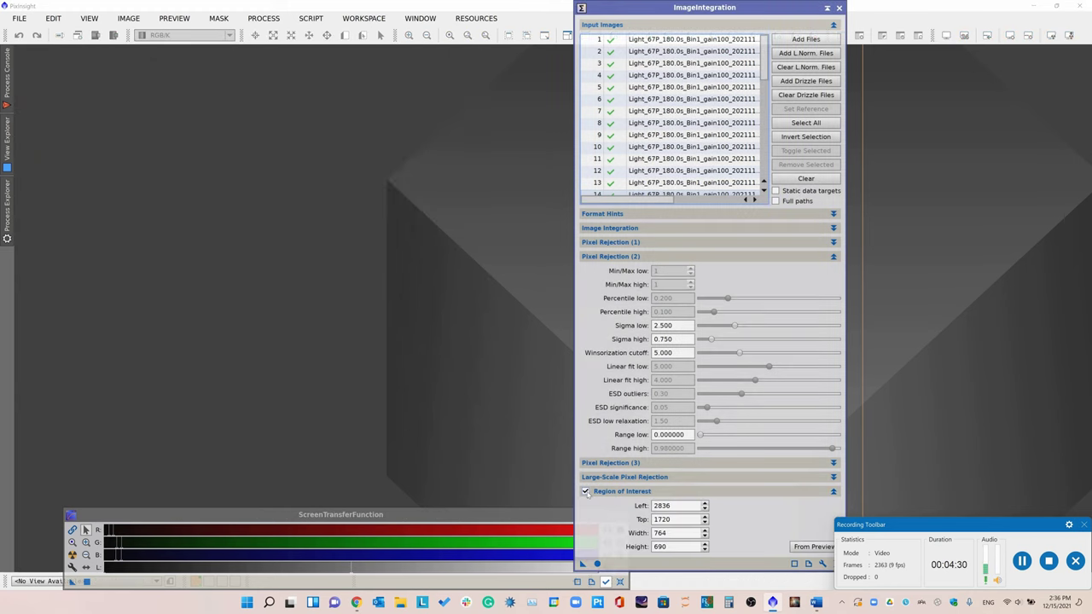
pyautogui.click(586, 492)
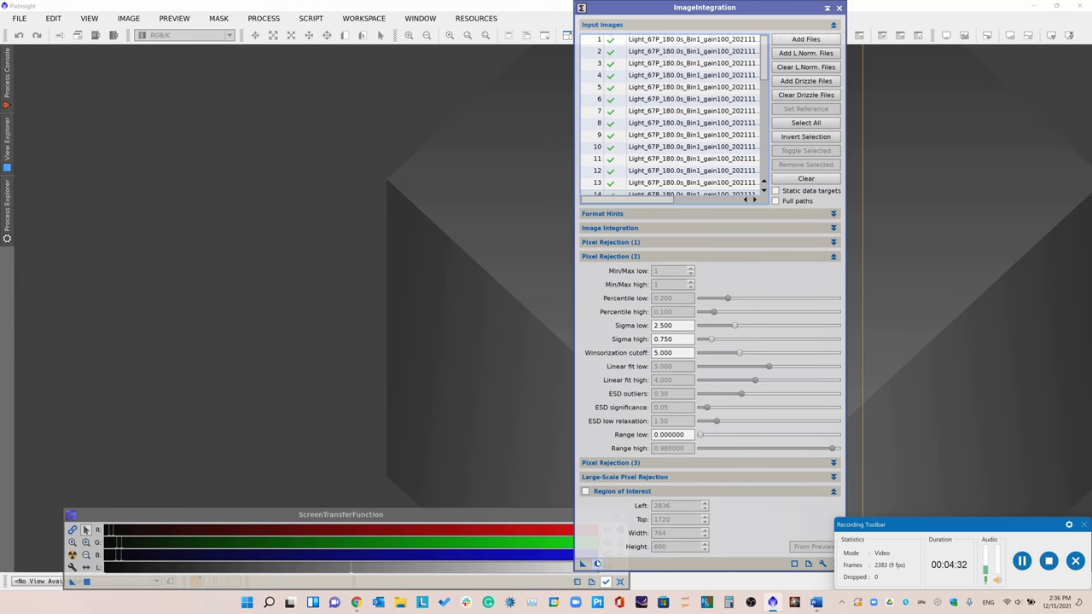
pyautogui.click(597, 564)
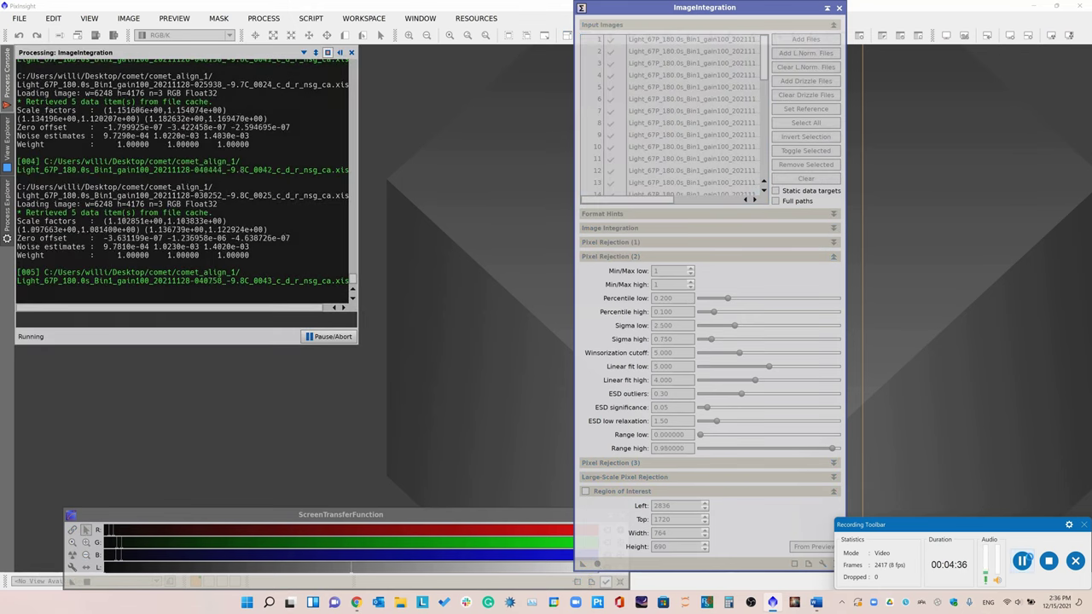
# Open Comet_only.xisf from the comet folder.
pyautogui.click(26, 24)
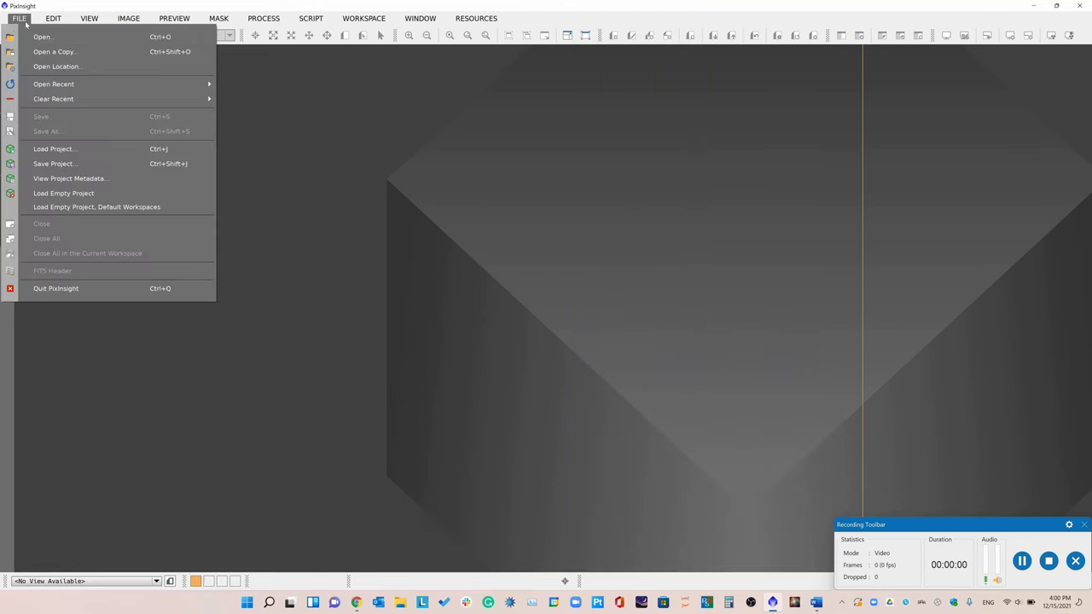
pyautogui.press('Escape')
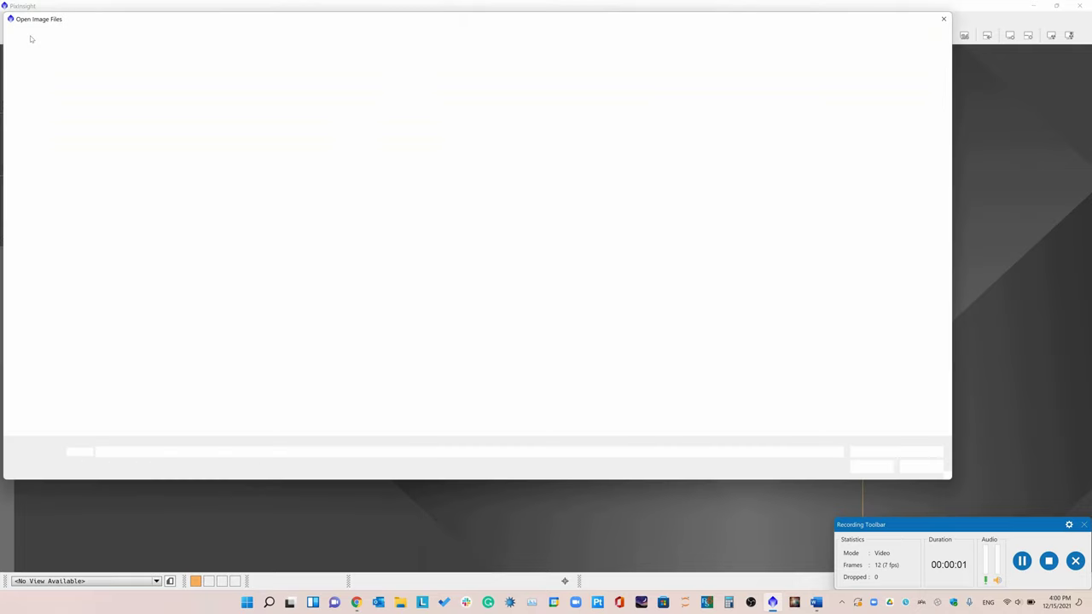
pyautogui.click(146, 201)
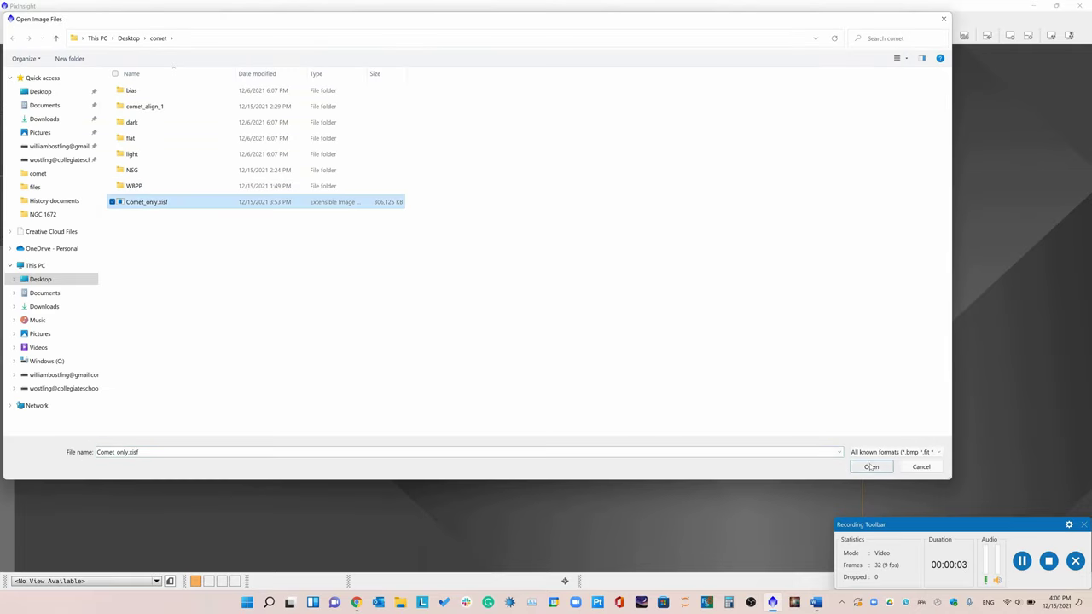
pyautogui.click(870, 467)
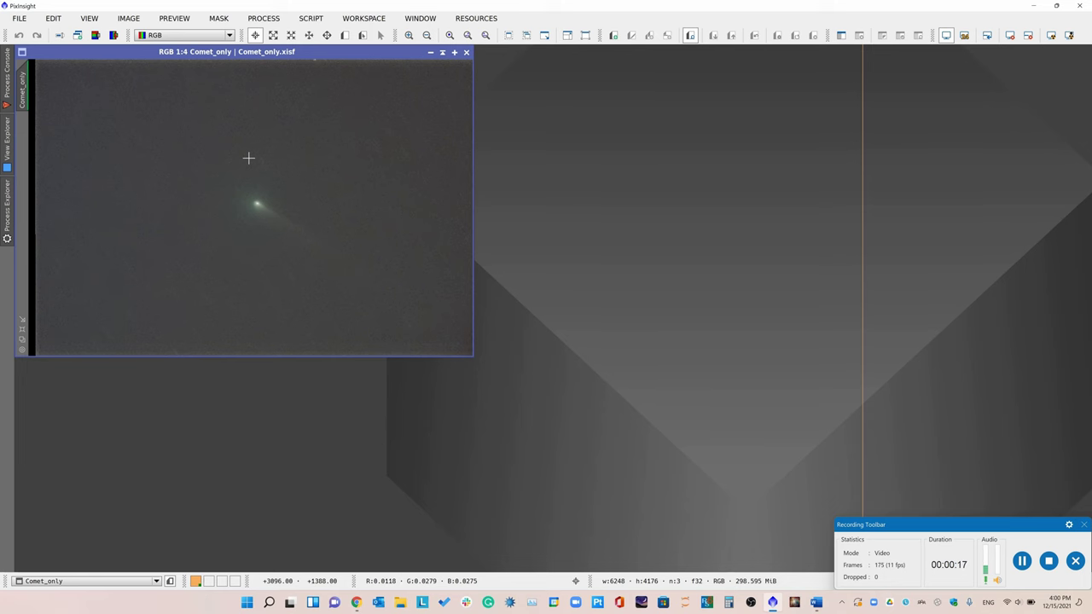
# Create a new pure white image the size of Comet_only with the PixelMath expression 1 and place it beside Comet_only.
pyautogui.click(282, 17)
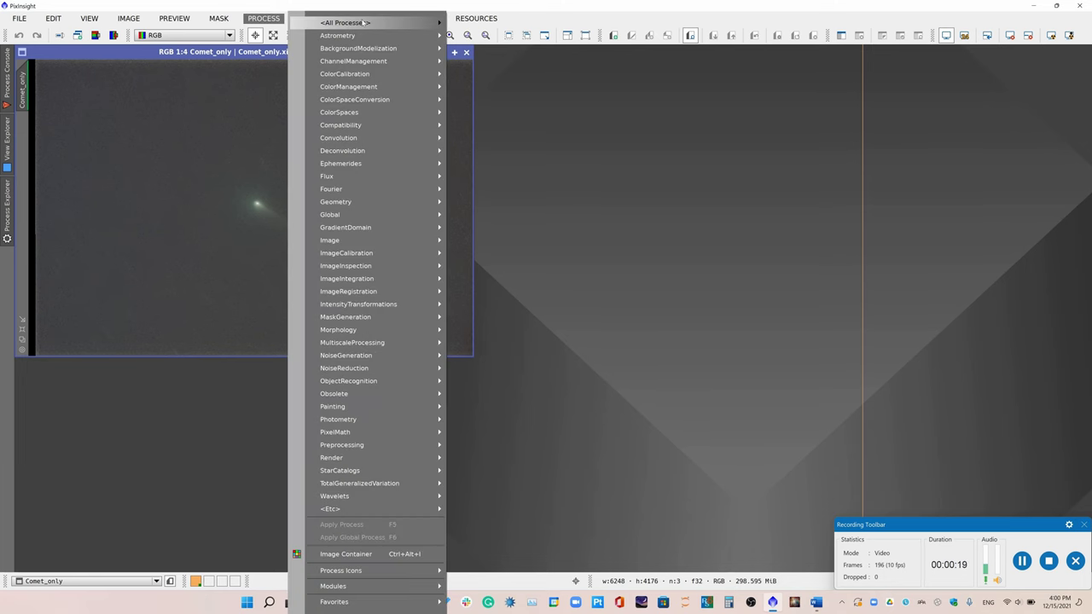
pyautogui.moveTo(341, 28)
pyautogui.click(512, 329)
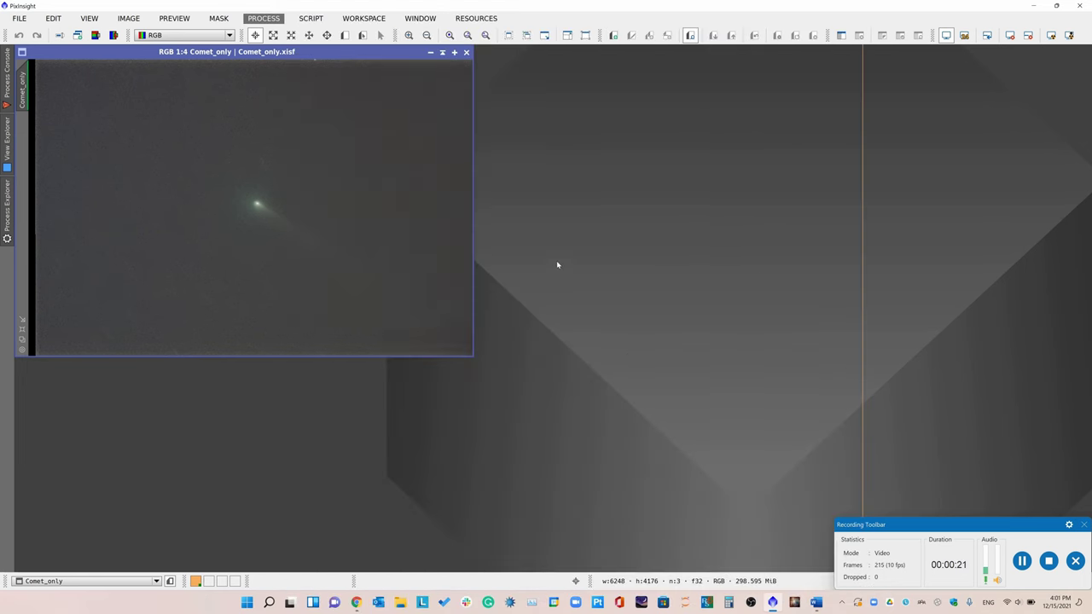
pyautogui.moveTo(540, 282); pyautogui.dragTo(570, 62)
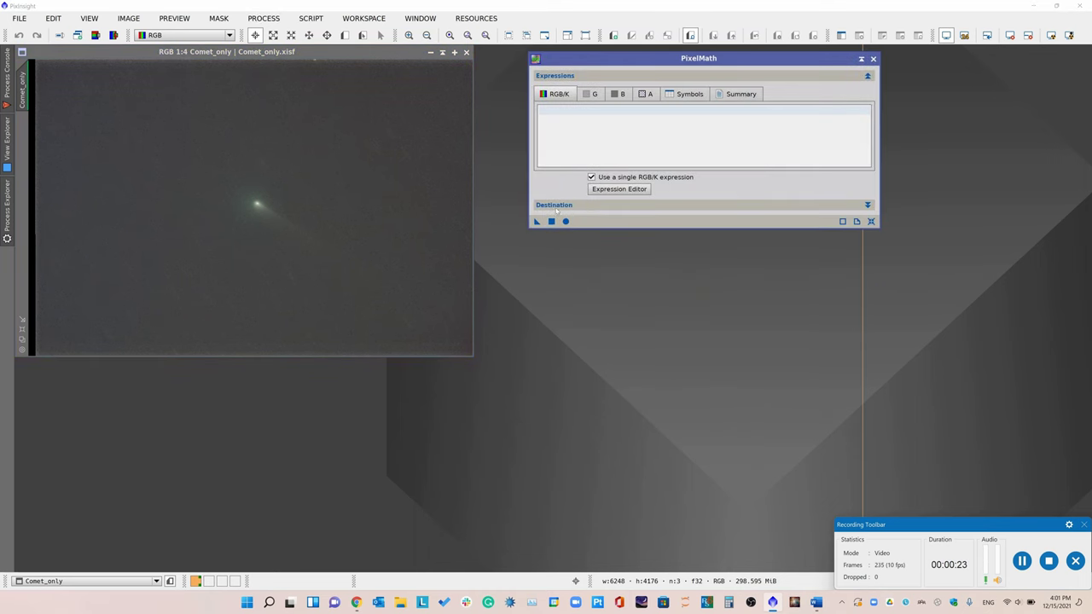
pyautogui.click(556, 206)
pyautogui.click(592, 318)
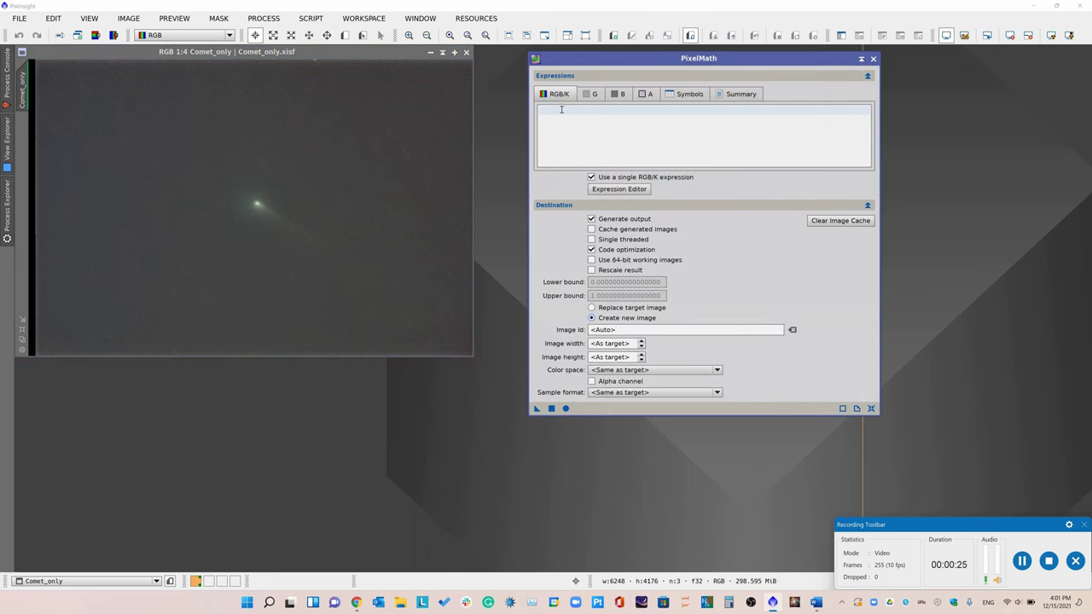
pyautogui.click(561, 109)
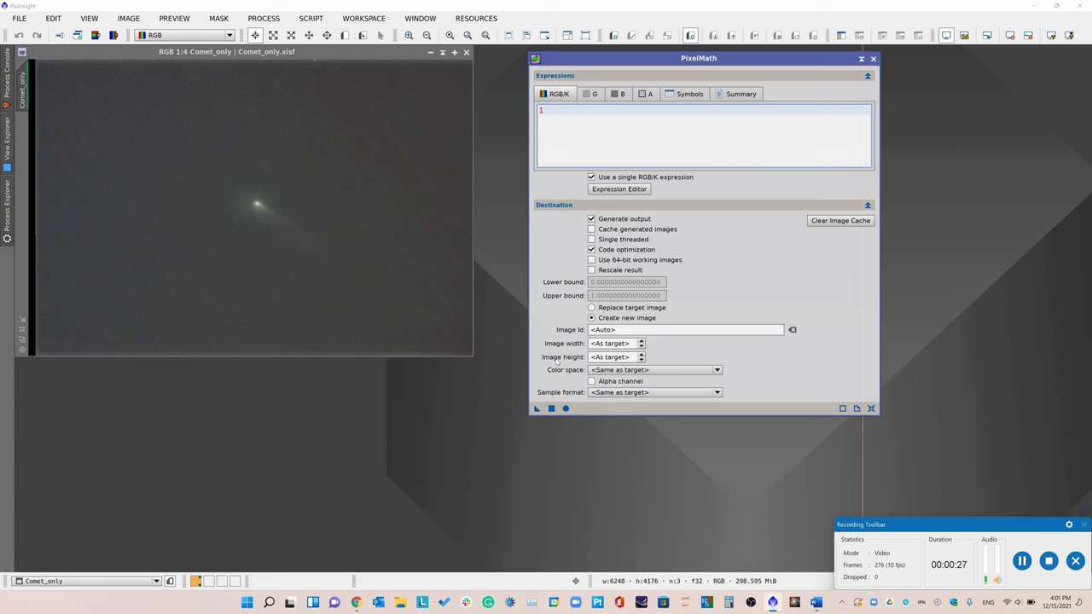
pyautogui.click(552, 409)
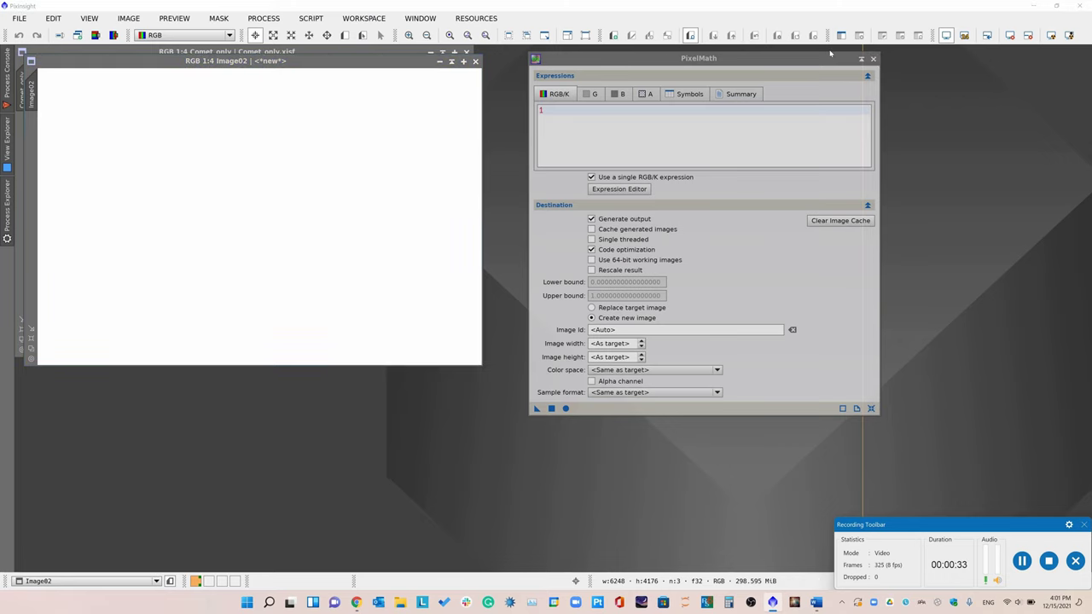
pyautogui.click(873, 58)
pyautogui.moveTo(125, 61); pyautogui.dragTo(667, 93)
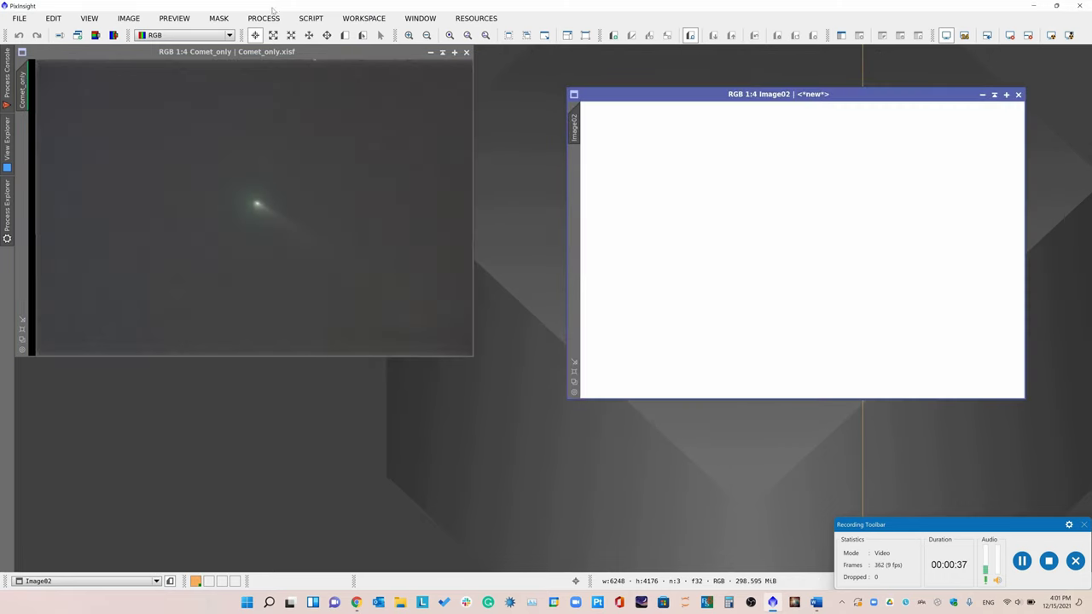
# Start CloneStamp on Comet_only, take the source point from the white image and stamp a first white spot on the comet's nucleus.
pyautogui.click(263, 18)
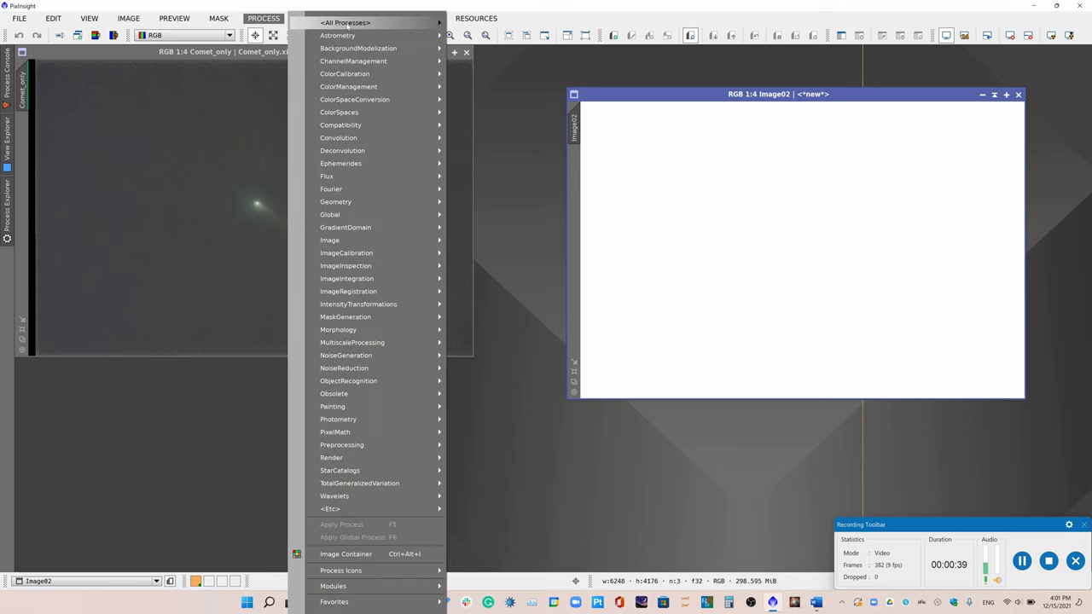
pyautogui.moveTo(347, 24)
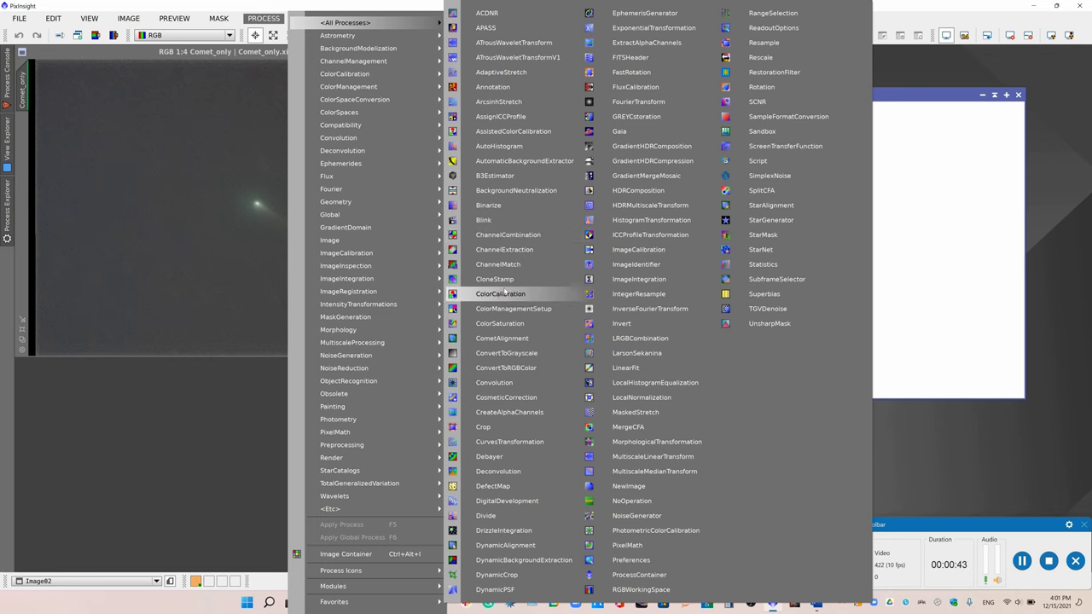
pyautogui.click(504, 281)
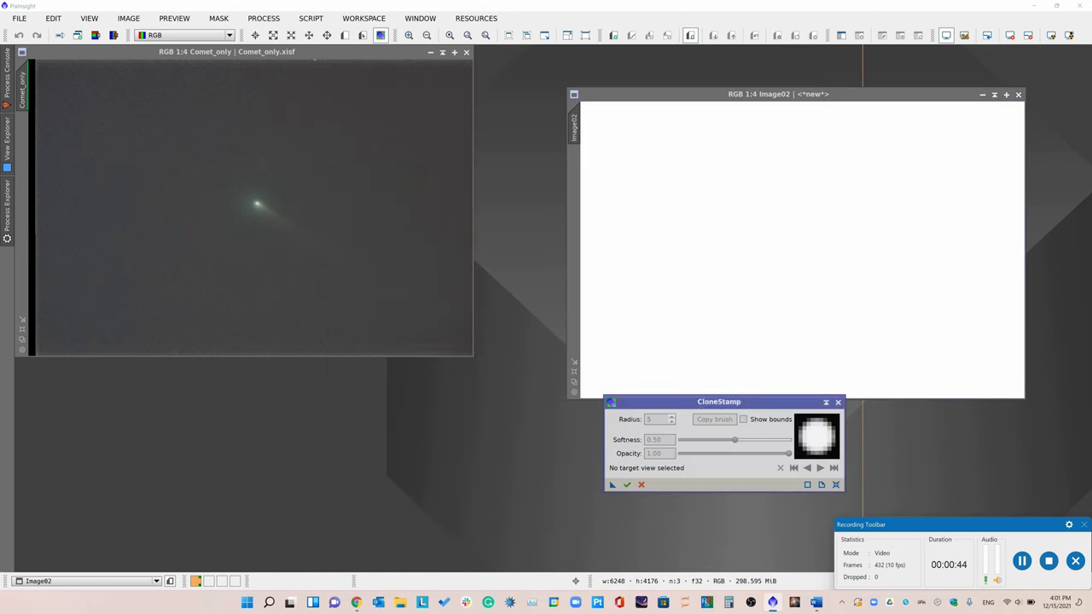
pyautogui.click(285, 190)
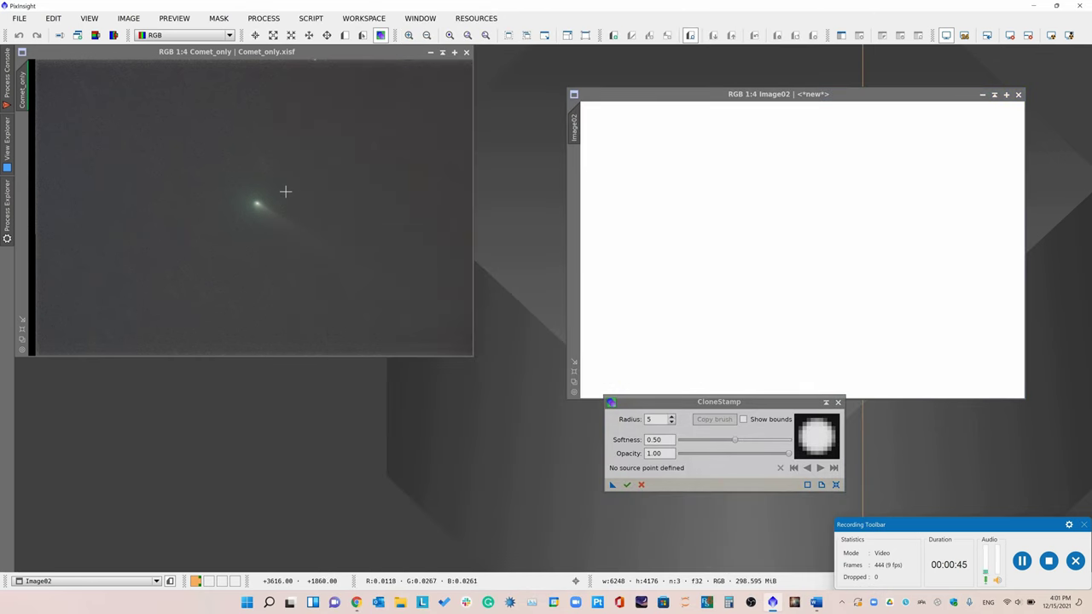
pyautogui.keyDown('ctrl'); pyautogui.click(817, 237); pyautogui.keyUp('ctrl')
pyautogui.scroll(1, 254, 199)
pyautogui.scroll(4, 253, 199)
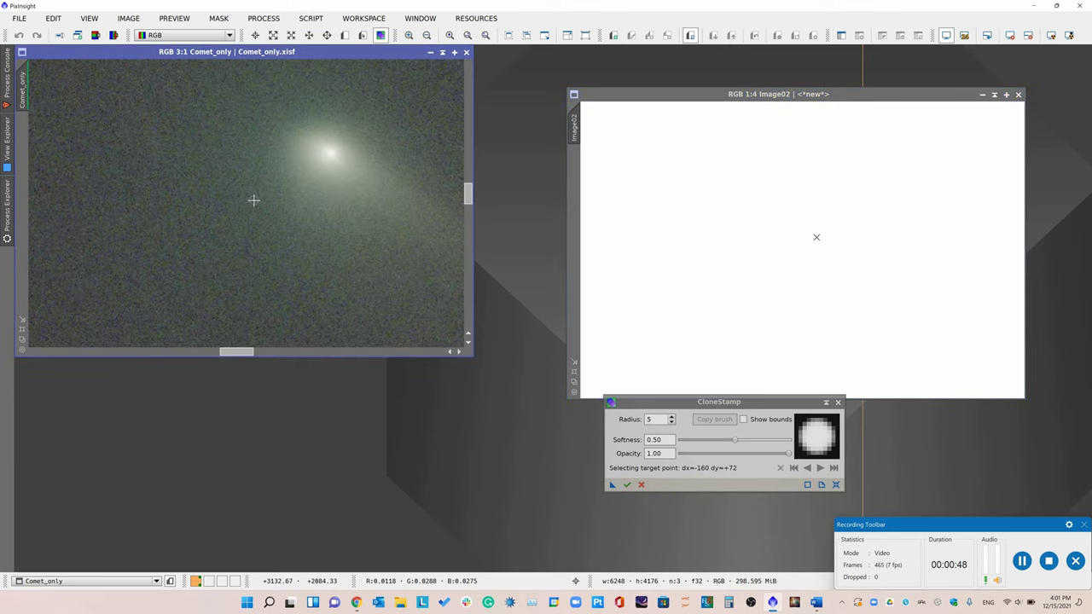
pyautogui.click(340, 151)
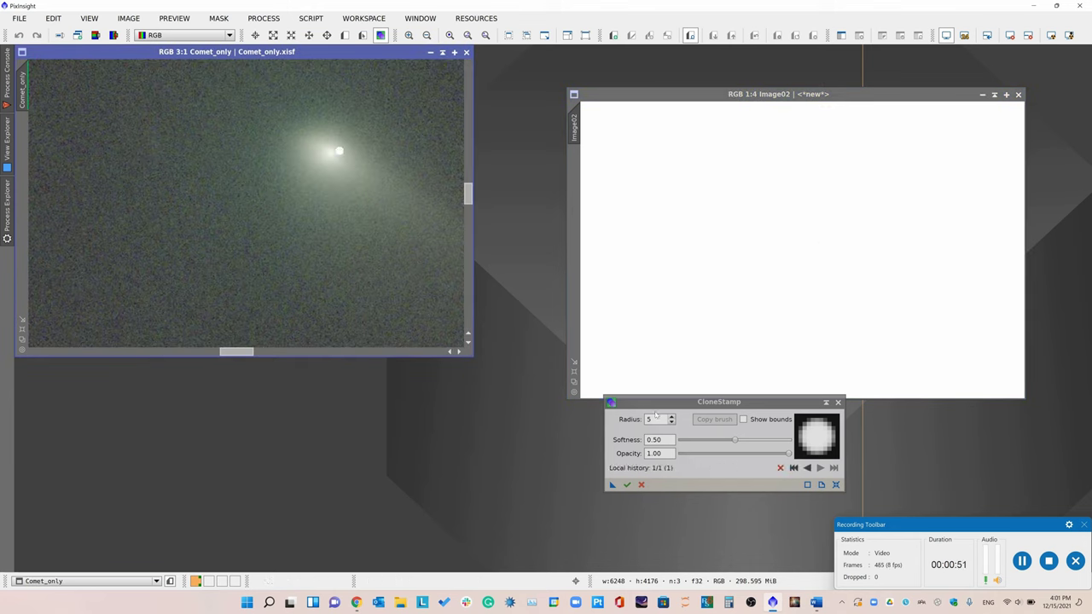
# Set the CloneStamp radius to 50, paint the comet's head and tail white, apply it and close the white image and CloneStamp.
pyautogui.click(640, 419)
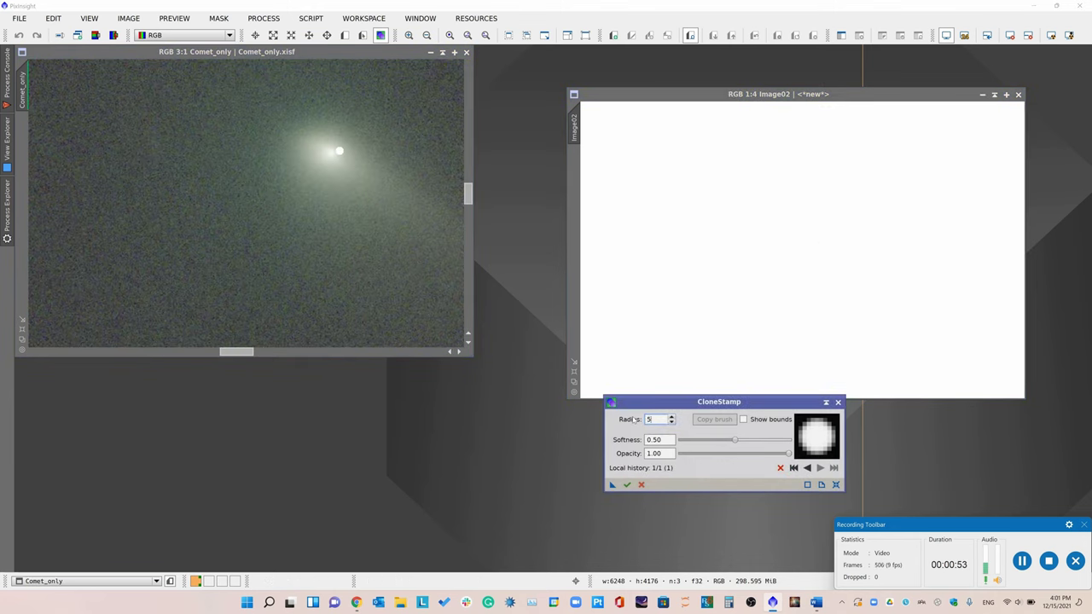
pyautogui.write('50')
pyautogui.press('Return')
pyautogui.scroll(-3, 273, 170)
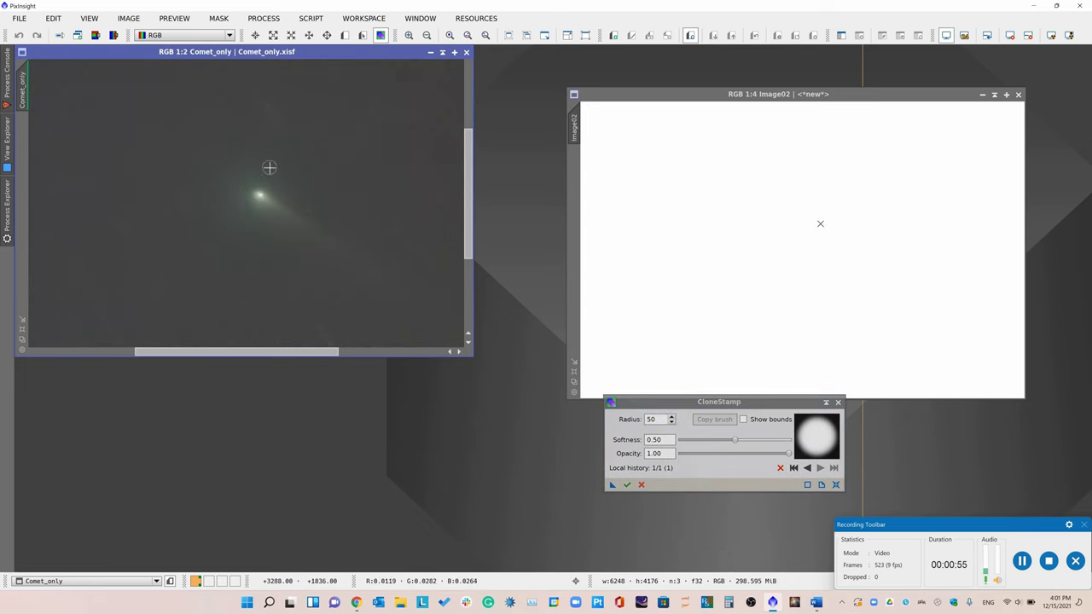
pyautogui.moveTo(256, 193)
pyautogui.mouseDown()
pyautogui.moveTo(239, 205)
pyautogui.moveTo(244, 191)
pyautogui.moveTo(271, 197)
pyautogui.moveTo(238, 208)
pyautogui.moveTo(249, 179)
pyautogui.moveTo(230, 206)
pyautogui.moveTo(248, 212)
pyautogui.moveTo(259, 176)
pyautogui.moveTo(317, 244)
pyautogui.moveTo(351, 259)
pyautogui.moveTo(279, 200)
pyautogui.moveTo(326, 249)
pyautogui.moveTo(273, 219)
pyautogui.moveTo(285, 195)
pyautogui.moveTo(222, 197)
pyautogui.mouseUp()
pyautogui.scroll(-2, 220, 198)
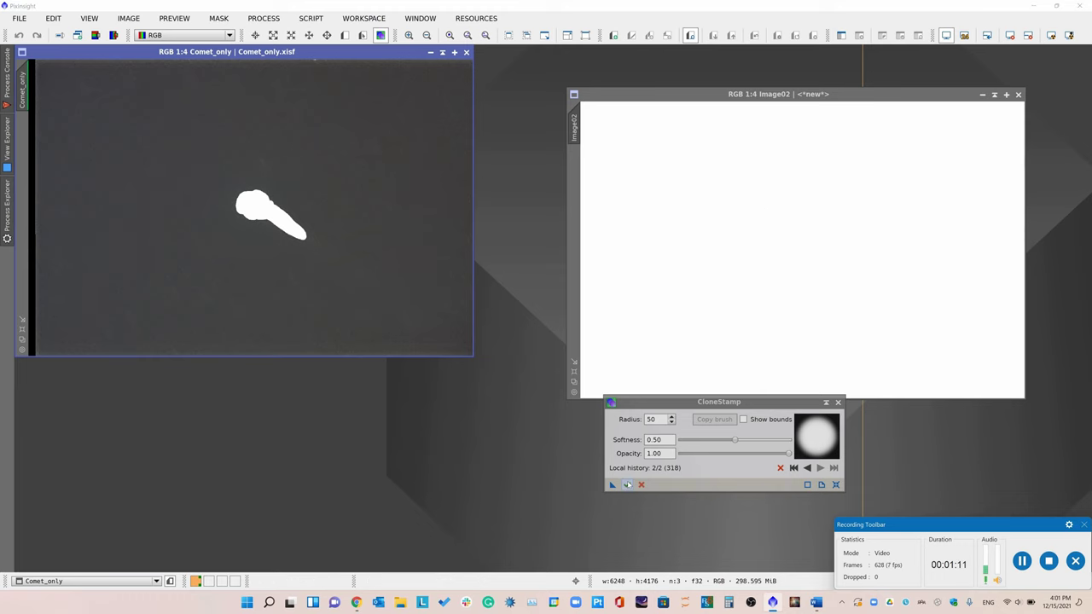
pyautogui.click(627, 485)
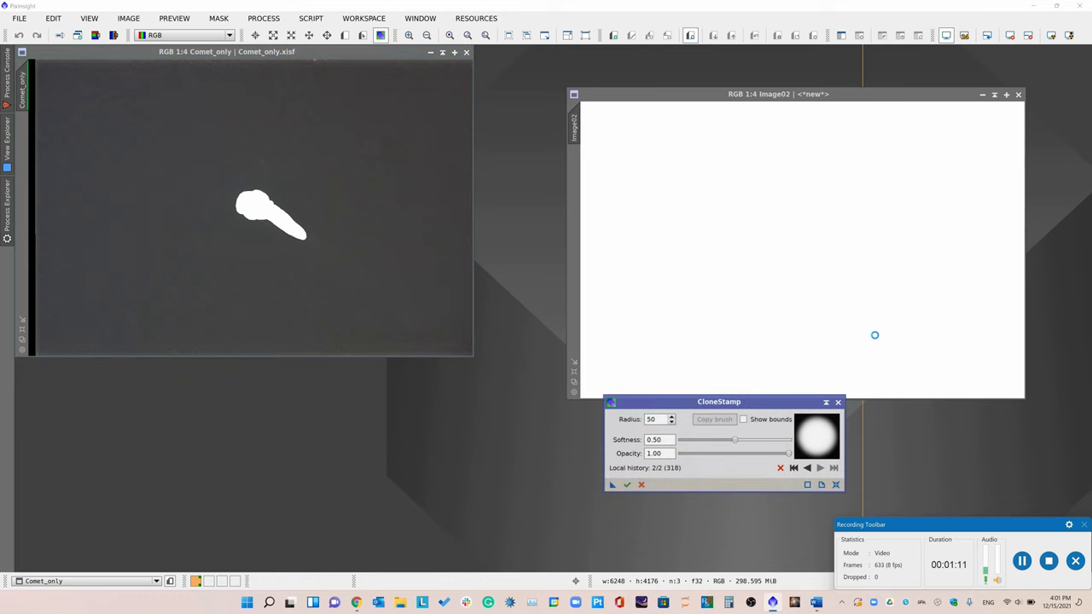
pyautogui.click(1018, 94)
pyautogui.click(837, 402)
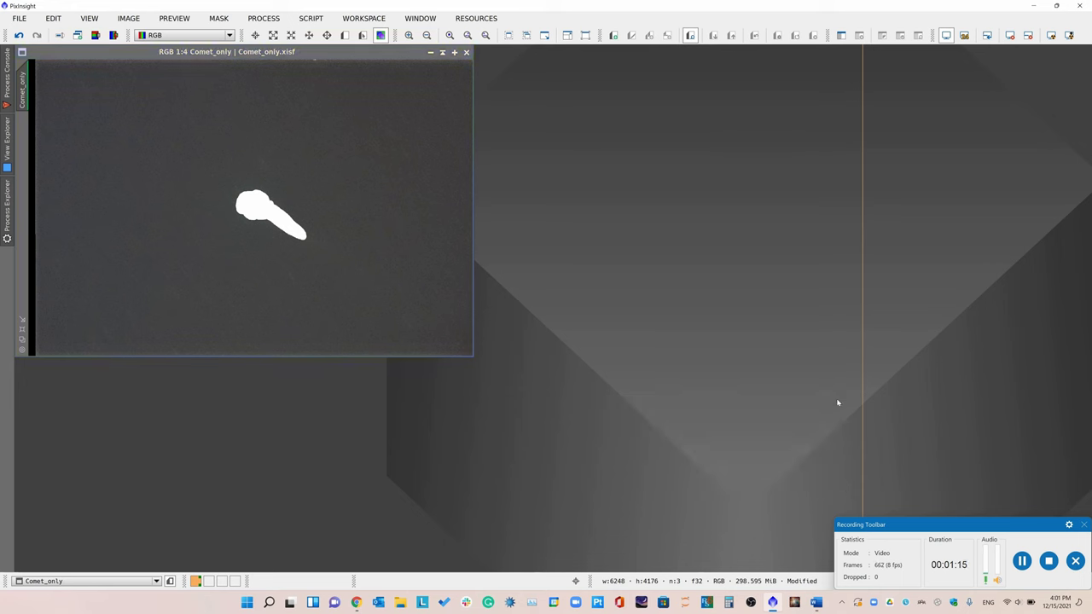
# Open RangeSelection with a real-time preview of Comet_only and set the smoothness to 48.
pyautogui.click(284, 23)
pyautogui.moveTo(324, 20)
pyautogui.click(834, 15)
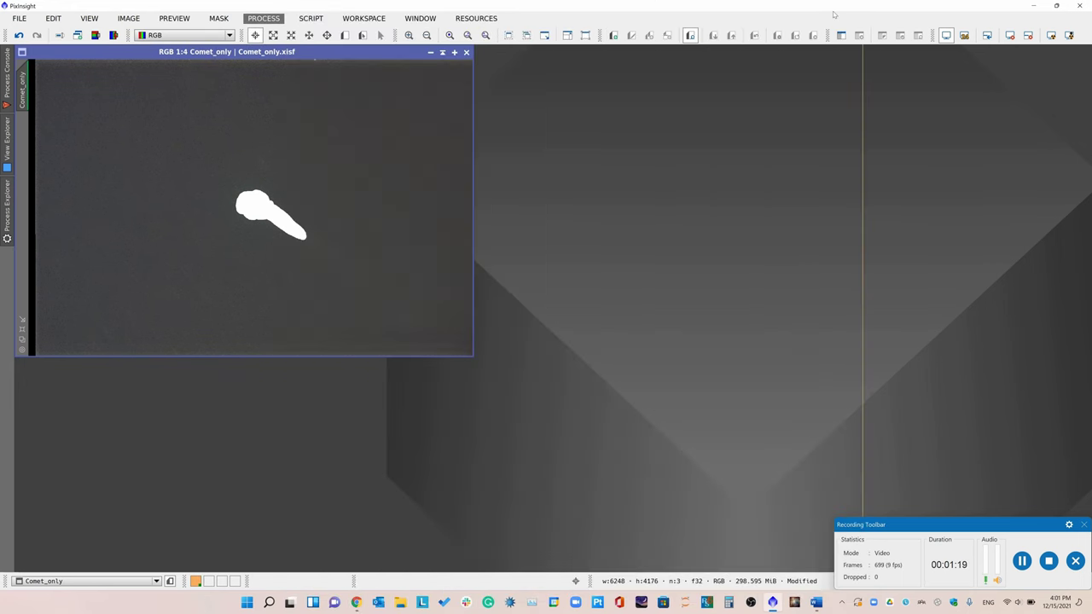
pyautogui.click(750, 350)
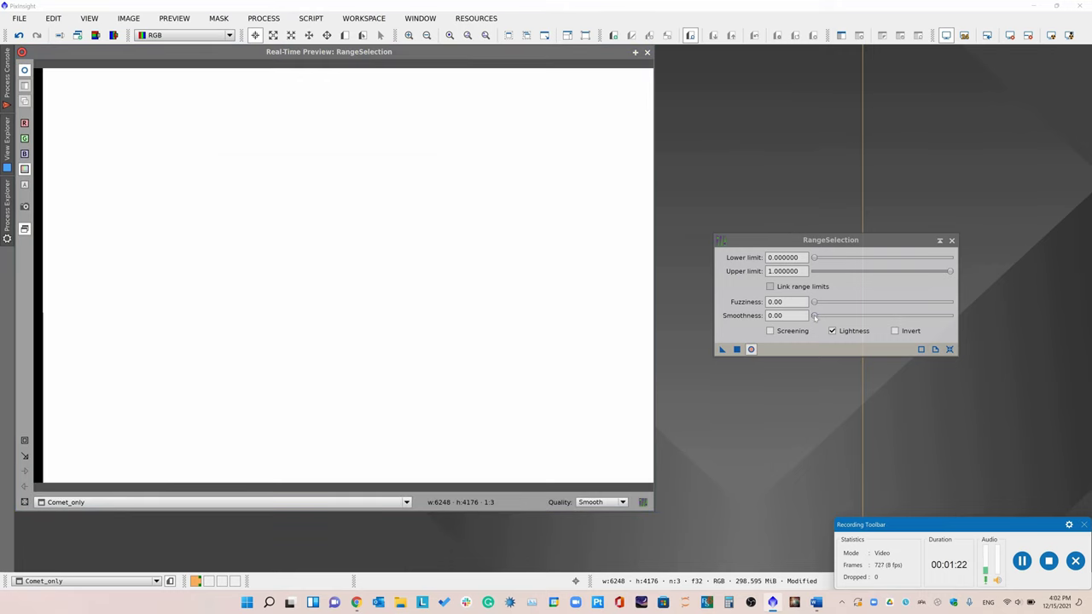
pyautogui.moveTo(815, 316); pyautogui.dragTo(880, 315)
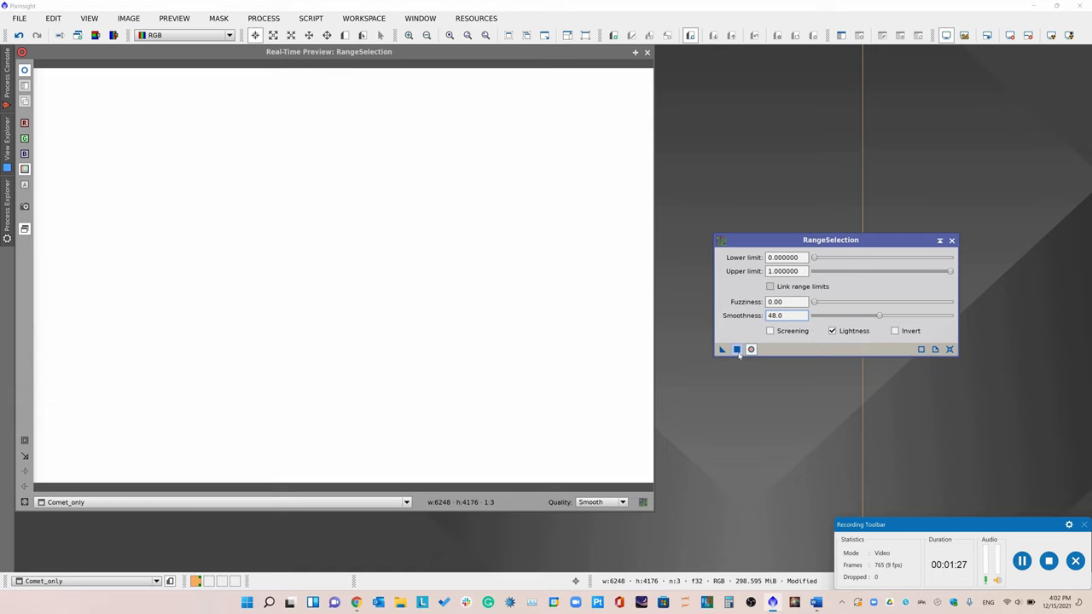
# Set the RangeSelection lower limit to 0.12, create the range mask and close the preview and RangeSelection.
pyautogui.moveTo(815, 257); pyautogui.dragTo(830, 257)
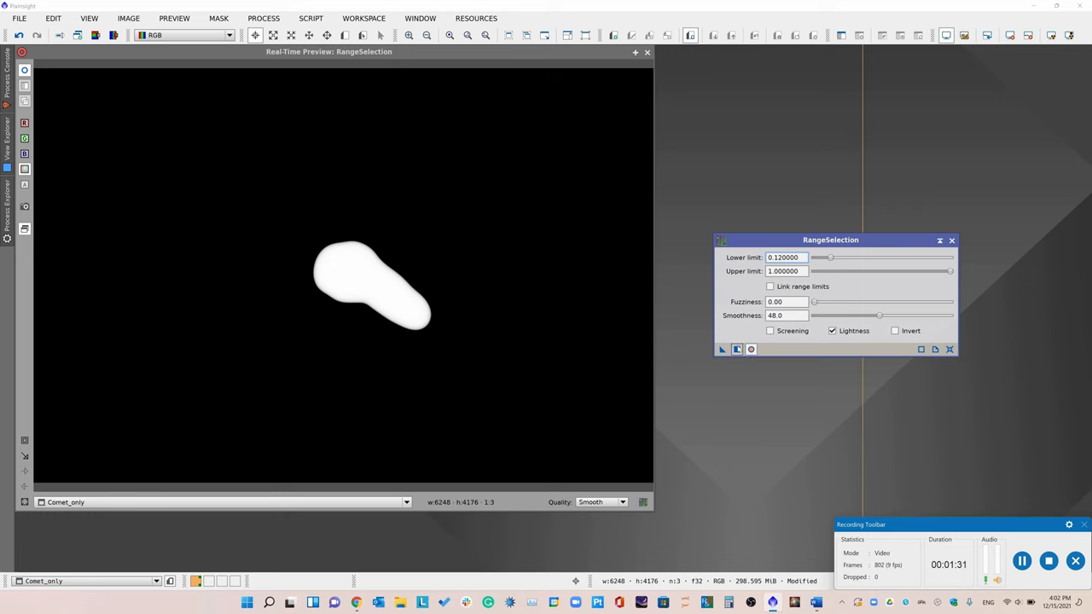
pyautogui.click(737, 349)
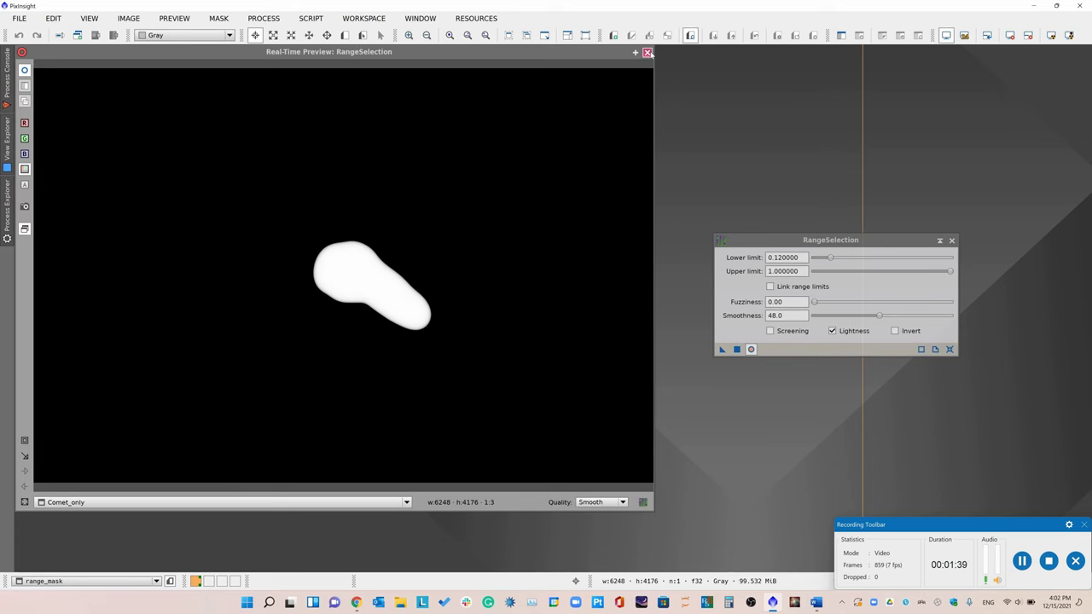
pyautogui.click(647, 53)
pyautogui.click(945, 242)
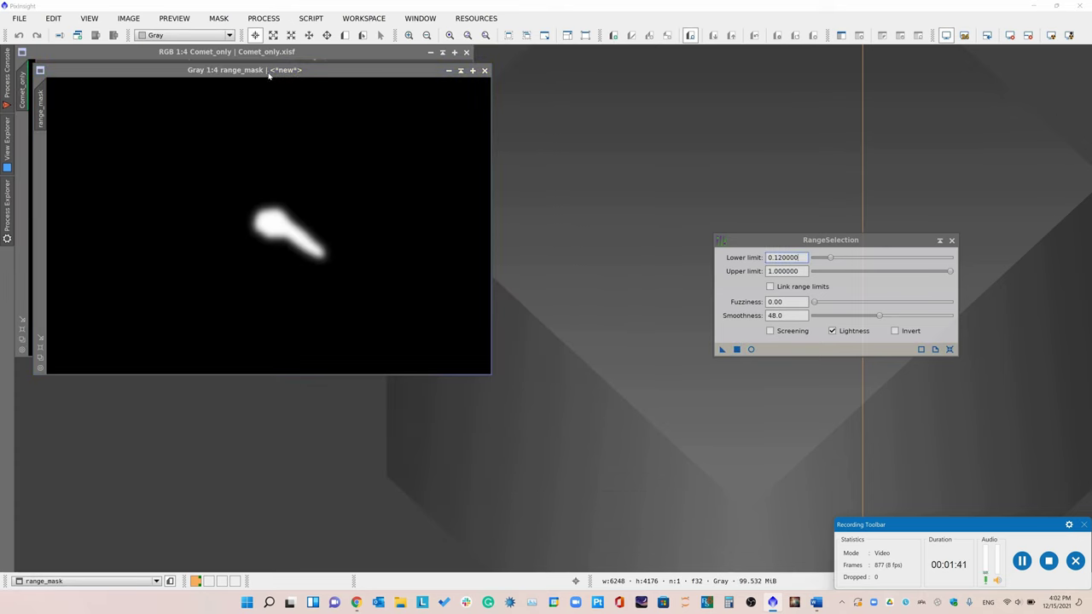
pyautogui.click(952, 240)
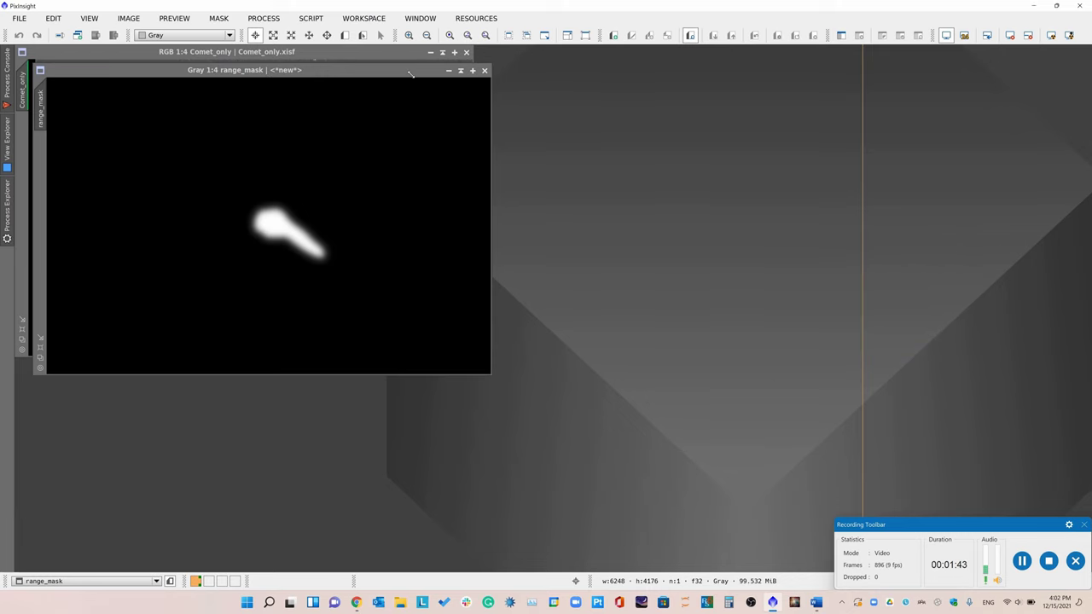
# Place the range mask beside Comet_only and undo the white painting on Comet_only.
pyautogui.moveTo(410, 74); pyautogui.dragTo(708, 90)
pyautogui.moveTo(599, 92); pyautogui.dragTo(824, 91)
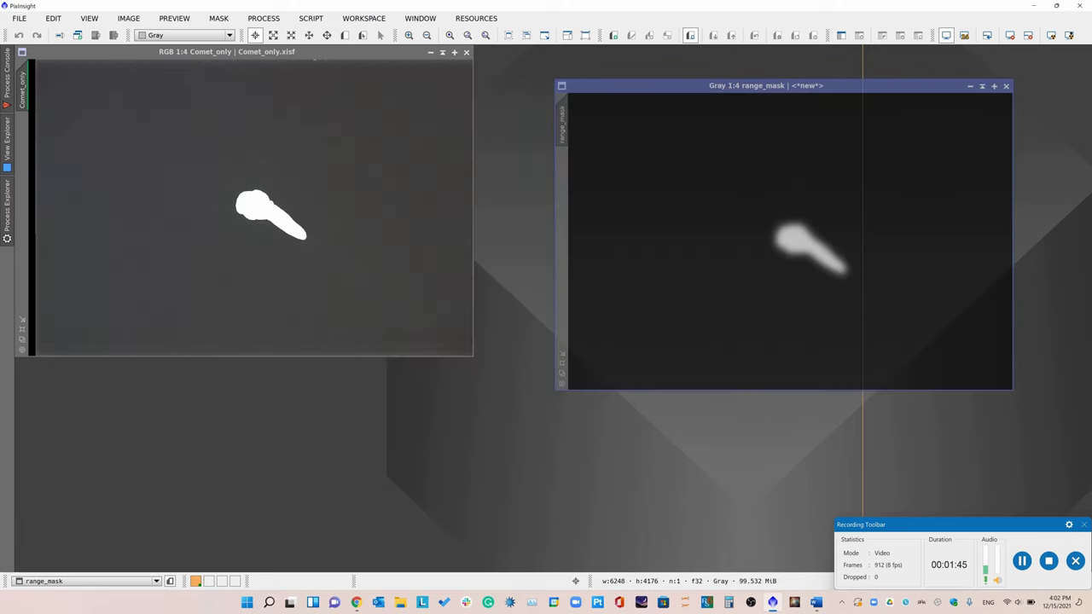
pyautogui.click(307, 92)
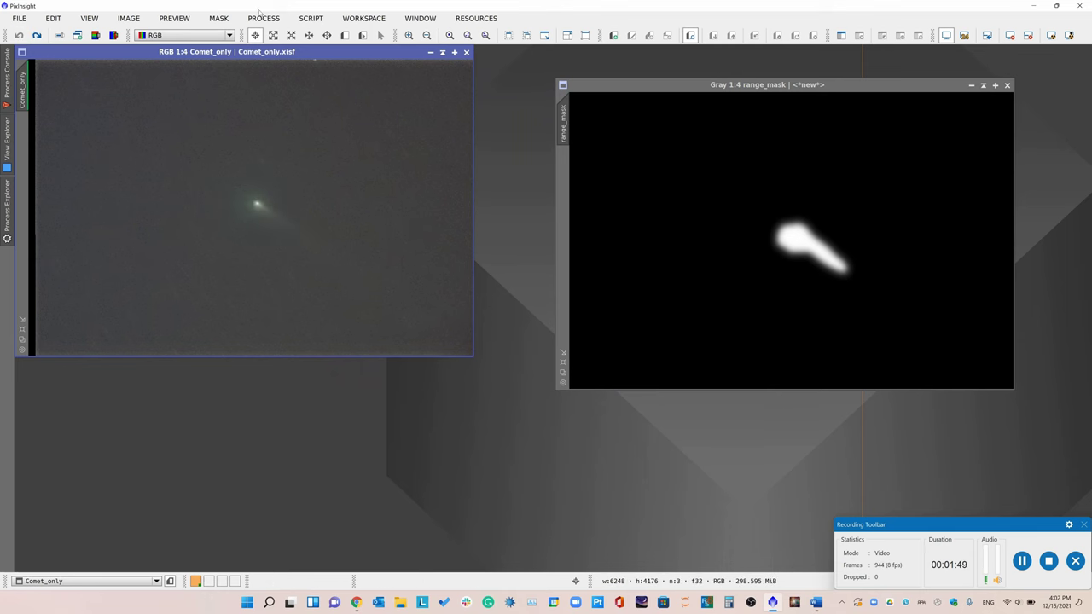
# Extract a background model from Comet_only with AutomaticBackgroundExtractor, using function degree 1 and no correction.
pyautogui.click(264, 18)
pyautogui.moveTo(346, 22)
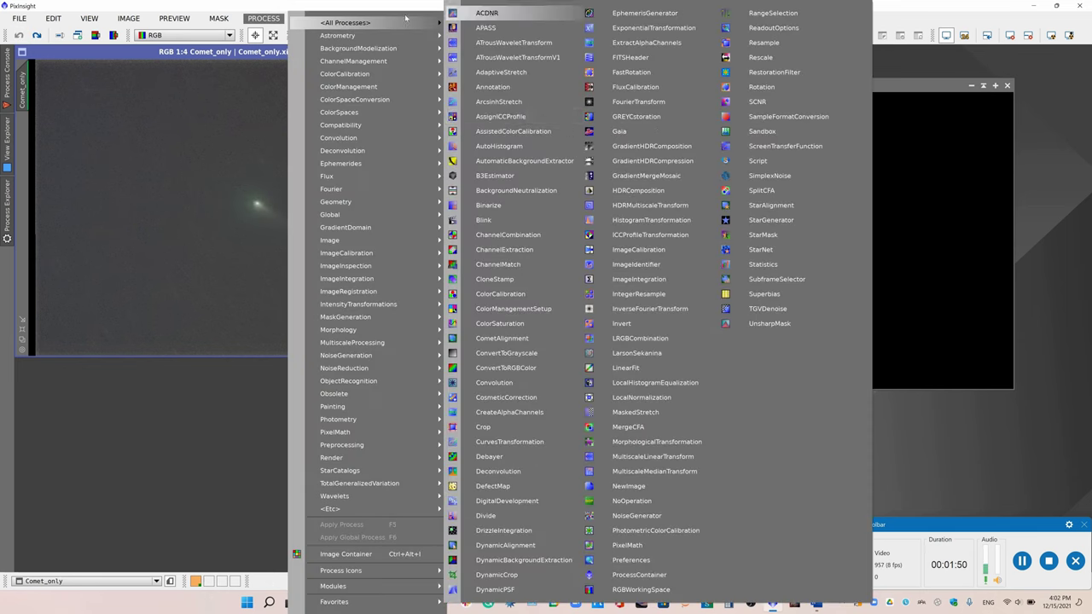
pyautogui.click(558, 162)
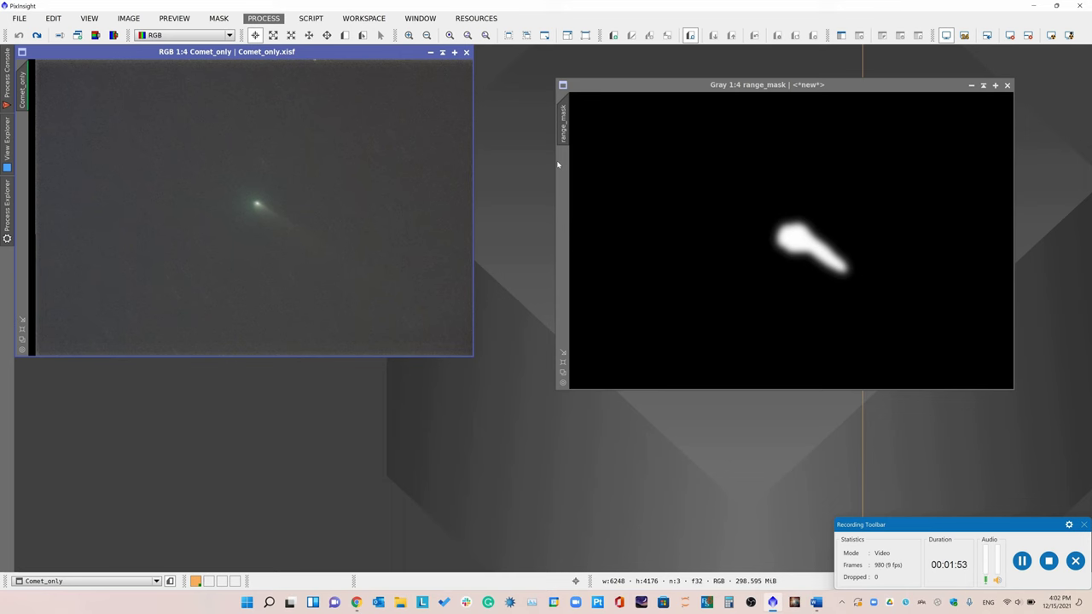
pyautogui.click(738, 296)
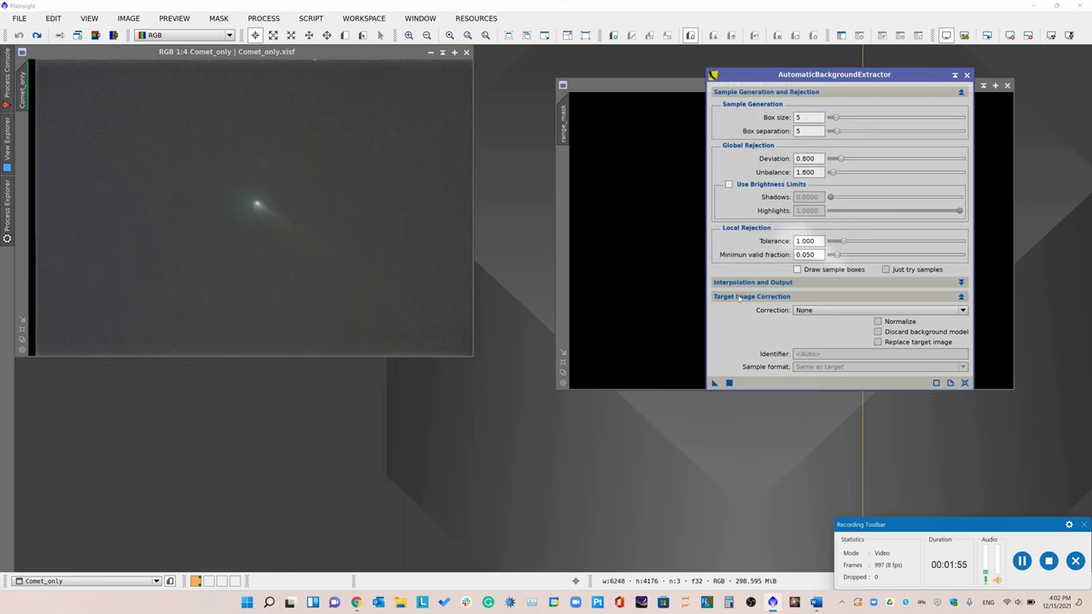
pyautogui.click(747, 284)
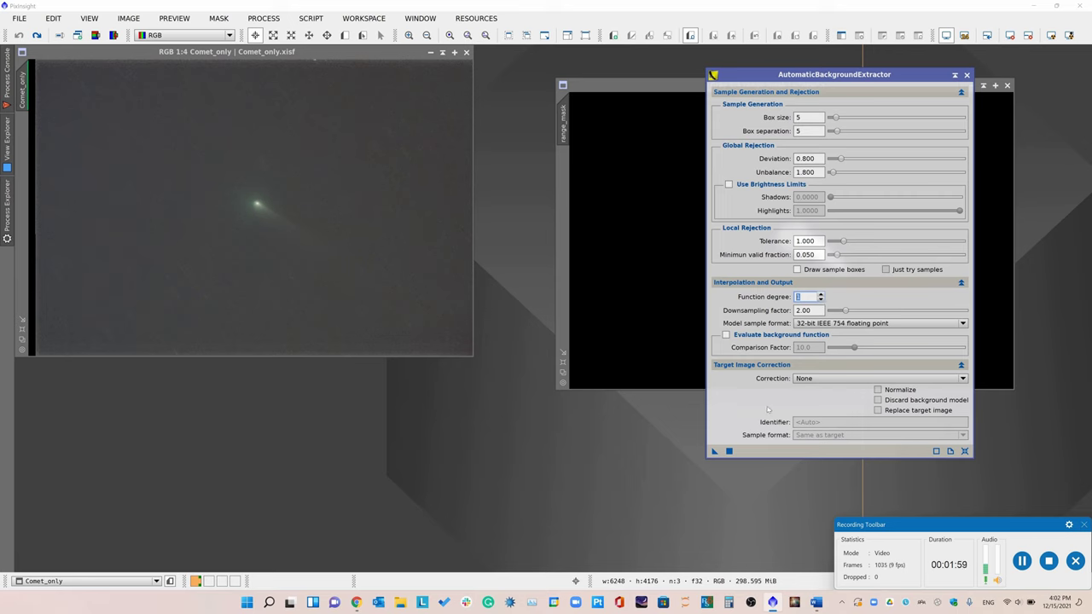
pyautogui.click(312, 236)
pyautogui.click(729, 451)
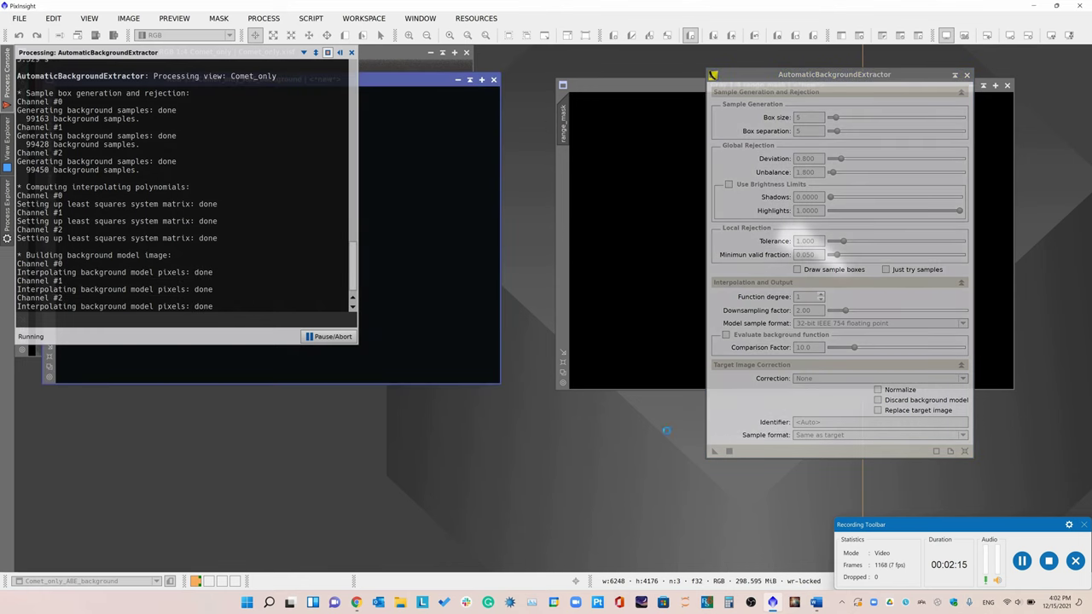
pyautogui.click(268, 19)
pyautogui.moveTo(345, 23)
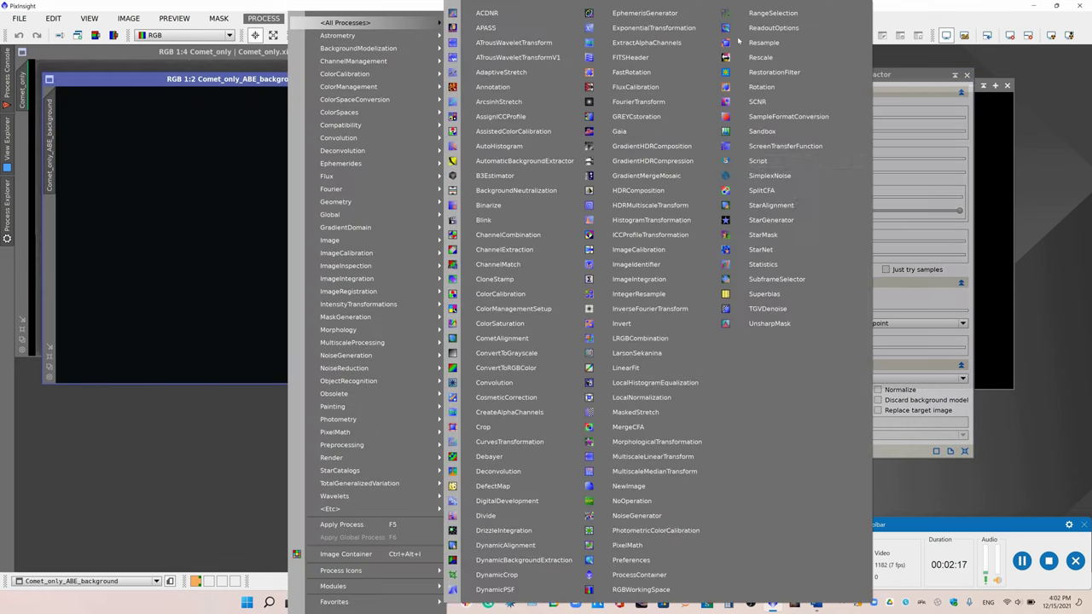
pyautogui.click(798, 131)
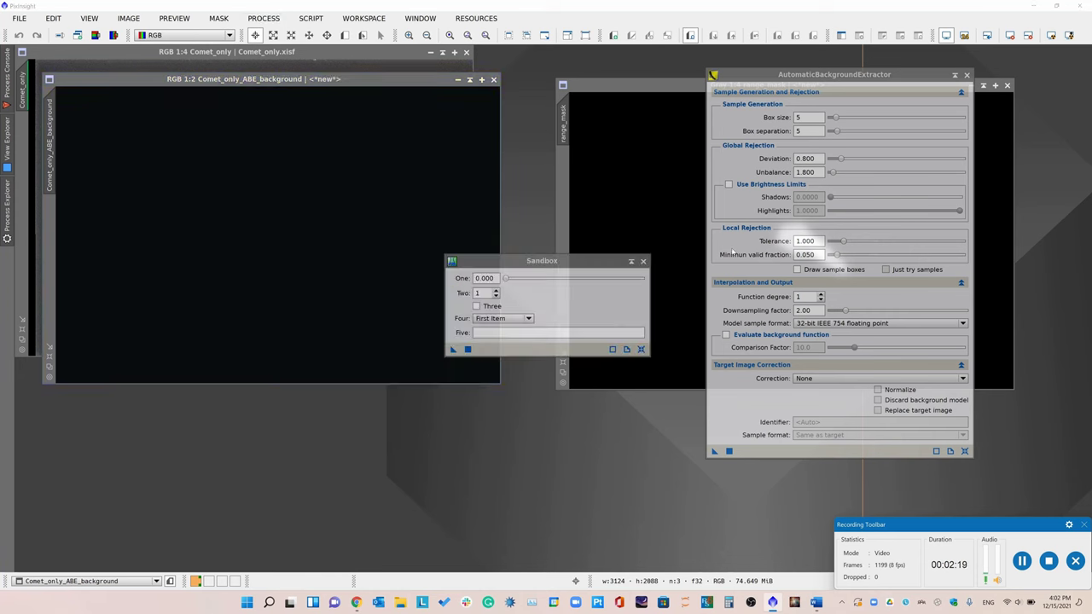
pyautogui.click(641, 260)
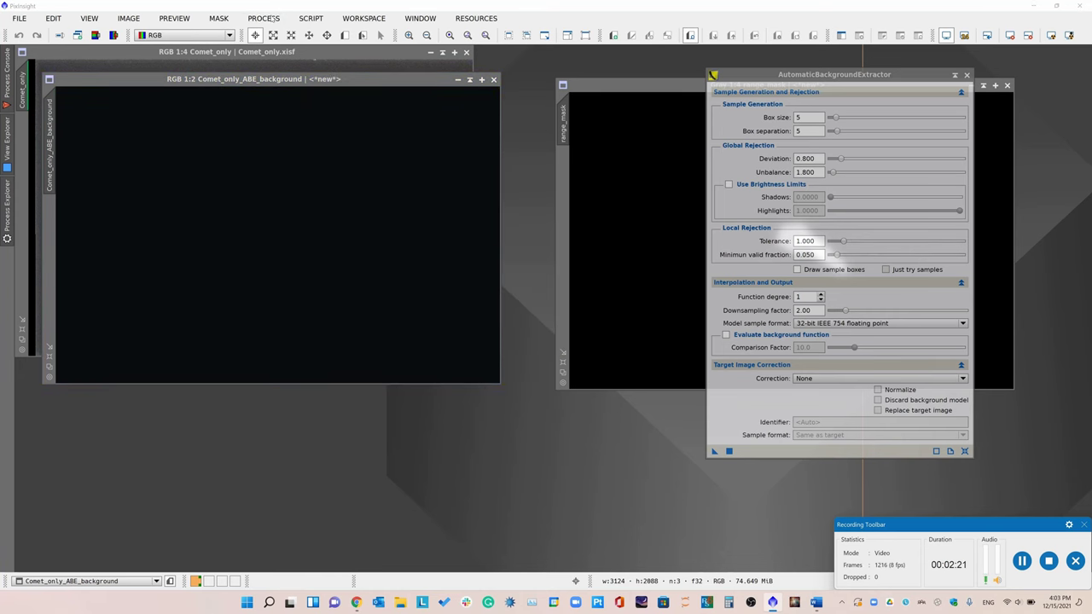
# Open ScreenTransferFunction, auto-stretch Comet_only_ABE_background and shift that image away from Comet_only.
pyautogui.click(274, 18)
pyautogui.moveTo(345, 23)
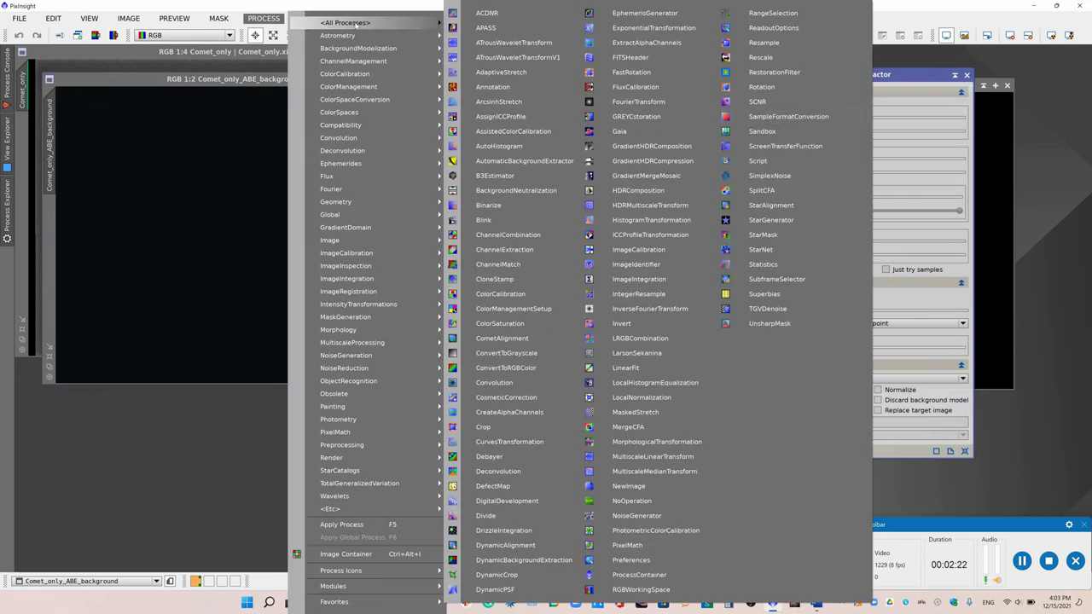
pyautogui.click(785, 145)
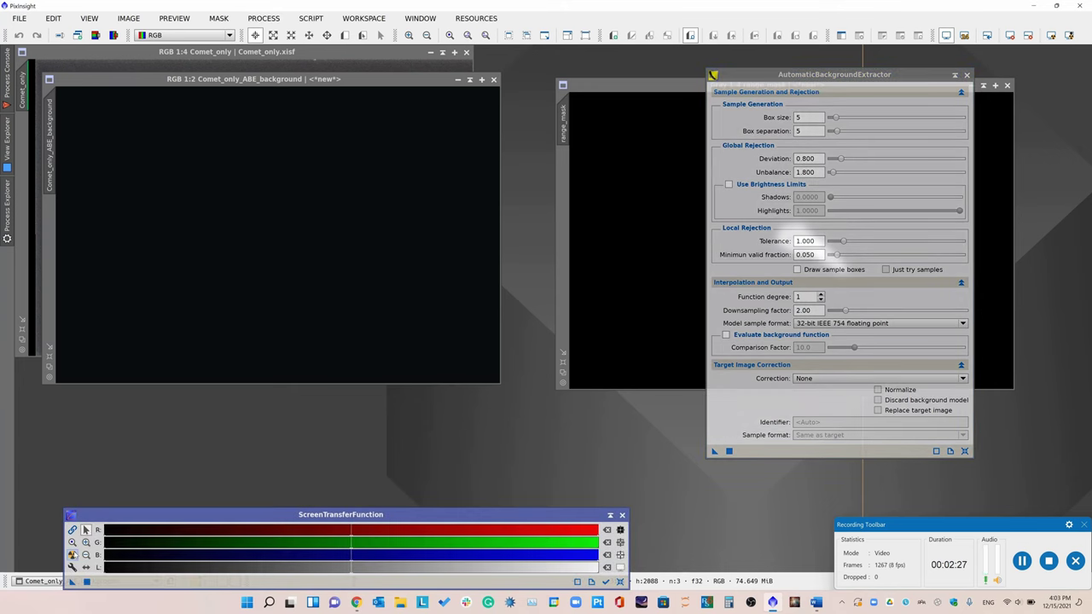
pyautogui.hotkey('ctrl', 'a')
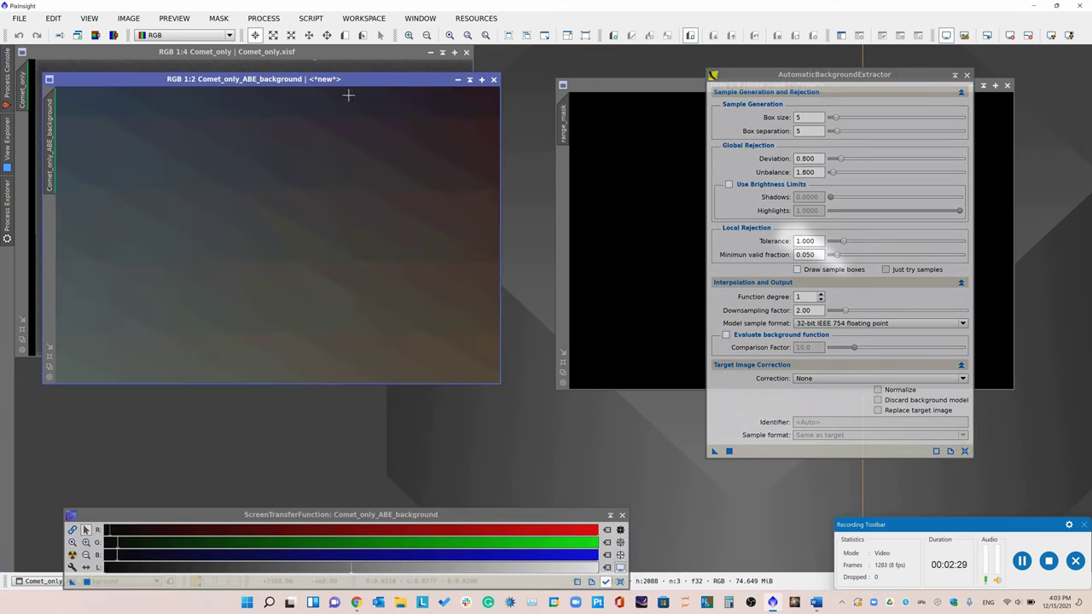
pyautogui.moveTo(324, 80); pyautogui.dragTo(443, 149)
# Open PixelMath for Comet_only and enter the expression med($T)+A-med(A.
pyautogui.click(290, 118)
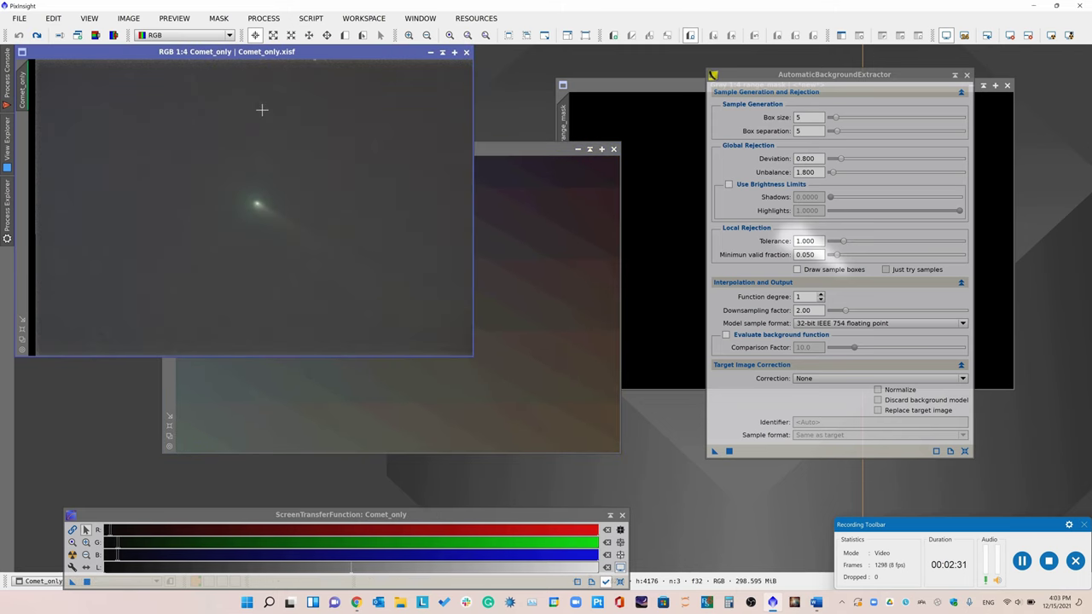
pyautogui.click(264, 18)
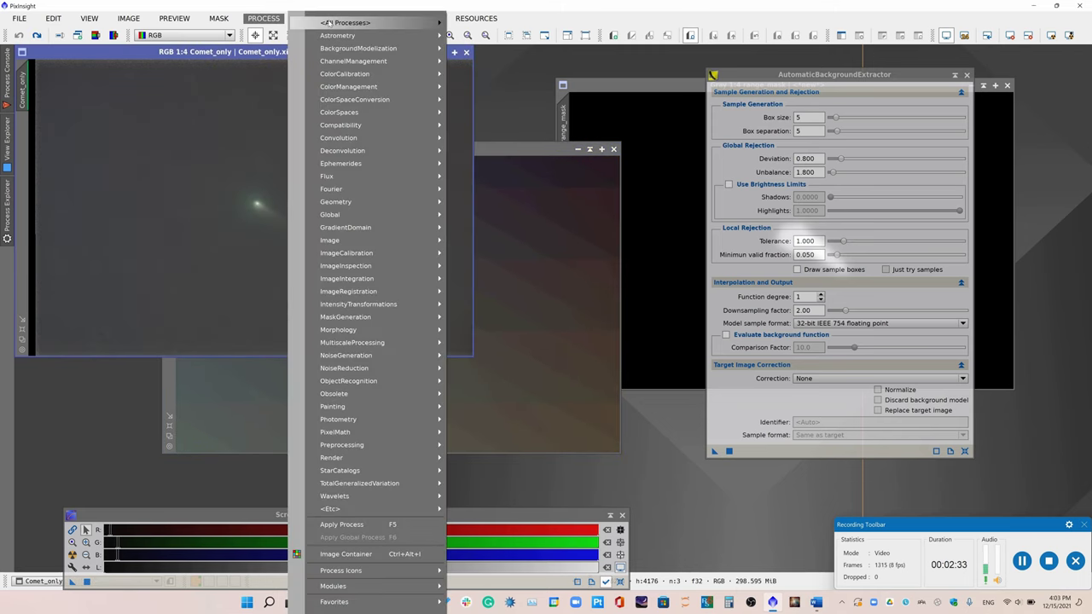
pyautogui.moveTo(327, 22)
pyautogui.click(627, 545)
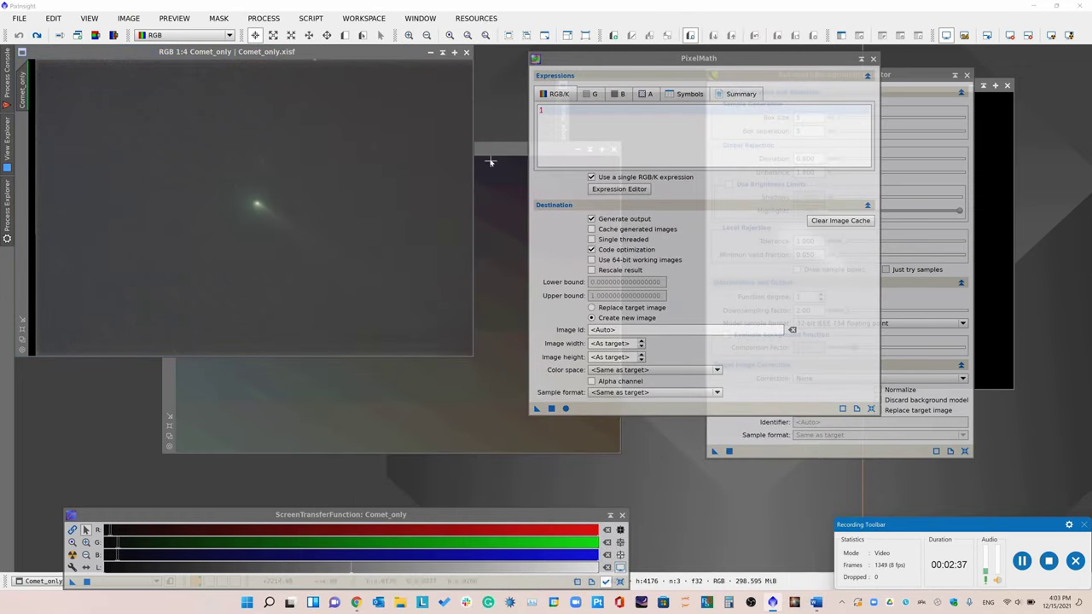
pyautogui.write('med($T)+A-med(A')
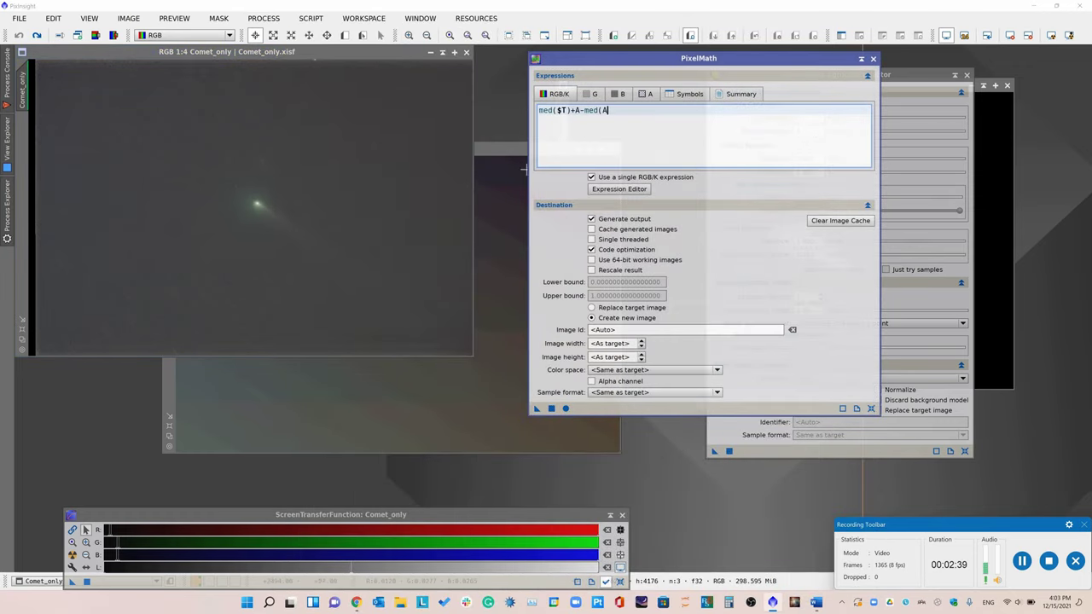
# Change the identifier of the background model image to A.
pyautogui.click(500, 170)
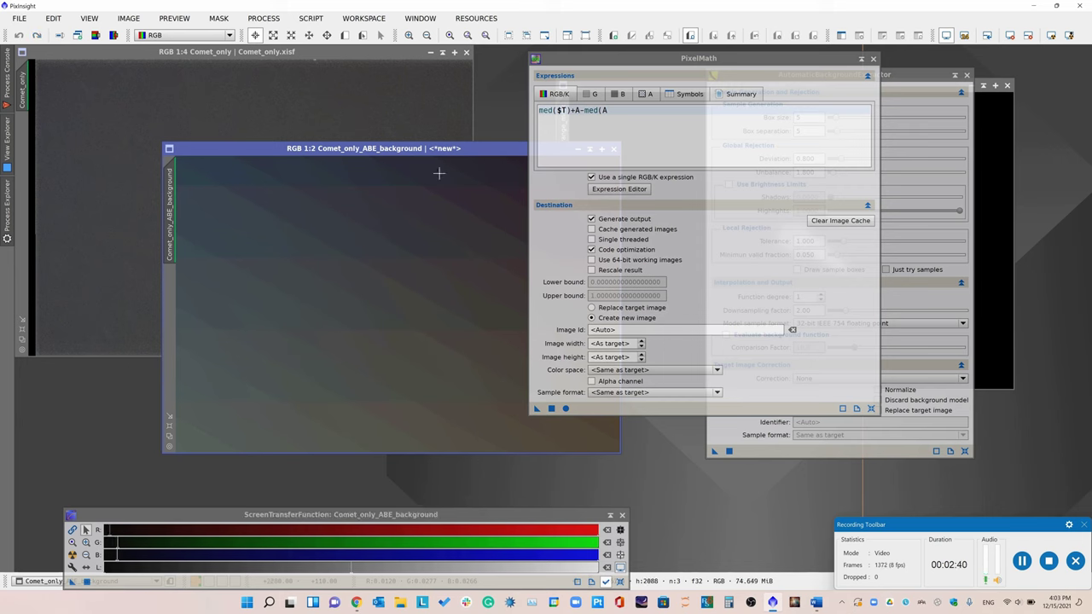
pyautogui.click(128, 17)
pyautogui.click(158, 104)
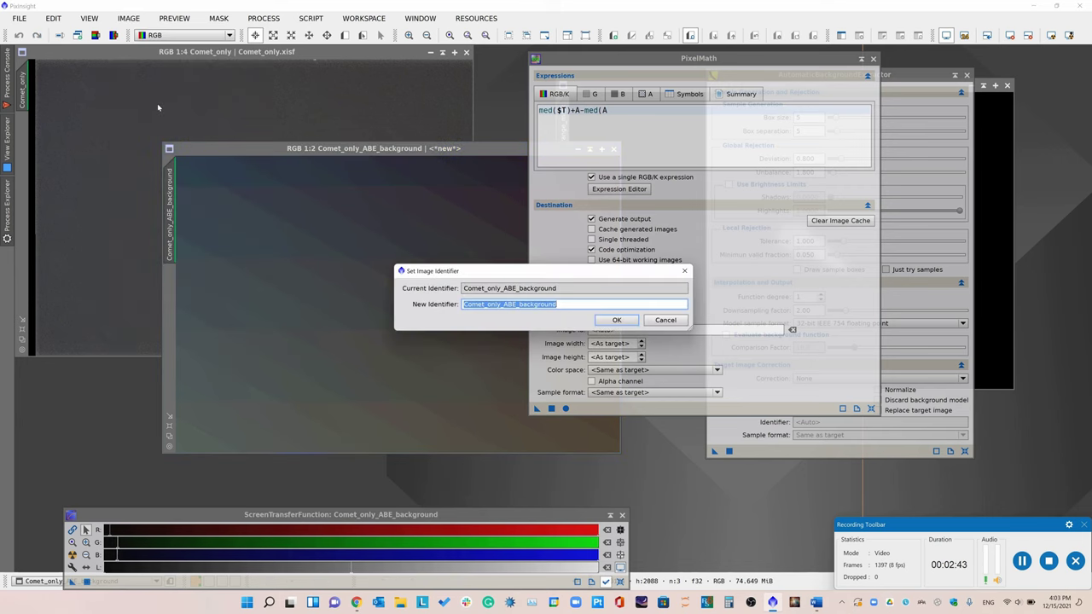
pyautogui.write('A')
pyautogui.press('Return')
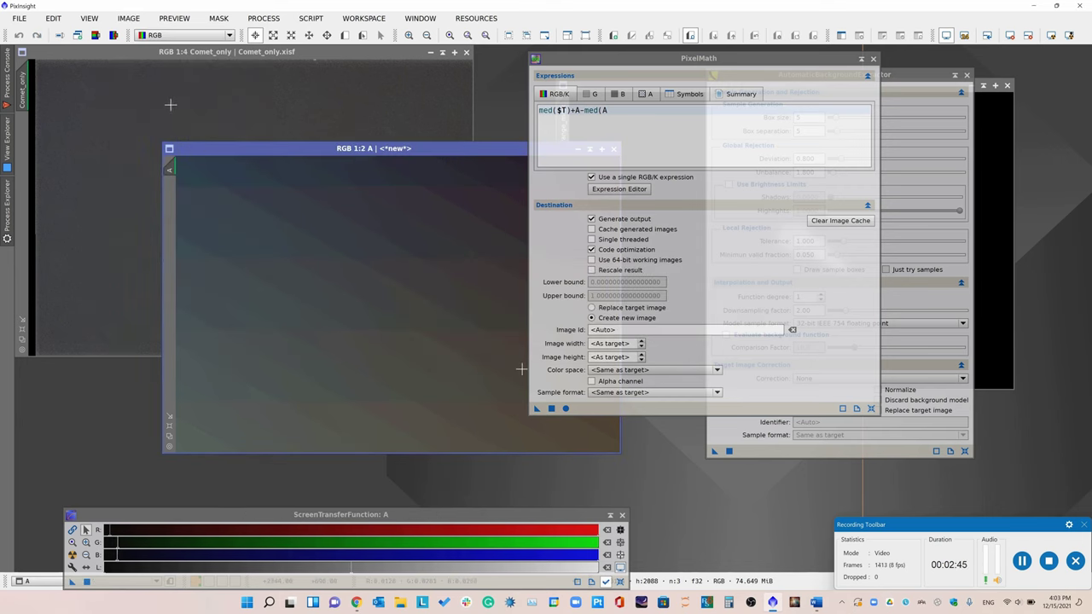
# Turn on 24-bit screen stretch lookup tables for image A and move A lower behind Comet_only.
pyautogui.click(215, 119)
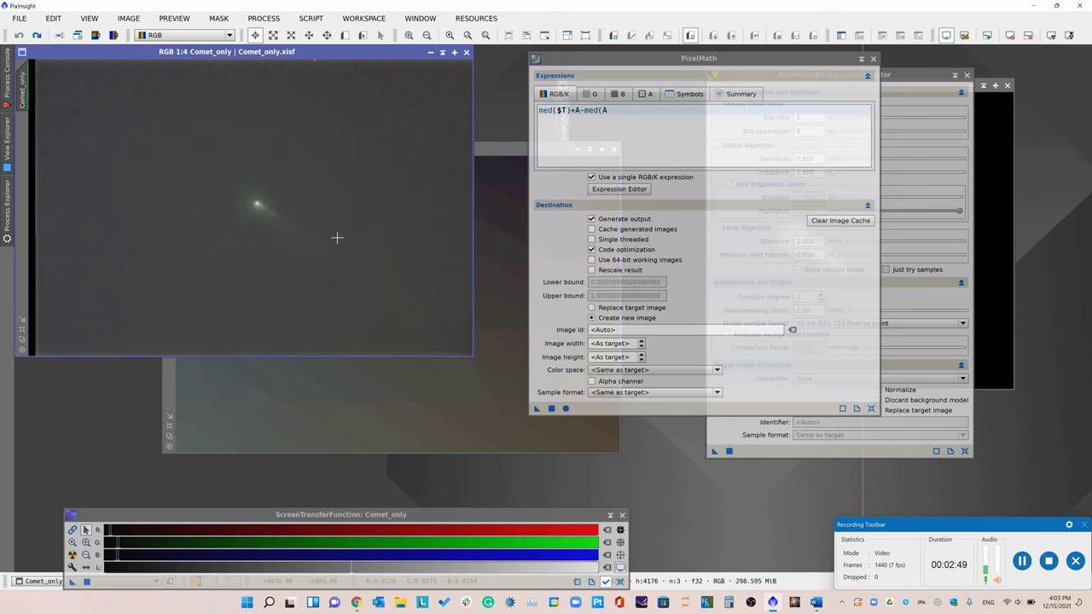
pyautogui.click(492, 168)
pyautogui.click(128, 18)
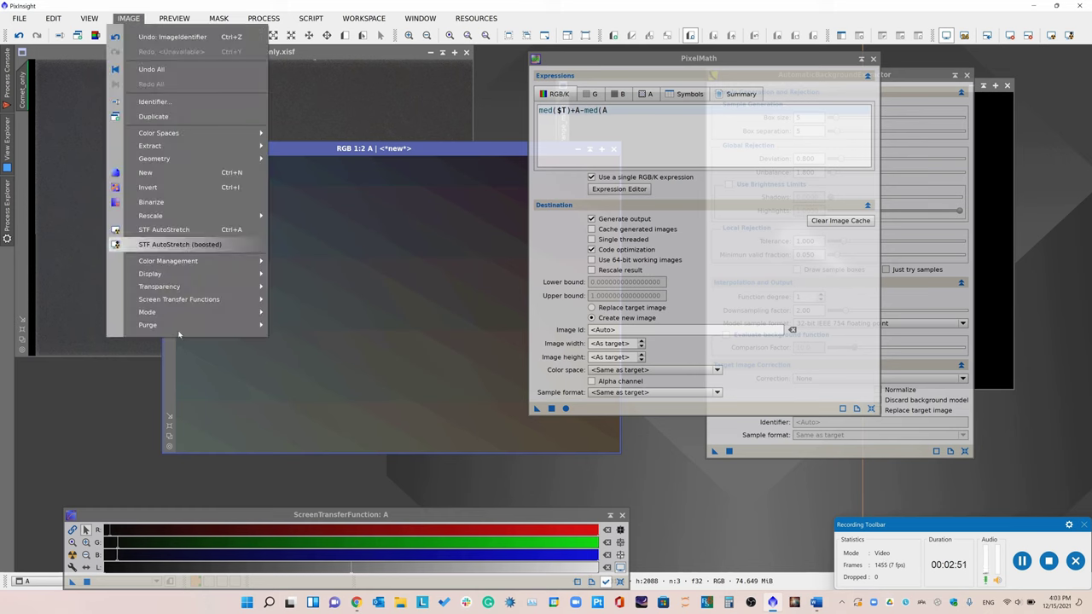
pyautogui.click(348, 309)
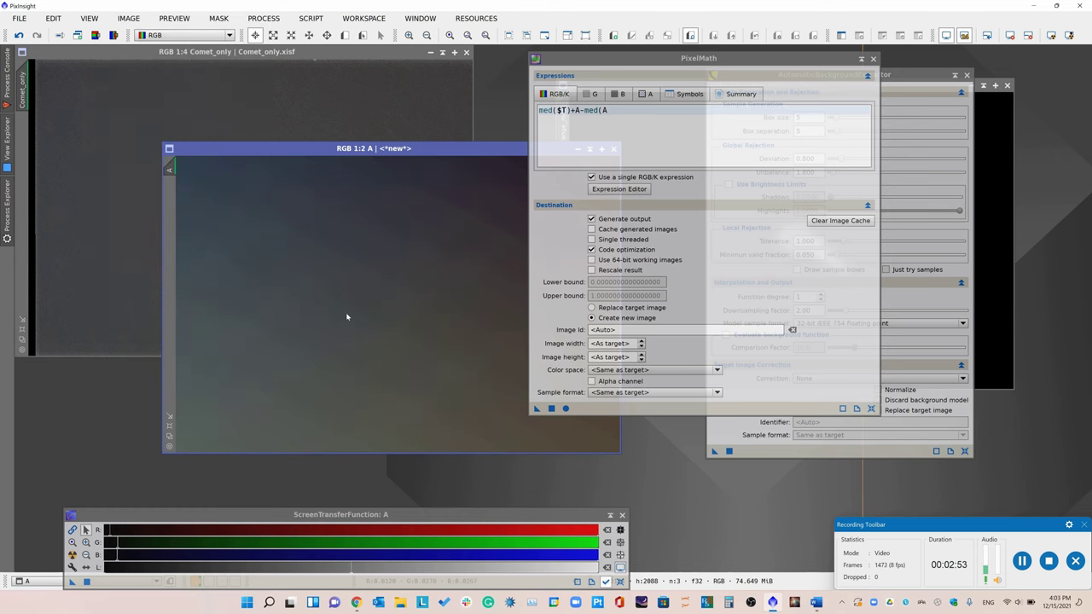
pyautogui.moveTo(300, 158); pyautogui.dragTo(195, 183)
pyautogui.click(308, 147)
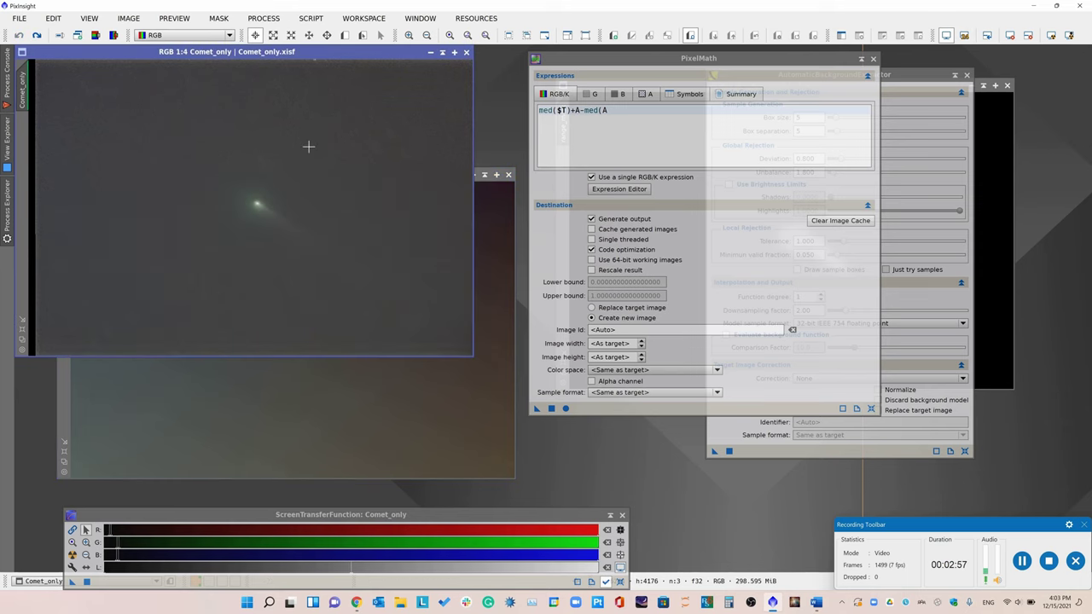
# Apply range_mask as a mask to Comet_only, invert it so the comet is protected, and hide the mask overlay.
pyautogui.click(986, 120)
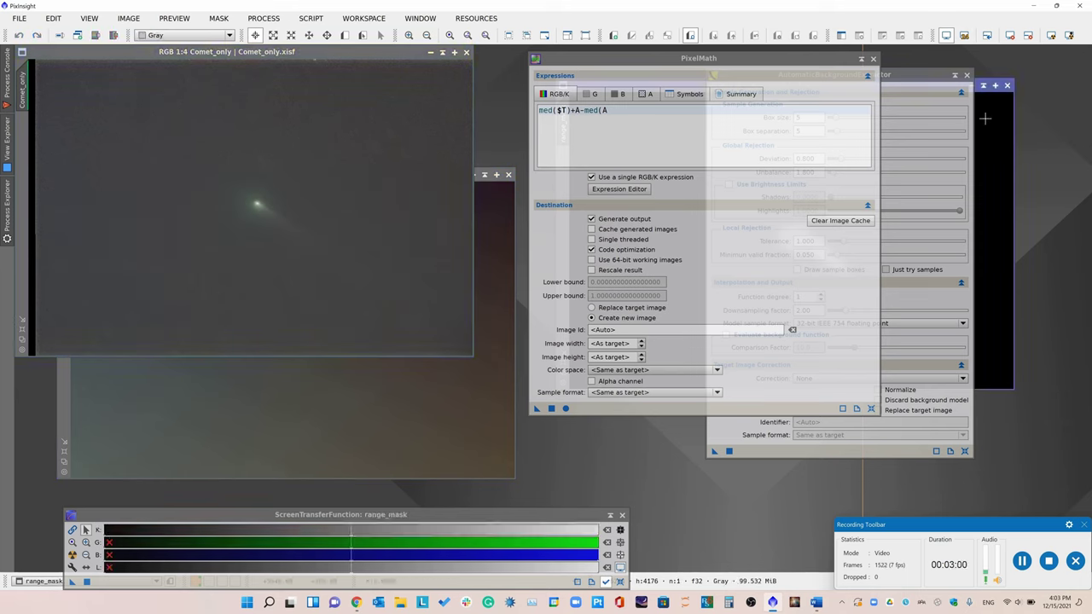
pyautogui.click(862, 59)
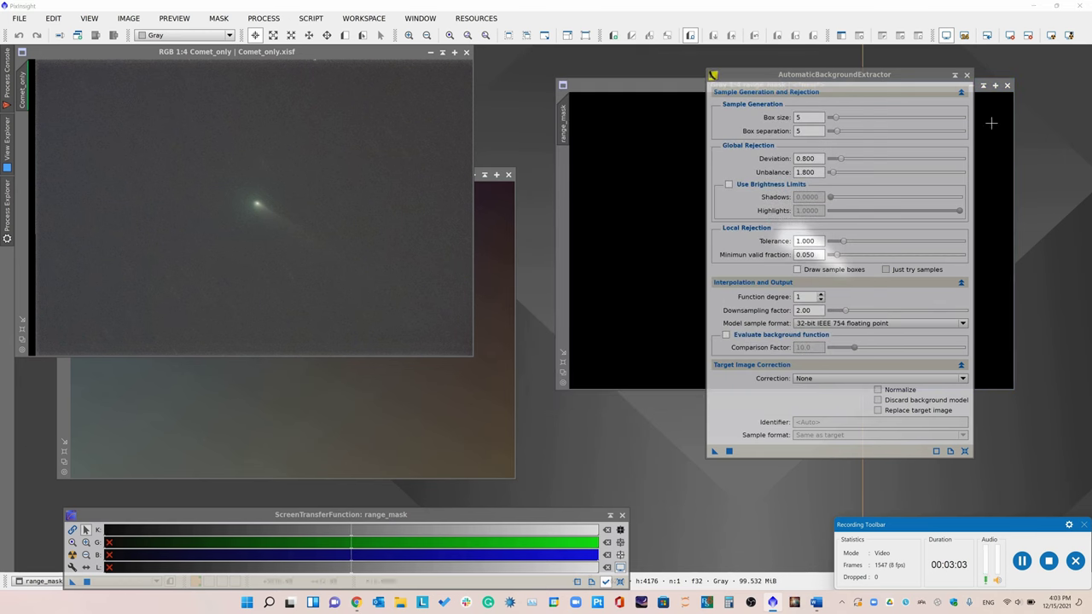
pyautogui.moveTo(565, 118); pyautogui.dragTo(30, 148)
pyautogui.click(218, 18)
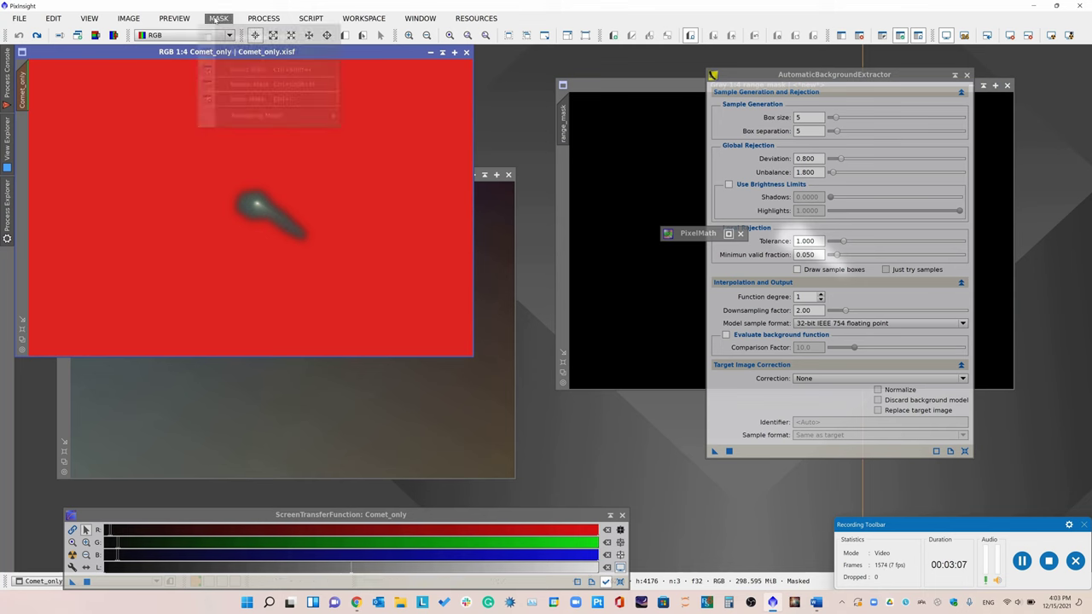
pyautogui.click(228, 72)
pyautogui.doubleClick(708, 236)
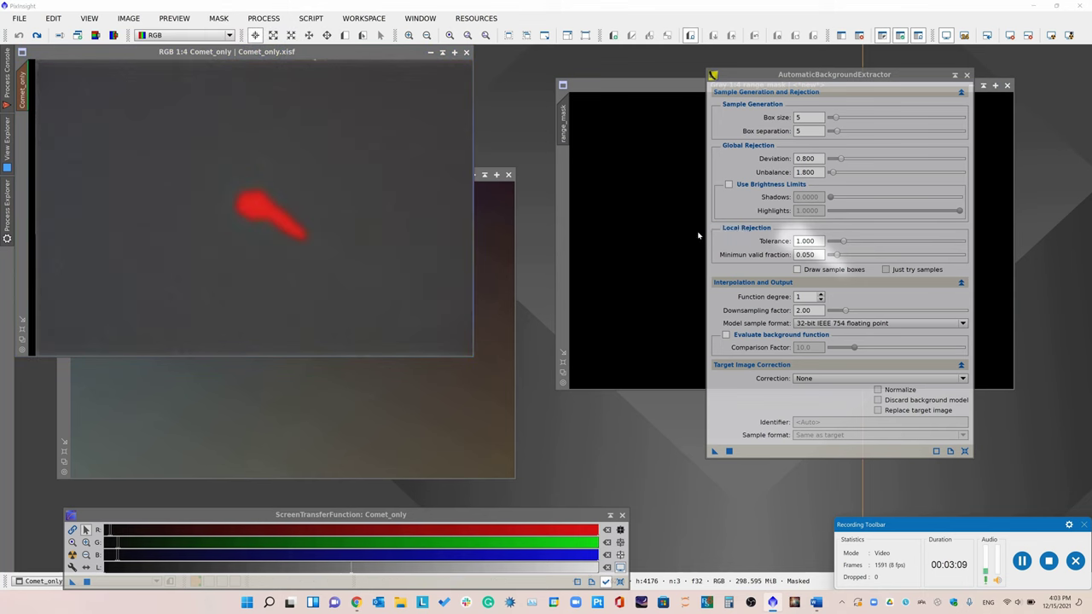
pyautogui.click(219, 19)
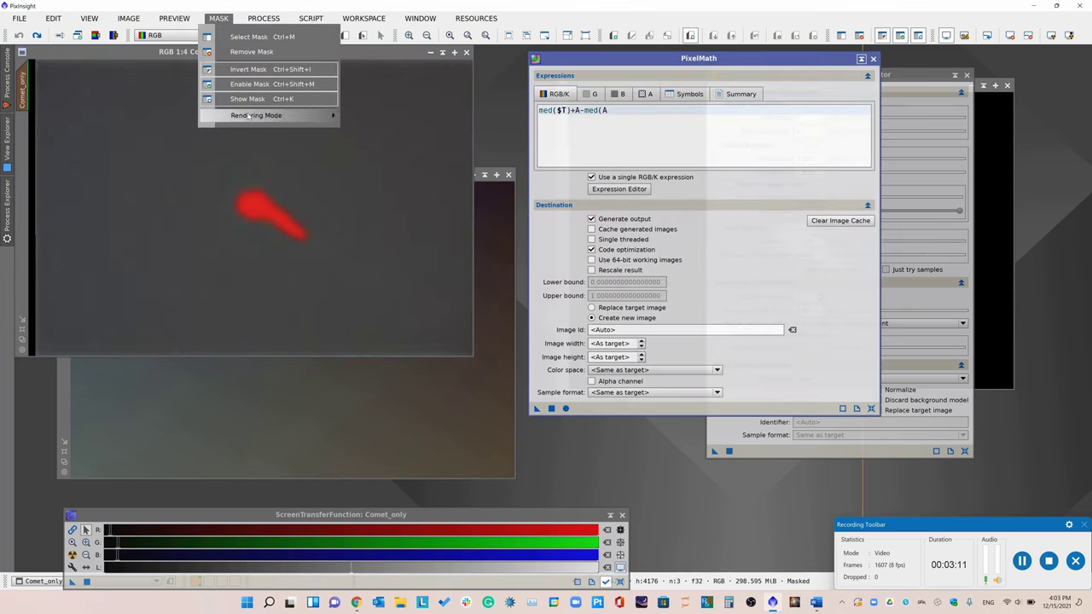
pyautogui.click(230, 95)
# Try to run PixelMath on Comet_only and complete the expression as med($T)+A-med(A).
pyautogui.click(552, 408)
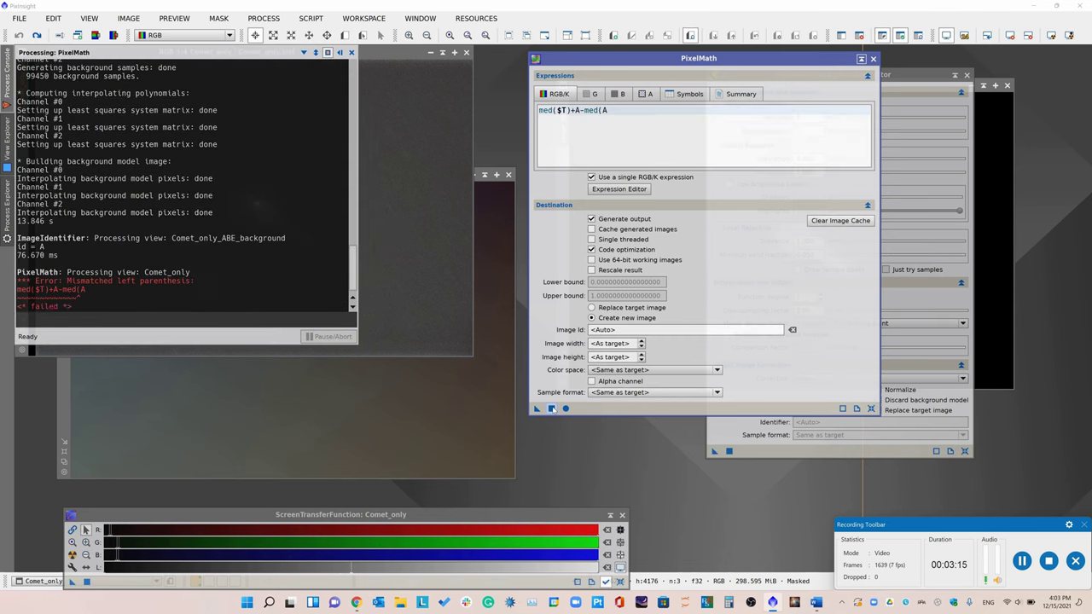
pyautogui.click(370, 213)
pyautogui.click(618, 111)
pyautogui.write(')')
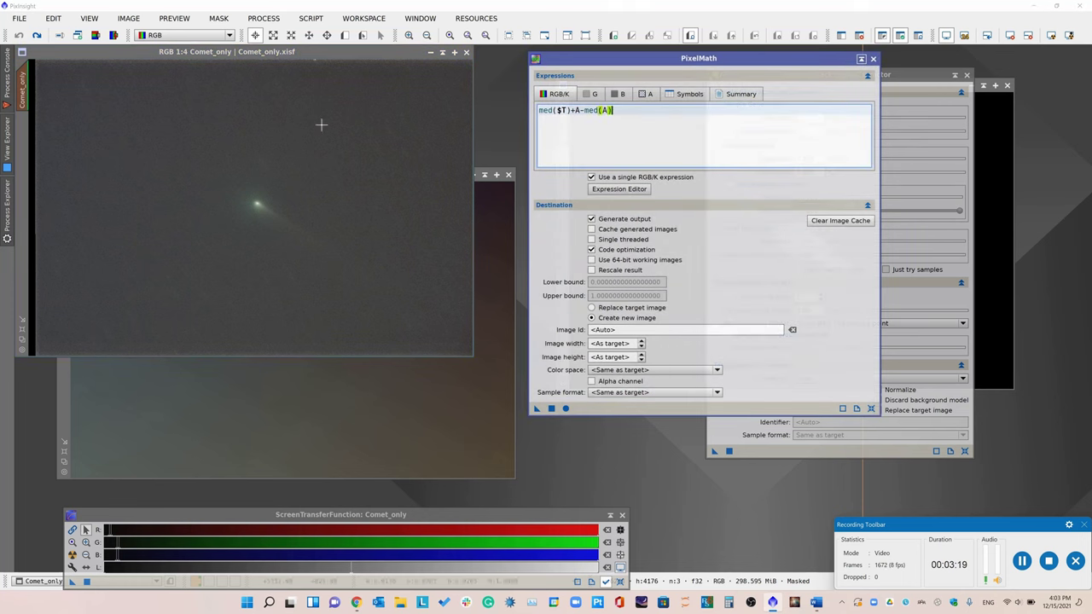
pyautogui.click(322, 125)
pyautogui.click(551, 409)
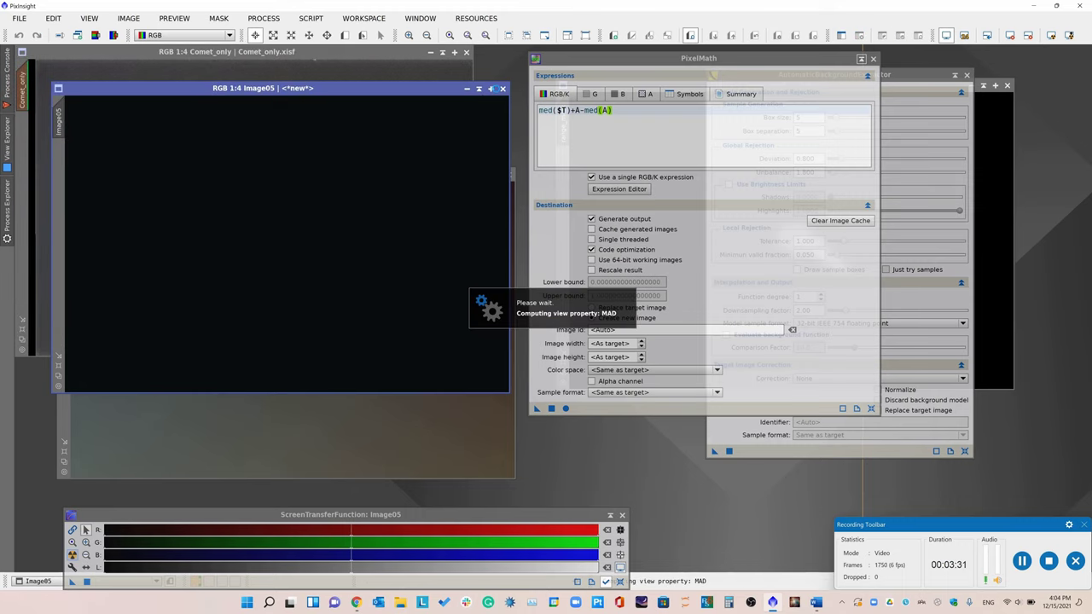
pyautogui.click(504, 89)
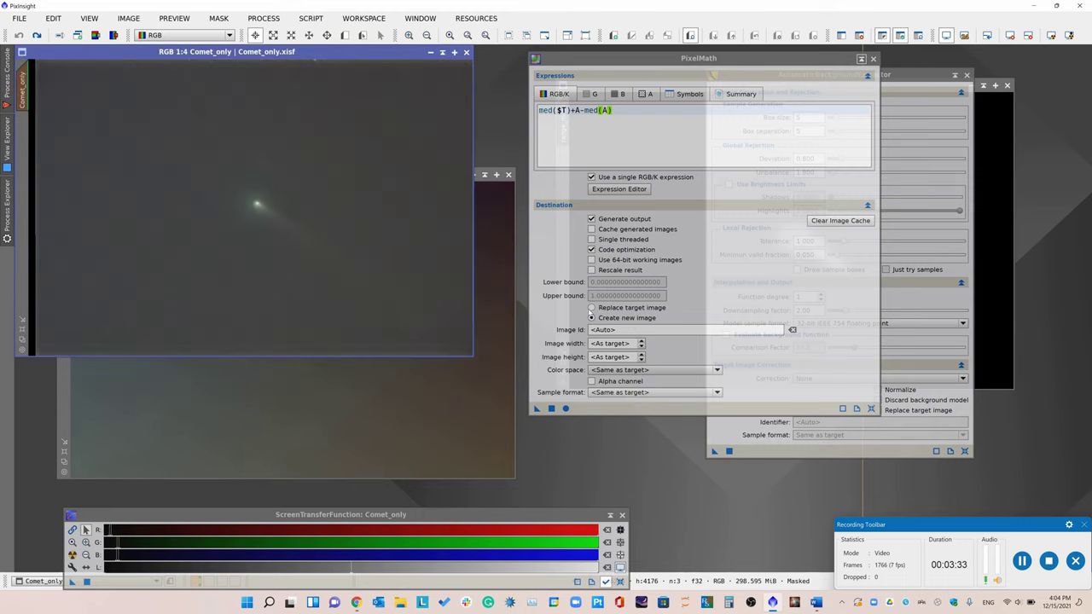
# Set PixelMath to replace the target image, apply the expression to Comet_only, and inspect the cleaned background.
pyautogui.click(592, 308)
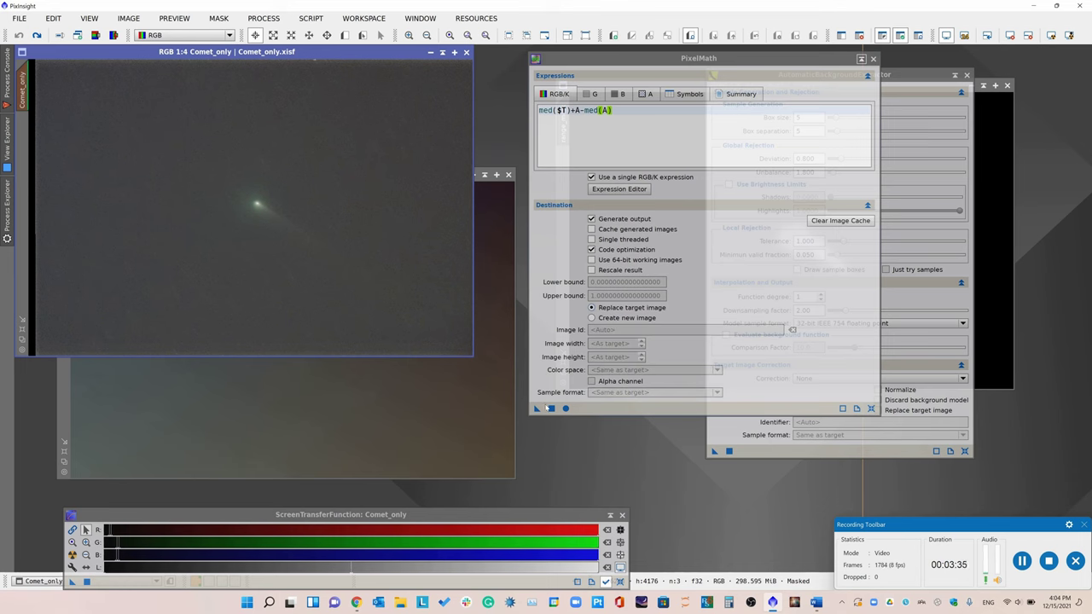
pyautogui.click(550, 408)
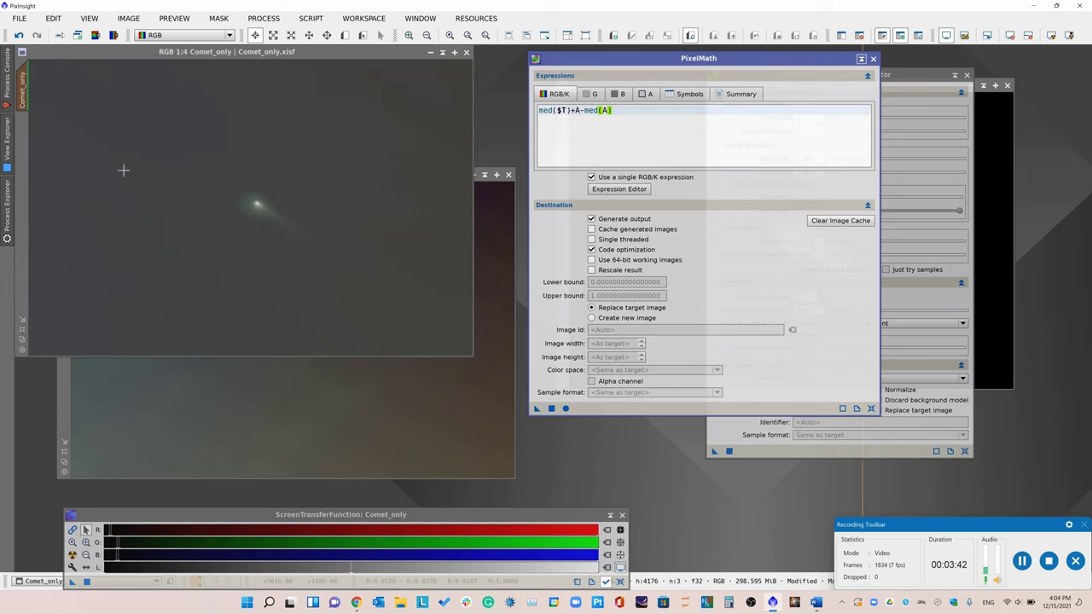
pyautogui.scroll(4, 227, 219)
pyautogui.scroll(-2, 227, 220)
pyautogui.scroll(2, 229, 221)
pyautogui.scroll(-4, 228, 221)
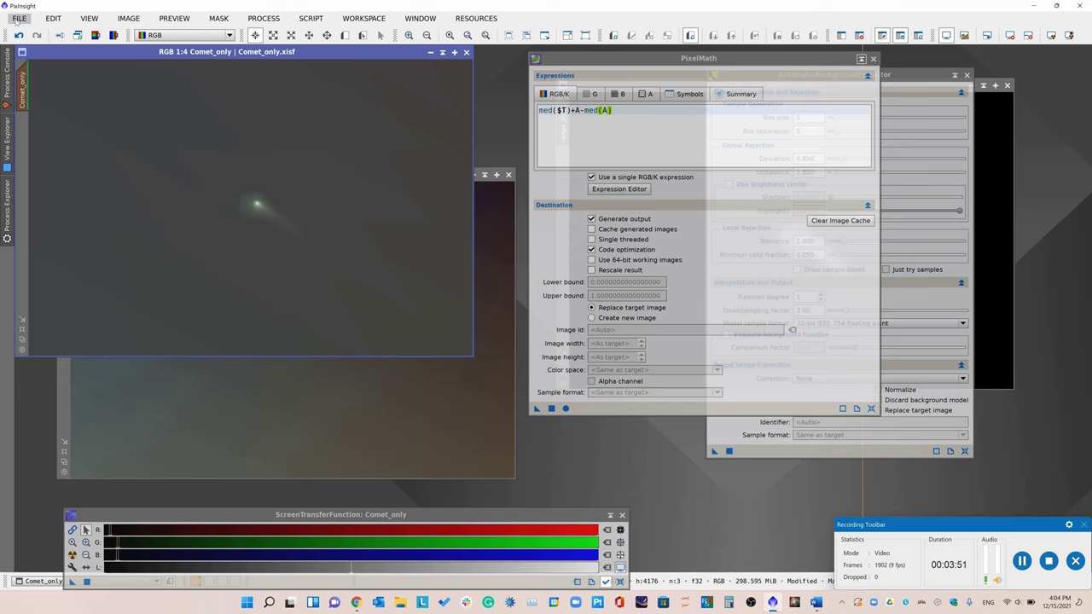
# Save the cleaned Comet_only image as comet_masked.xisf, and close PixelMath and AutomaticBackgroundExtractor.
pyautogui.click(19, 18)
pyautogui.click(37, 116)
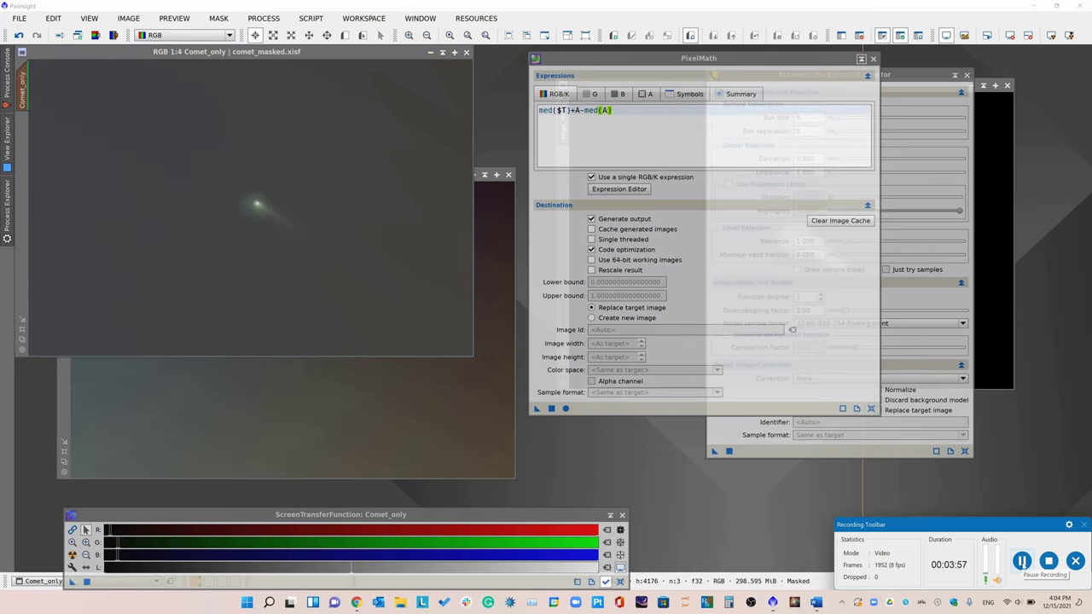
pyautogui.click(872, 59)
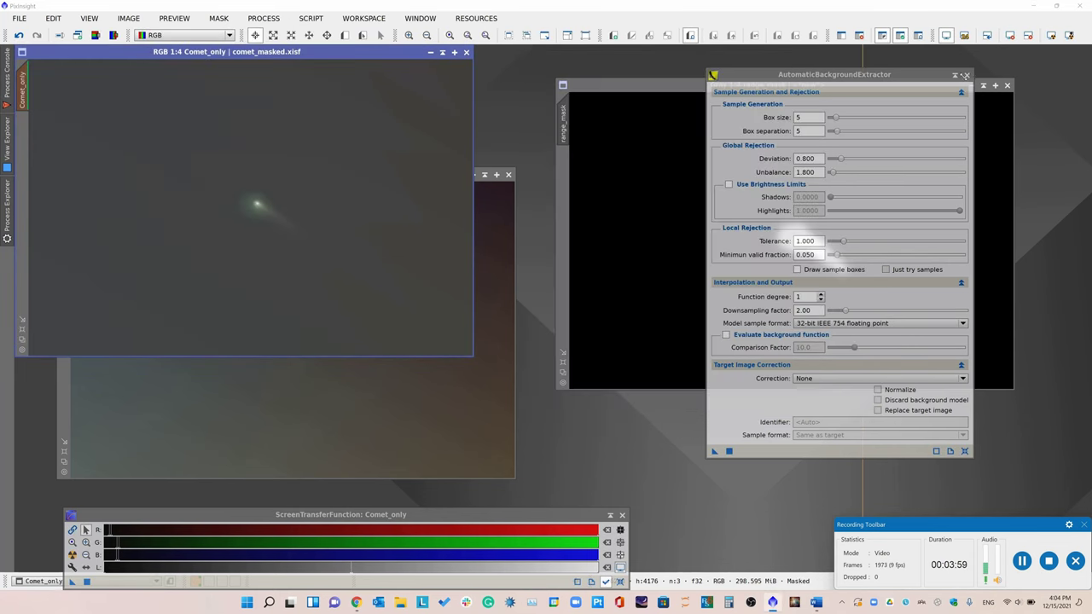
pyautogui.click(968, 75)
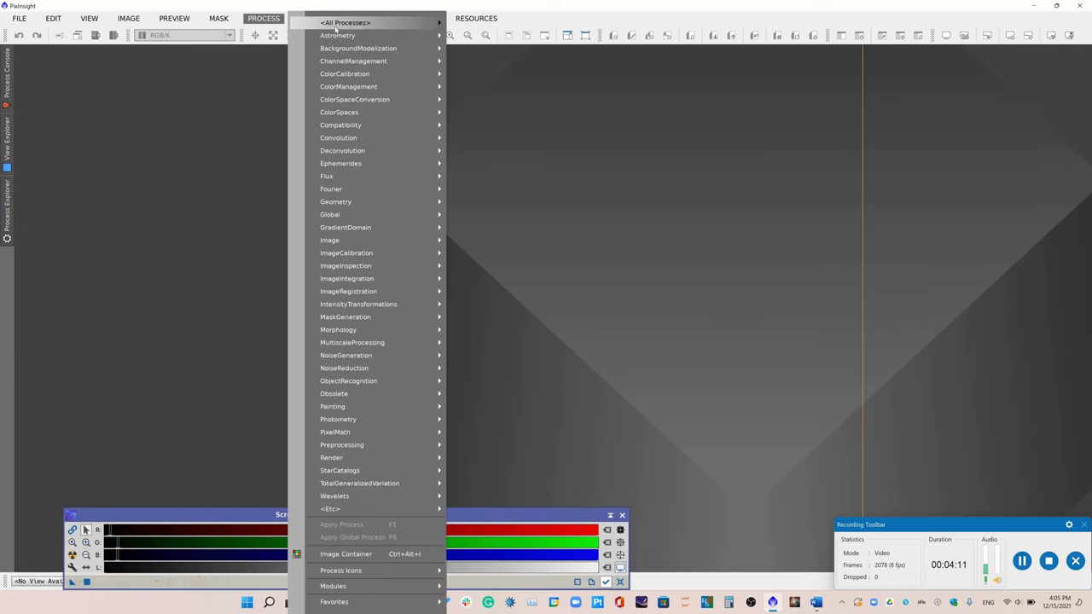
# Open the CometAlignment process and add all the Light_67P frames from the NSG folder as target frames.
pyautogui.moveTo(349, 24)
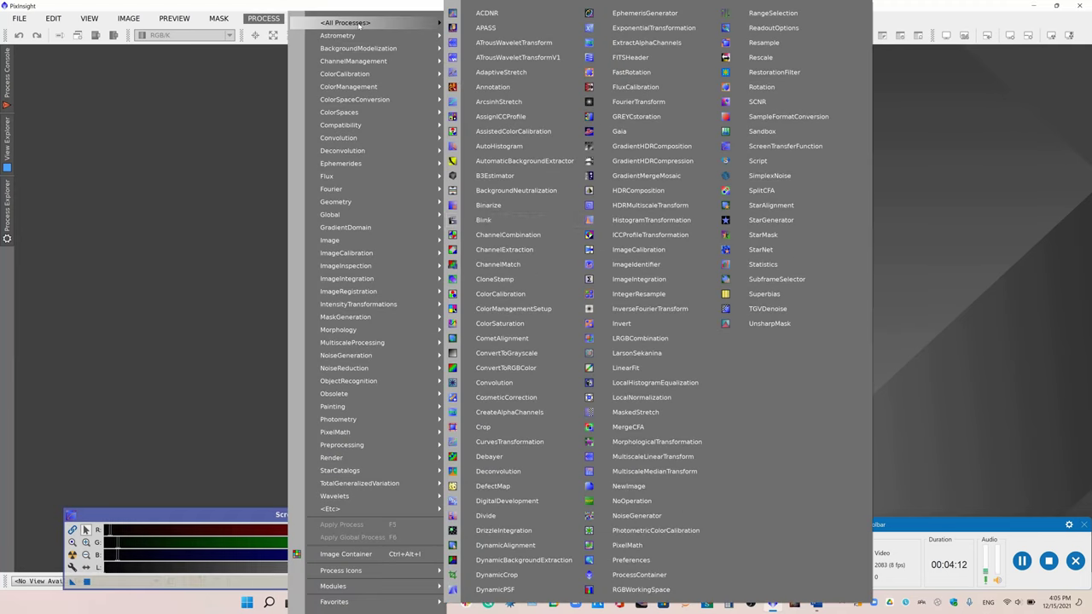
pyautogui.click(500, 338)
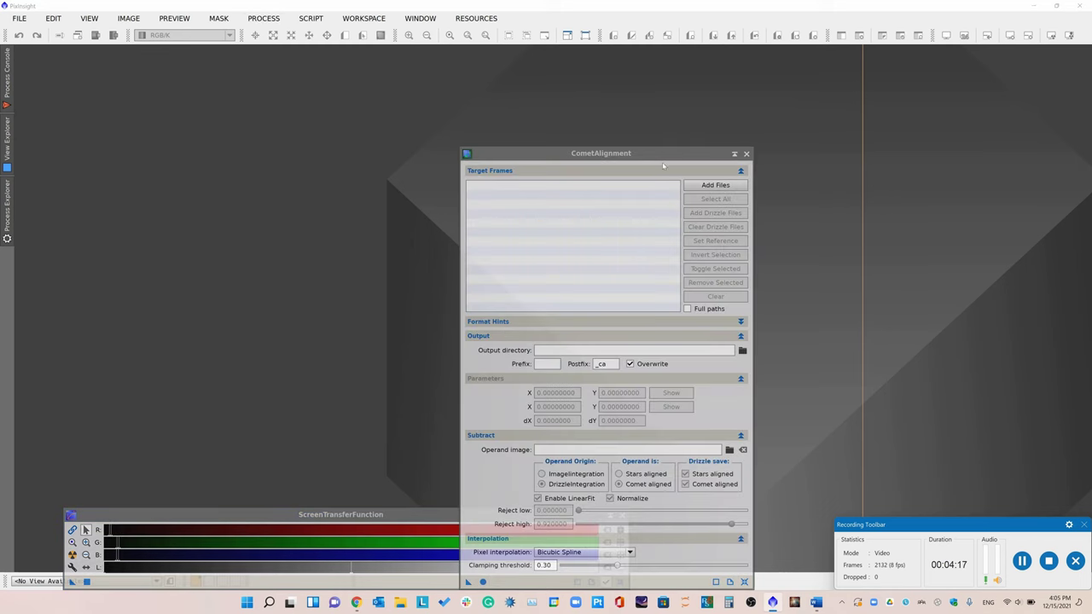
pyautogui.moveTo(662, 165); pyautogui.dragTo(665, 89)
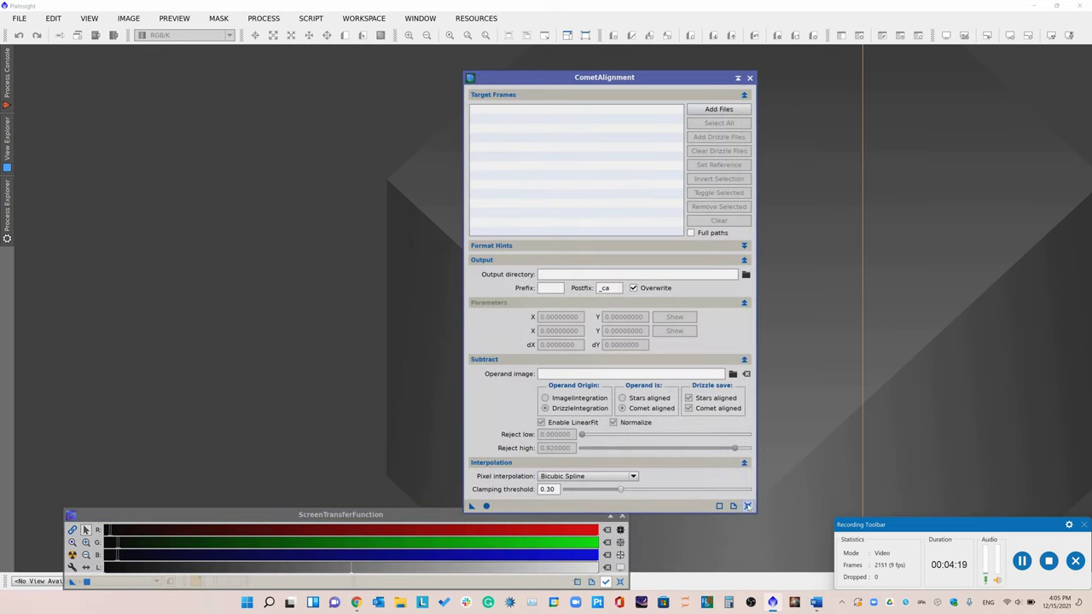
pyautogui.moveTo(748, 505); pyautogui.dragTo(741, 505)
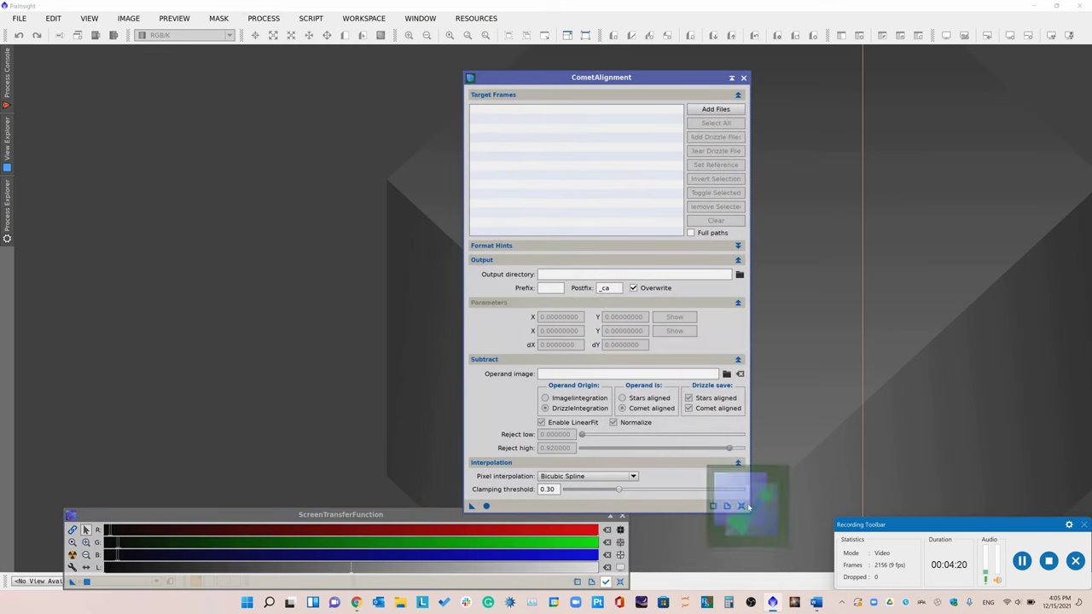
pyautogui.click(716, 110)
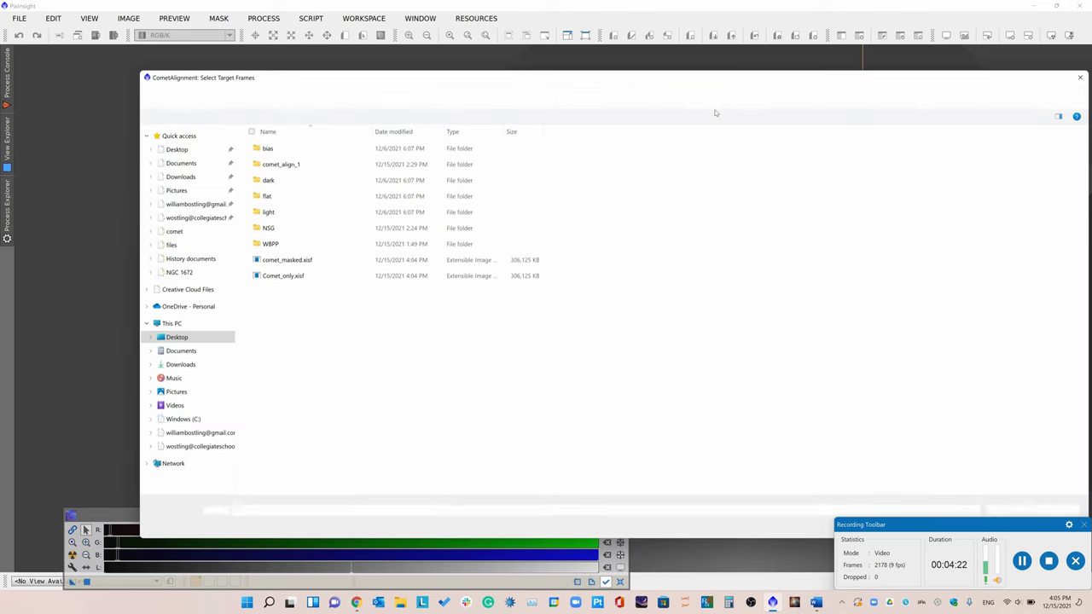
pyautogui.doubleClick(270, 229)
pyautogui.click(295, 152)
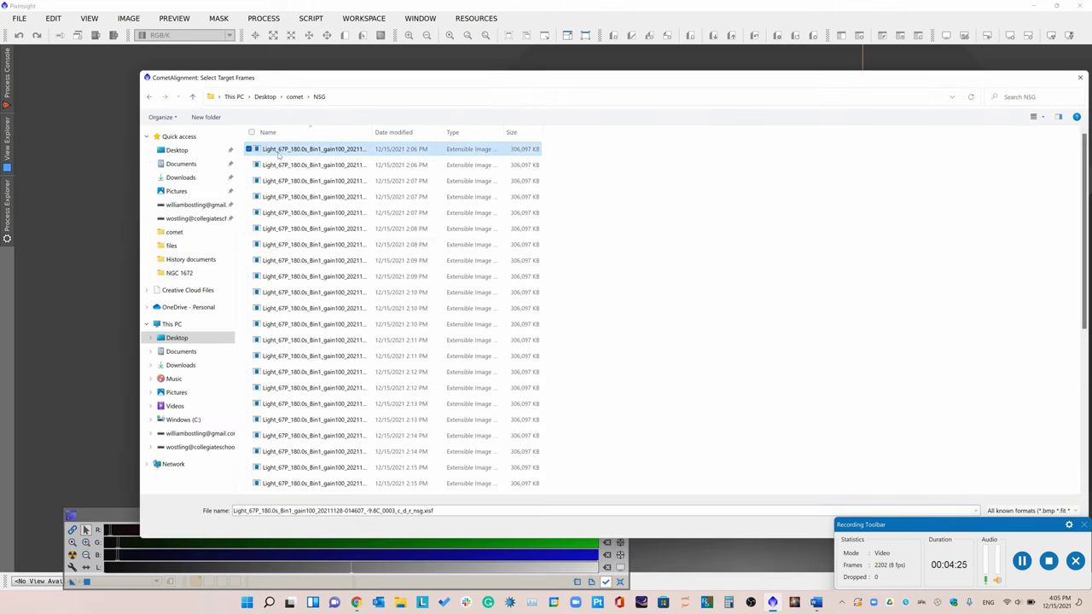
pyautogui.hotkey('ctrl', 'a')
pyautogui.moveTo(305, 77); pyautogui.dragTo(222, 47)
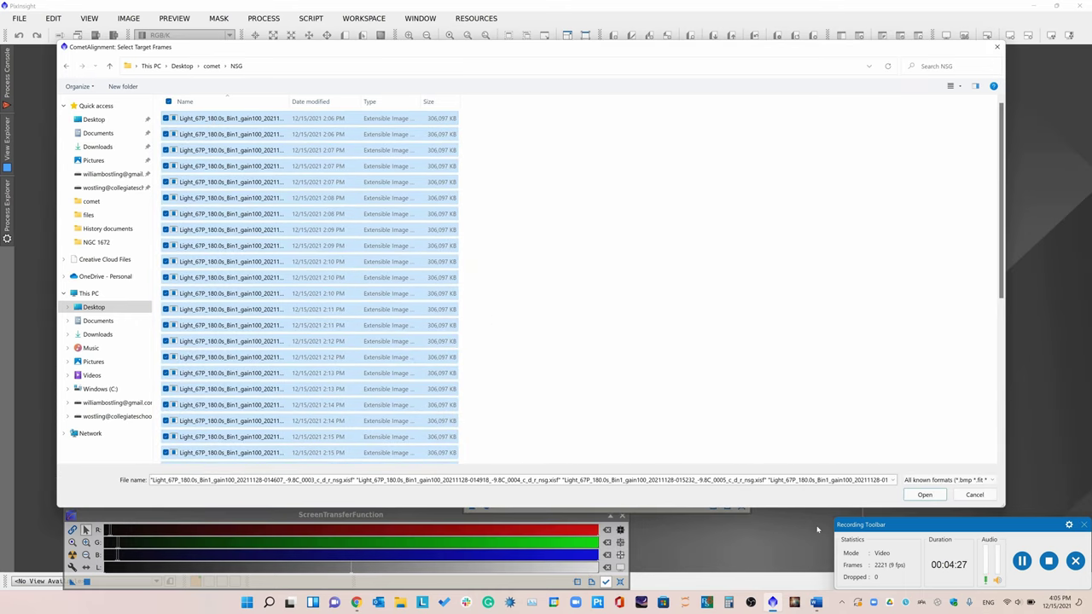
pyautogui.click(922, 494)
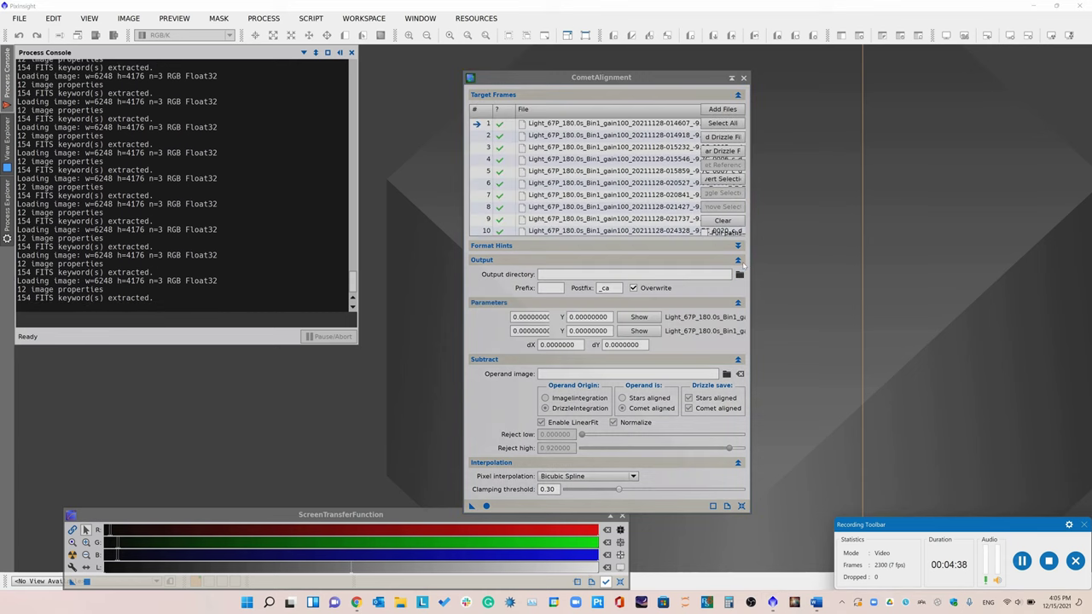
# Create a folder named comet_subtracted inside the comet folder on the Desktop and set it as the CometAlignment output directory.
pyautogui.click(739, 274)
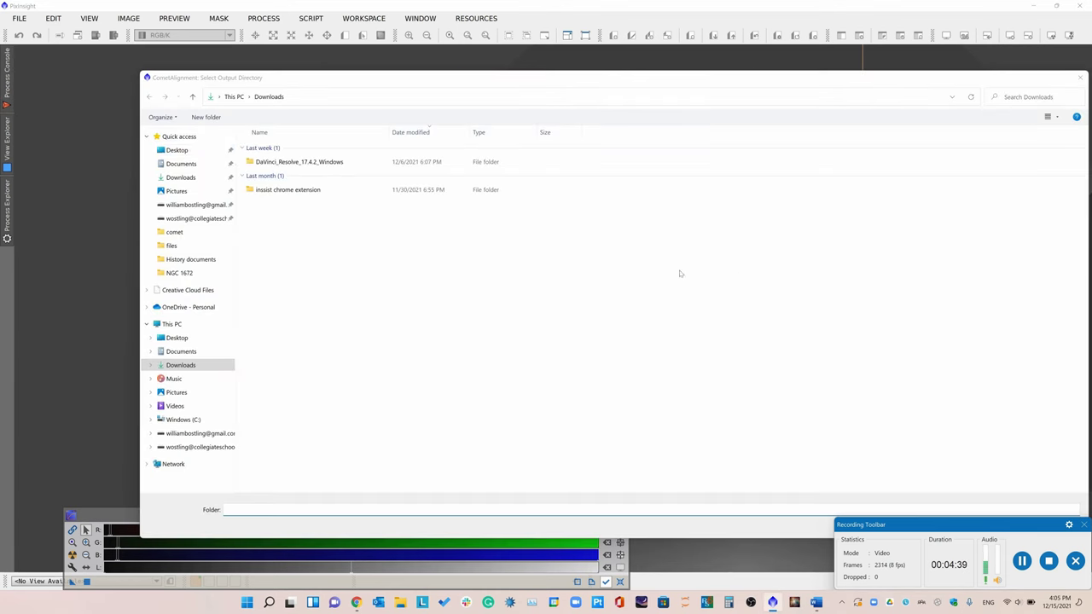
pyautogui.click(192, 153)
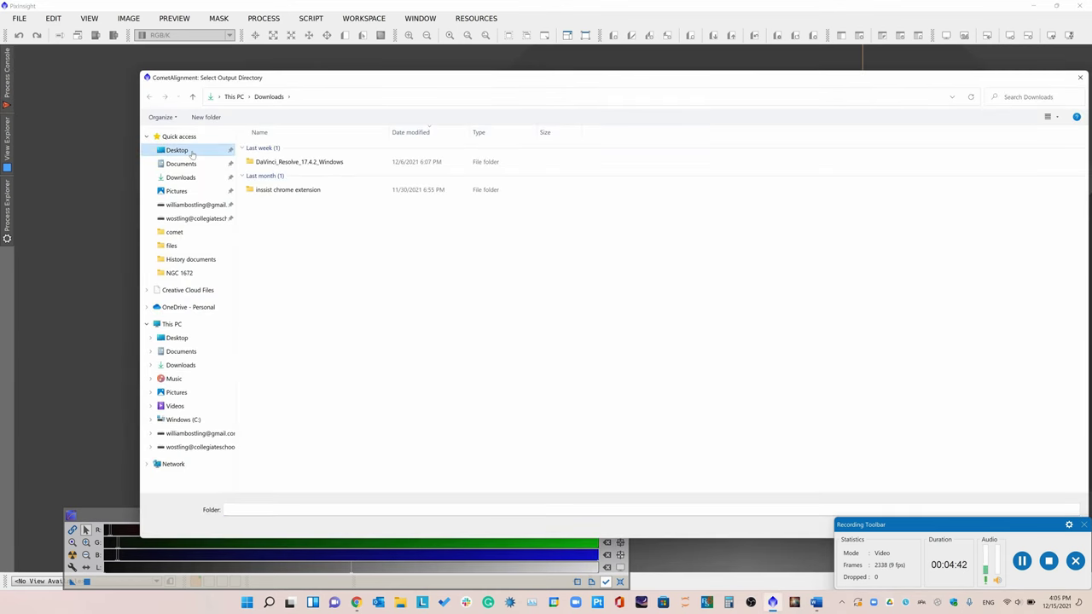
pyautogui.click(600, 174)
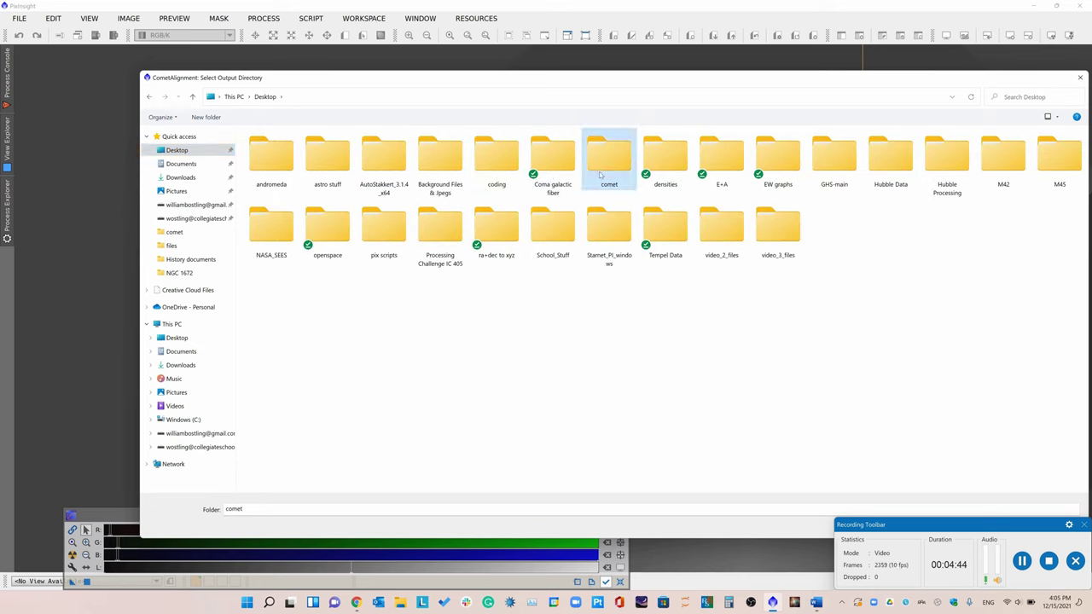
pyautogui.doubleClick(600, 174)
pyautogui.rightClick(300, 345)
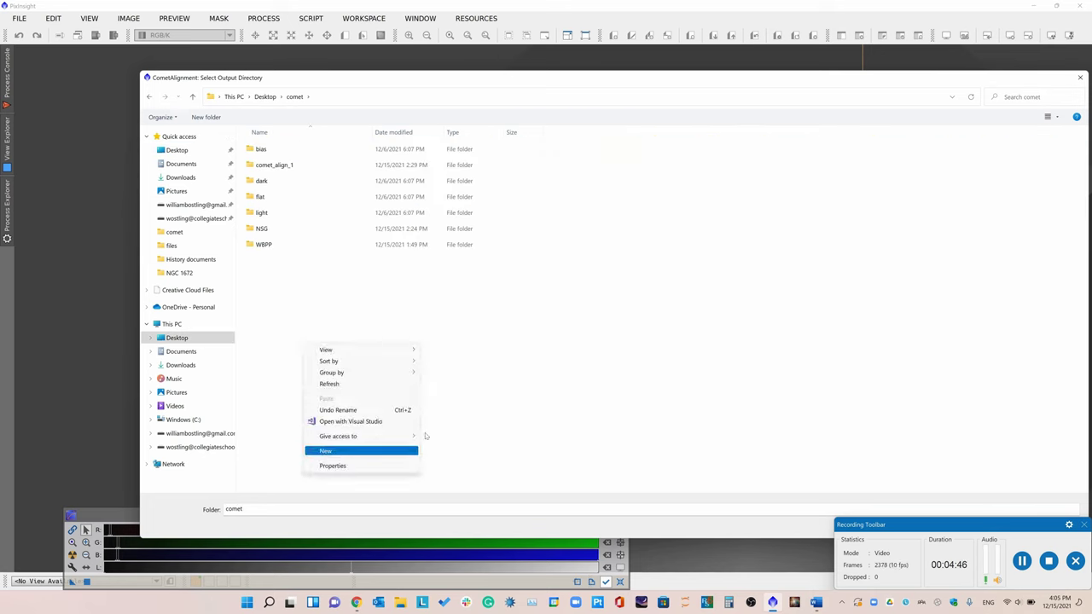
pyautogui.moveTo(362, 450)
pyautogui.click(451, 452)
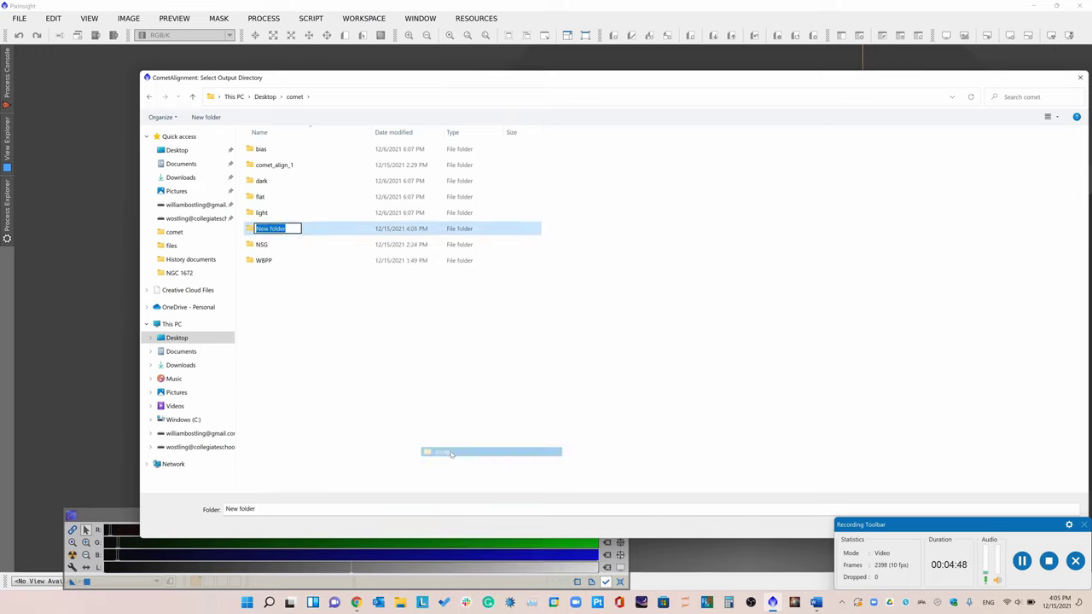
pyautogui.write('comet_')
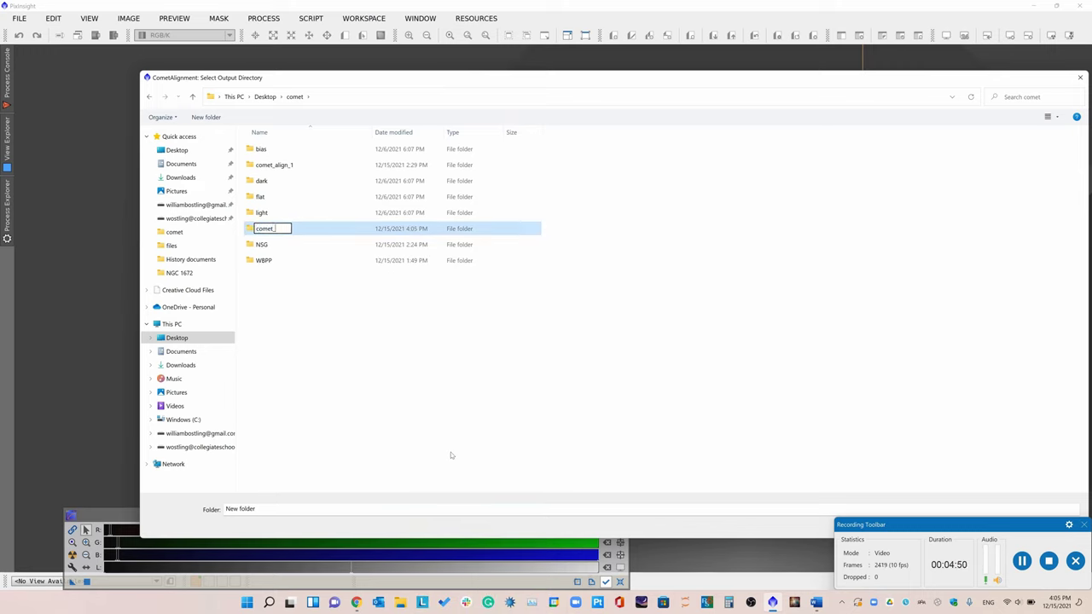
pyautogui.write('subtracted')
pyautogui.press('Return')
pyautogui.moveTo(335, 72); pyautogui.dragTo(265, 57)
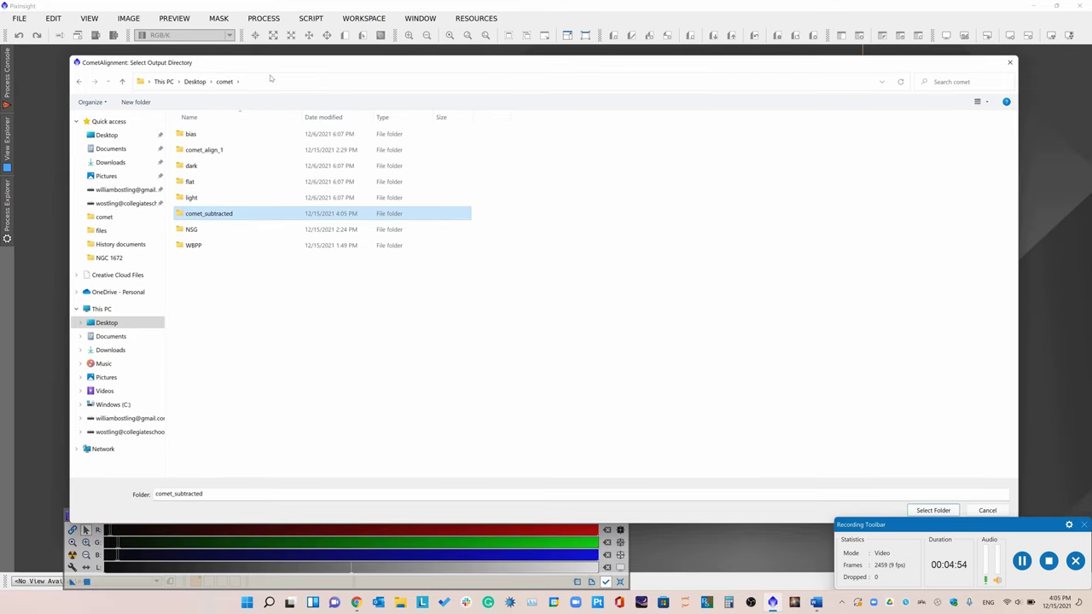
pyautogui.click(933, 510)
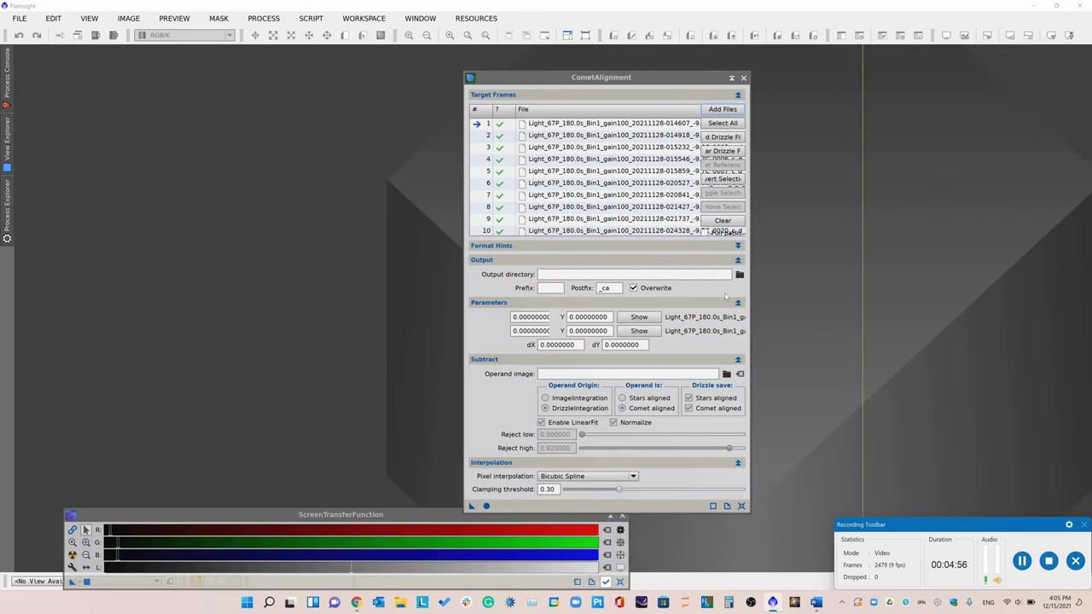
# Show the first target frame with an auto stretch, mark the comet's nucleus as its position, and close the frame.
pyautogui.click(638, 317)
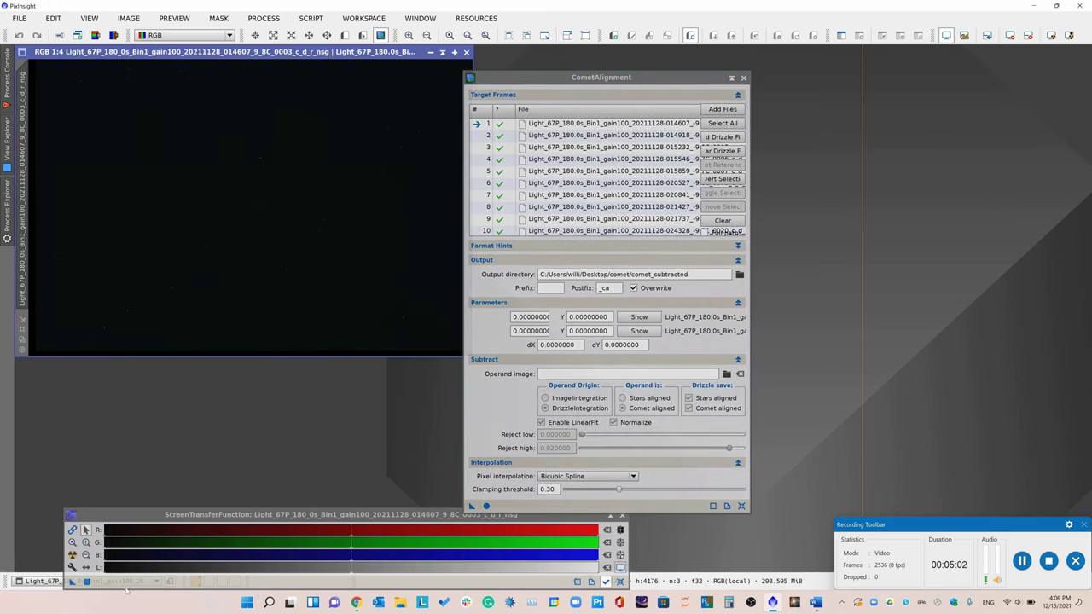
pyautogui.click(71, 554)
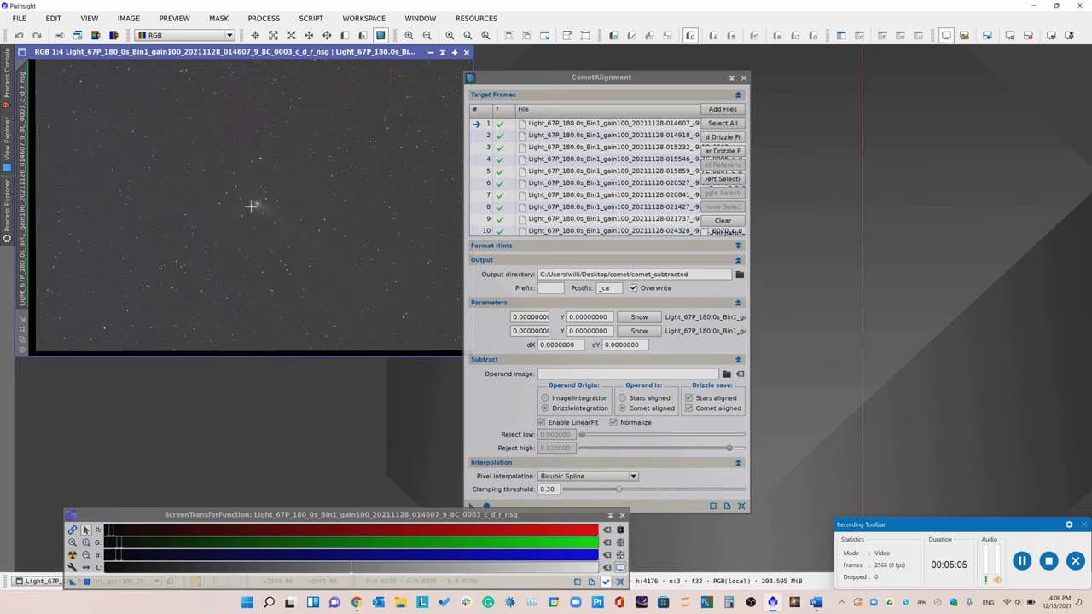
pyautogui.scroll(2, 252, 206)
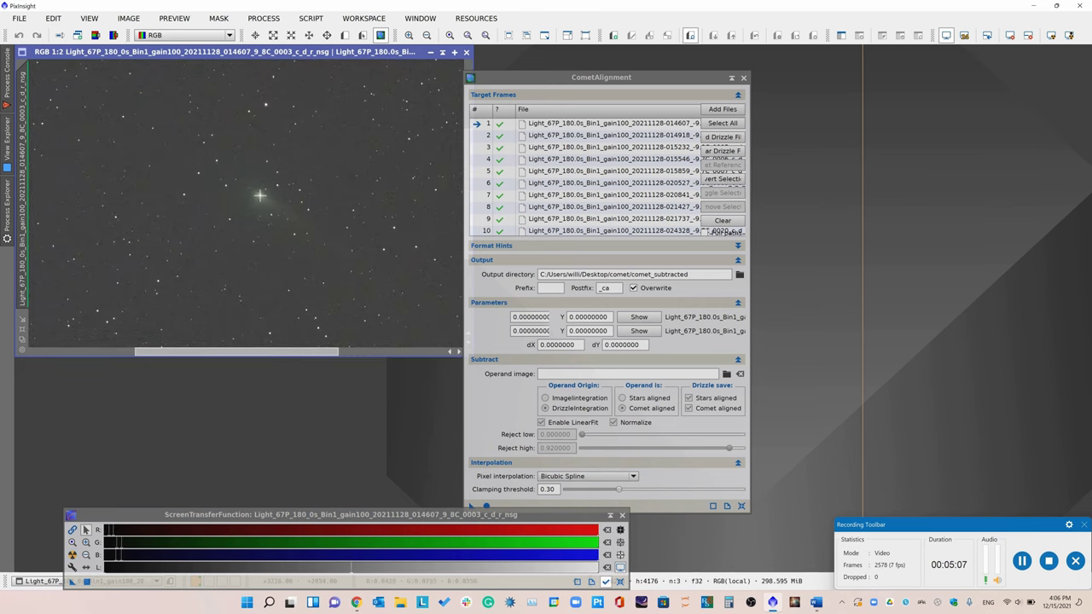
pyautogui.click(260, 195)
pyautogui.scroll(4, 324, 198)
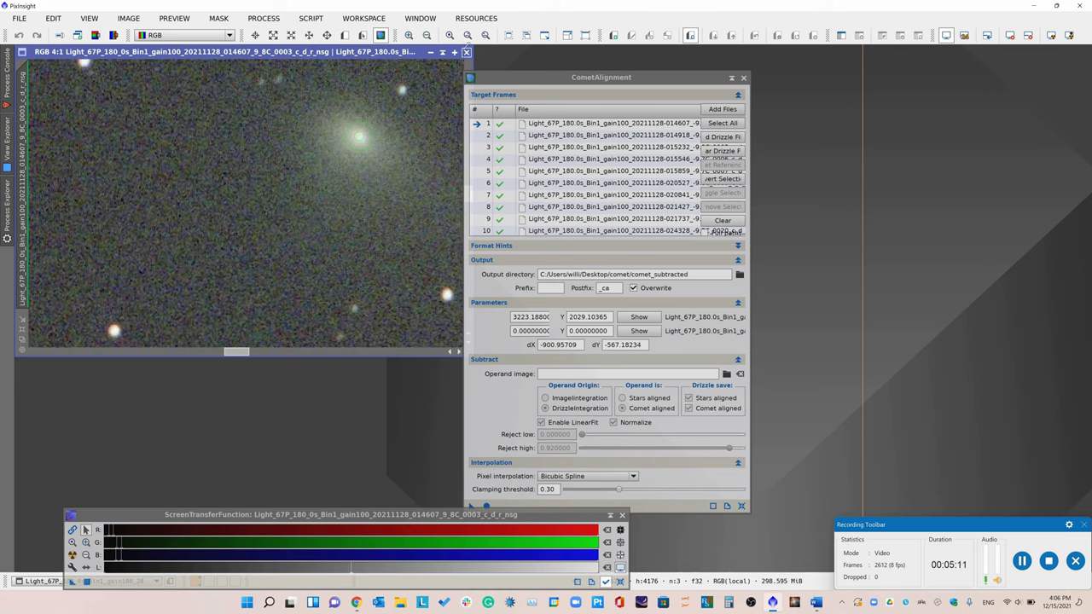
pyautogui.click(465, 53)
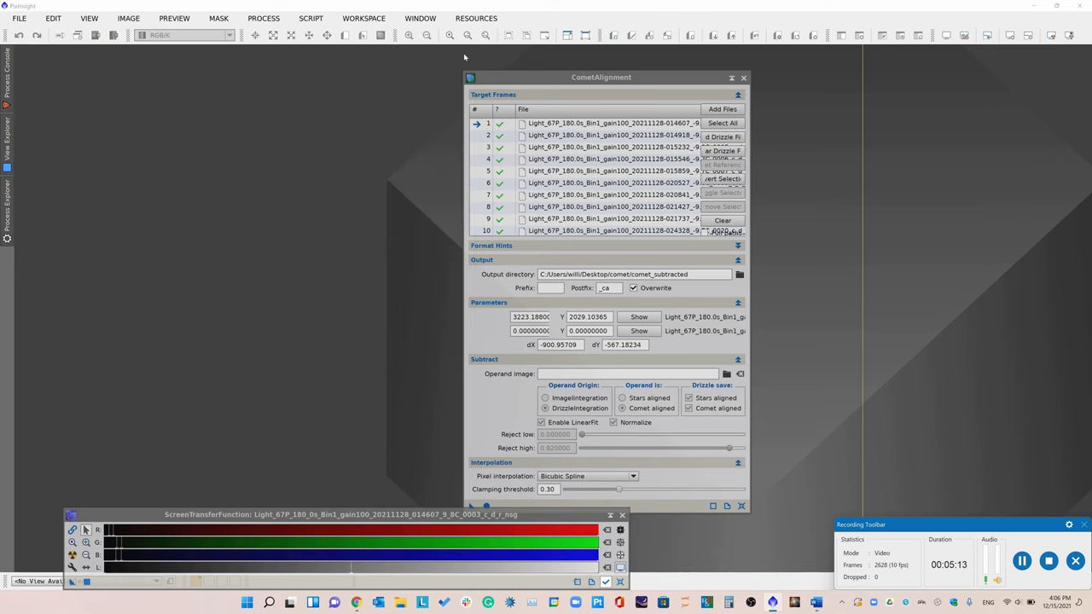
# Show the last target frame with an auto stretch, mark the comet's nucleus as its position, and close the frame.
pyautogui.click(640, 331)
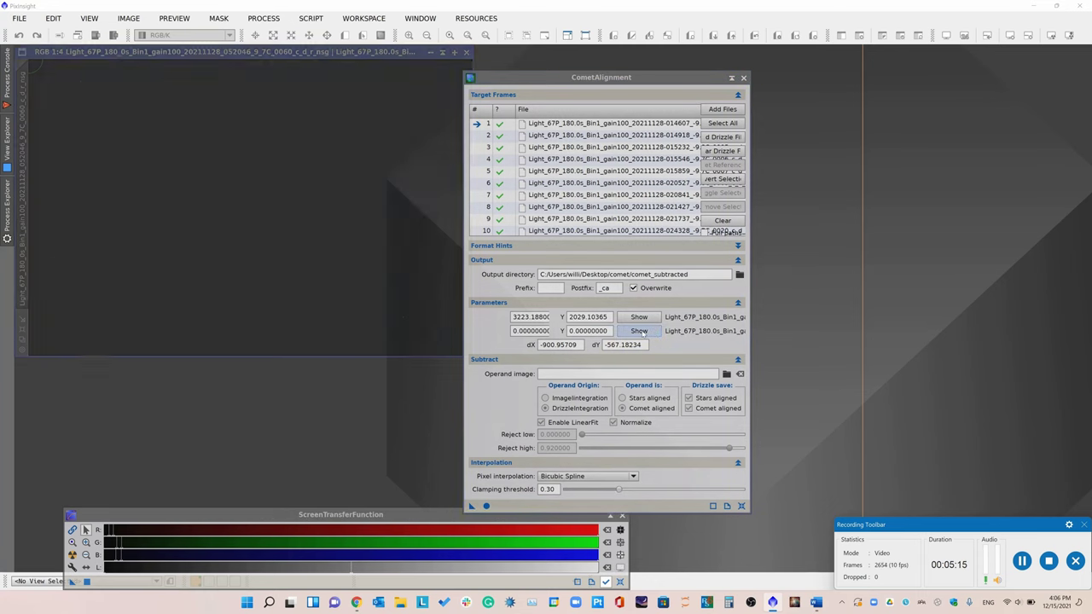
pyautogui.click(72, 554)
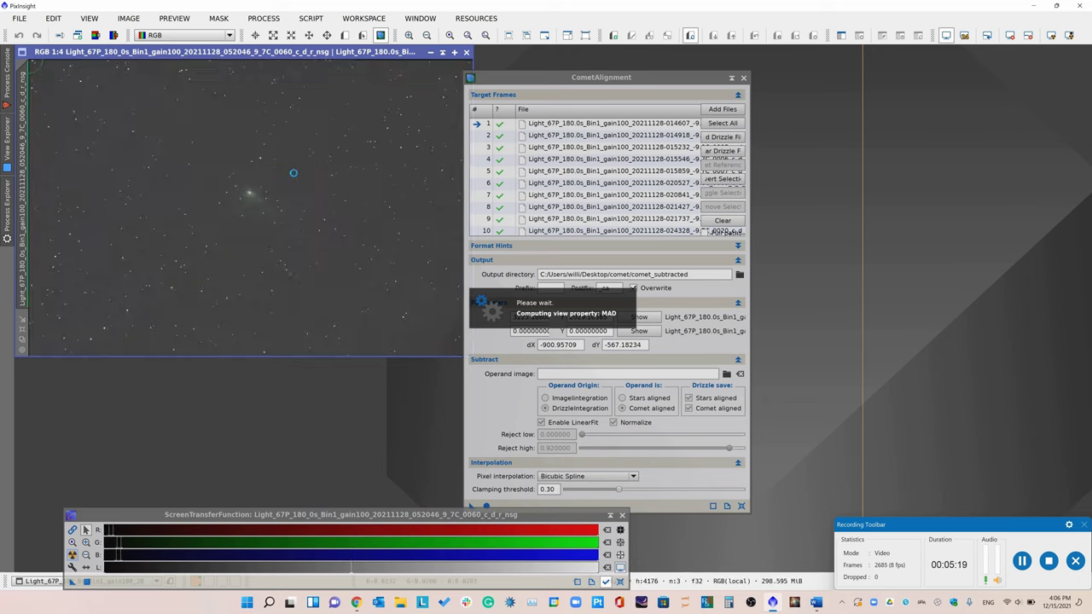
pyautogui.scroll(2, 292, 170)
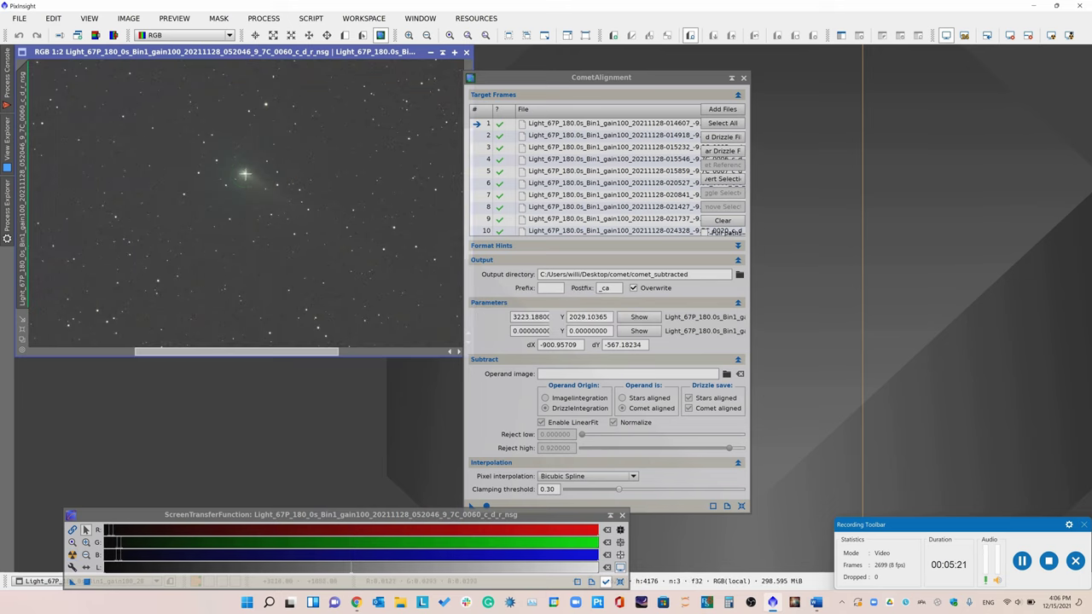
pyautogui.click(244, 174)
pyautogui.scroll(2, 273, 167)
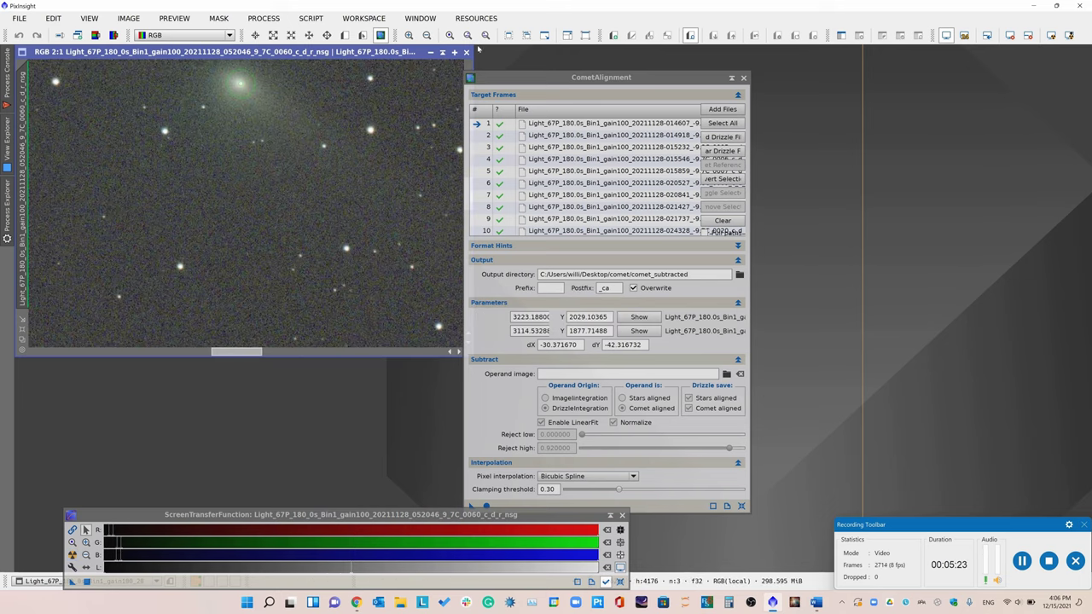
pyautogui.click(467, 52)
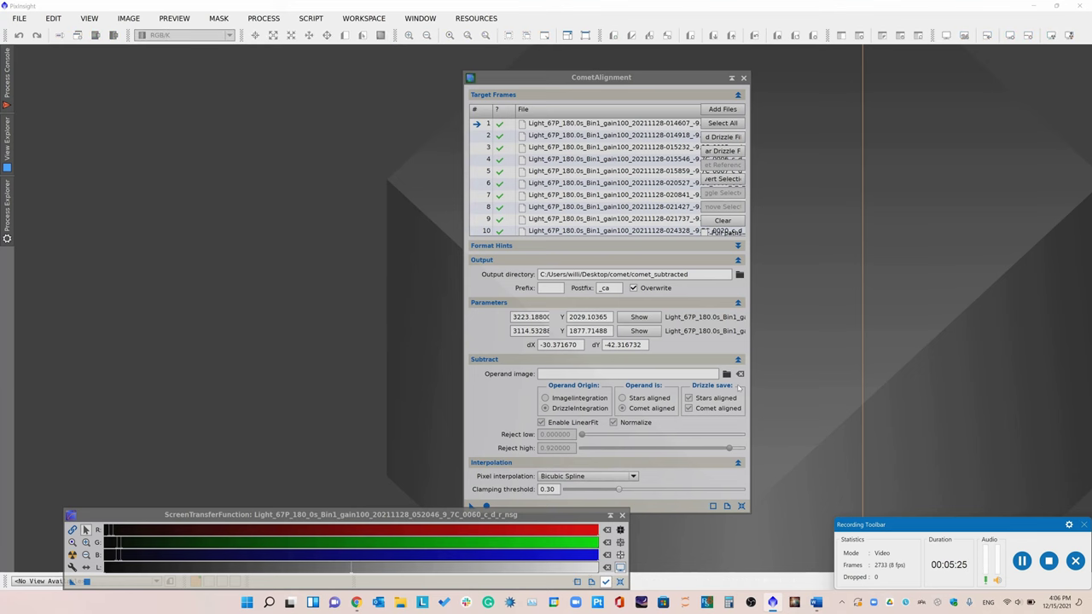
# Load comet_masked.xisf from the comet folder as the operand image to subtract from the target frames.
pyautogui.click(726, 374)
pyautogui.click(726, 374)
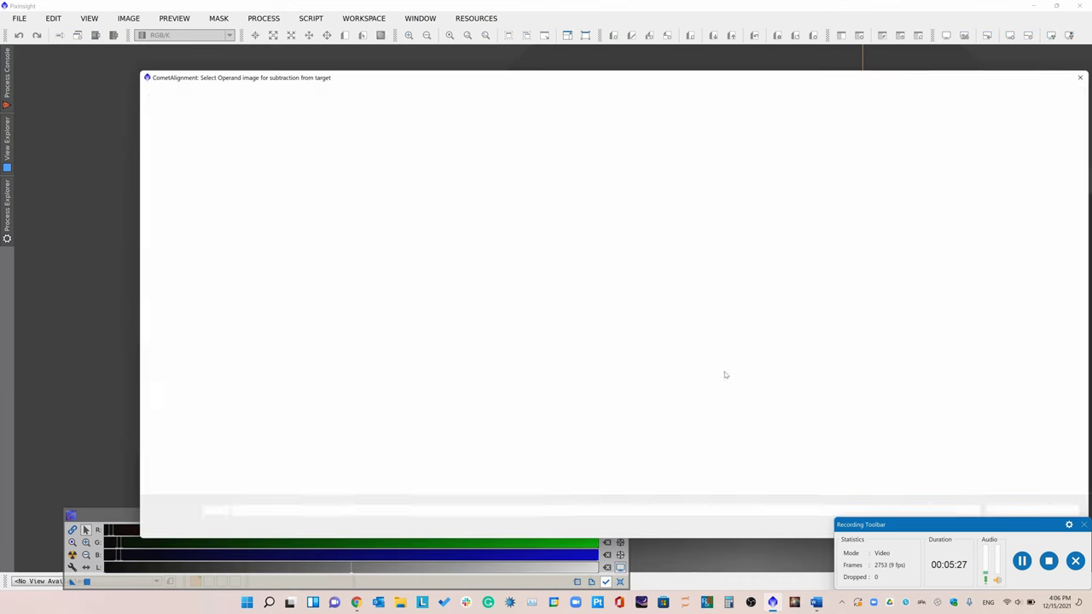
pyautogui.click(292, 96)
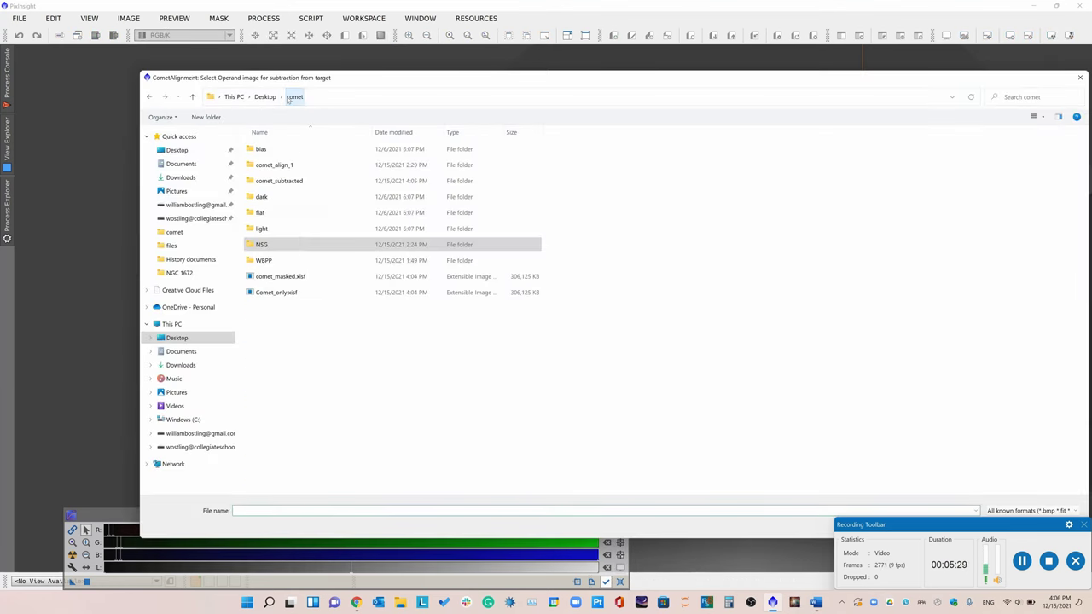
pyautogui.click(271, 276)
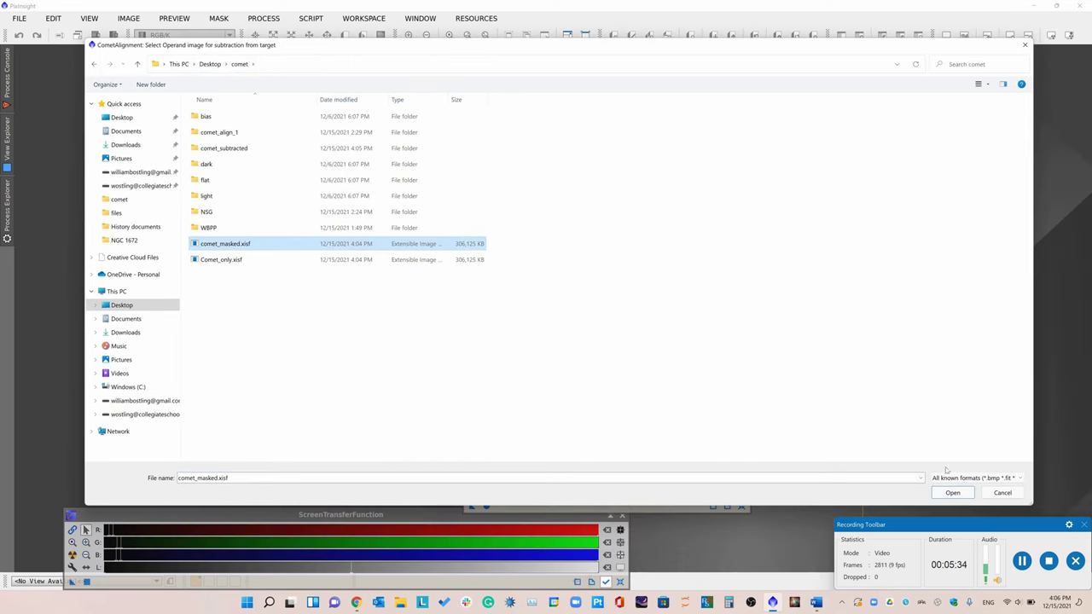
pyautogui.click(952, 493)
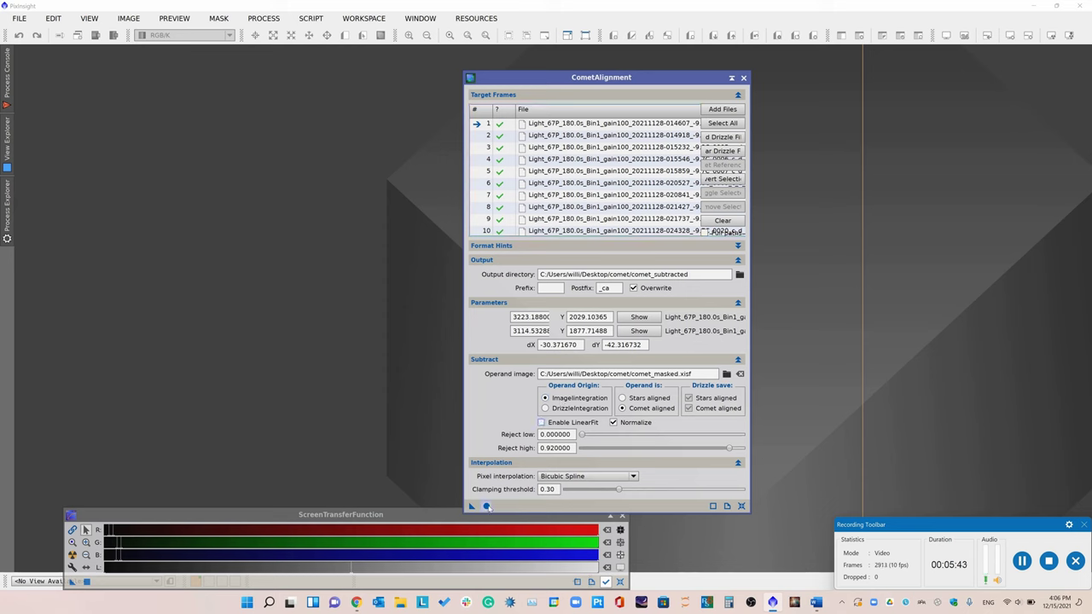
# Run CometAlignment on the target frames with comet_masked.xisf as the subtraction operand, and close the process window.
pyautogui.click(487, 506)
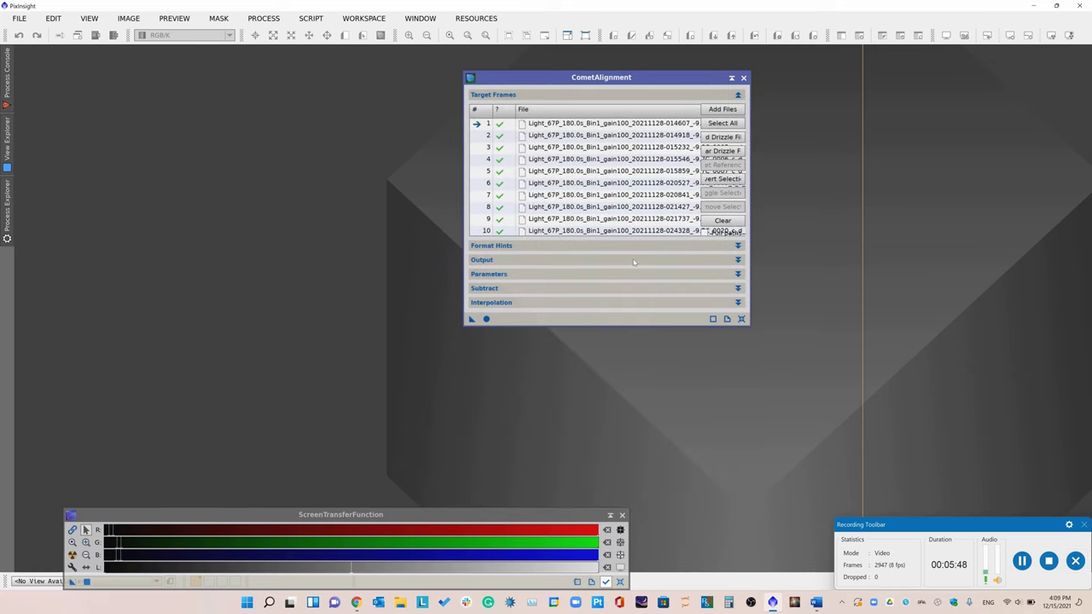
pyautogui.click(743, 78)
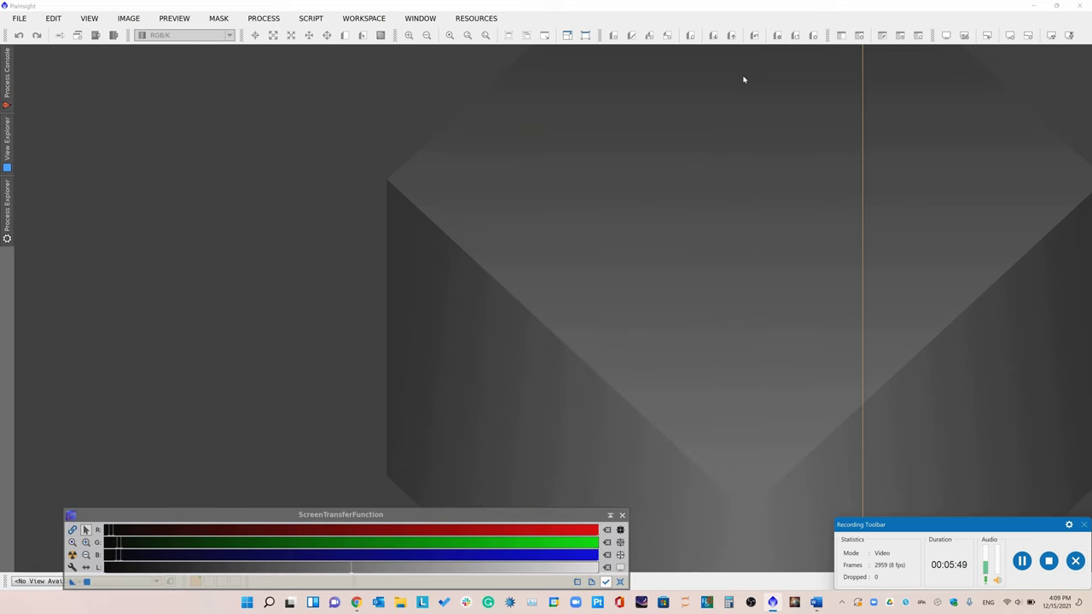
# Open the first and last light frames (0003 and 0060) from the comet_subtracted folder.
pyautogui.click(19, 19)
pyautogui.press('Escape')
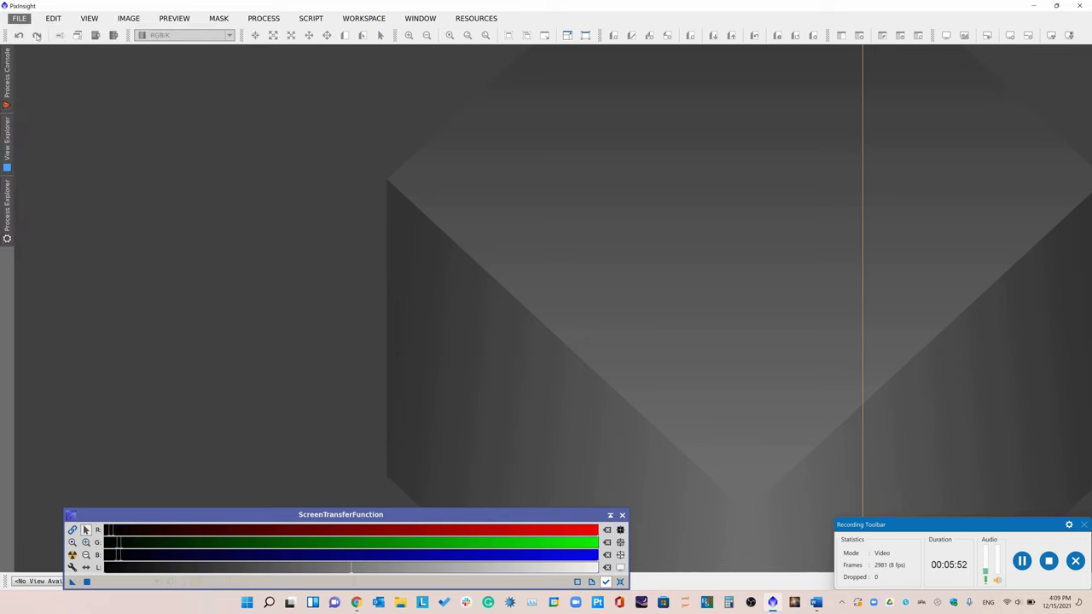
pyautogui.click(37, 35)
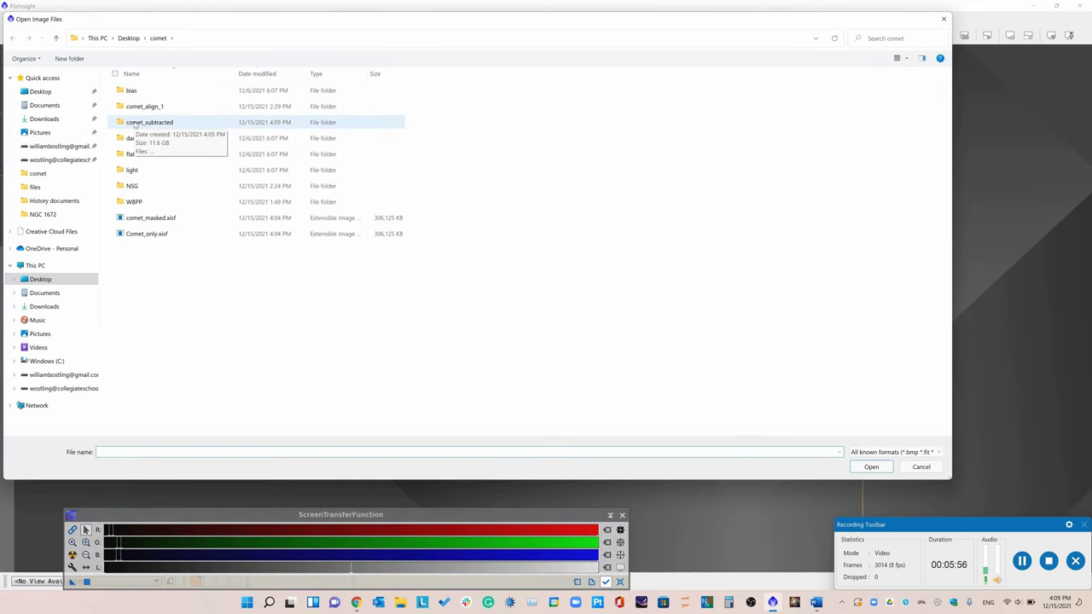
pyautogui.doubleClick(134, 124)
pyautogui.click(126, 94)
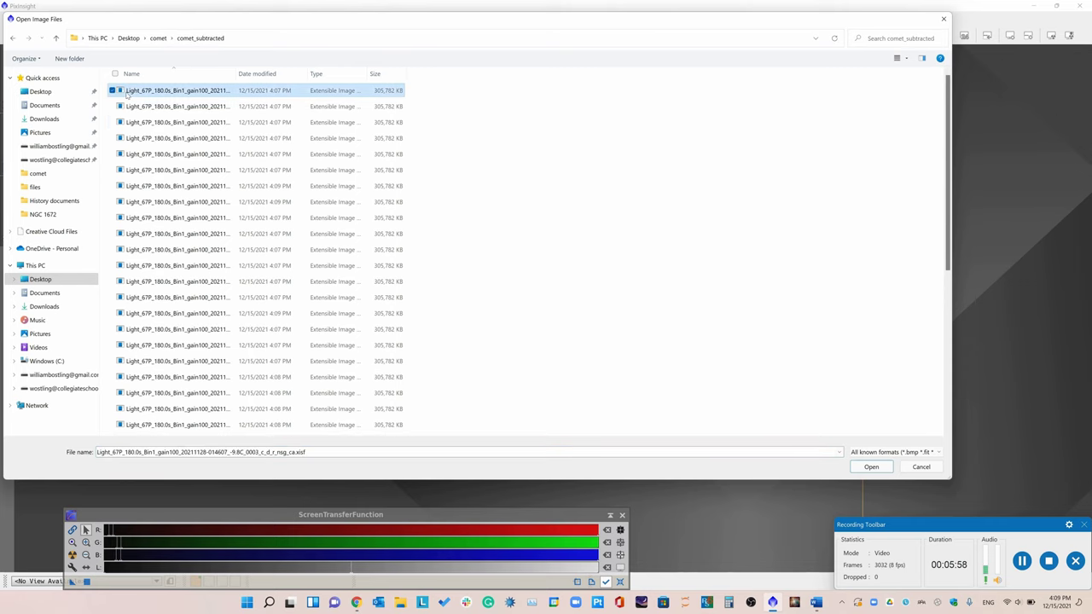
pyautogui.scroll(-5, 109, 411)
pyautogui.click(113, 429)
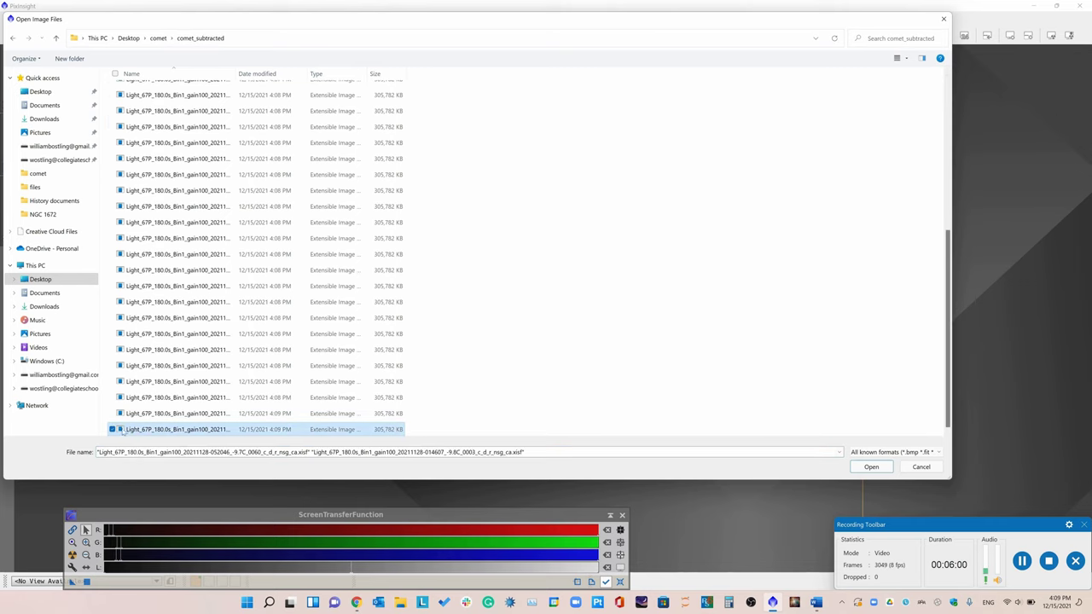
pyautogui.click(881, 466)
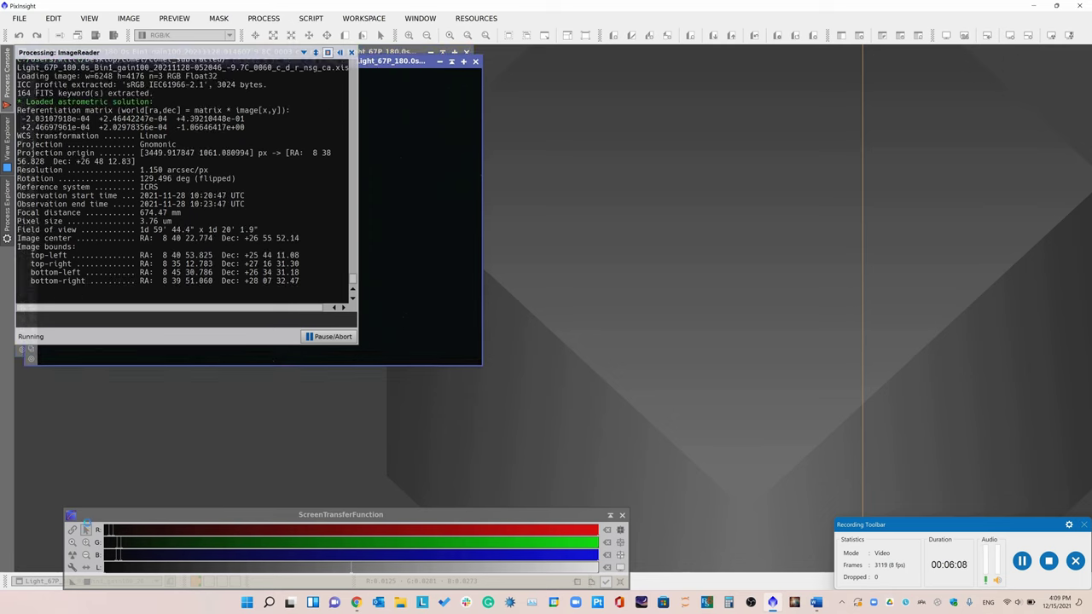
# Auto-stretch the display of both opened frames and move the 0060 frame beside the 0003 frame to compare them.
pyautogui.hotkey('ctrl', 'a')
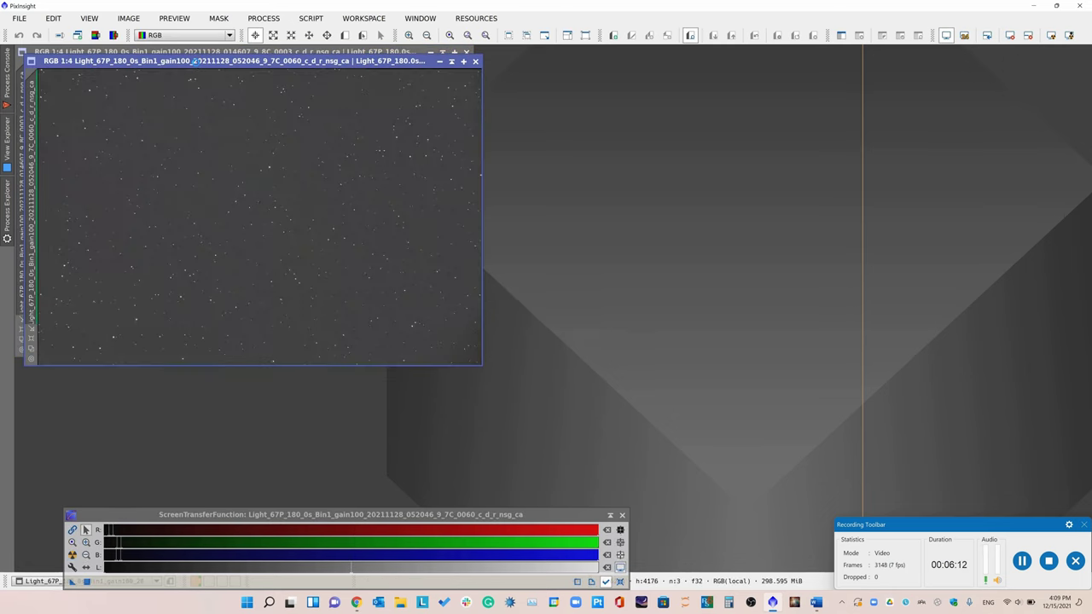
pyautogui.moveTo(195, 61); pyautogui.dragTo(739, 96)
pyautogui.click(431, 181)
pyautogui.click(246, 276)
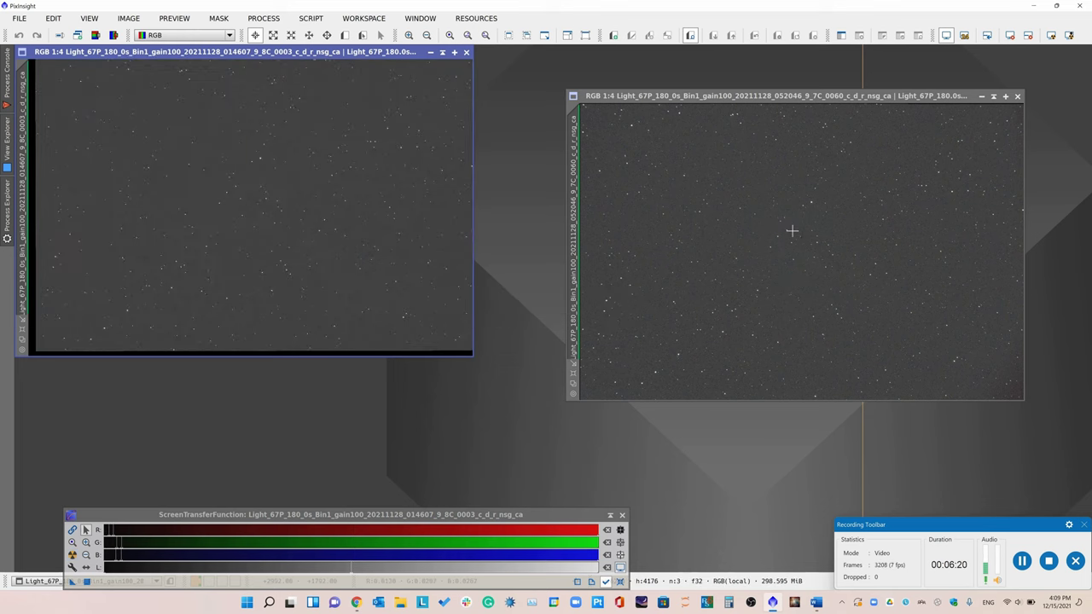
pyautogui.click(853, 191)
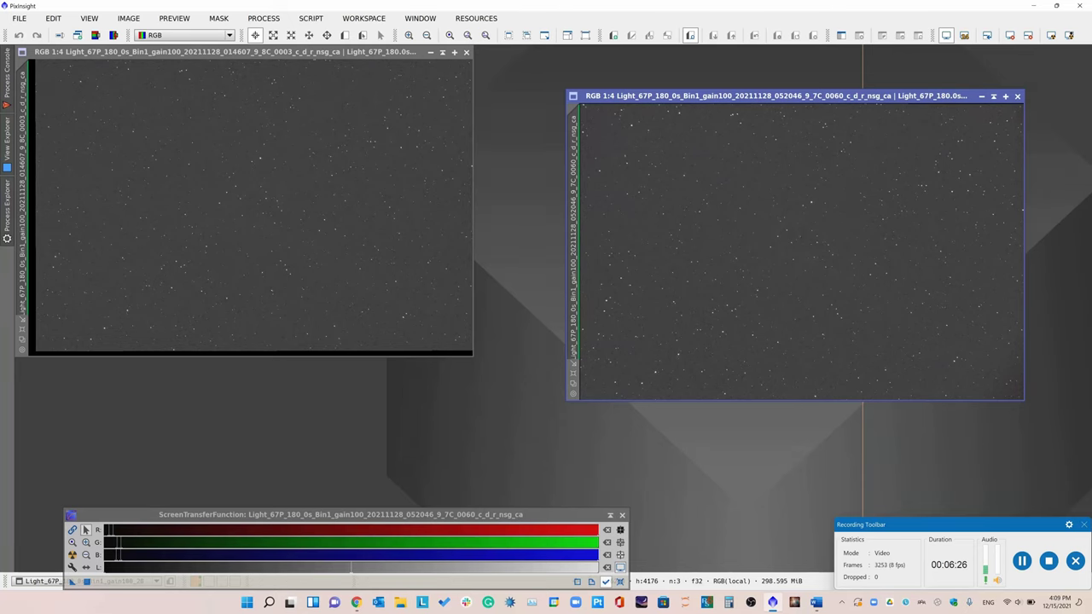
# Define a preview about 932 pixels high around the comet's position near the centre of frame 0060 and display it in an enlarged window.
pyautogui.moveTo(751, 96); pyautogui.dragTo(603, 134)
pyautogui.scroll(2, 616, 239)
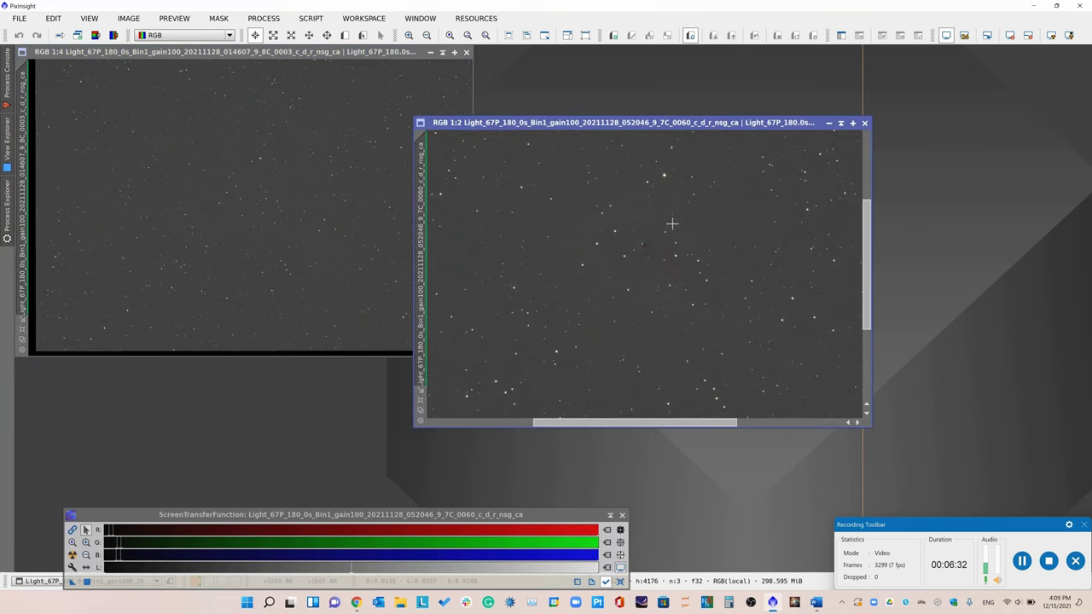
pyautogui.scroll(-2, 641, 241)
pyautogui.scroll(1, 641, 241)
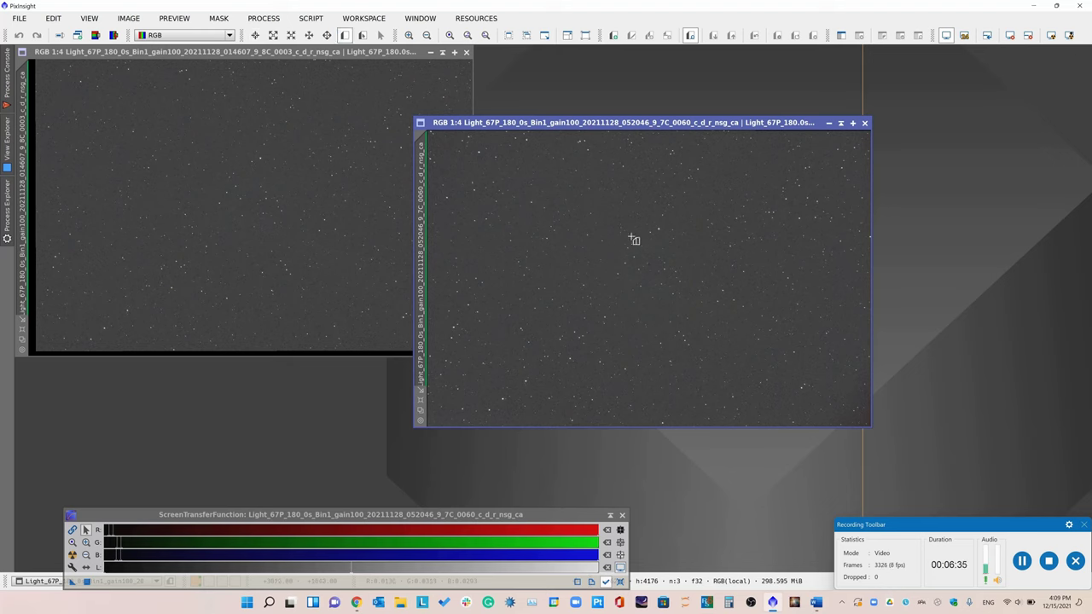
pyautogui.moveTo(633, 236); pyautogui.dragTo(684, 299)
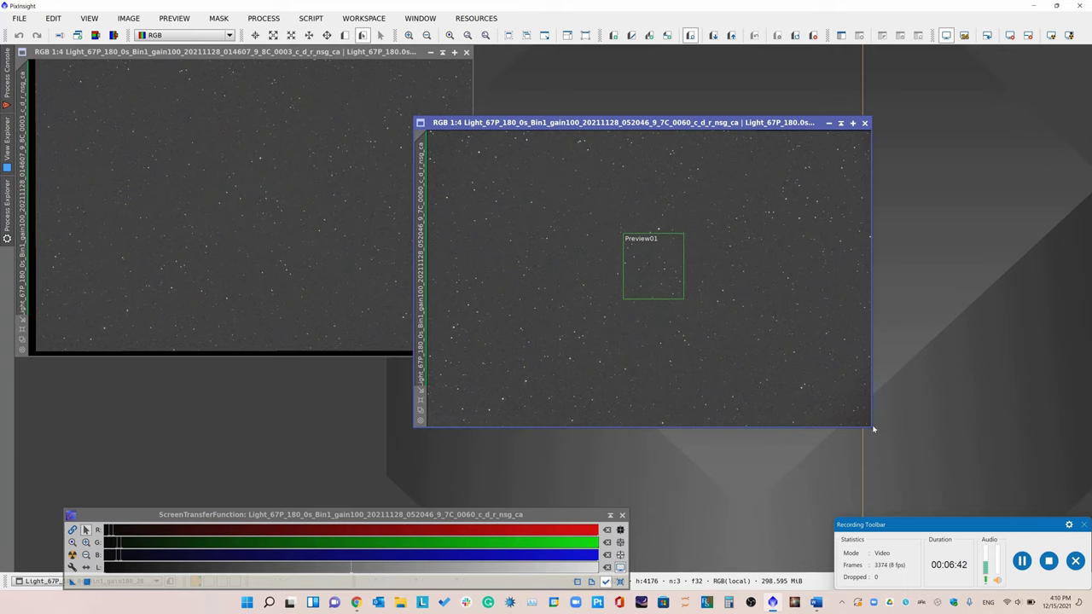
pyautogui.moveTo(871, 427); pyautogui.dragTo(928, 513)
pyautogui.click(421, 415)
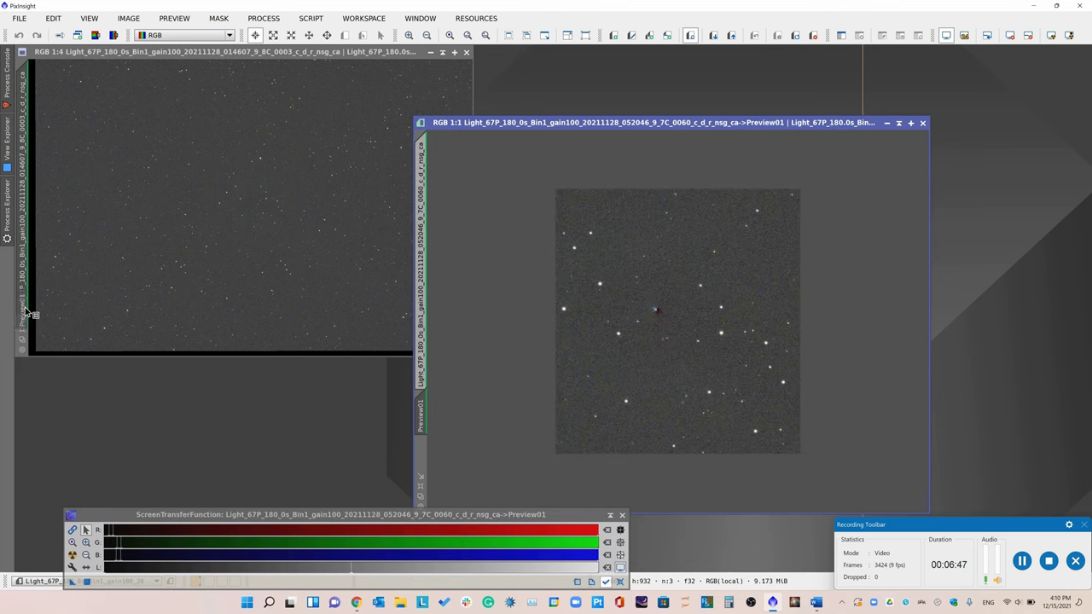
# Enlarge the window of frame 0003, copy Preview01 from frame 0060 onto it, and display that preview.
pyautogui.scroll(1, 34, 312)
pyautogui.scroll(-1, 257, 239)
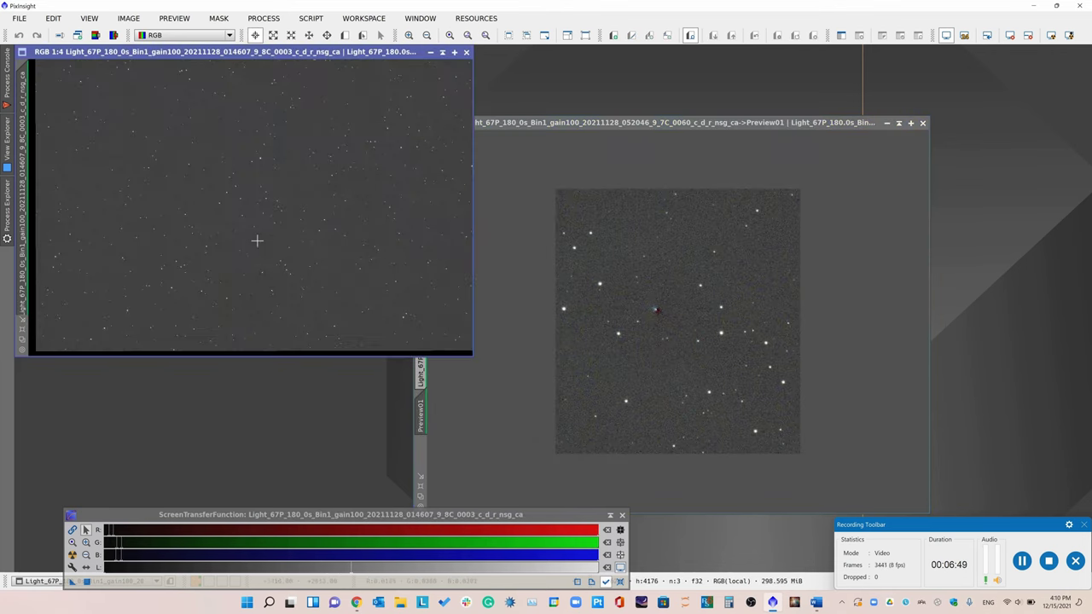
pyautogui.moveTo(471, 354); pyautogui.dragTo(506, 421)
pyautogui.click(624, 369)
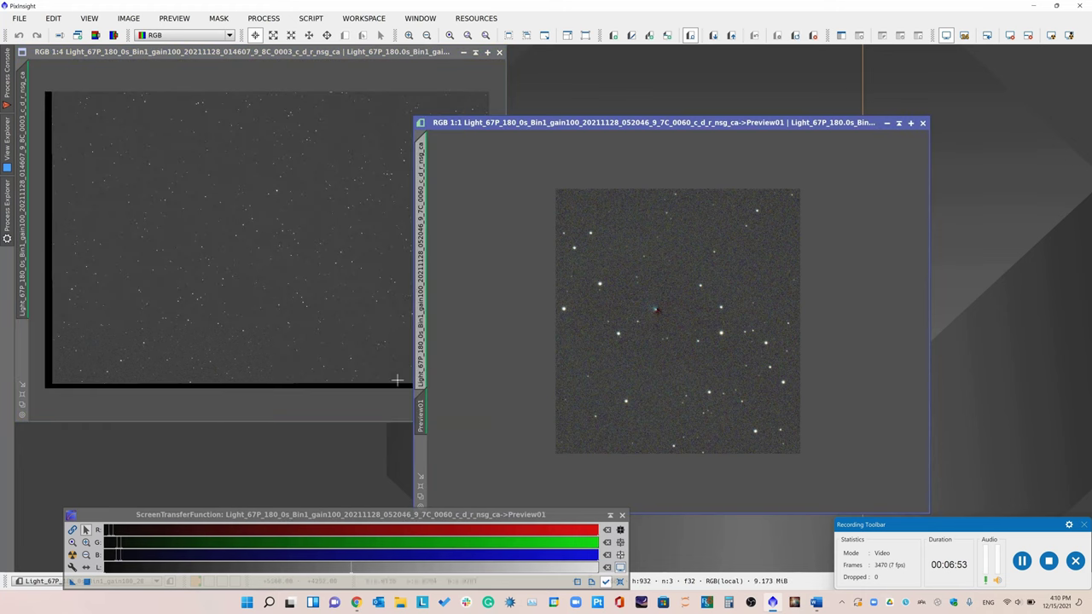
pyautogui.moveTo(421, 406); pyautogui.dragTo(22, 345)
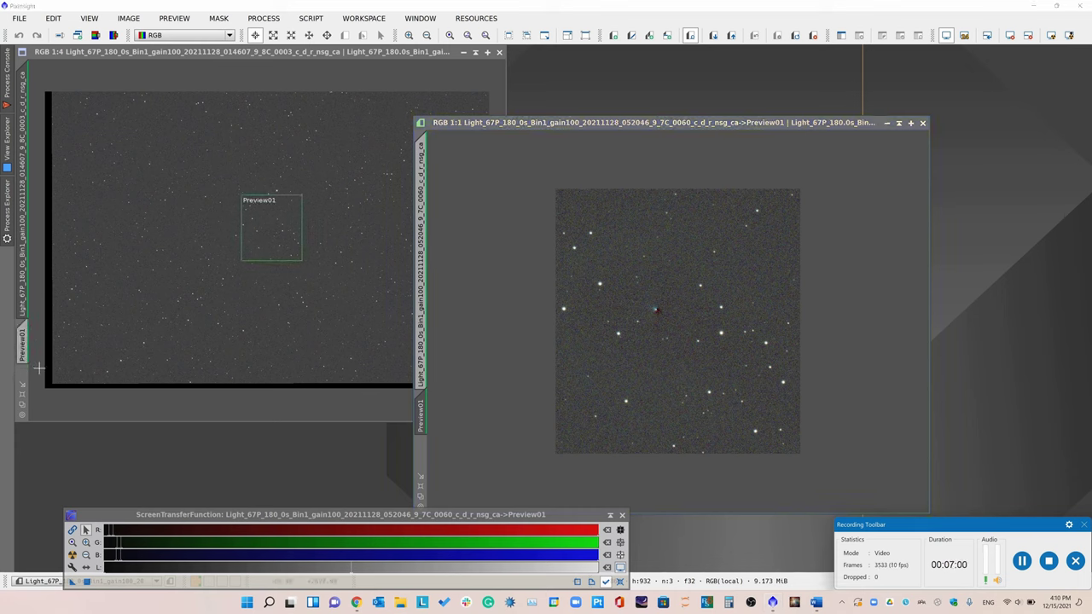
pyautogui.click(23, 345)
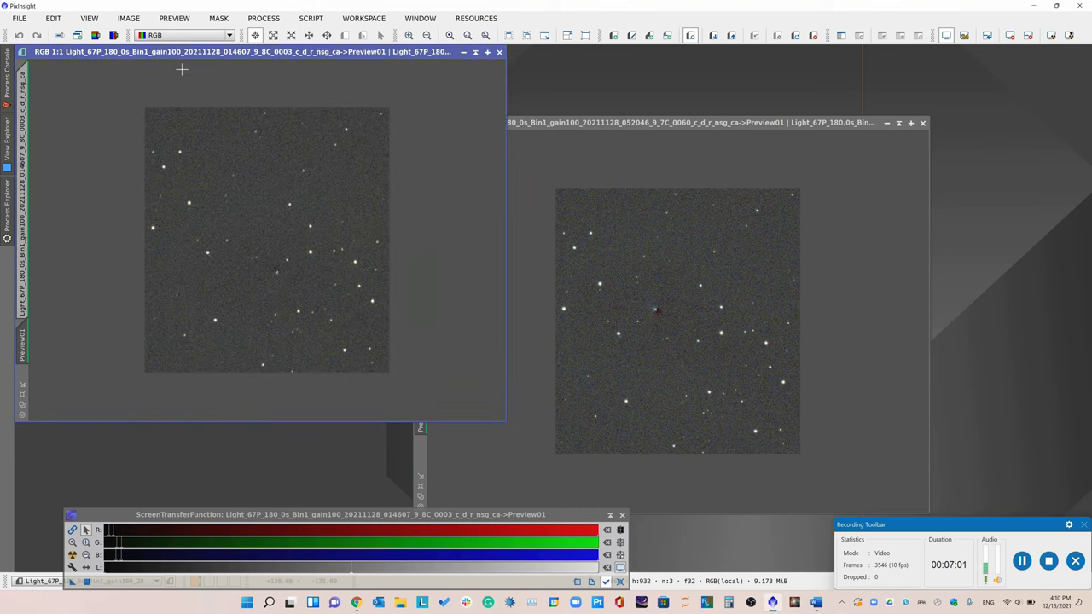
# Fit both image windows to their previews and place them side by side to compare the comet residue.
pyautogui.click(89, 18)
pyautogui.click(158, 205)
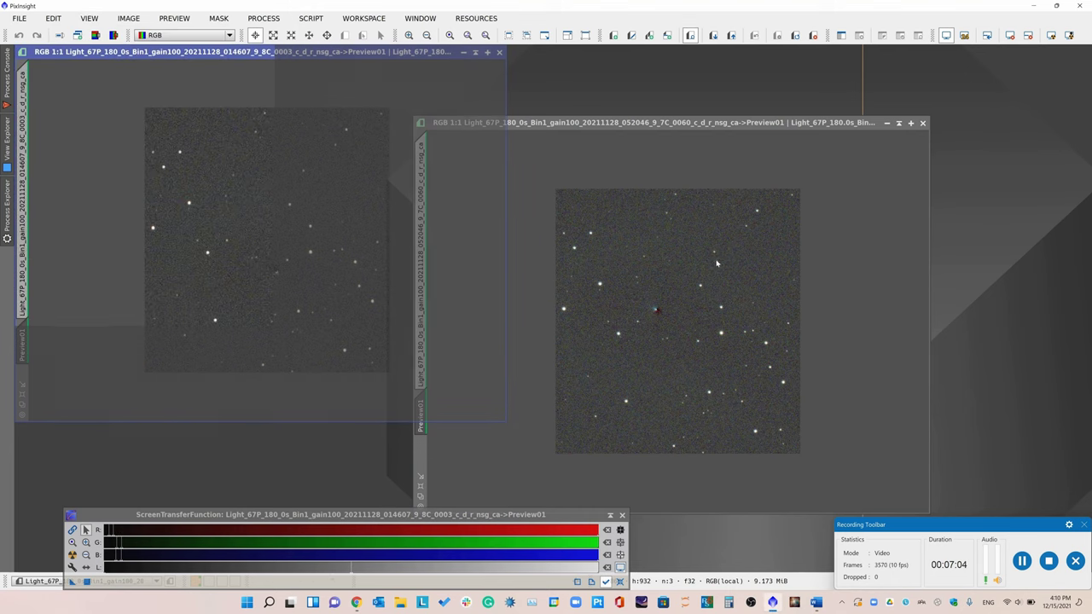
pyautogui.click(53, 18)
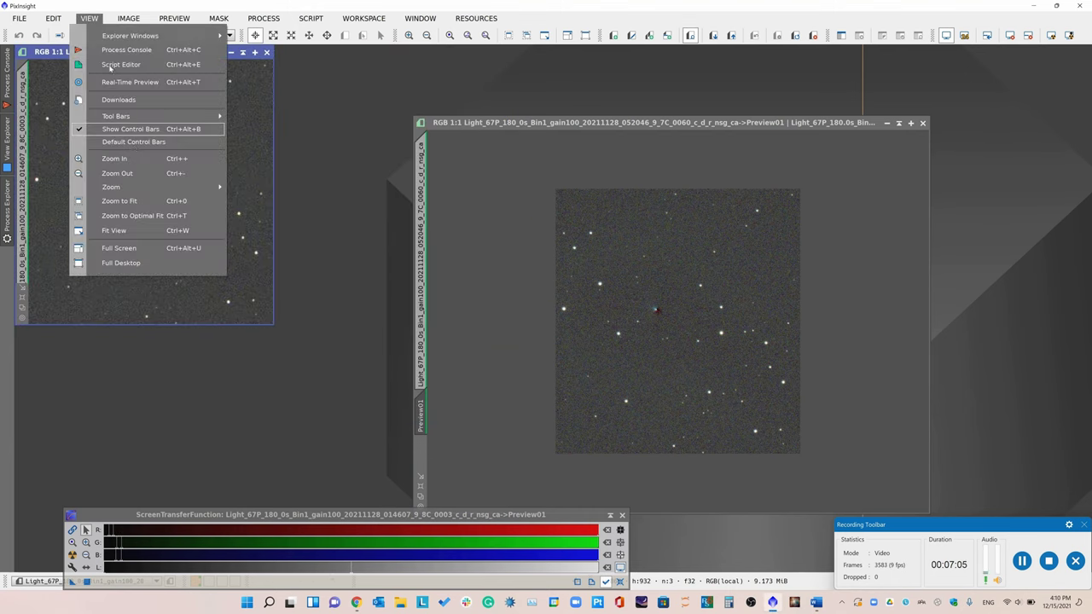
pyautogui.click(352, 176)
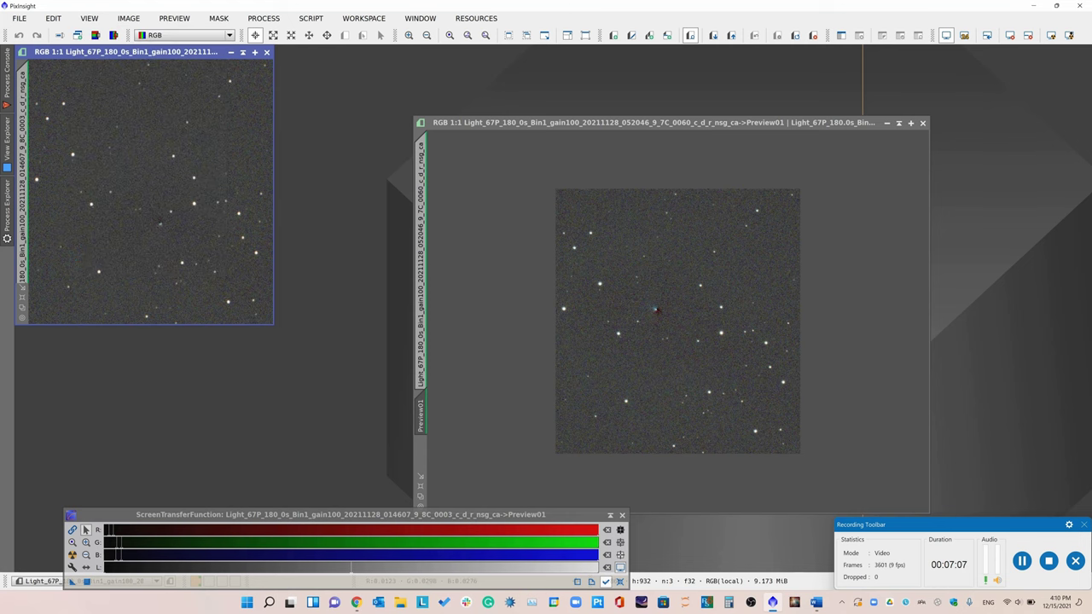
pyautogui.moveTo(544, 122); pyautogui.dragTo(439, 81)
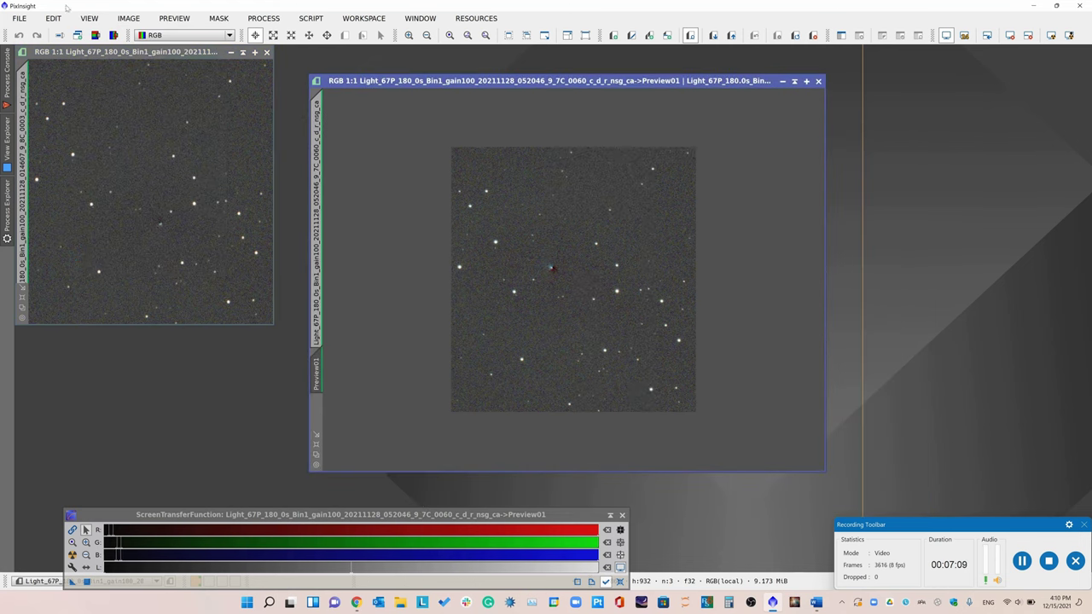
pyautogui.click(89, 18)
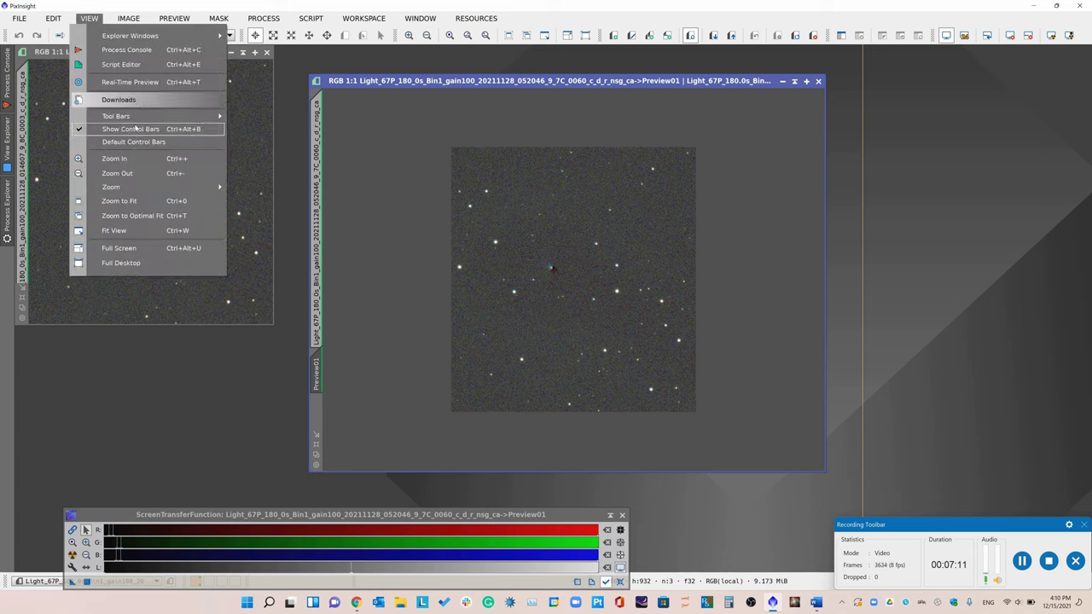
pyautogui.click(135, 200)
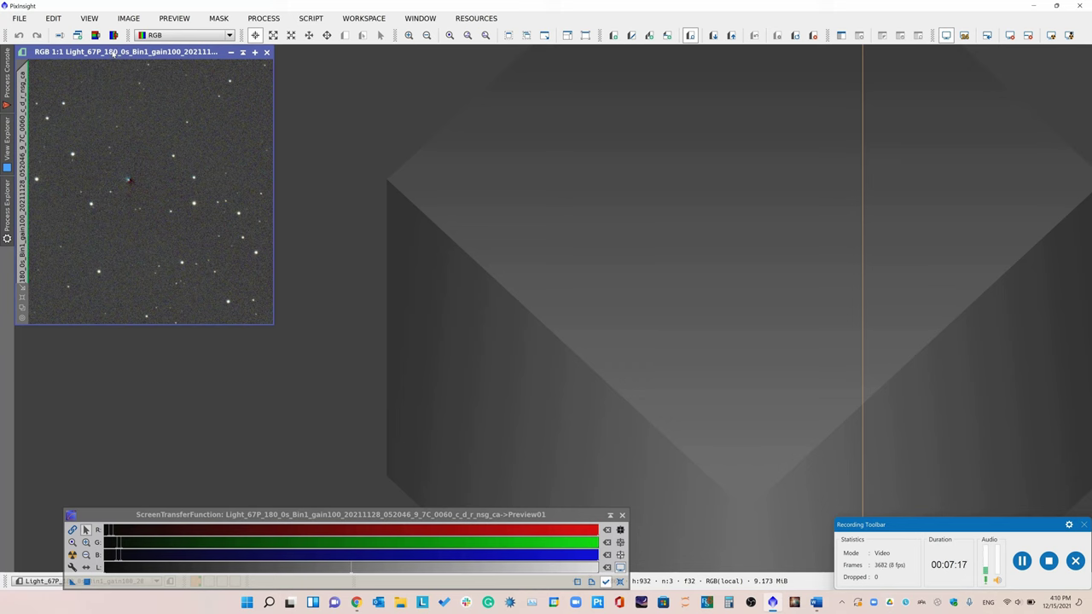
pyautogui.moveTo(113, 53); pyautogui.dragTo(432, 70)
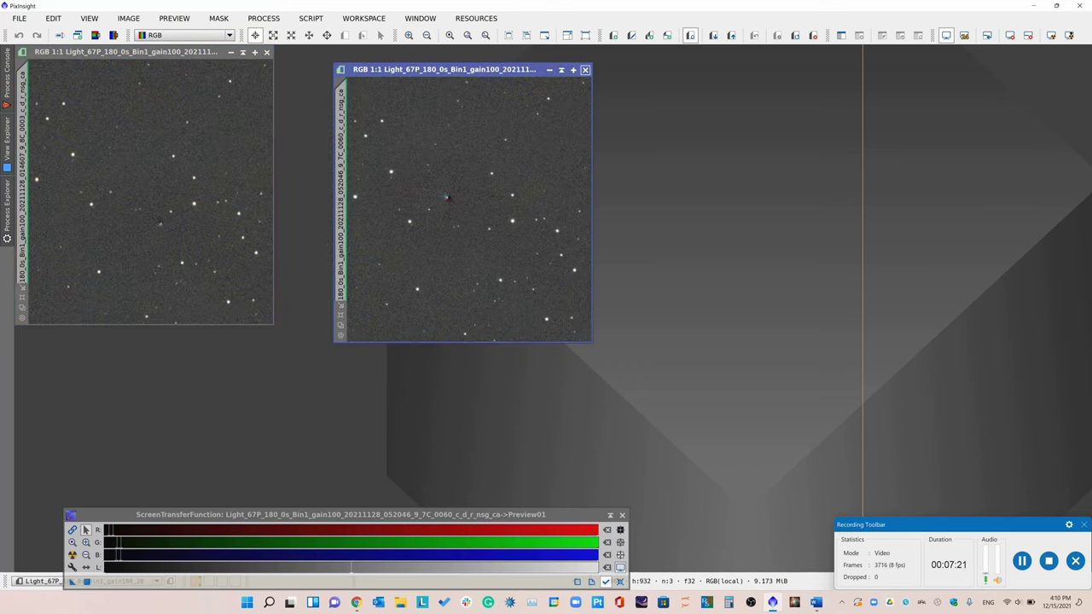
# Close both comet-subtracted frames.
pyautogui.hotkey('ctrl', 'w')
pyautogui.click(267, 52)
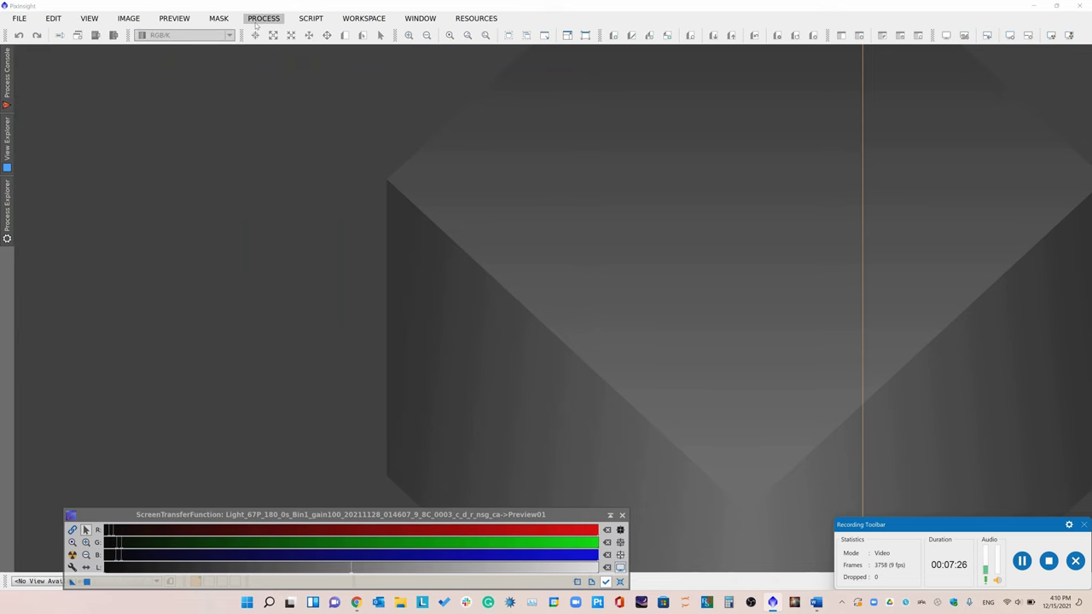
# Open StarAlignment and choose the first frame in comet_subtracted (014607, 0003) as a file-based reference image.
pyautogui.click(255, 24)
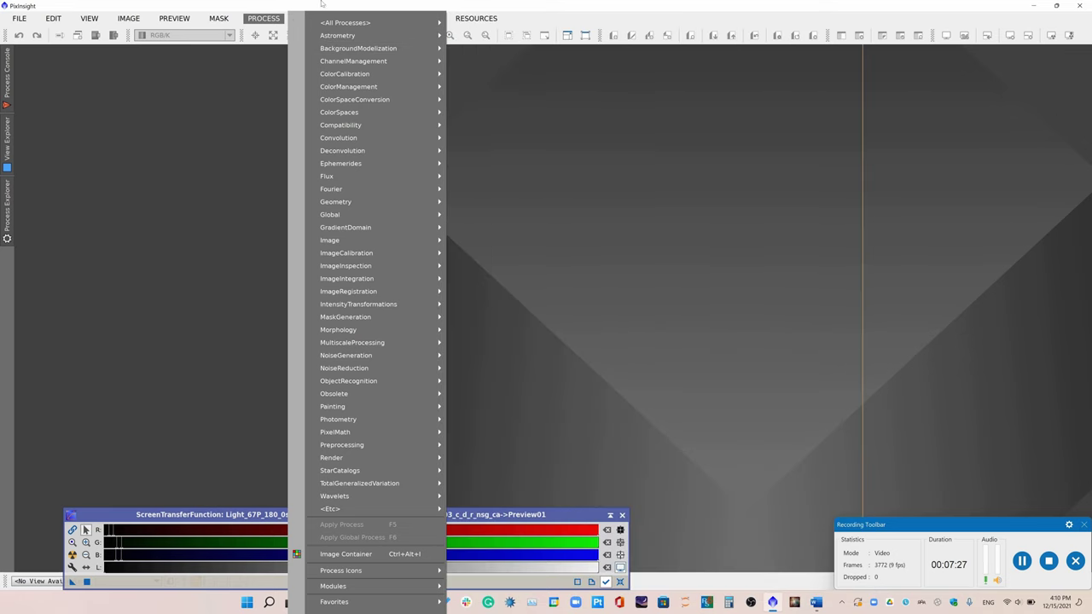
pyautogui.moveTo(324, 22)
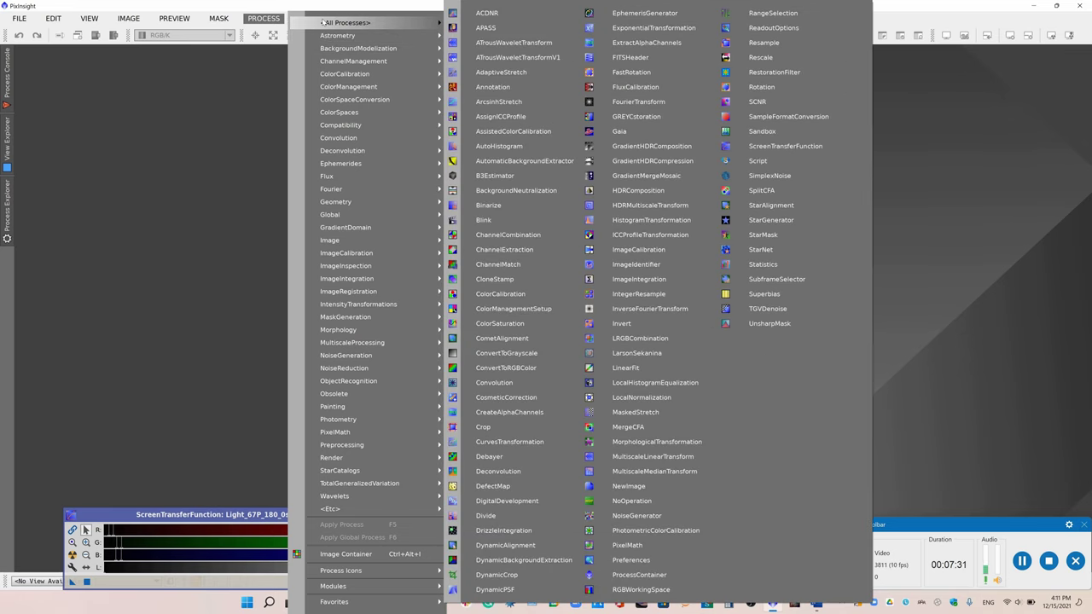
pyautogui.click(790, 208)
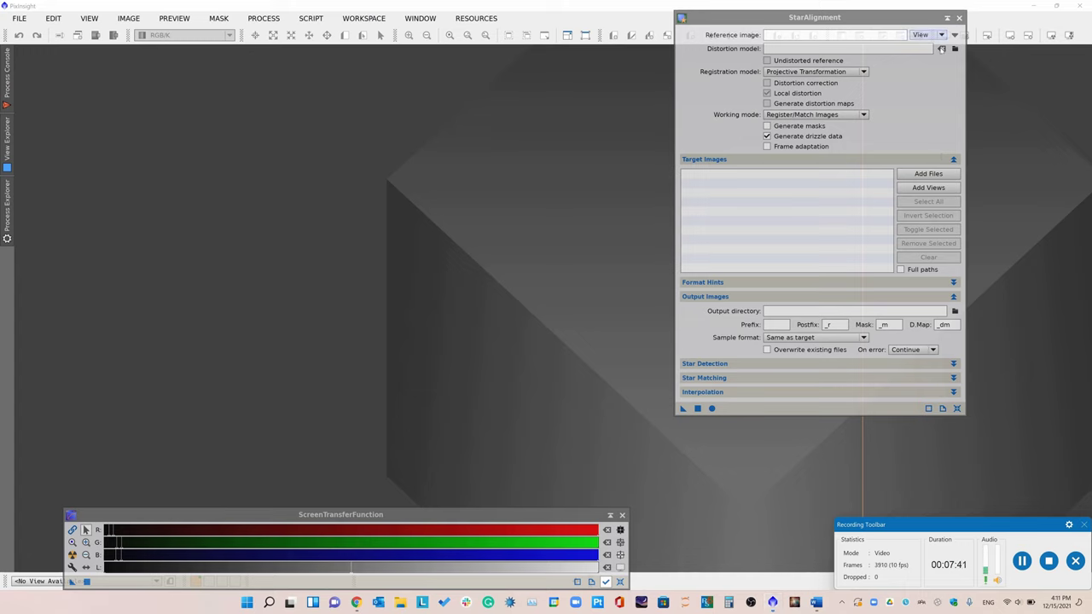
pyautogui.click(926, 35)
pyautogui.click(923, 51)
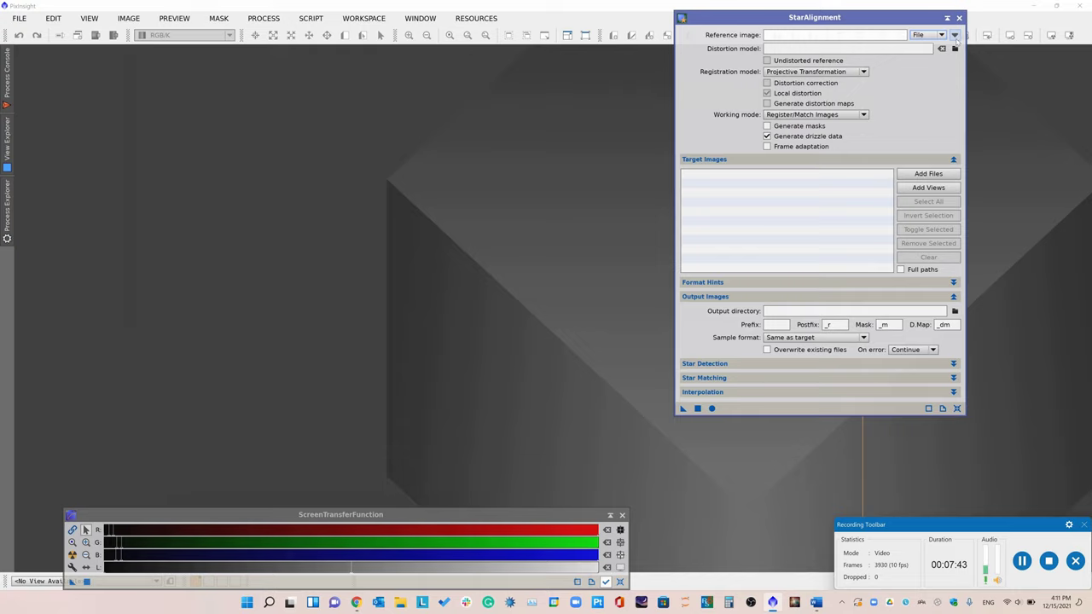
pyautogui.click(956, 36)
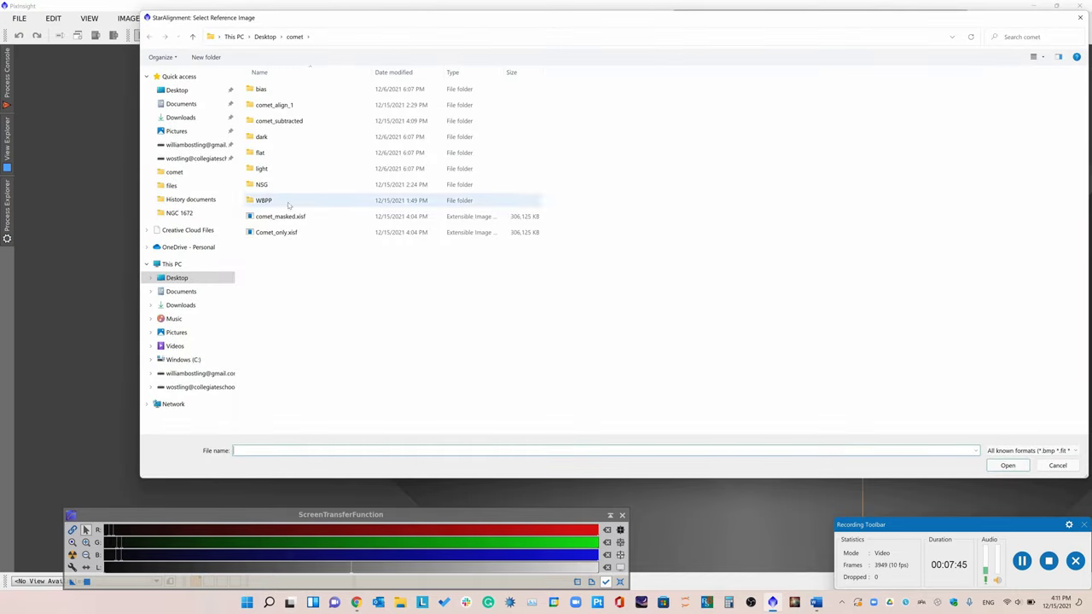
pyautogui.doubleClick(283, 120)
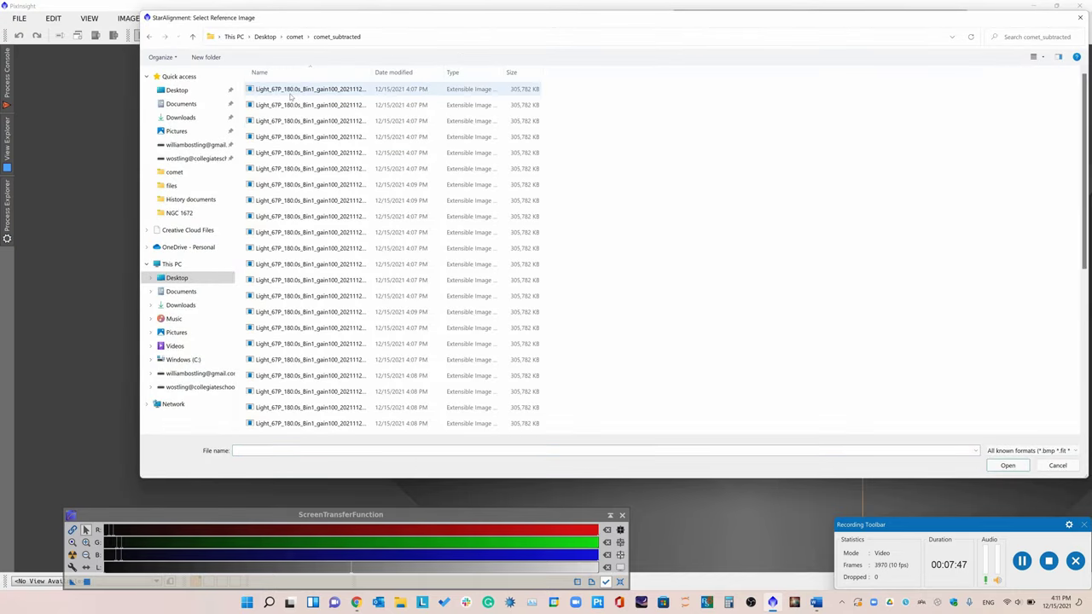
pyautogui.click(291, 90)
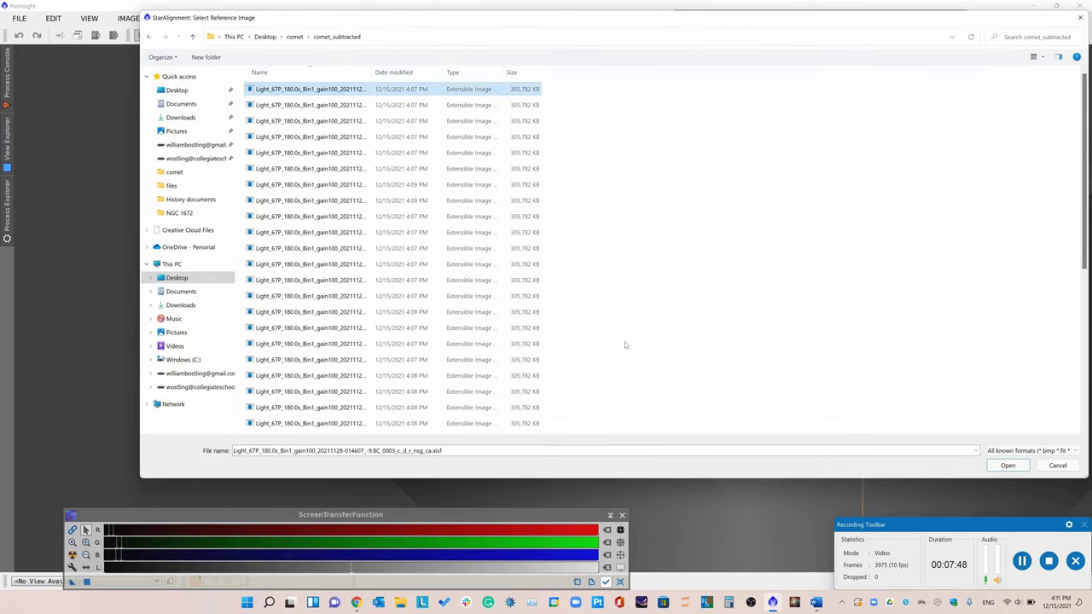
pyautogui.click(1005, 468)
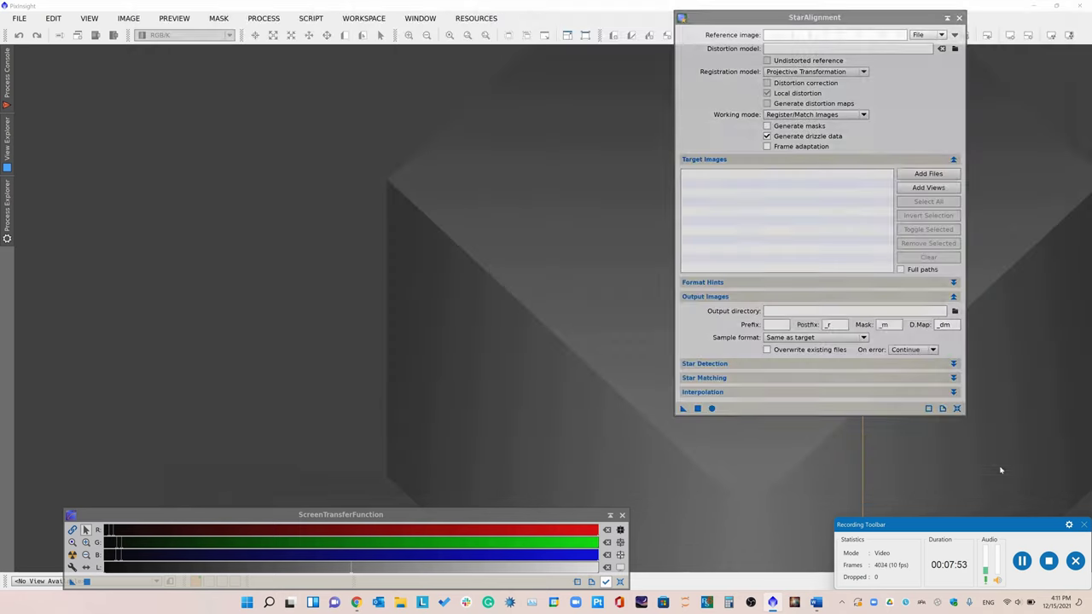
# Add all frames from the comet_subtracted folder as StarAlignment targets and disable drizzle data generation.
pyautogui.click(929, 174)
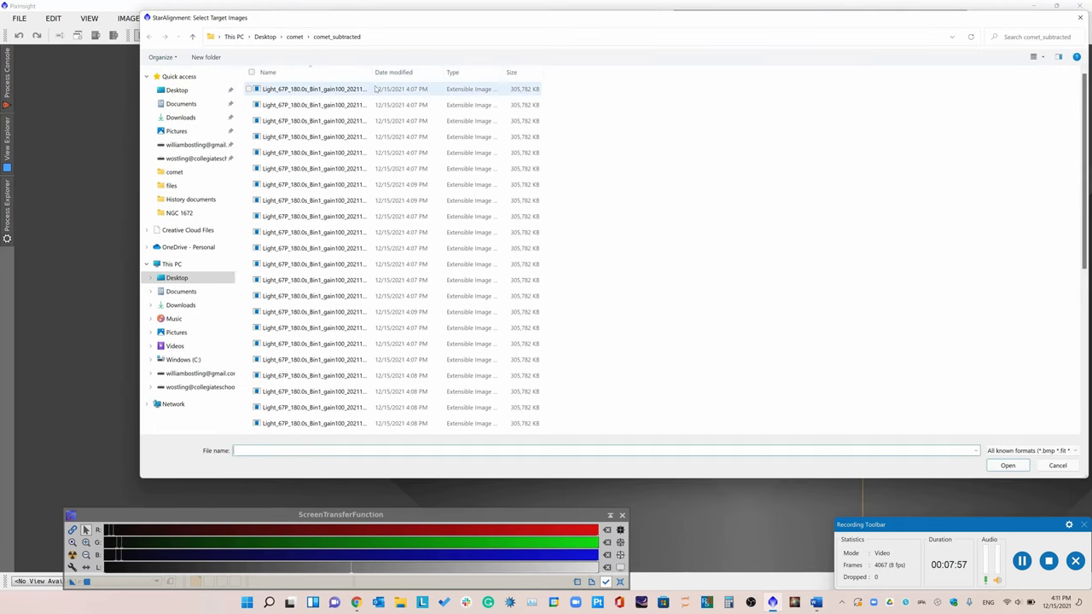
pyautogui.click(375, 89)
pyautogui.hotkey('ctrl', 'a')
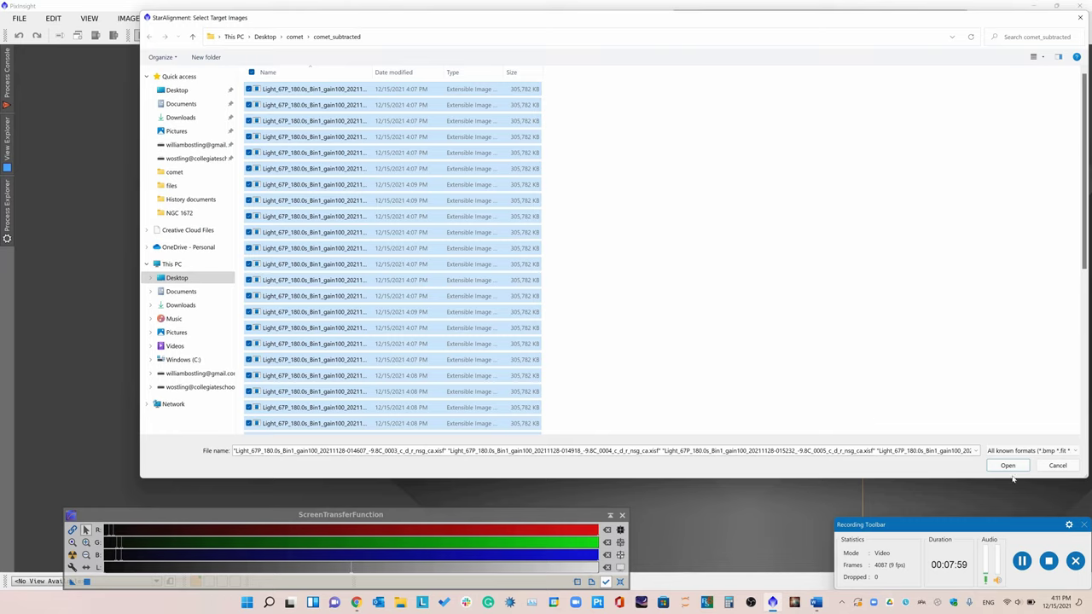
pyautogui.click(1005, 468)
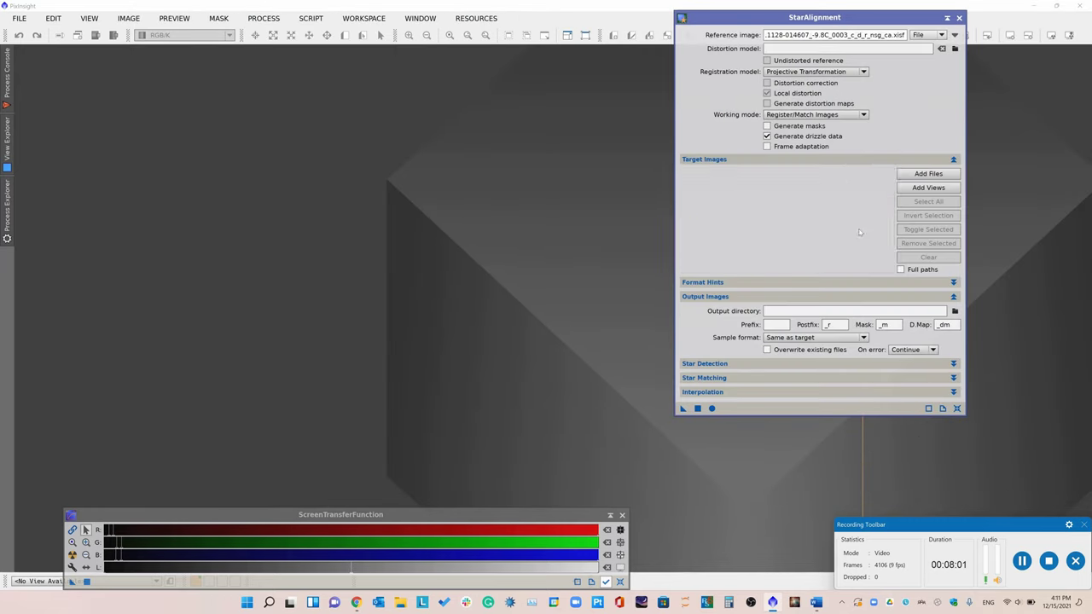
pyautogui.click(767, 137)
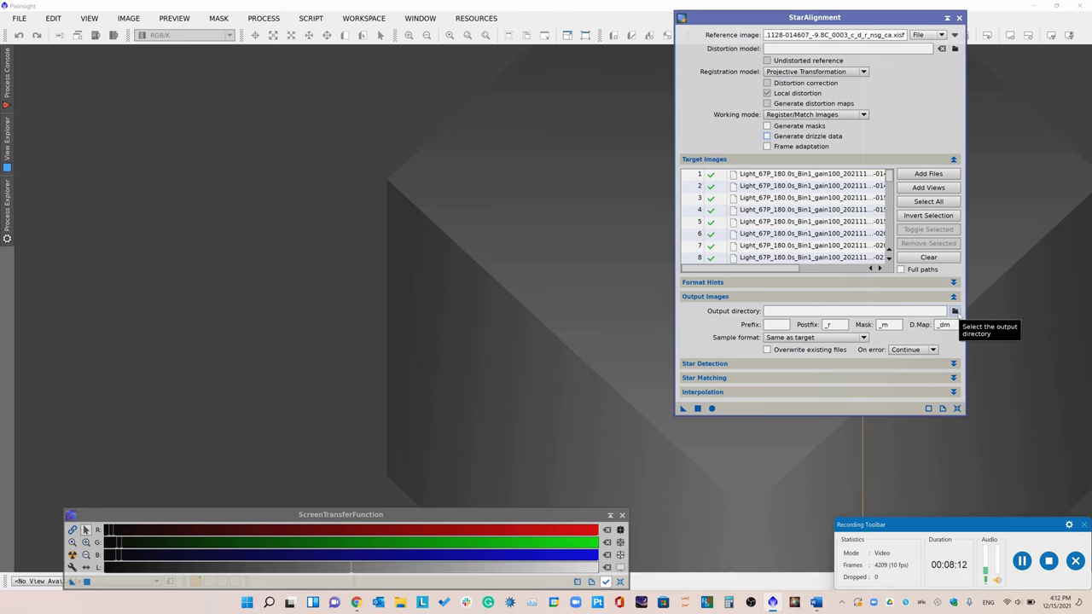
# Create a comet_subtracted_r folder inside comet as the output directory, then run the star alignment and close the process.
pyautogui.click(956, 313)
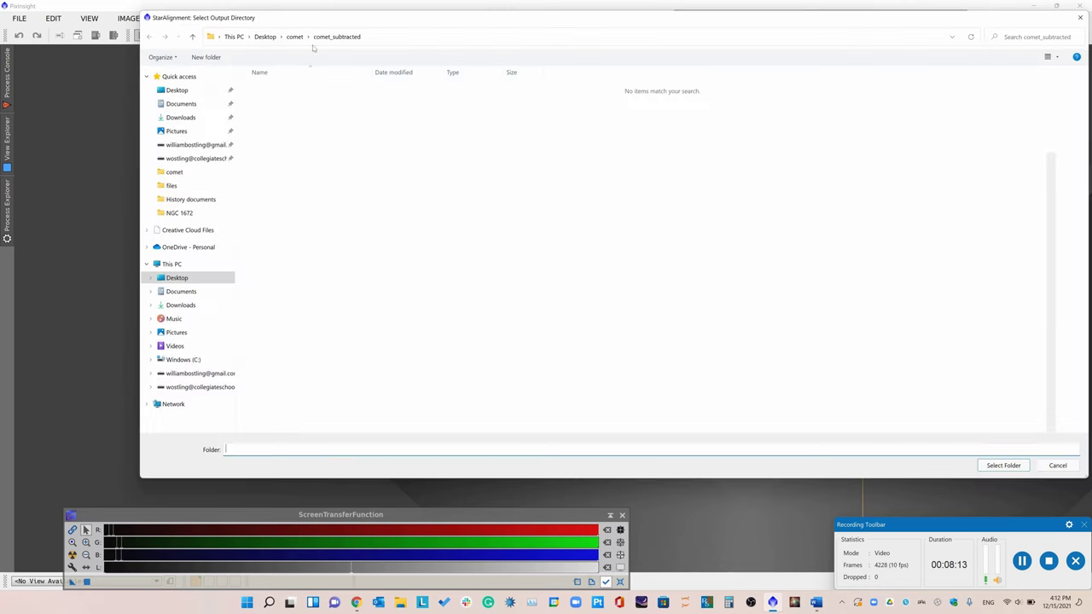
pyautogui.click(295, 35)
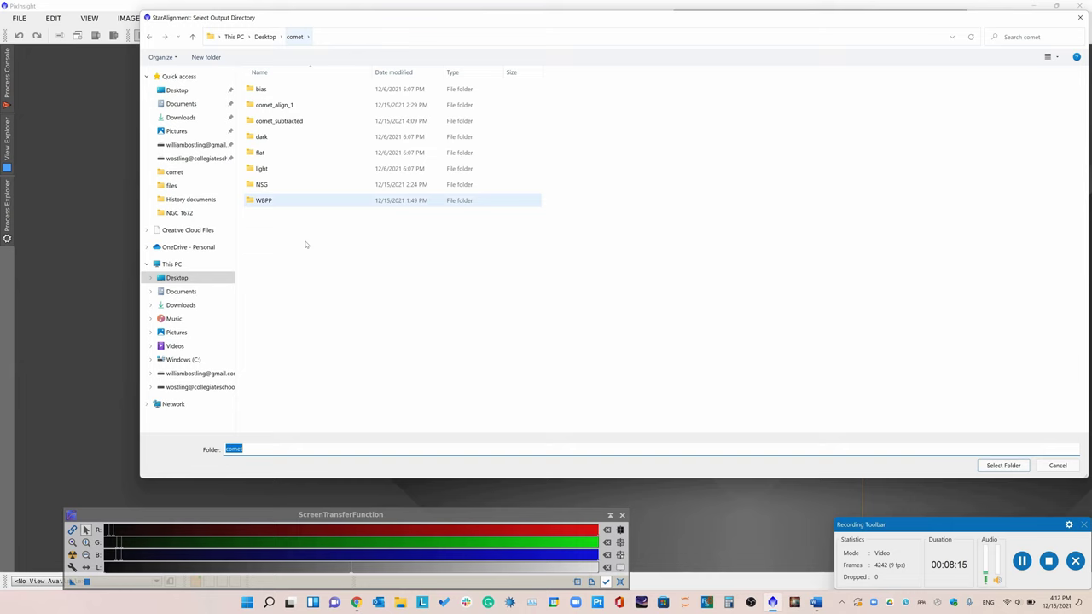
pyautogui.rightClick(308, 307)
pyautogui.moveTo(332, 428)
pyautogui.click(470, 430)
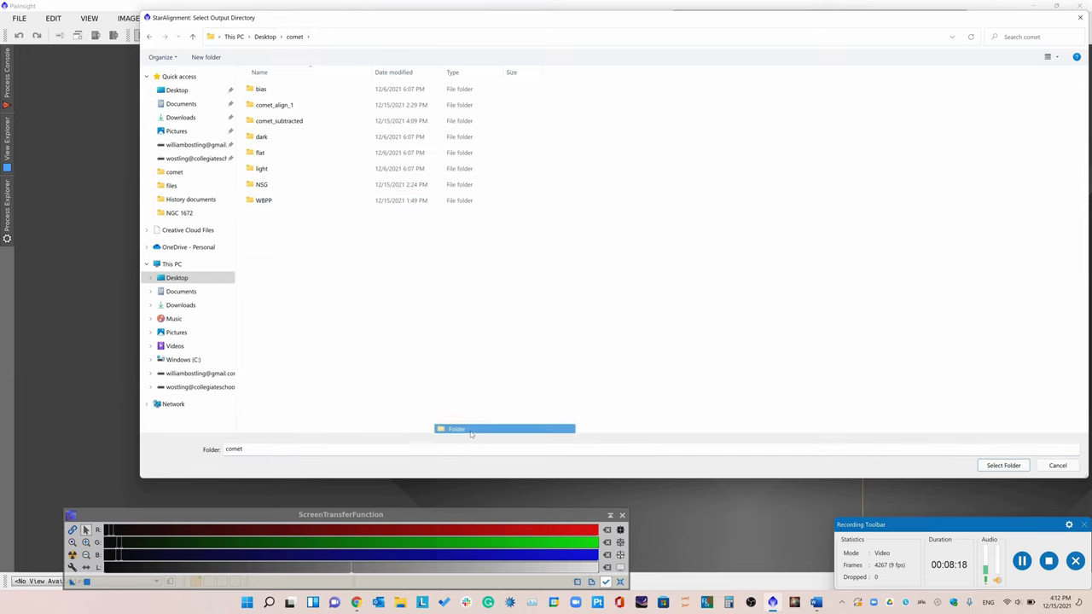
pyautogui.write('comet')
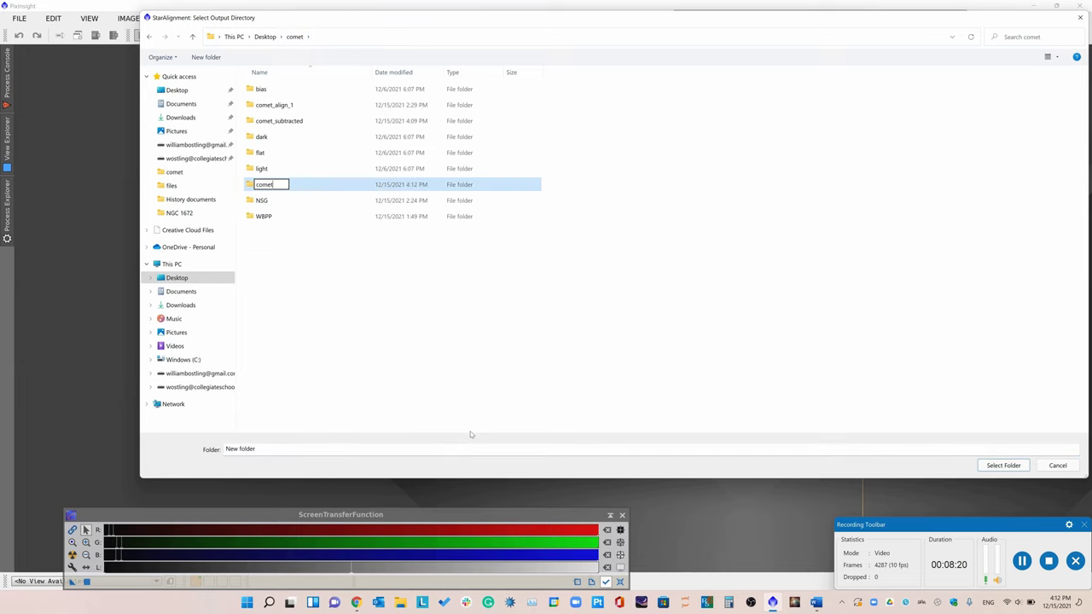
pyautogui.write('_subtracted_r')
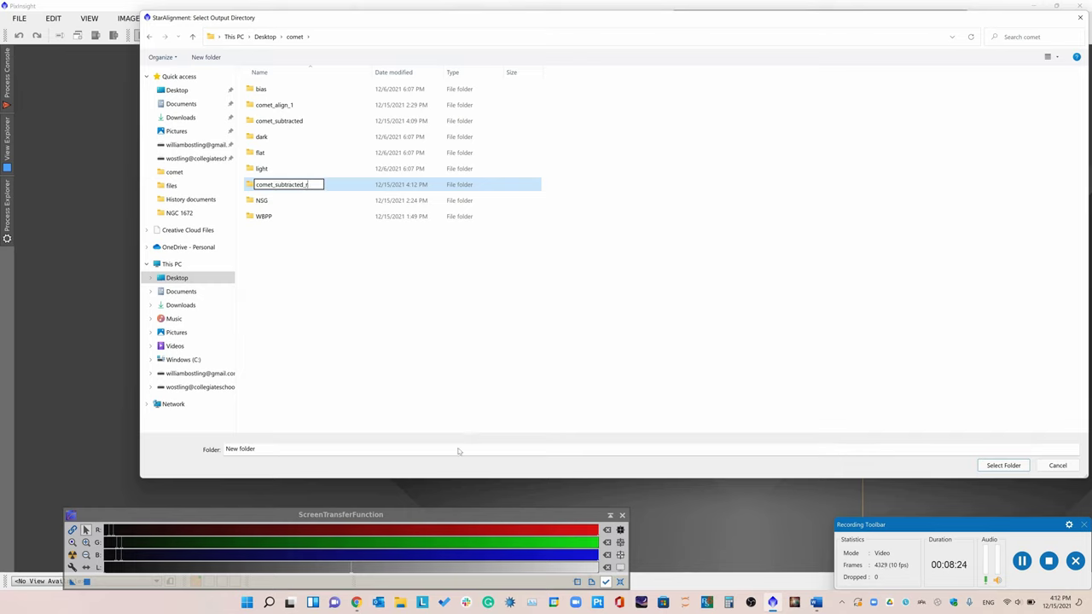
pyautogui.press('Return')
pyautogui.press('Return')
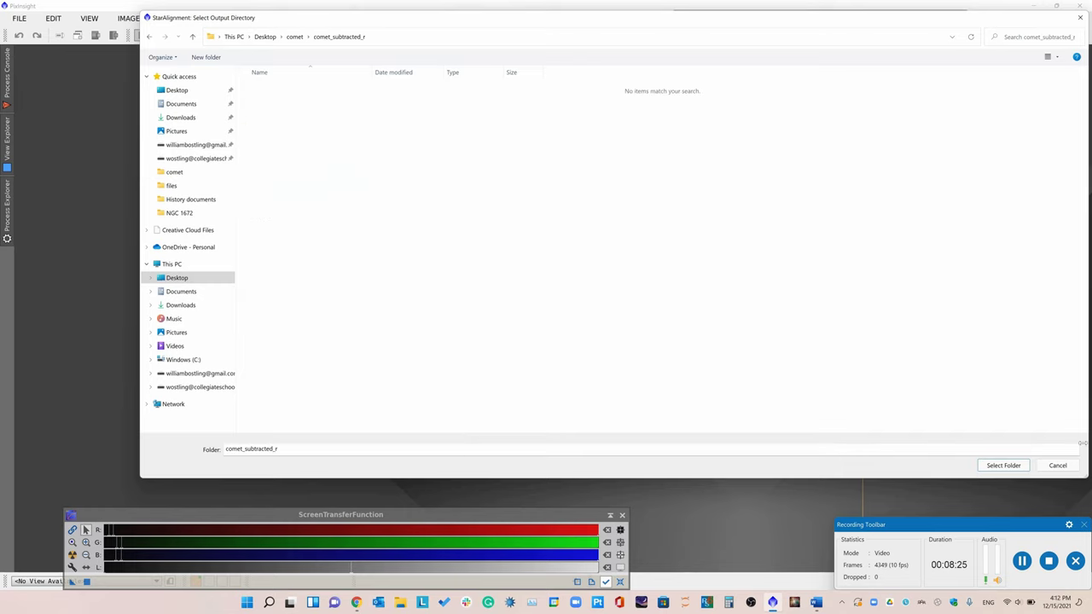
pyautogui.click(1003, 466)
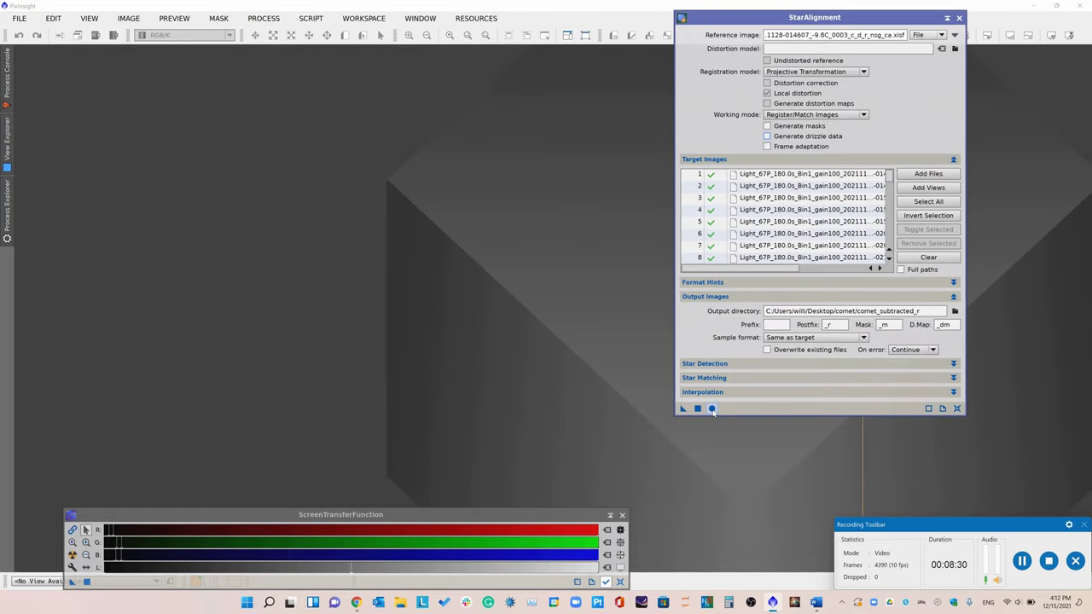
pyautogui.click(712, 409)
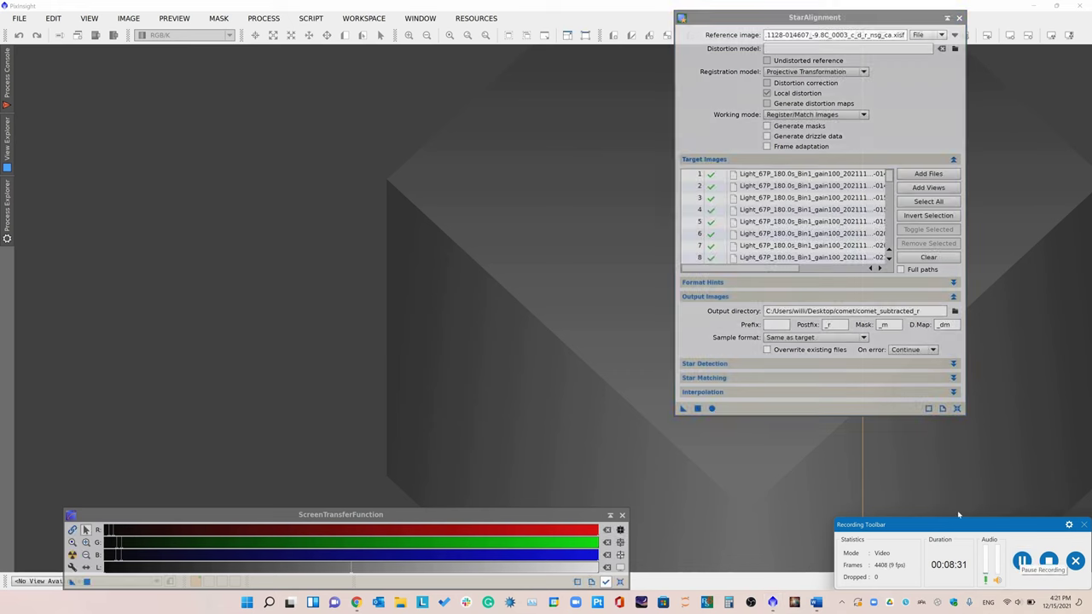
pyautogui.click(959, 19)
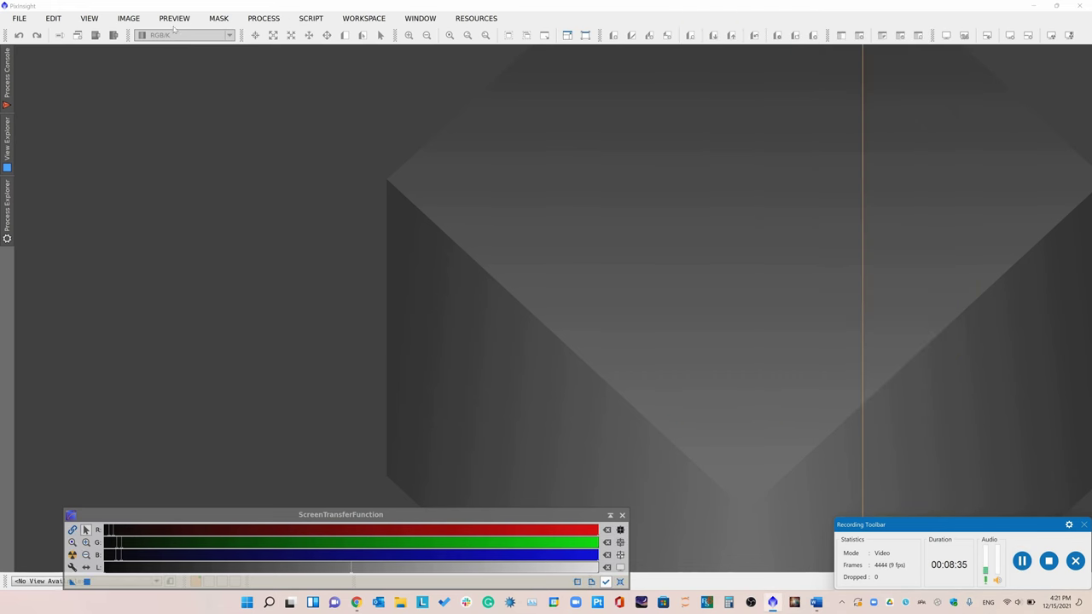
# Open the first registered frame (014607, 0003) from the comet_subtracted_r folder.
pyautogui.click(18, 18)
pyautogui.press('Escape')
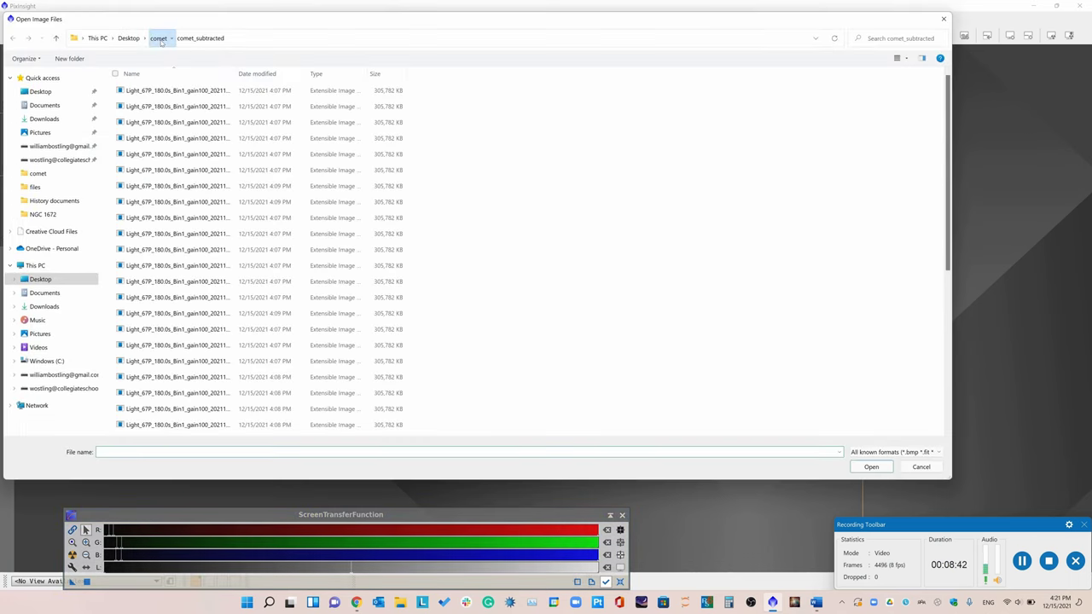
pyautogui.click(159, 38)
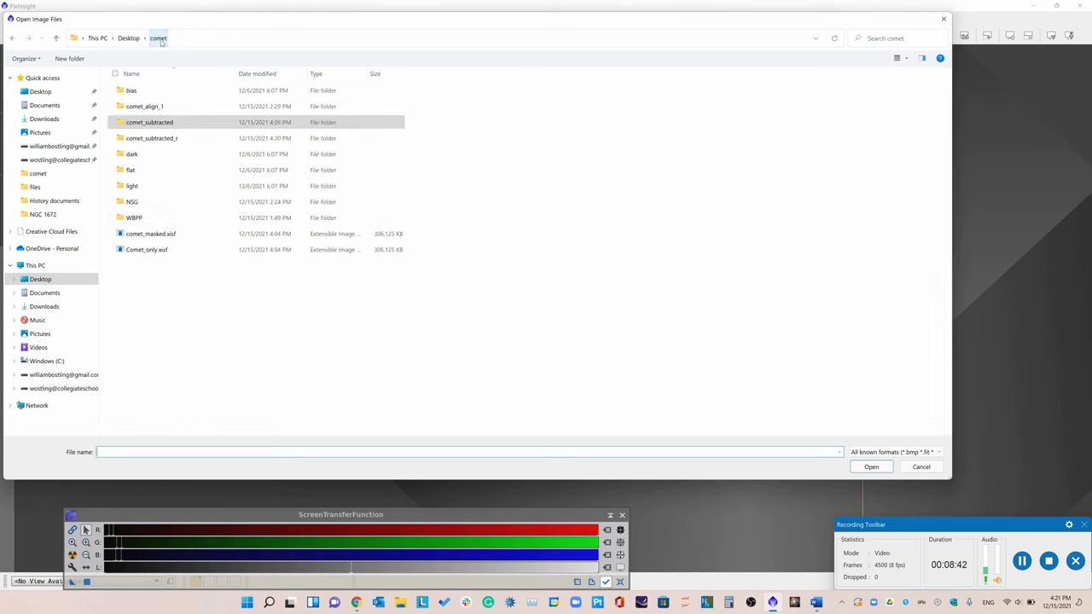
pyautogui.click(177, 141)
pyautogui.doubleClick(178, 145)
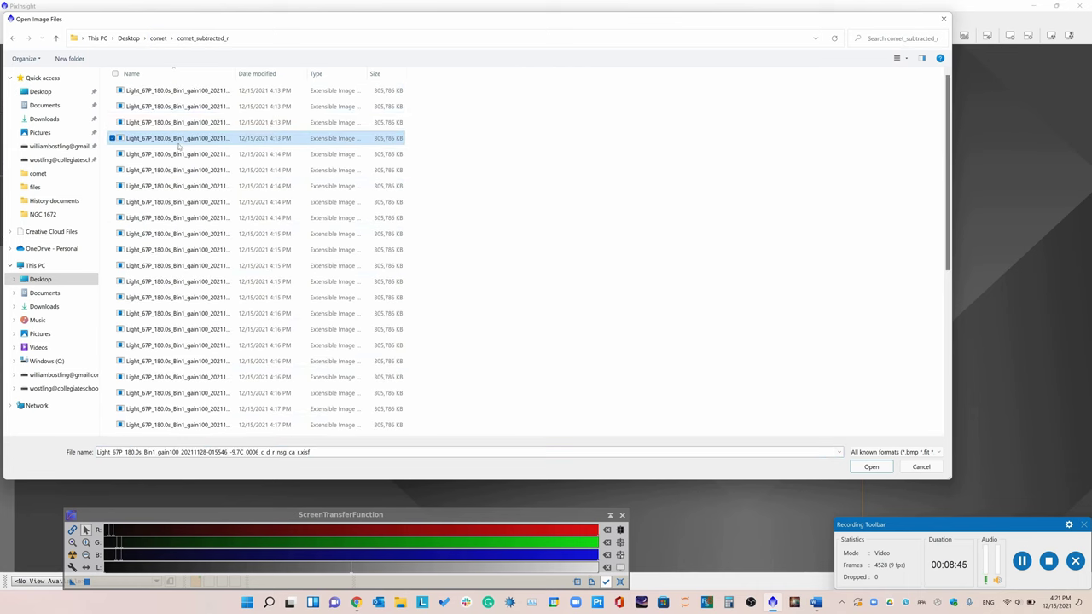
pyautogui.click(168, 92)
pyautogui.click(857, 468)
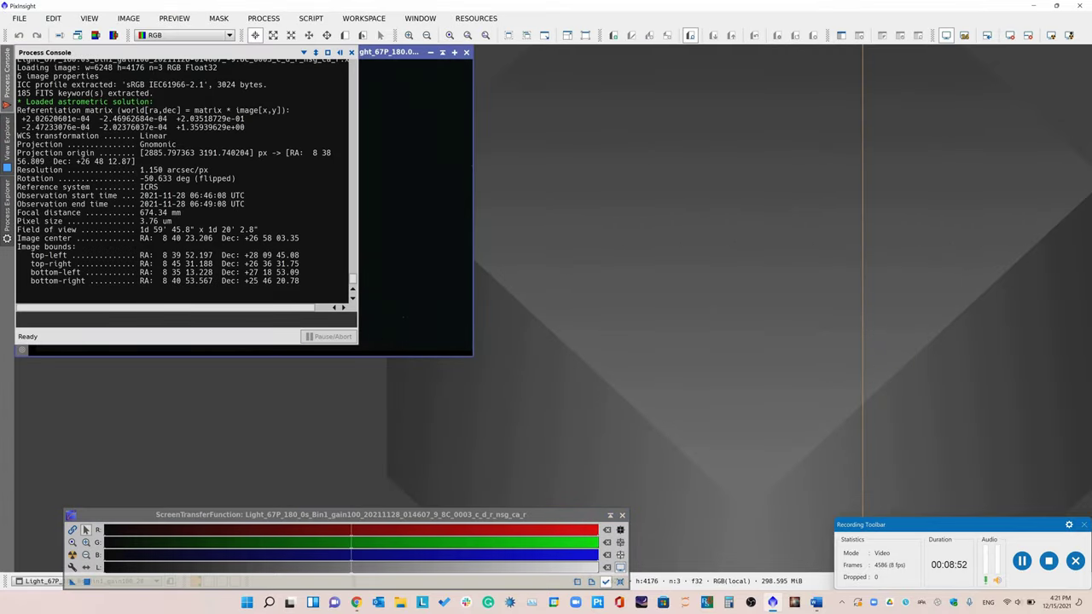
# Open ImageIntegration and add all frames from comet_subtracted_r as input images.
pyautogui.click(267, 19)
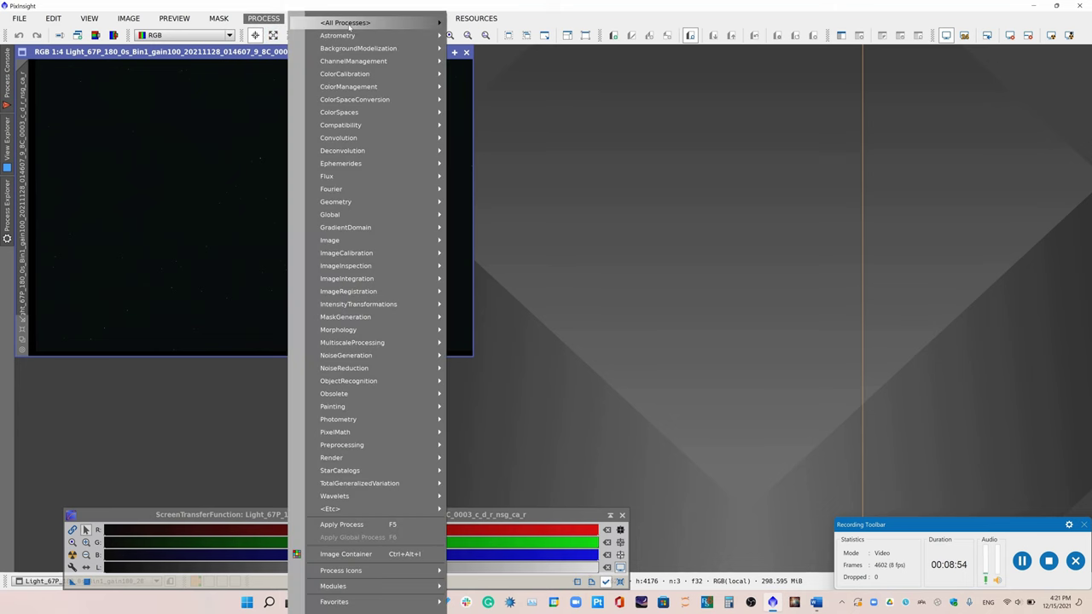
pyautogui.moveTo(349, 23)
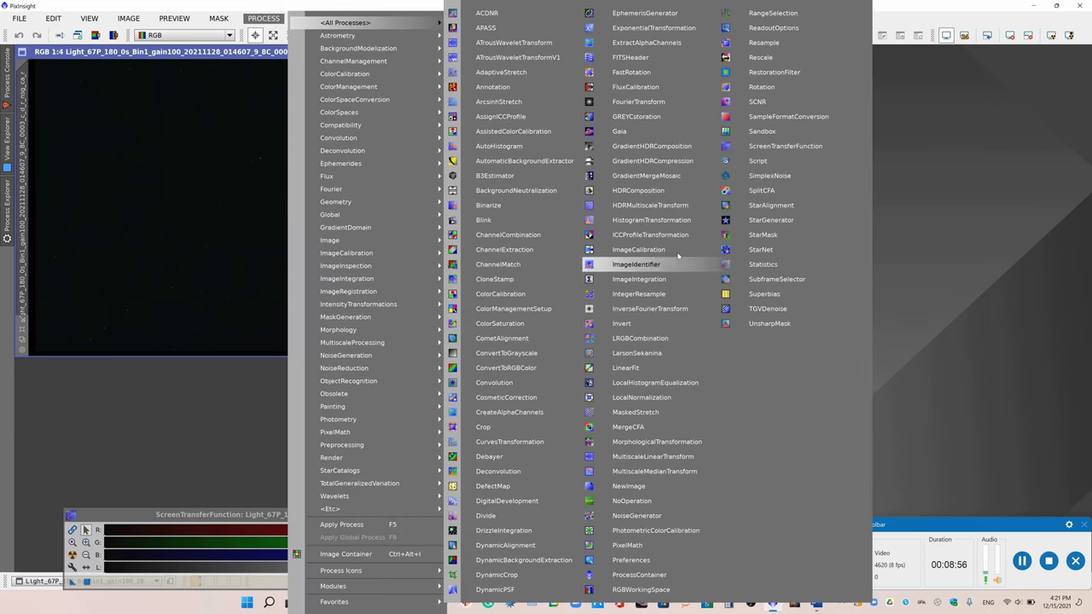
pyautogui.click(673, 282)
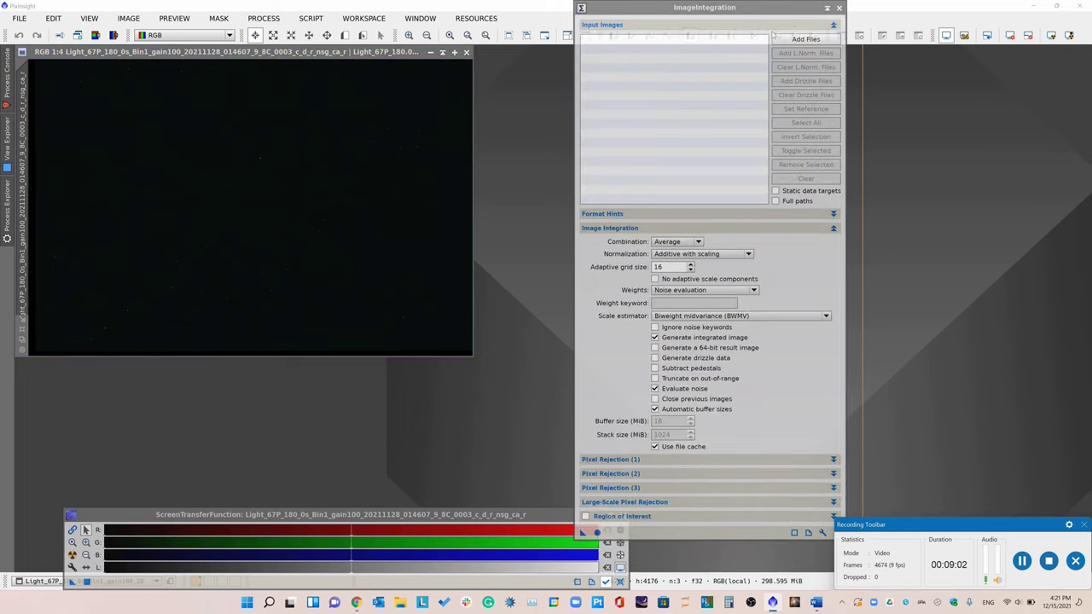
pyautogui.click(800, 39)
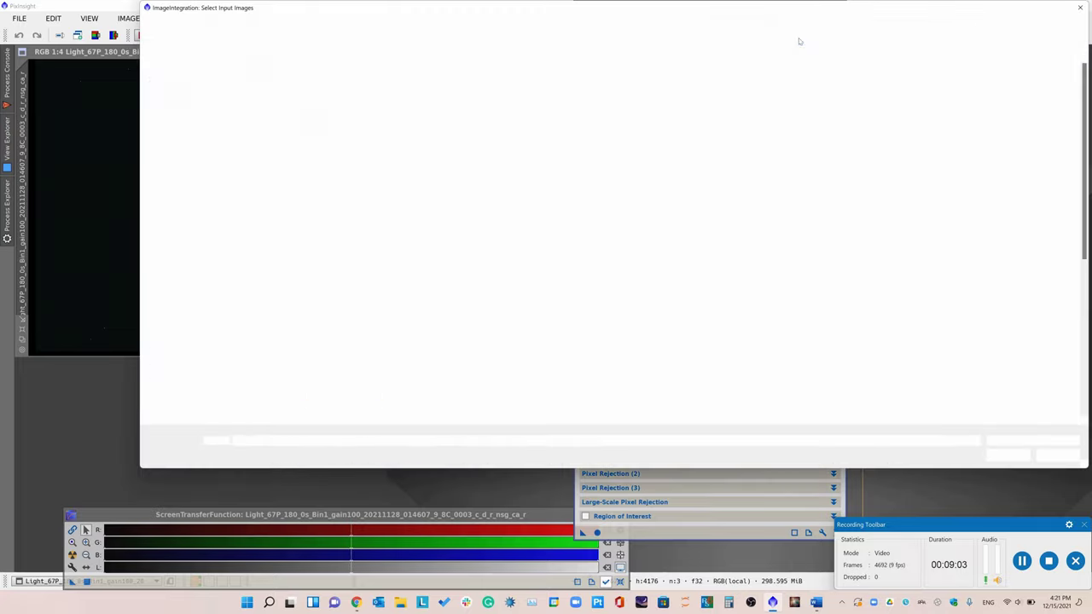
pyautogui.click(296, 28)
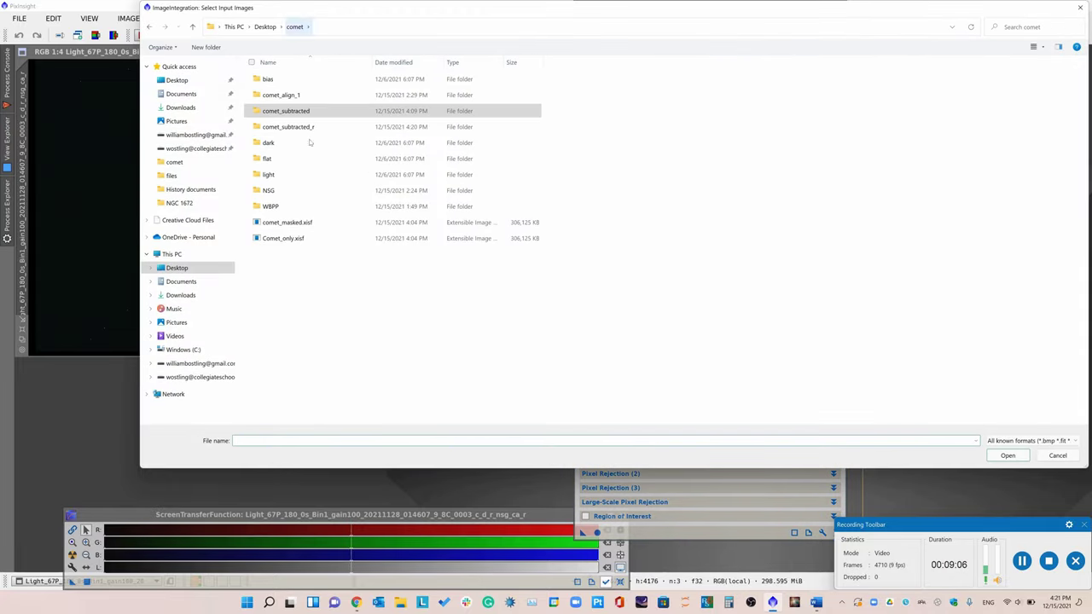
pyautogui.doubleClick(295, 126)
pyautogui.click(282, 80)
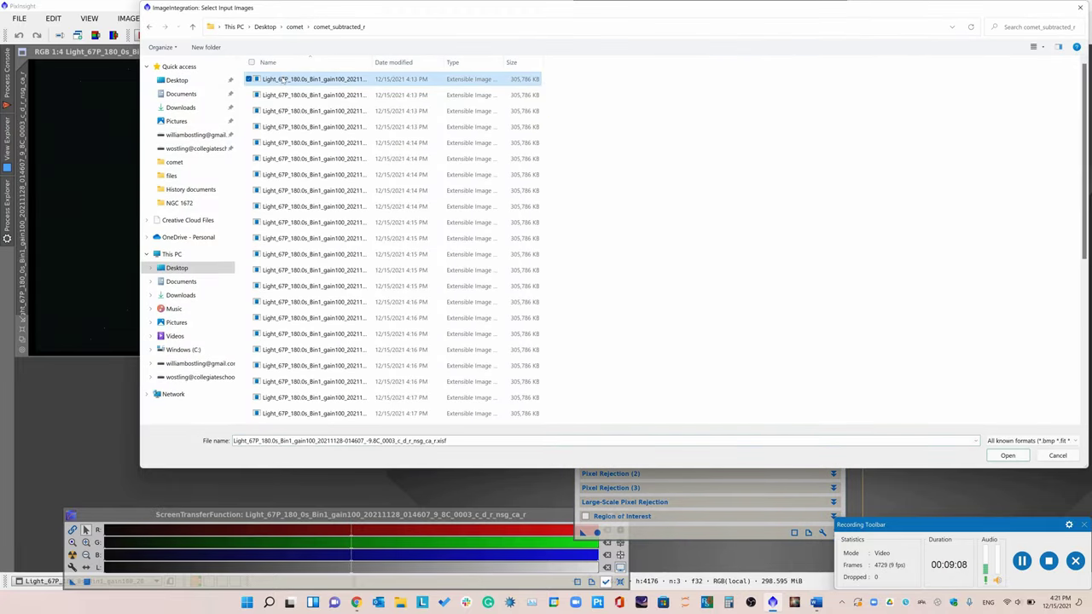
pyautogui.hotkey('ctrl', 'a')
pyautogui.click(1006, 455)
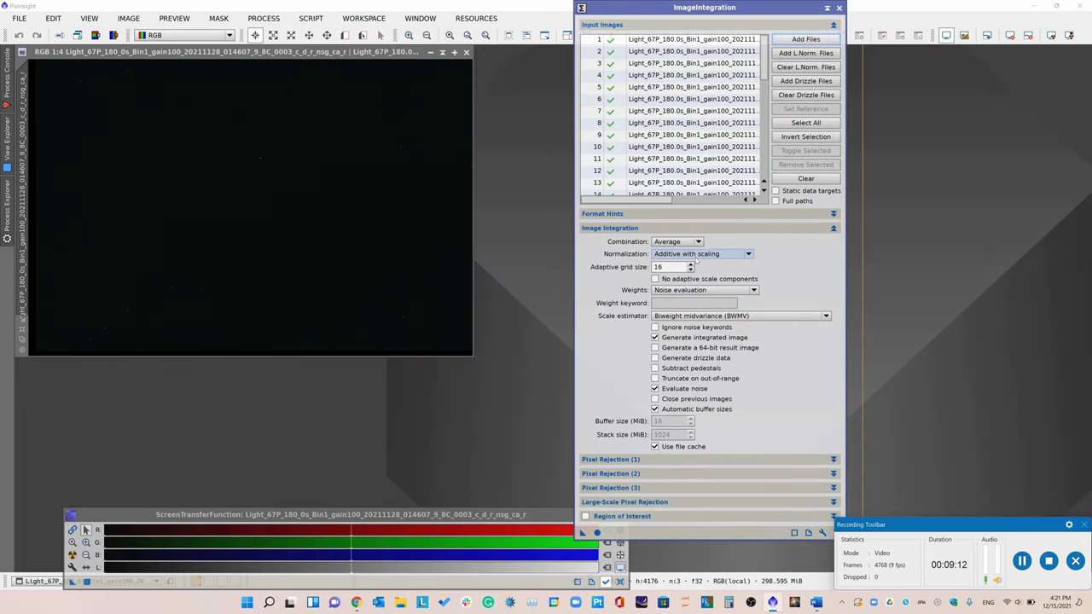
# Set the integration to No normalization and the weights to Don't care (all weights = 1).
pyautogui.click(688, 255)
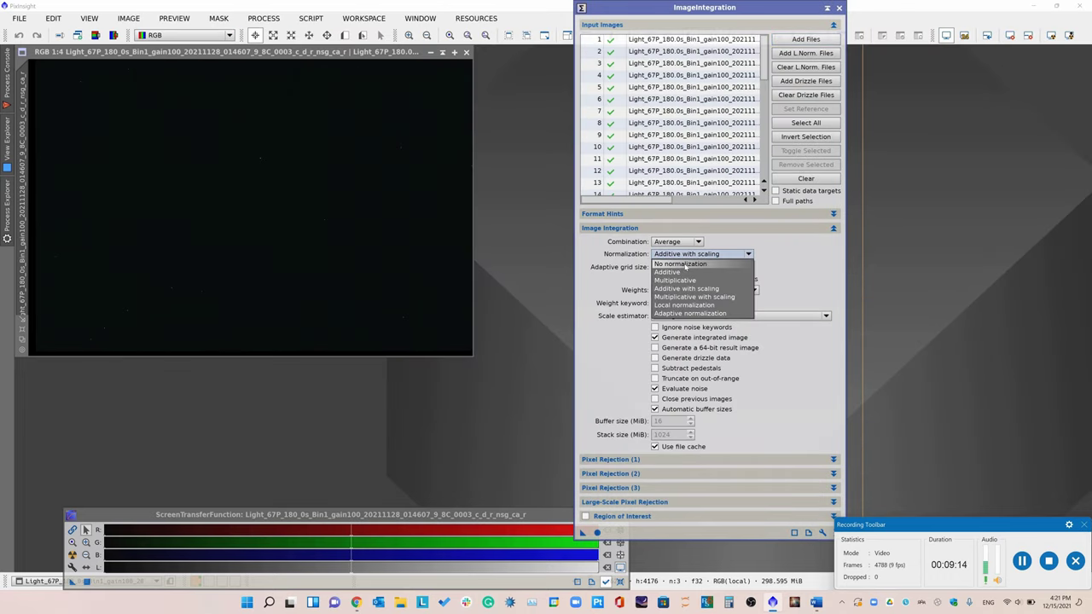
pyautogui.click(687, 265)
pyautogui.click(704, 290)
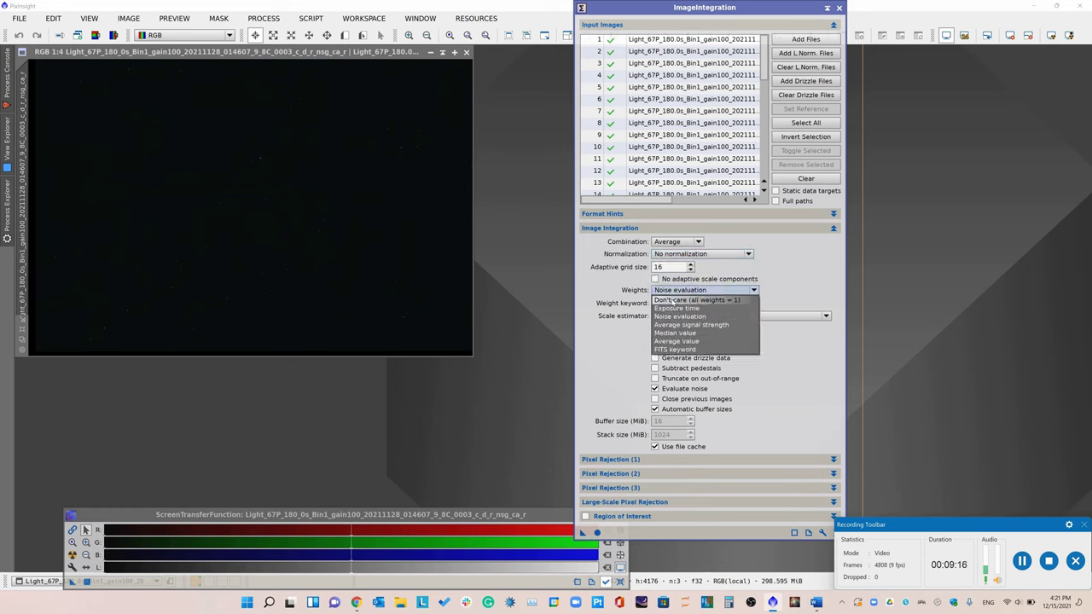
pyautogui.click(682, 298)
pyautogui.click(614, 228)
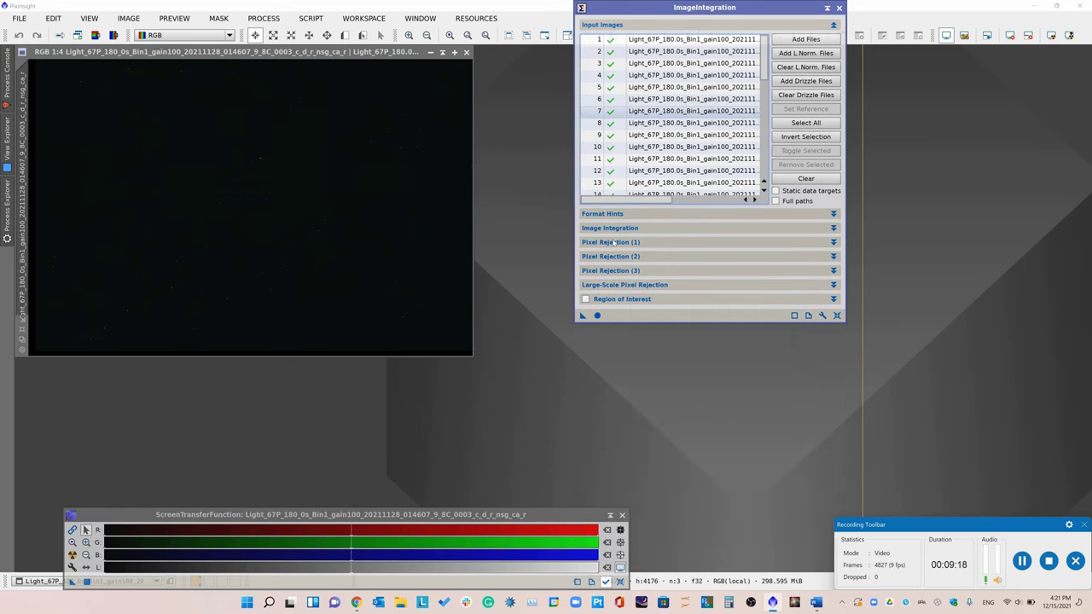
# Choose Winsorized Sigma Clipping as the rejection algorithm, keeping Scale + zero offset normalization.
pyautogui.click(615, 242)
pyautogui.click(692, 256)
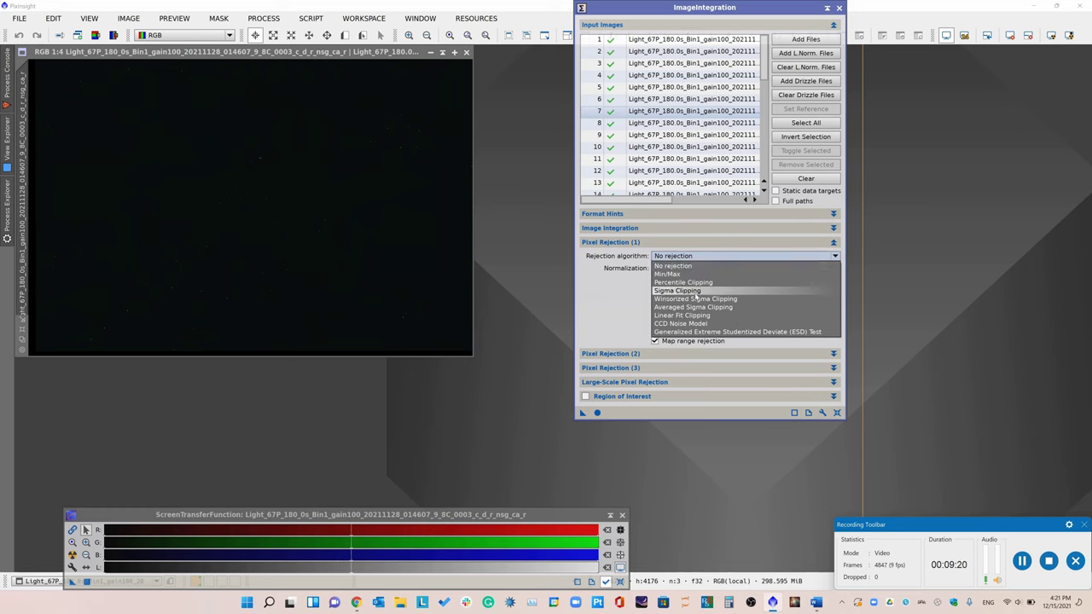
pyautogui.click(696, 300)
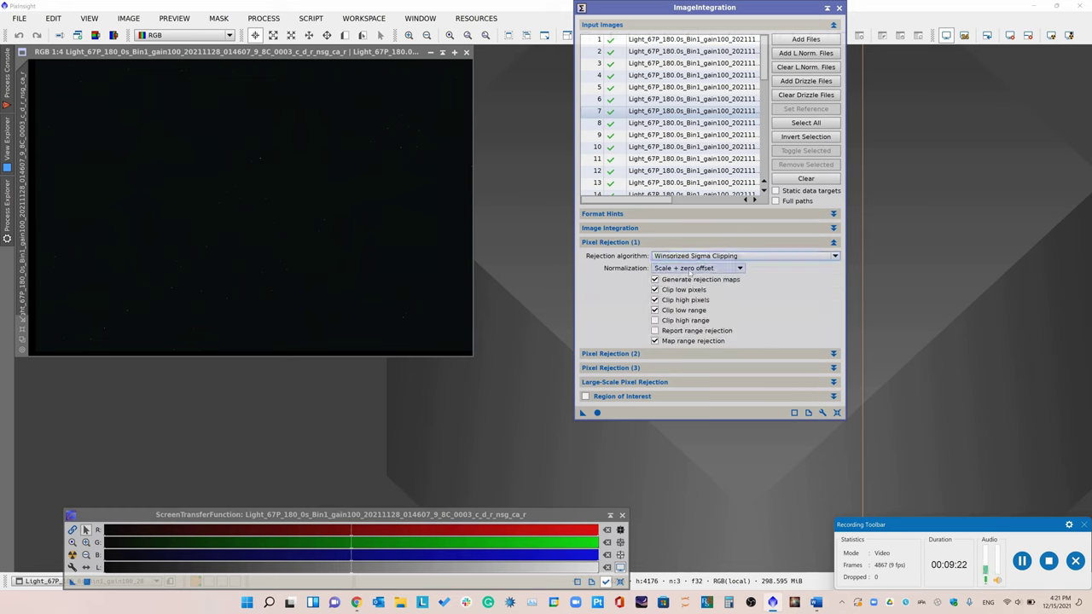
pyautogui.click(691, 269)
pyautogui.click(691, 269)
# Set both sigma low and sigma high to 2 for pixel rejection.
pyautogui.click(629, 354)
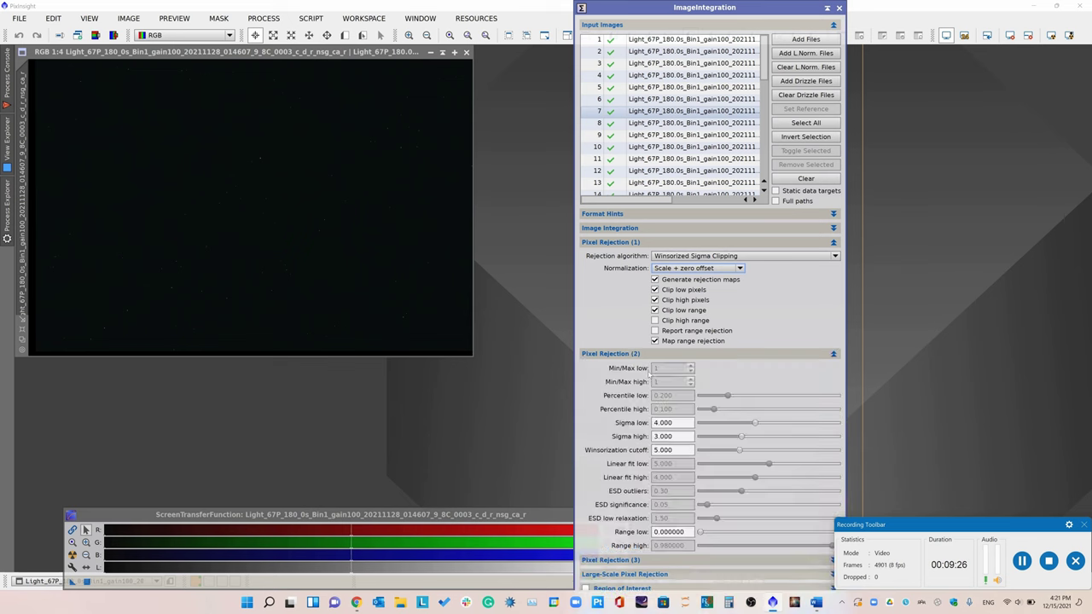
pyautogui.press('Tab')
pyautogui.write('2')
pyautogui.hotkey('shift', 'Tab')
pyautogui.write('2')
pyautogui.click(678, 437)
pyautogui.click(600, 246)
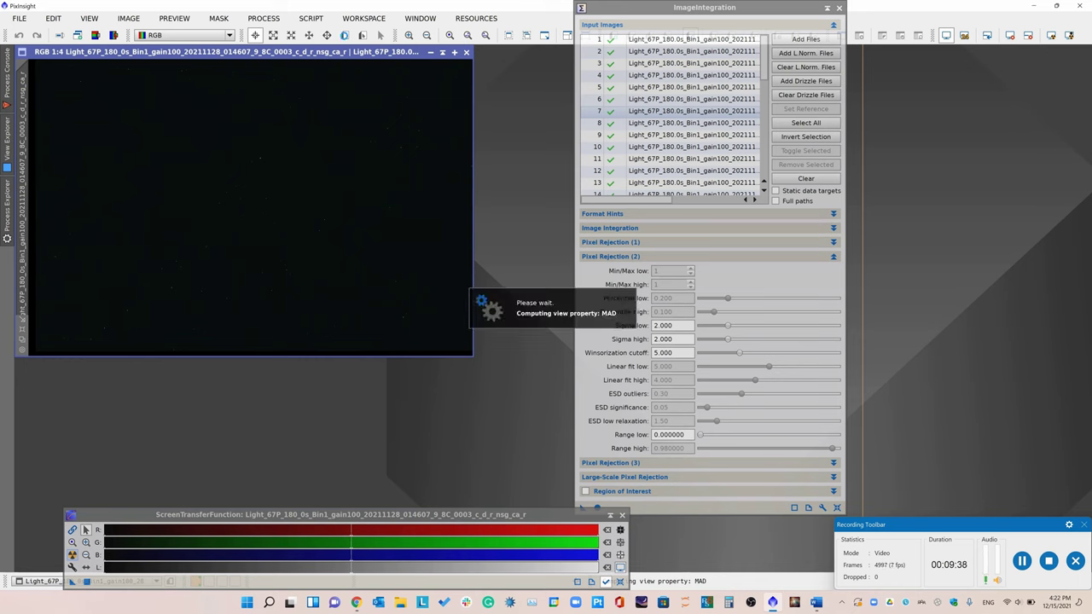
# Auto-stretch the registered frame's display and draw a preview around the comet residue near the image centre.
pyautogui.hotkey('alt', 'n')
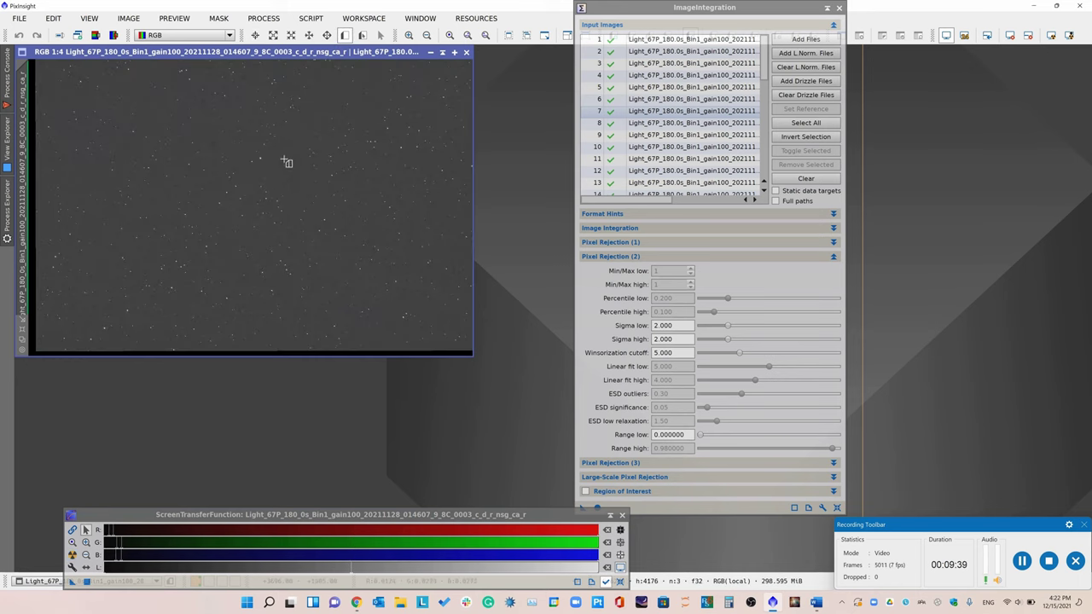
pyautogui.scroll(3, 335, 156)
pyautogui.scroll(-1, 335, 156)
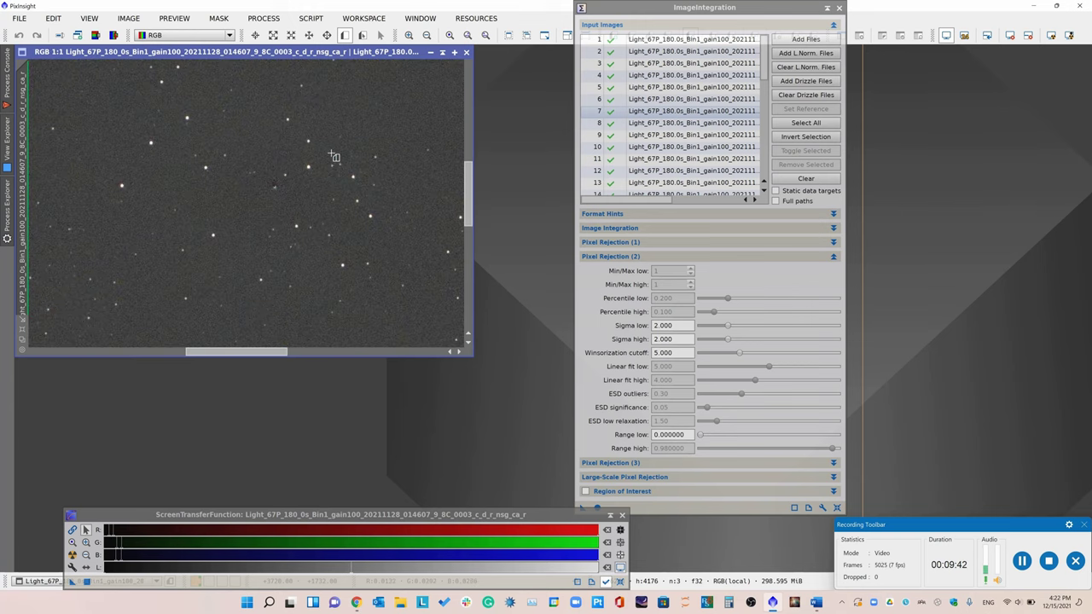
pyautogui.scroll(1, 335, 157)
pyautogui.moveTo(238, 145); pyautogui.dragTo(374, 277)
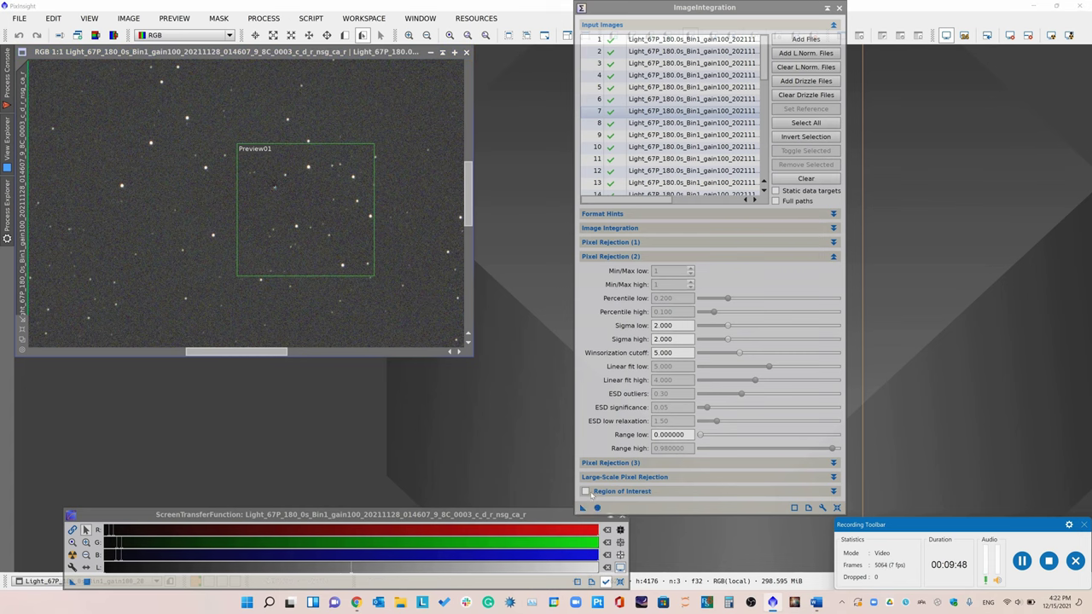
# Restrict the integration to a region of interest taken from Preview01 and run the test integration.
pyautogui.click(625, 492)
pyautogui.click(585, 492)
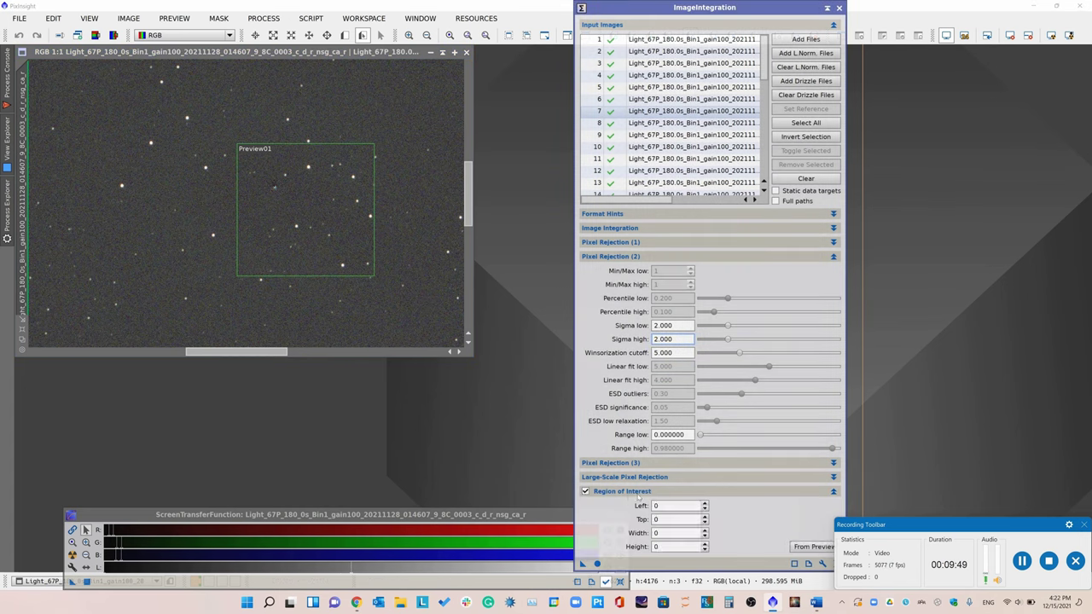
pyautogui.click(806, 547)
pyautogui.click(433, 294)
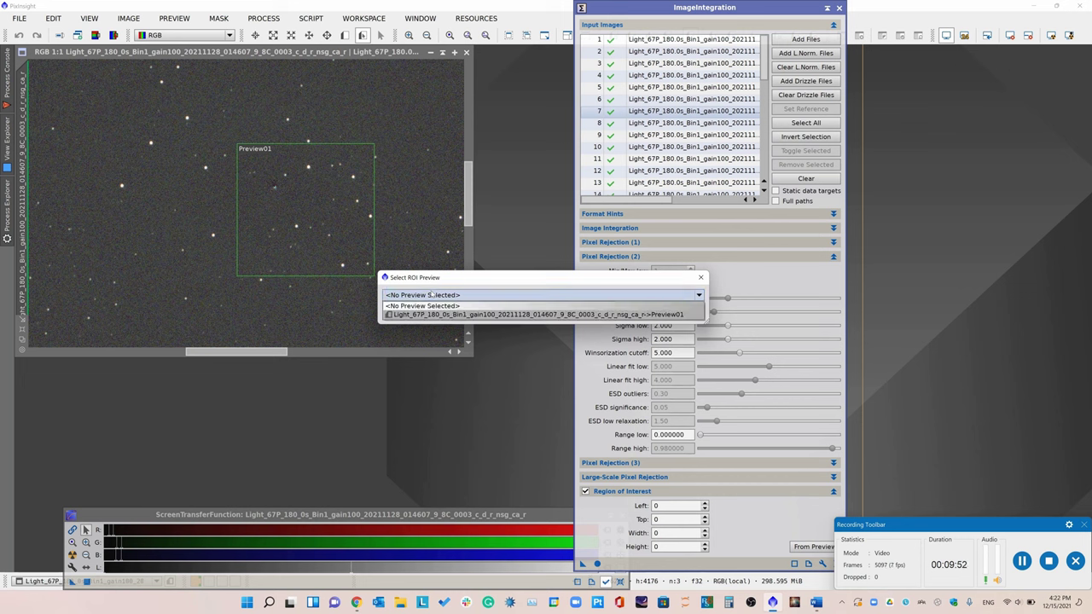
pyautogui.click(418, 314)
pyautogui.click(632, 315)
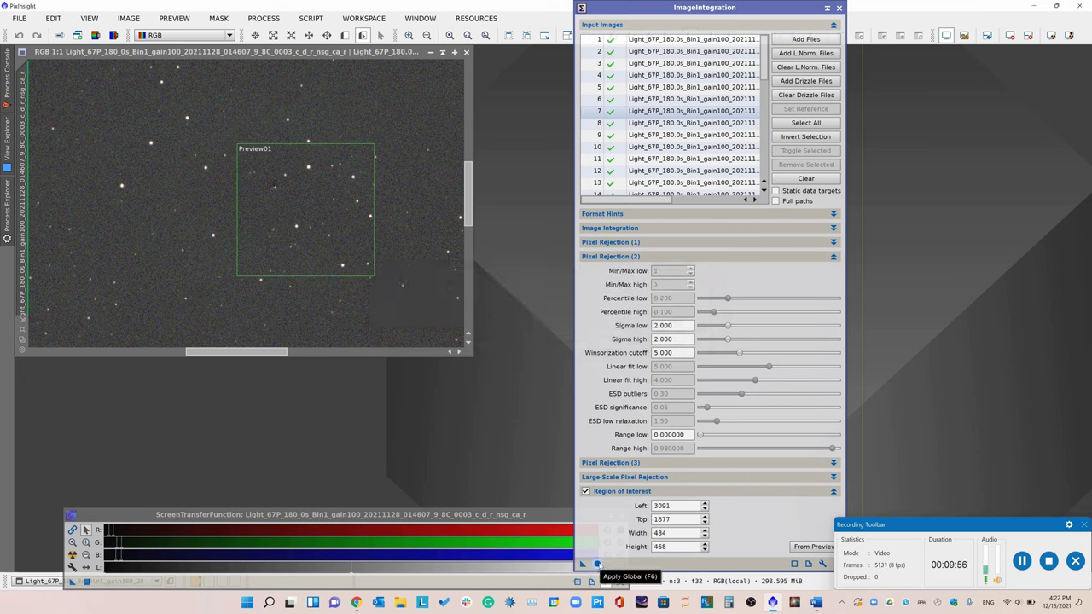
pyautogui.click(597, 564)
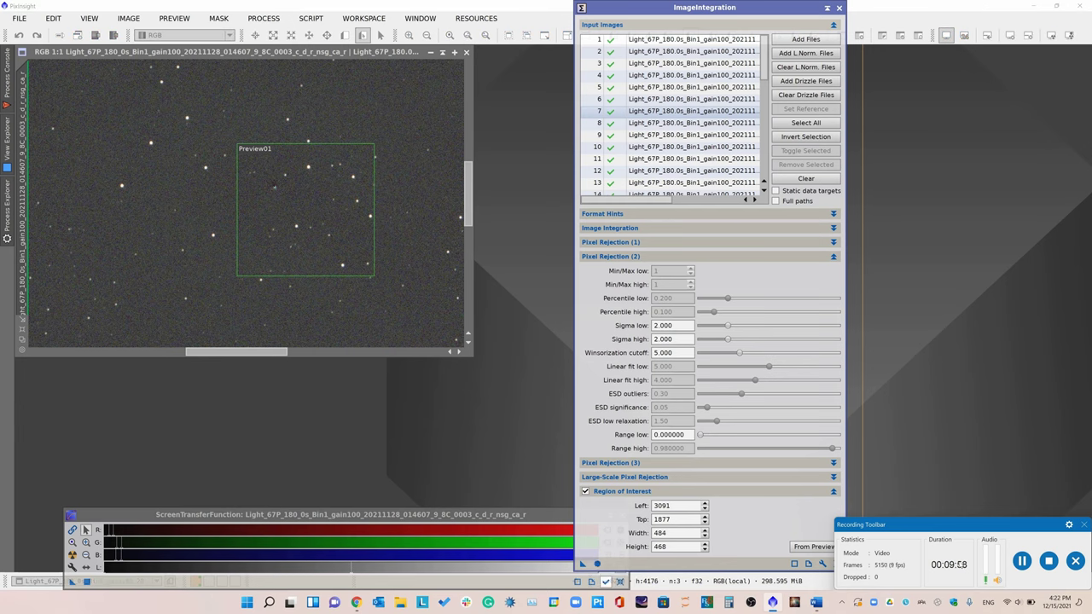
pyautogui.click(1021, 560)
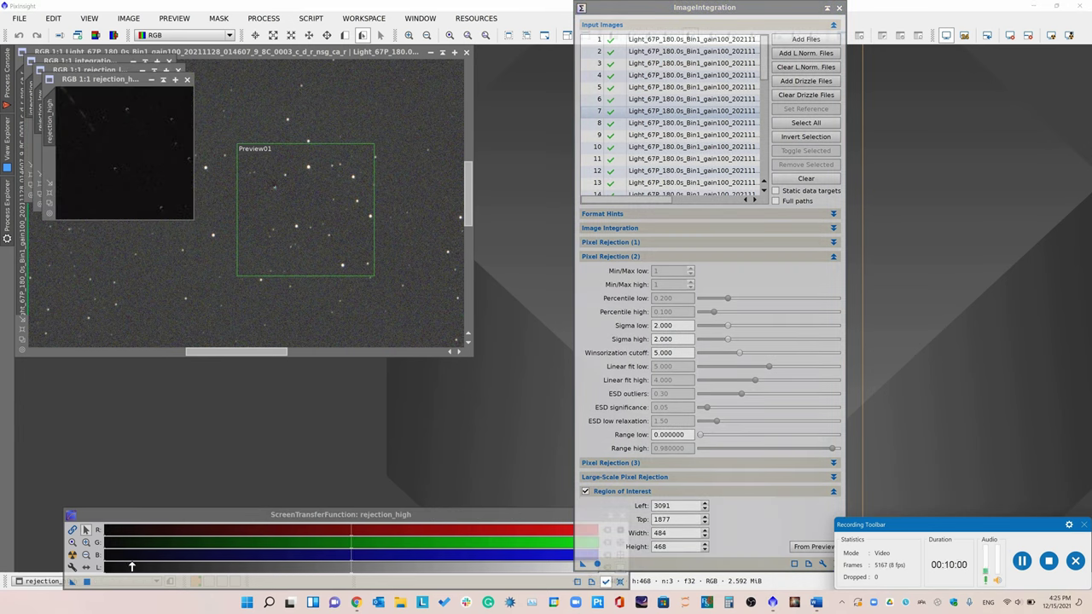
# Auto-stretch the rejection_high and rejection_low maps to inspect the rejected pixels, closing each map after viewing.
pyautogui.click(73, 554)
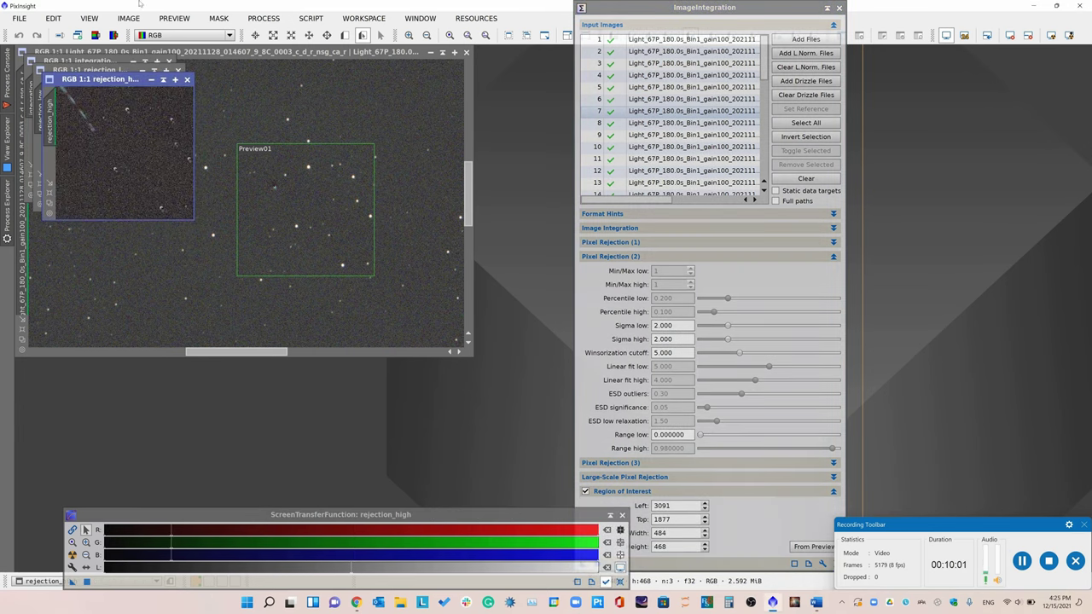
pyautogui.click(188, 80)
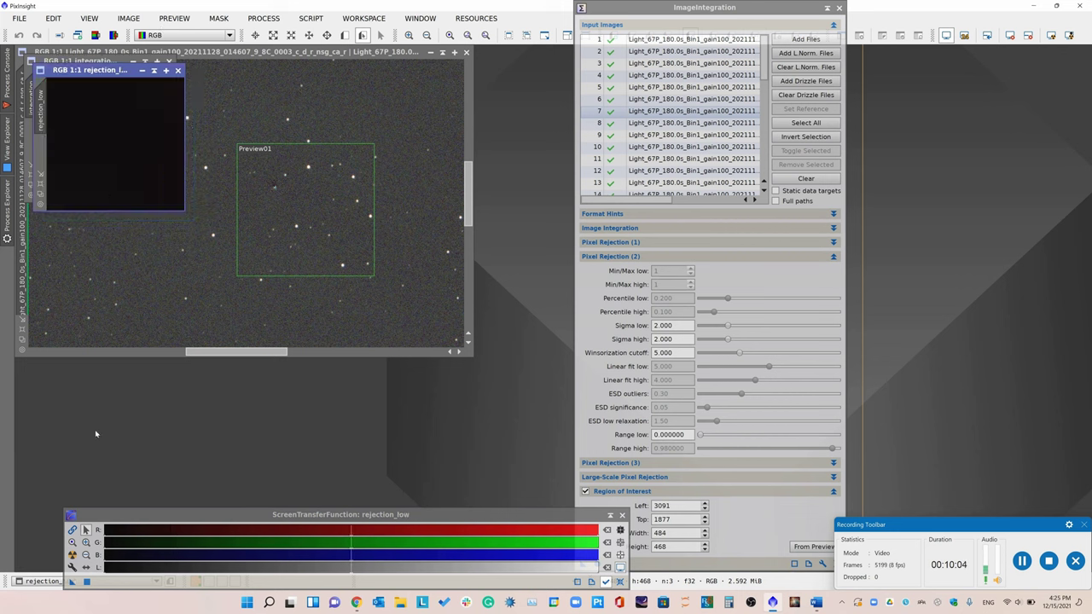
pyautogui.click(73, 554)
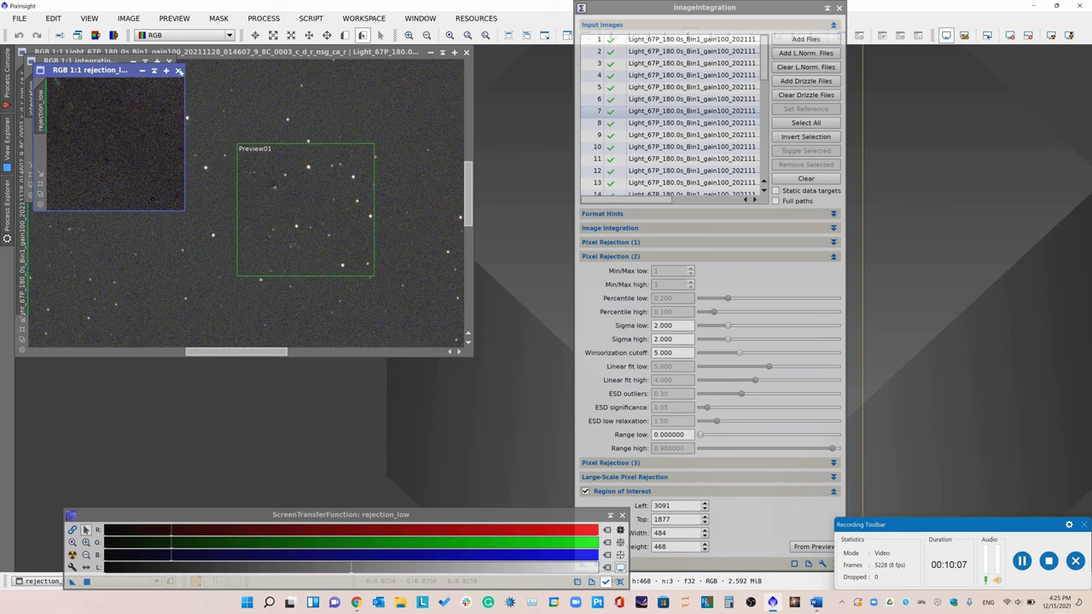
pyautogui.click(179, 71)
# Auto-stretch the test integration, place it beside the preview area and examine it for comet residue.
pyautogui.click(72, 554)
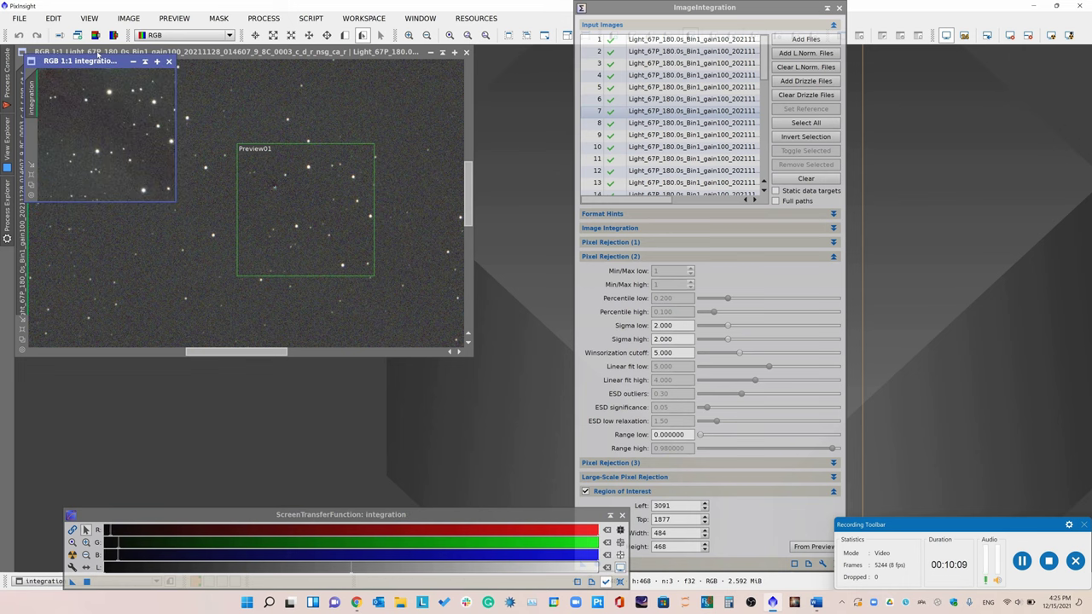
pyautogui.moveTo(99, 55)
pyautogui.mouseDown()
pyautogui.moveTo(99, 98)
pyautogui.moveTo(96, 36)
pyautogui.moveTo(96, 49)
pyautogui.mouseUp()
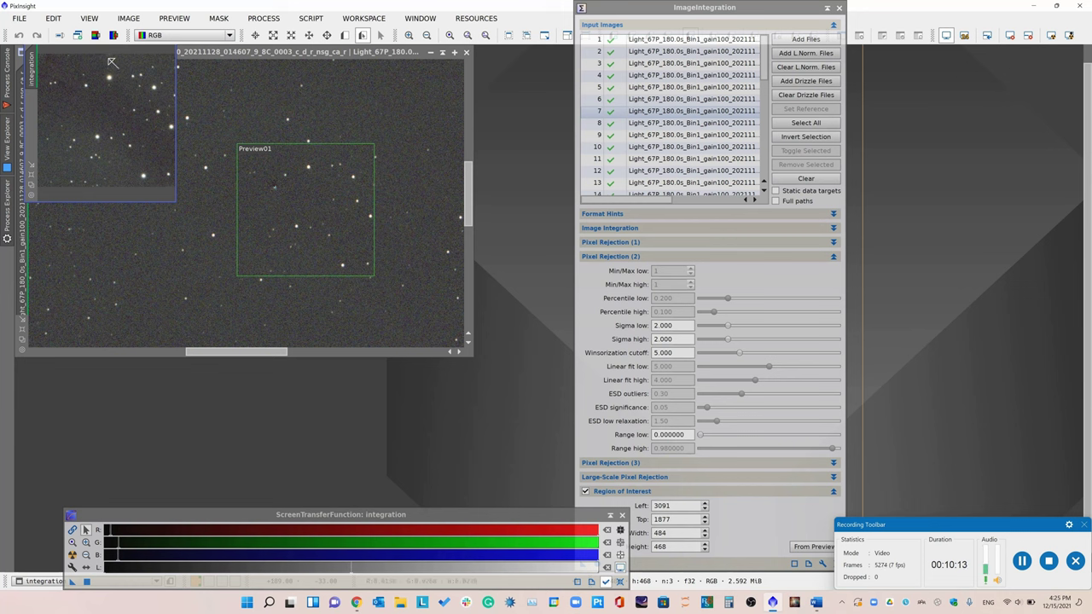
pyautogui.moveTo(33, 133); pyautogui.dragTo(206, 265)
pyautogui.scroll(2, 205, 265)
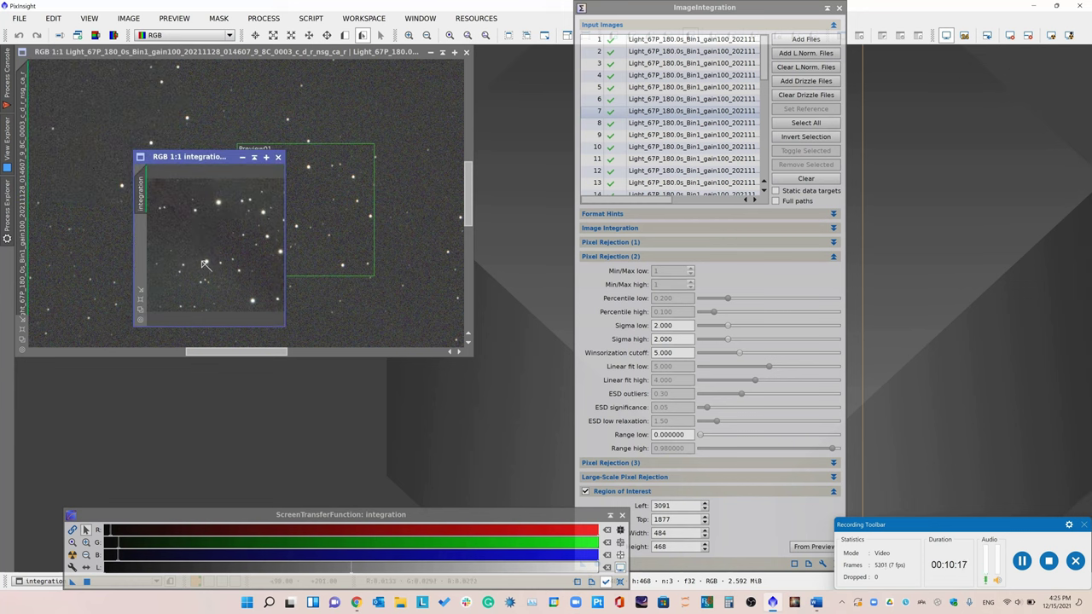
pyautogui.scroll(-2, 205, 264)
pyautogui.scroll(2, 215, 255)
pyautogui.scroll(-1, 224, 247)
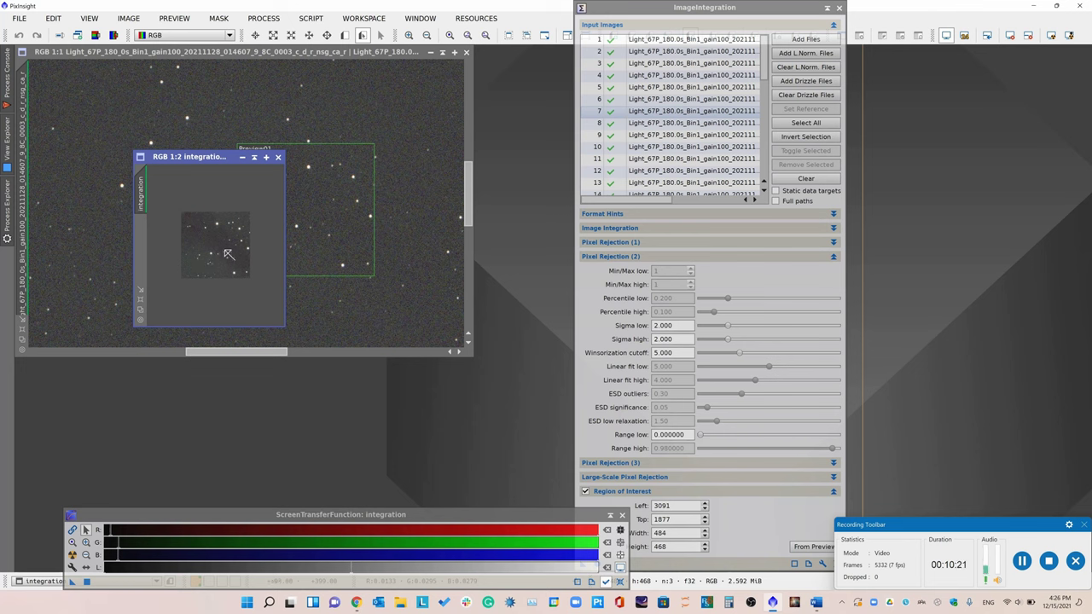
pyautogui.scroll(1, 230, 255)
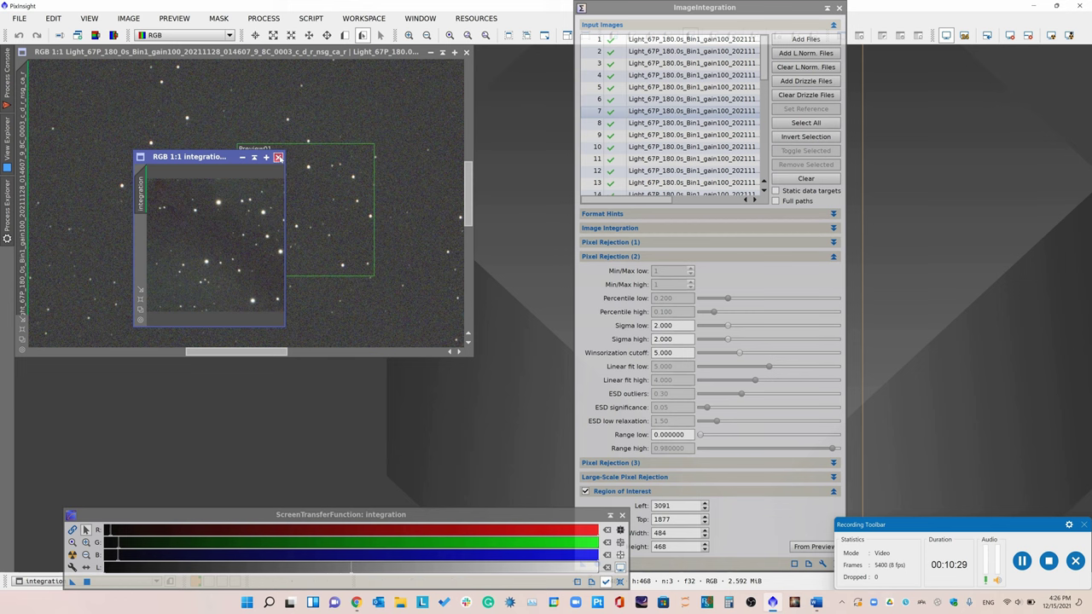
# Close the test integration and the registered 67P frame.
pyautogui.click(278, 157)
pyautogui.scroll(-2, 334, 165)
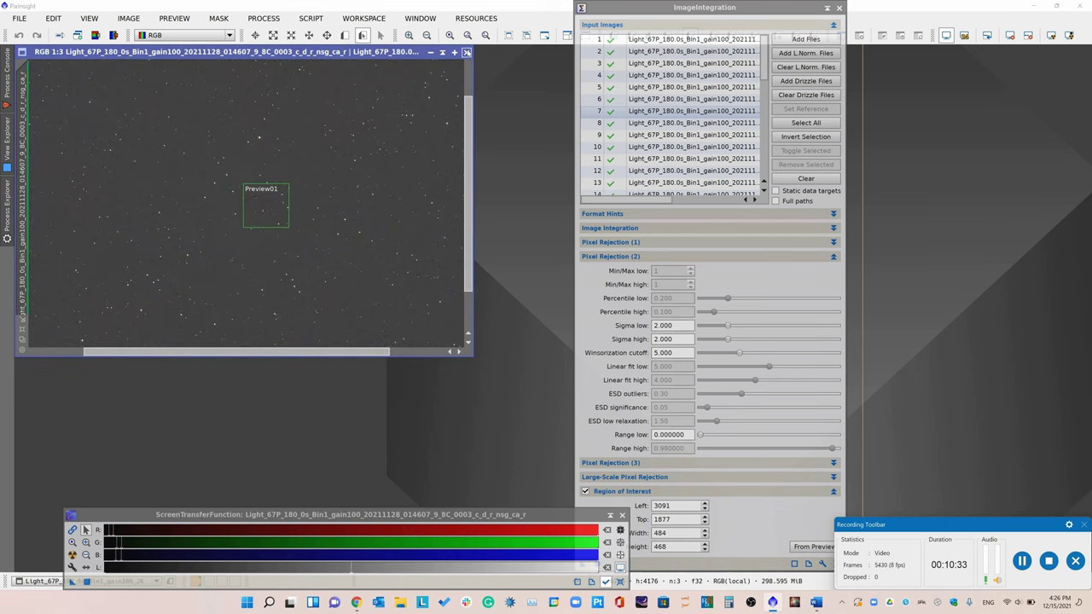
pyautogui.click(467, 52)
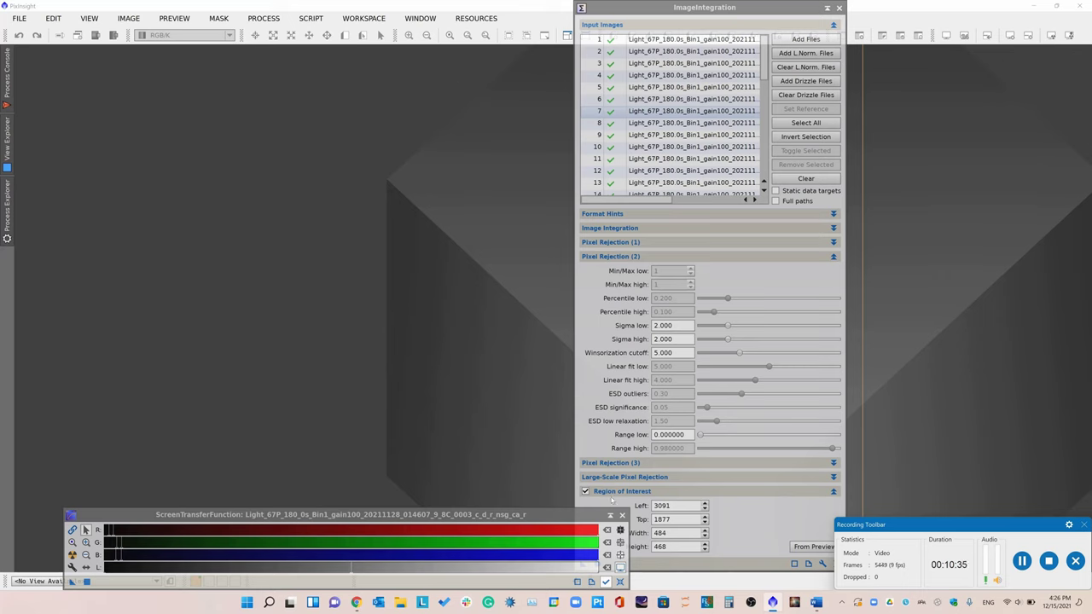
# Turn off the region of interest, close ScreenTransferFunction and run the integration on the full frames.
pyautogui.click(586, 492)
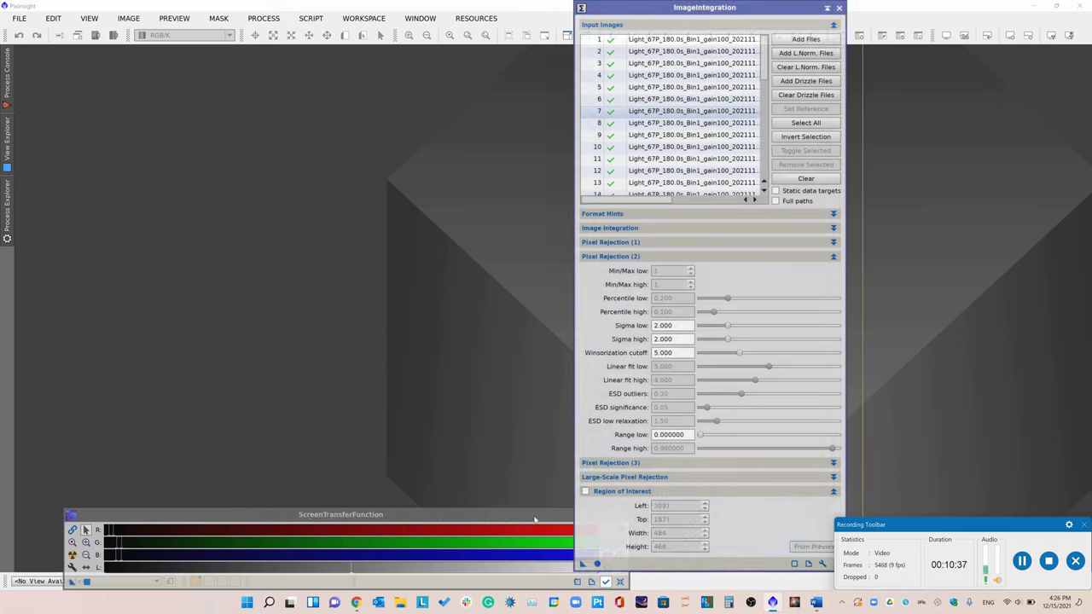
pyautogui.click(535, 516)
pyautogui.click(622, 515)
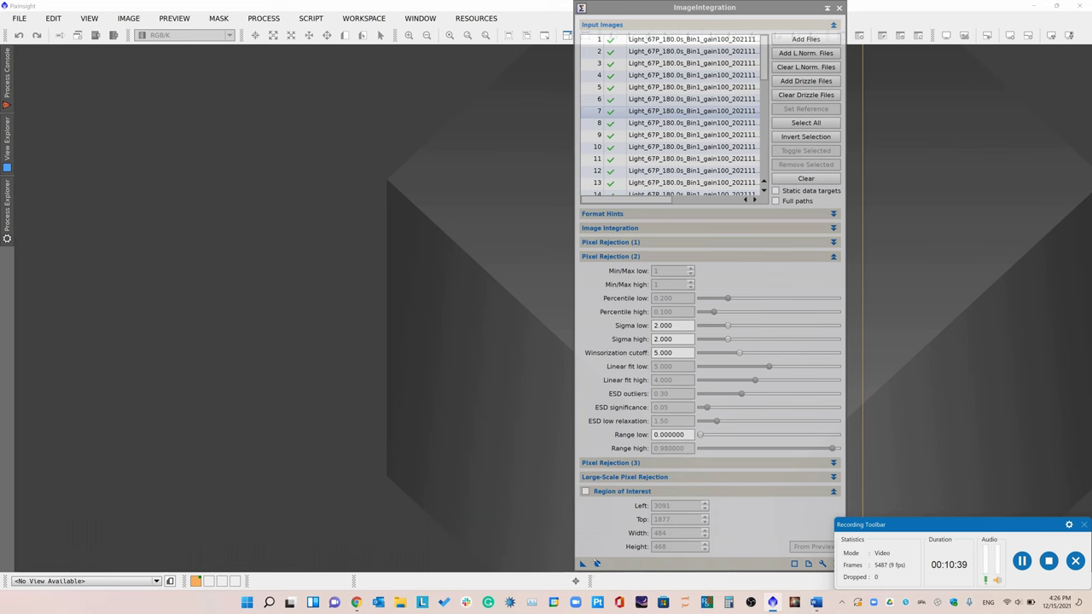
pyautogui.click(597, 564)
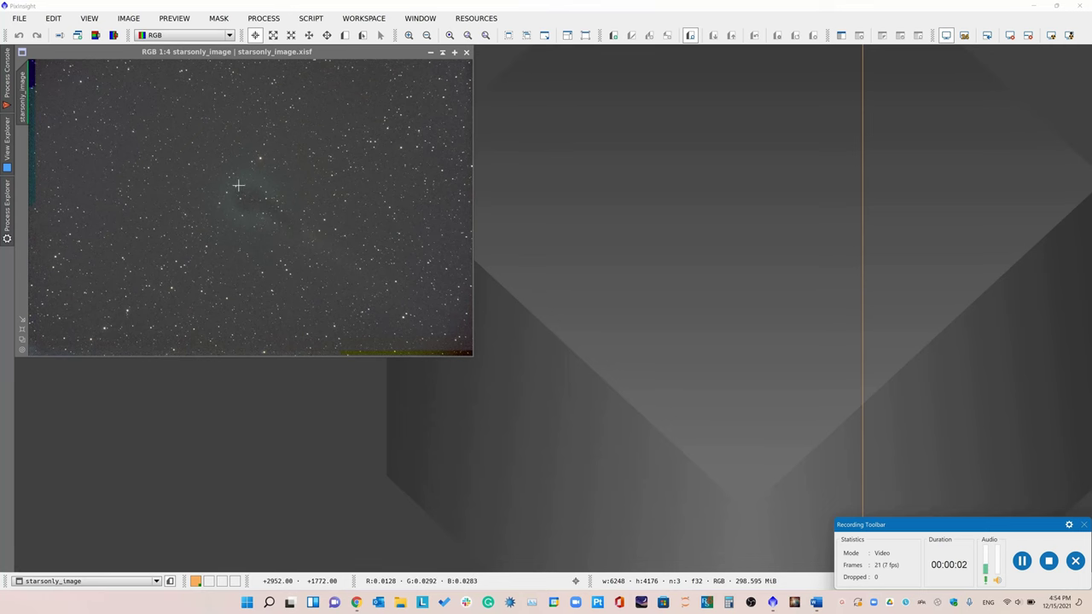
# Examine the starsonly_image for remaining comet residue around its centre and for artefacts along its edges.
pyautogui.scroll(3, 265, 182)
pyautogui.scroll(-3, 265, 183)
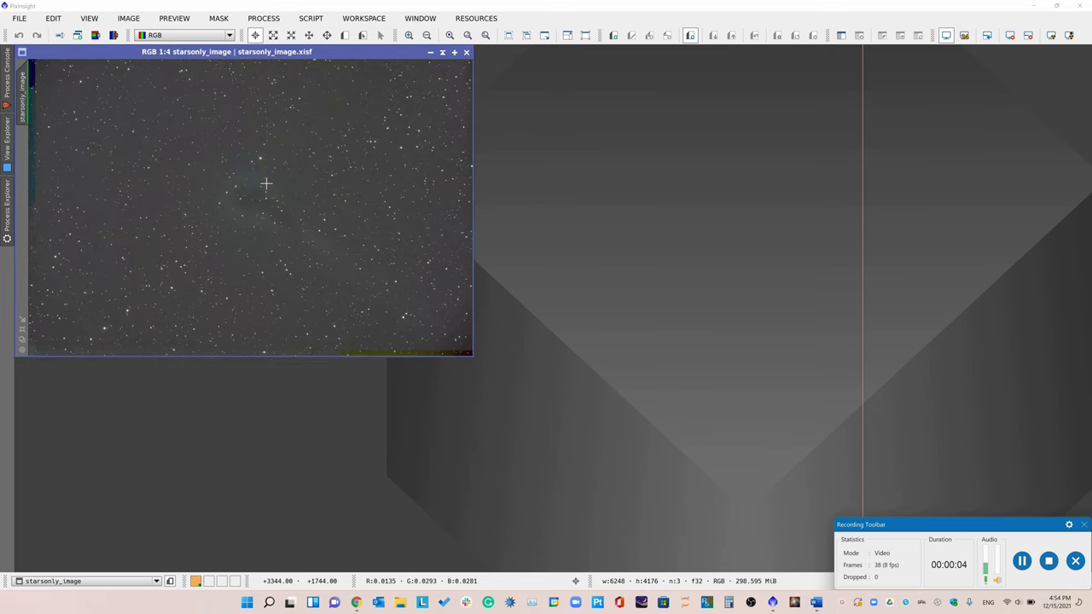
pyautogui.scroll(2, 267, 185)
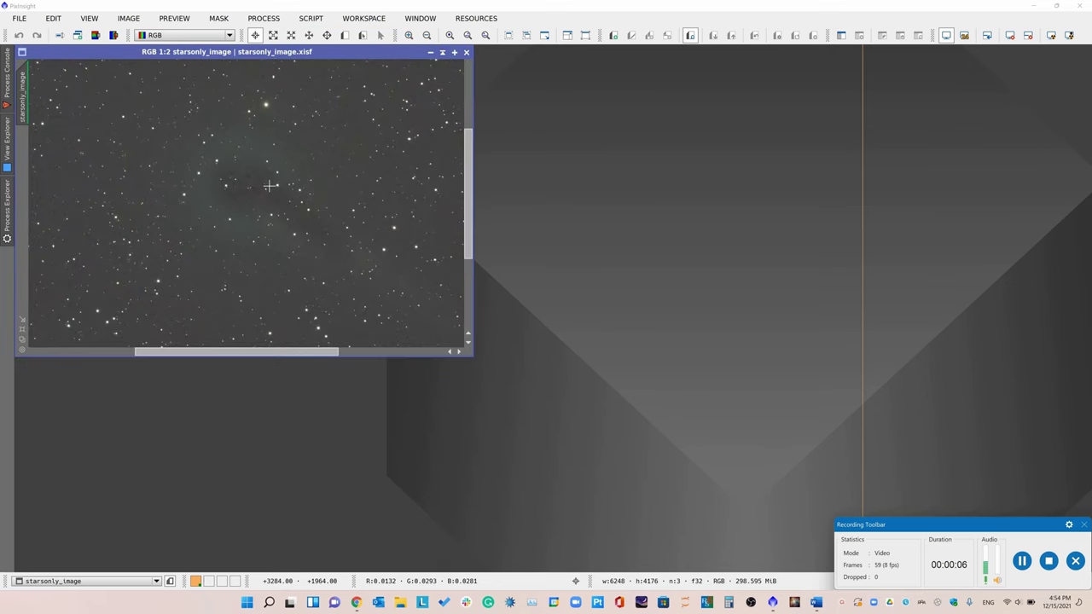
pyautogui.scroll(-2, 280, 225)
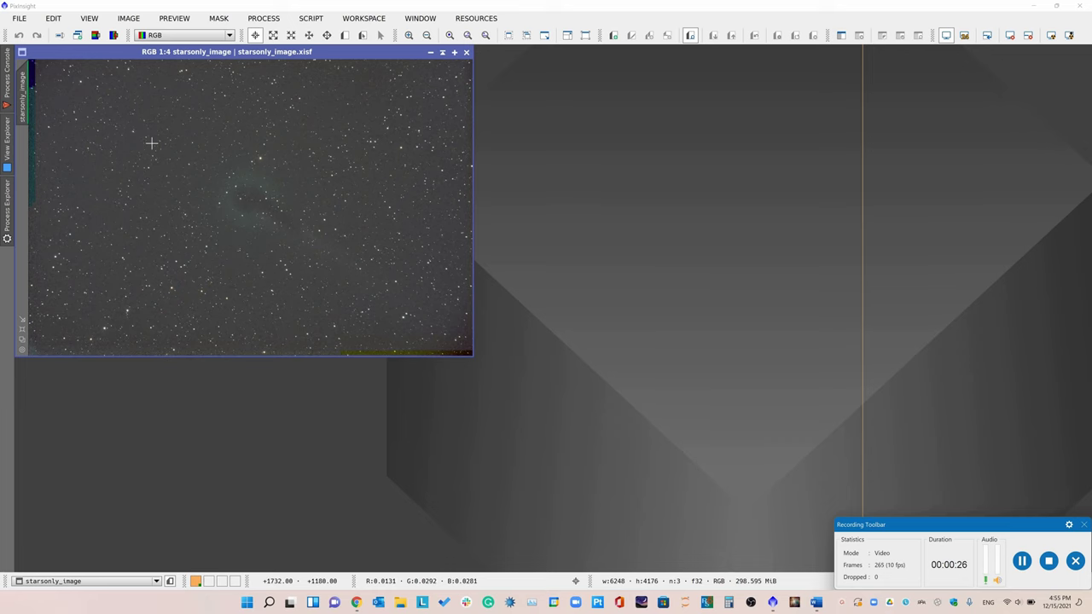
pyautogui.scroll(-1, 224, 151)
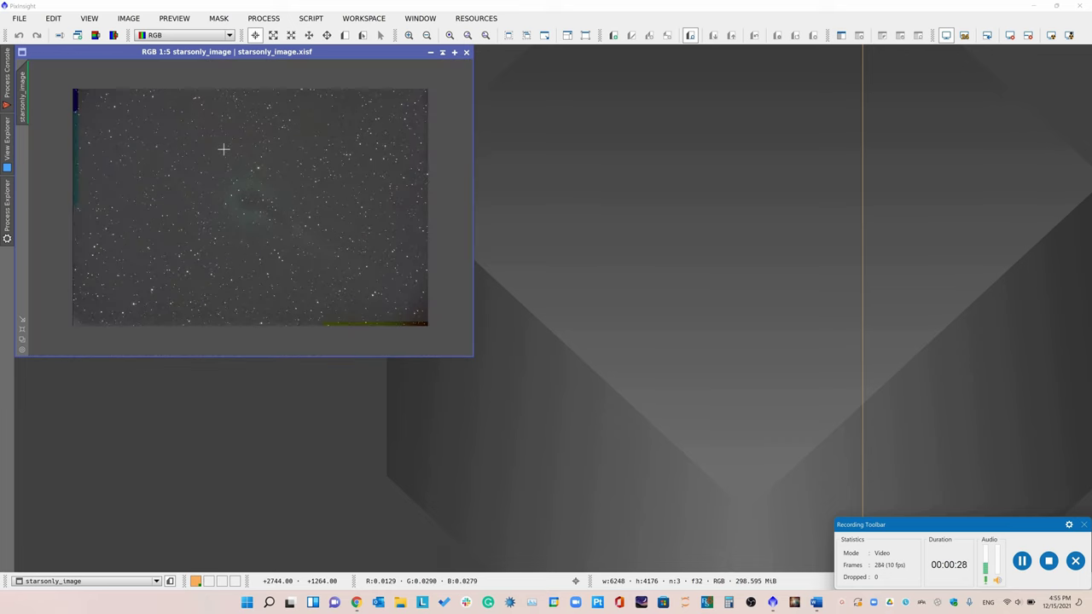
pyautogui.scroll(1, 224, 150)
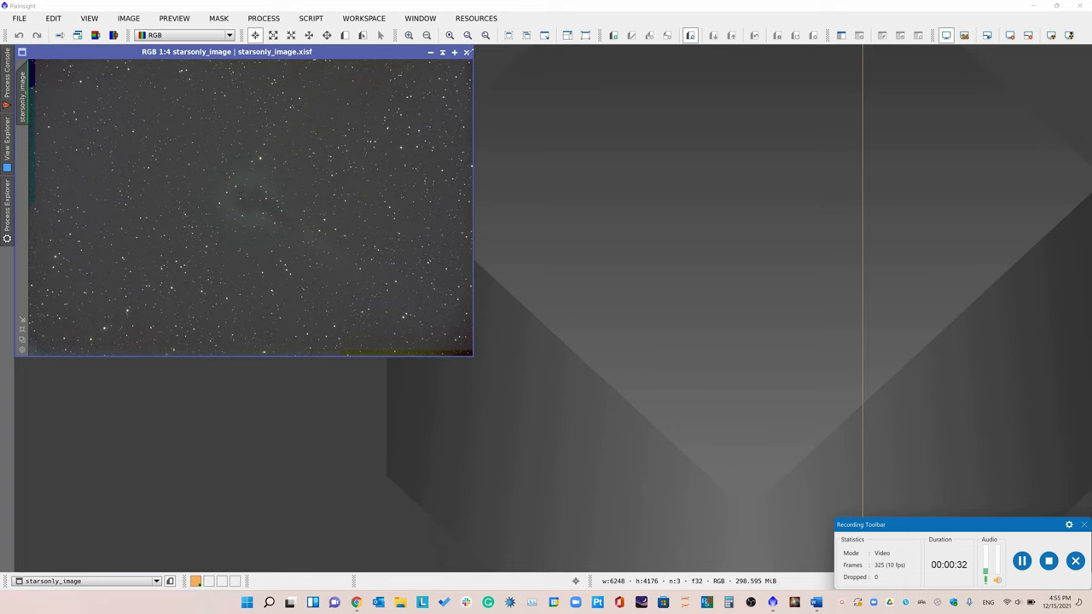
# Open CometAlignment and add all frames from the NSG folder inside the comet folder as target frames.
pyautogui.click(265, 19)
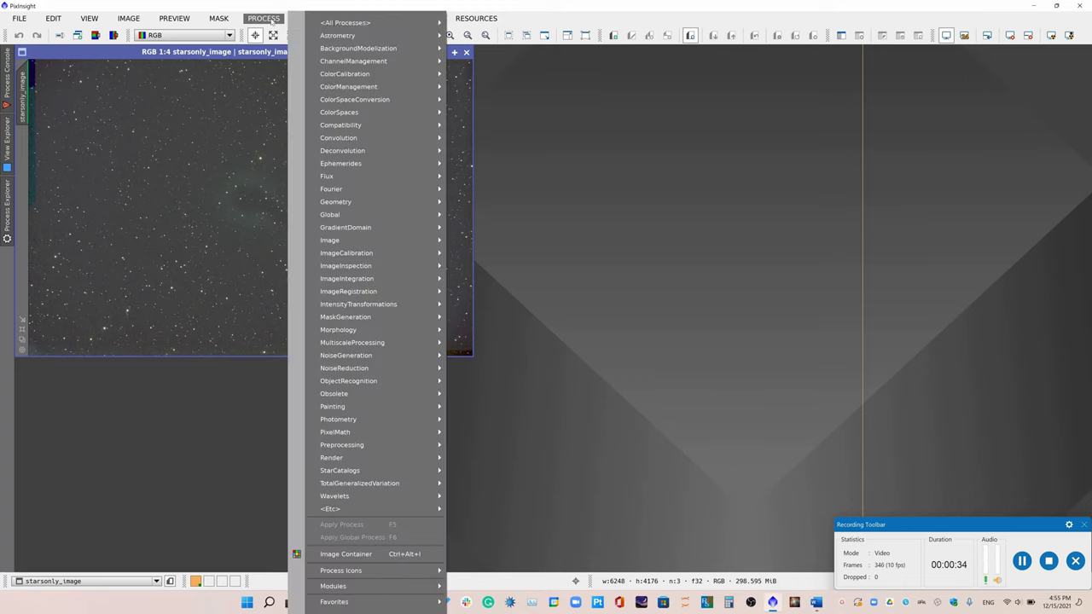
pyautogui.moveTo(341, 23)
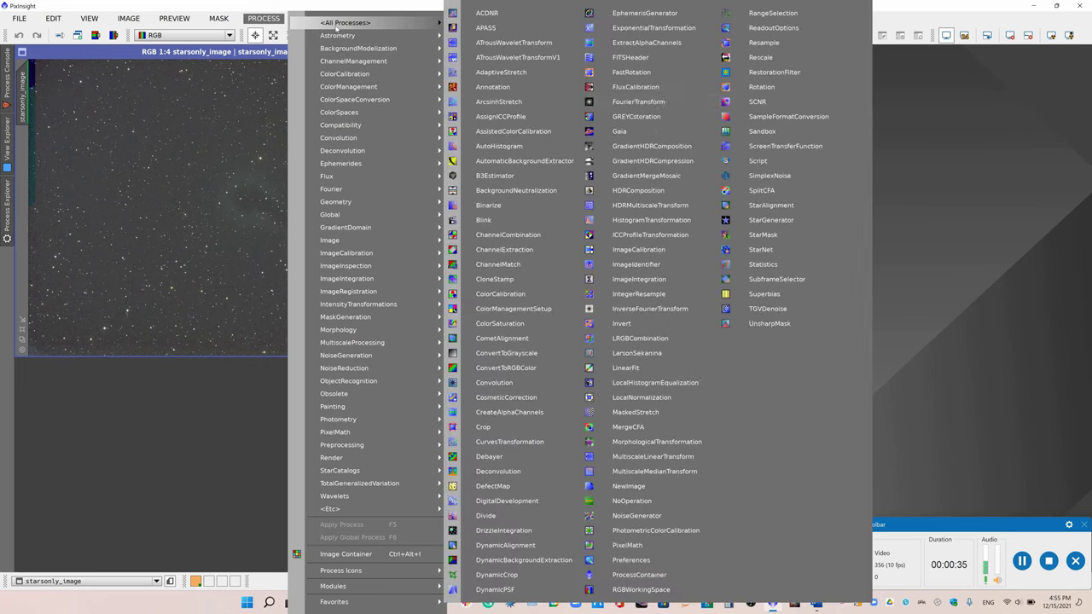
pyautogui.click(491, 333)
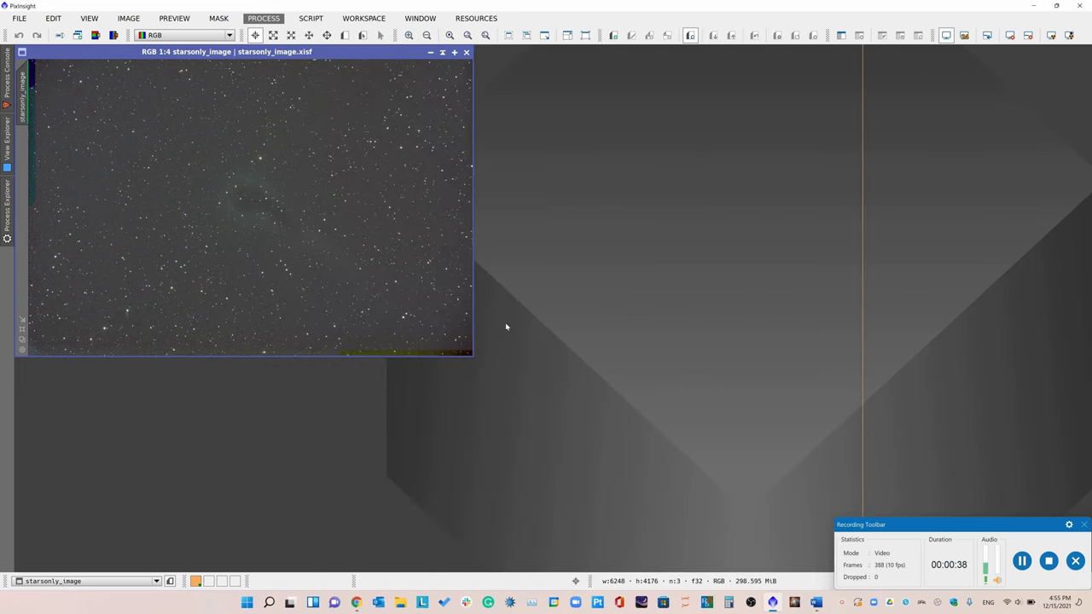
pyautogui.click(726, 109)
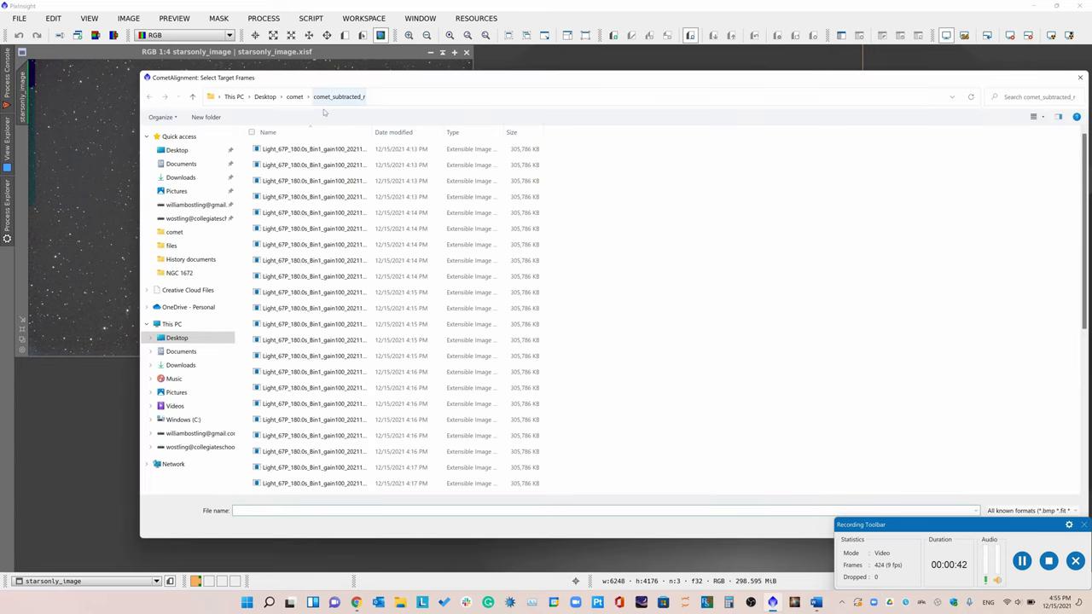
pyautogui.click(295, 96)
pyautogui.click(271, 260)
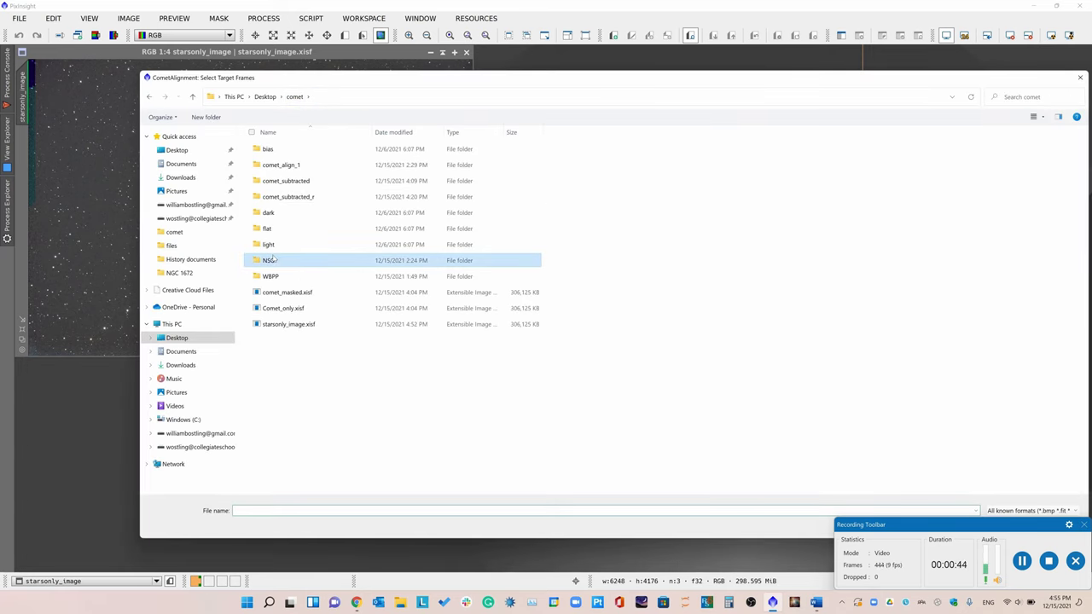
pyautogui.doubleClick(272, 260)
pyautogui.click(290, 150)
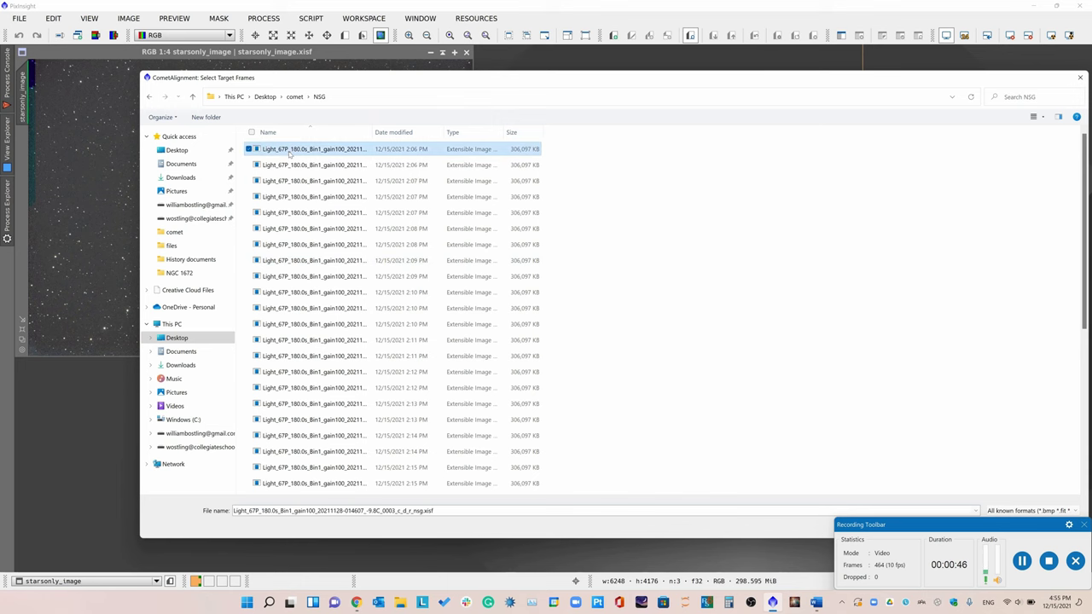
pyautogui.hotkey('ctrl', 'a')
pyautogui.moveTo(713, 81); pyautogui.dragTo(630, 61)
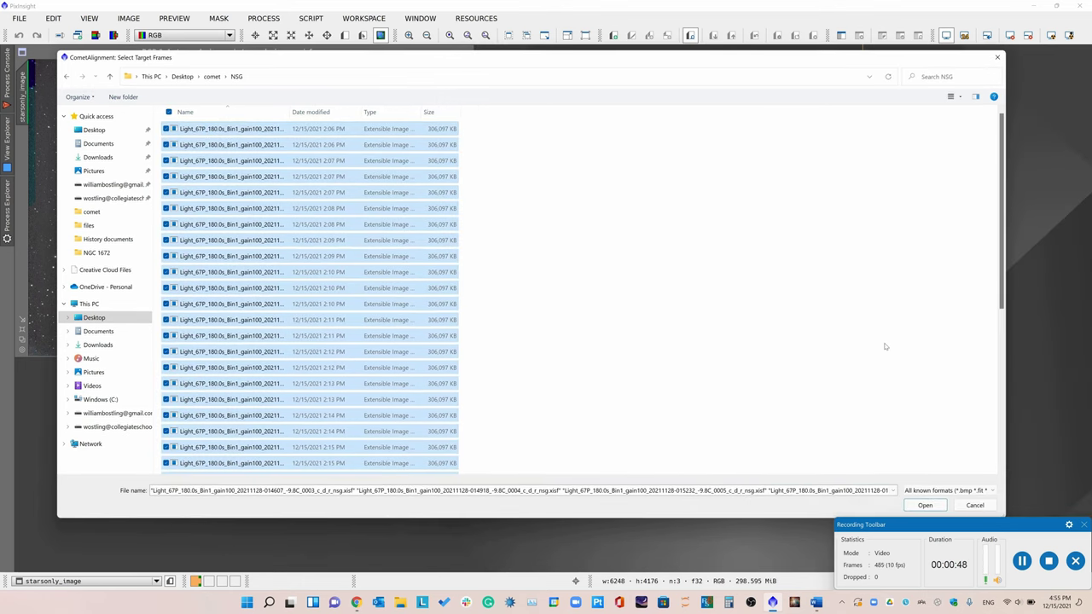
pyautogui.click(928, 505)
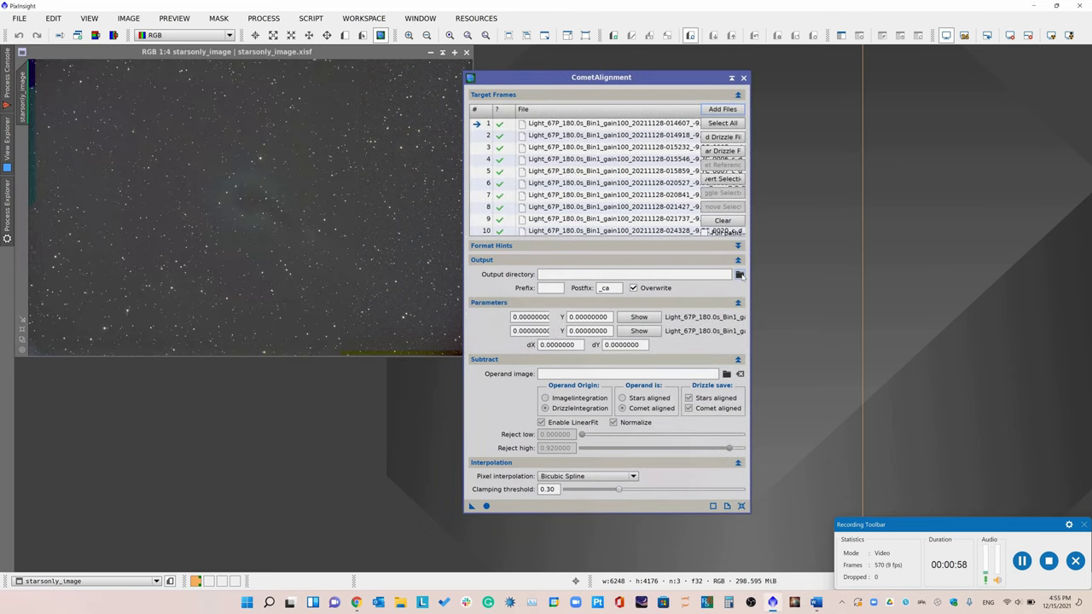
# Create a folder named stars_subtracted inside the comet folder and set it as the CometAlignment output directory.
pyautogui.click(739, 275)
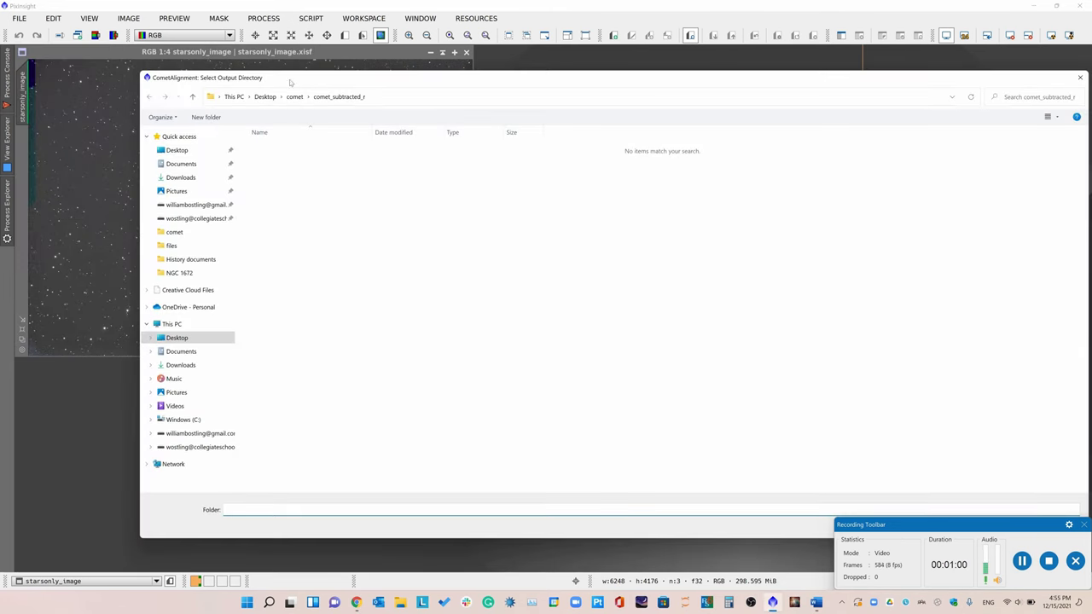
pyautogui.click(294, 97)
pyautogui.rightClick(321, 316)
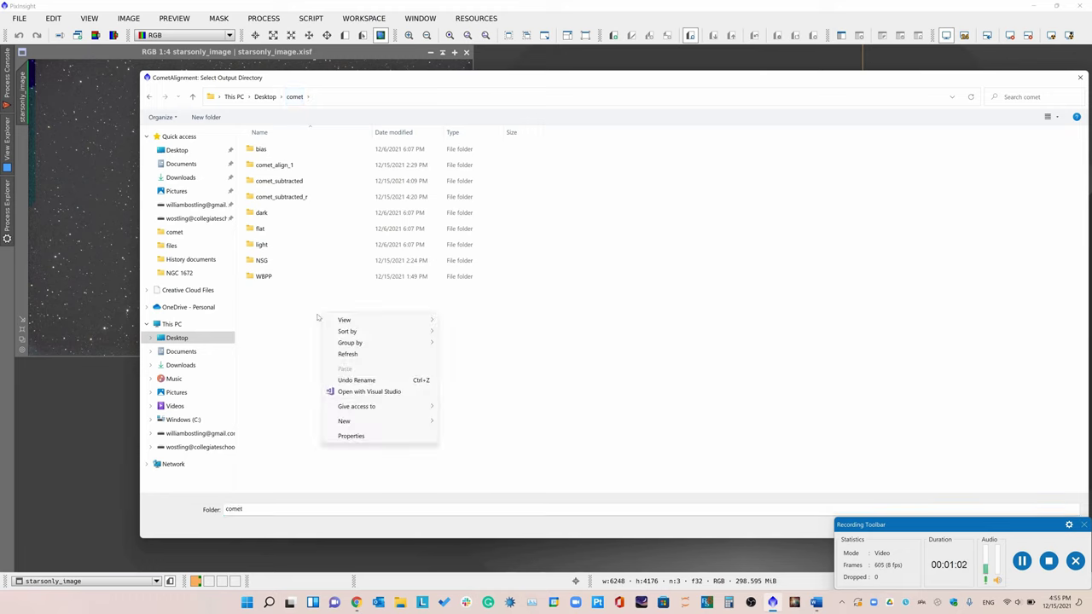
pyautogui.click(476, 422)
pyautogui.write('stars')
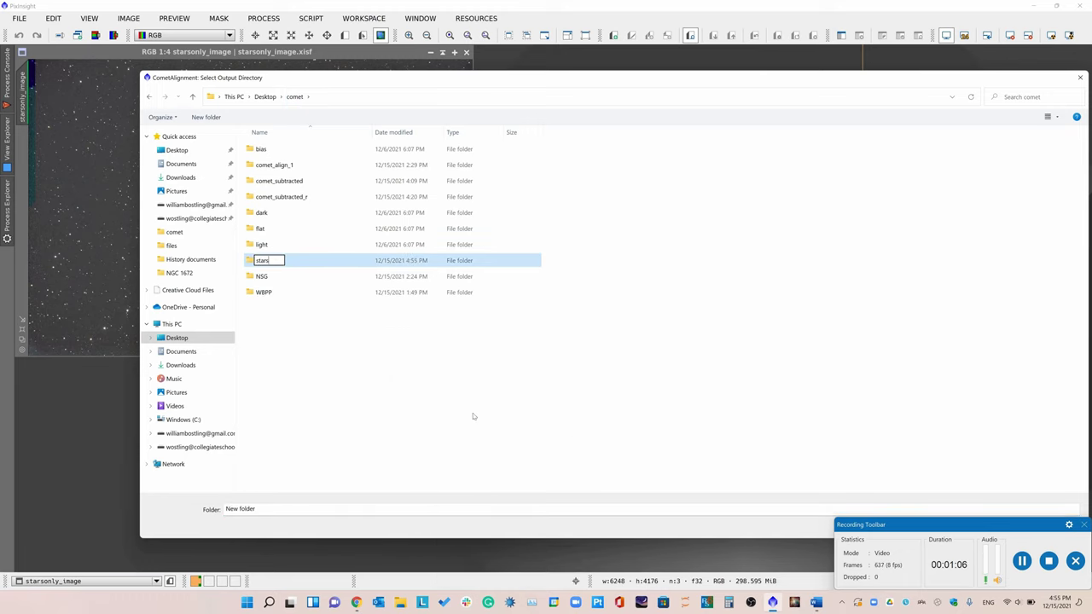
pyautogui.write('_subtracted')
pyautogui.press('Return')
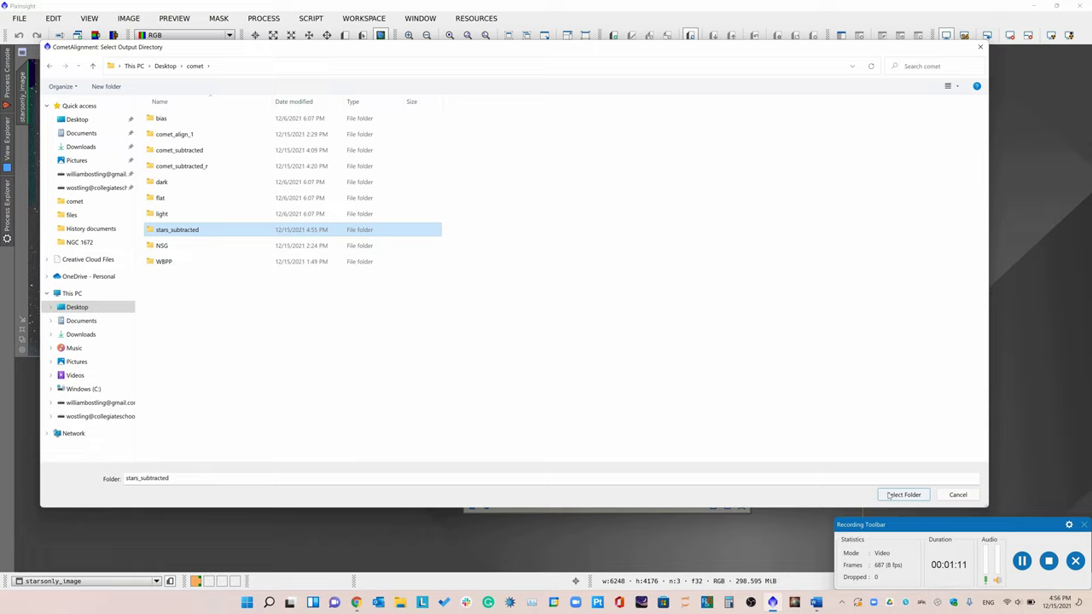
pyautogui.click(890, 496)
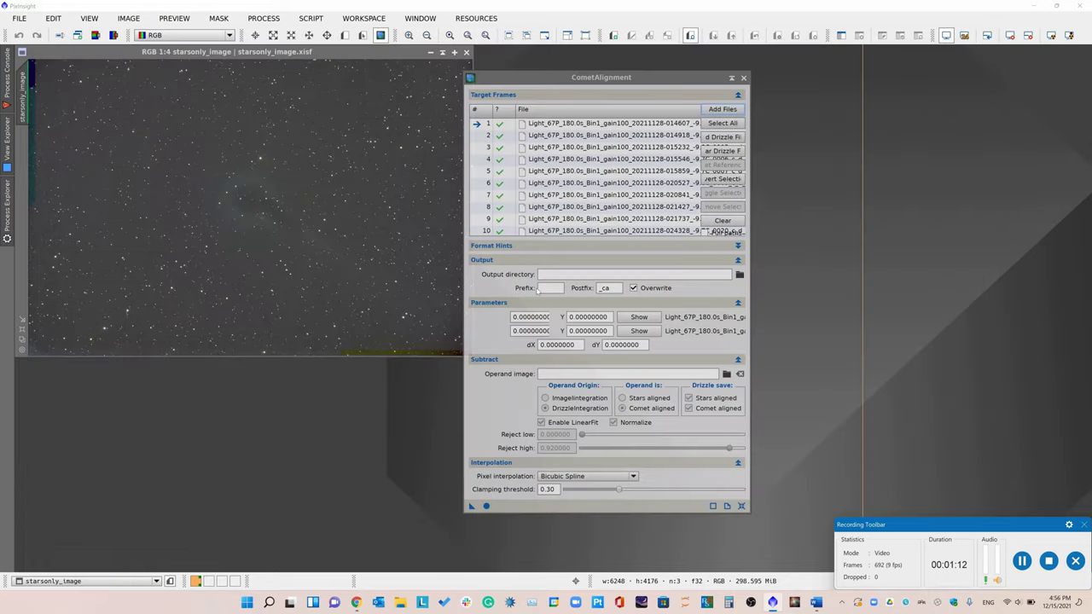
pyautogui.moveTo(550, 77); pyautogui.dragTo(585, 61)
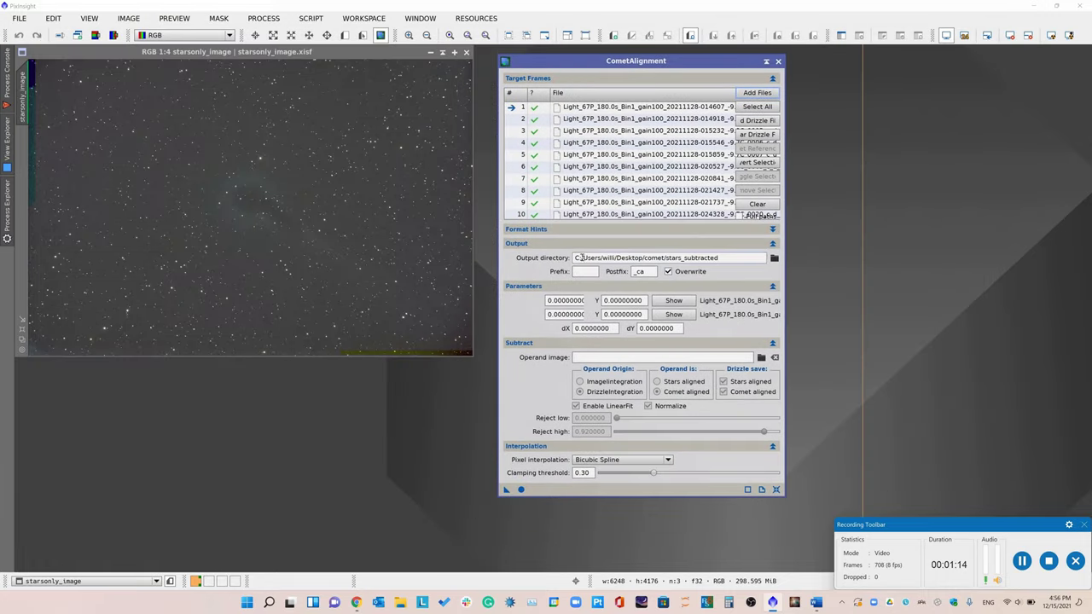
# Show the first 67P frame from CometAlignment and open ScreenTransferFunction to auto-stretch its display.
pyautogui.press('F6')
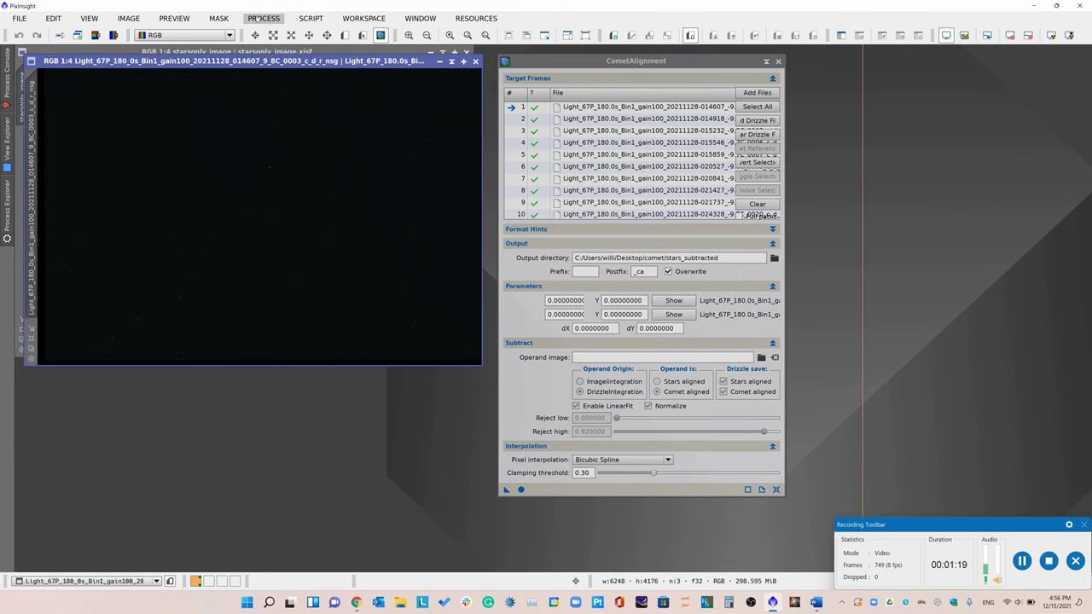
pyautogui.click(262, 17)
pyautogui.moveTo(346, 23)
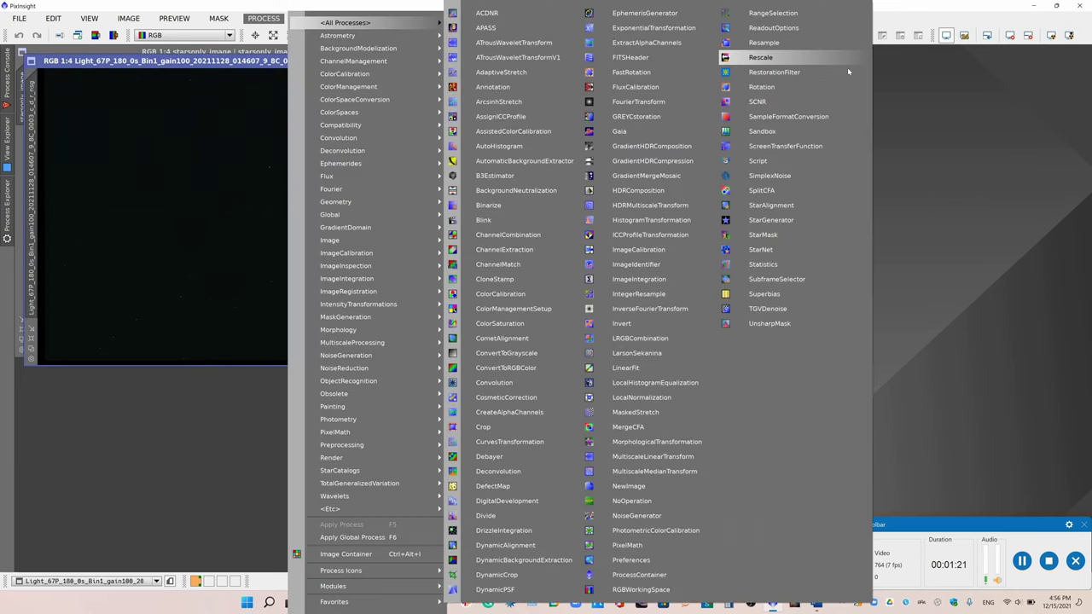
pyautogui.click(821, 147)
pyautogui.click(73, 553)
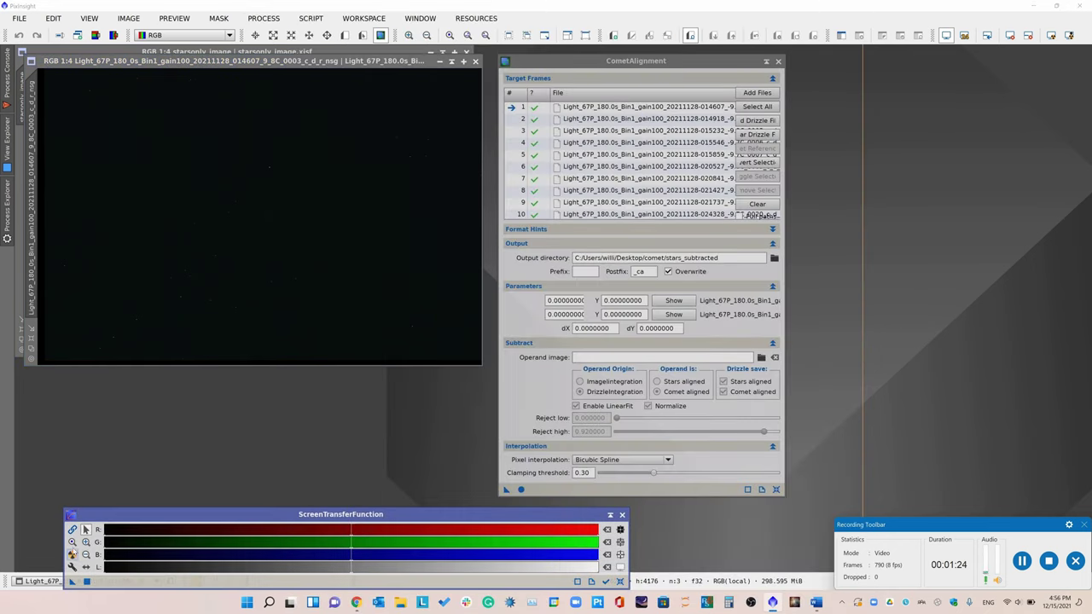
# Mark the comet's nucleus in the first frame as its alignment position, then close the frame.
pyautogui.click(268, 154)
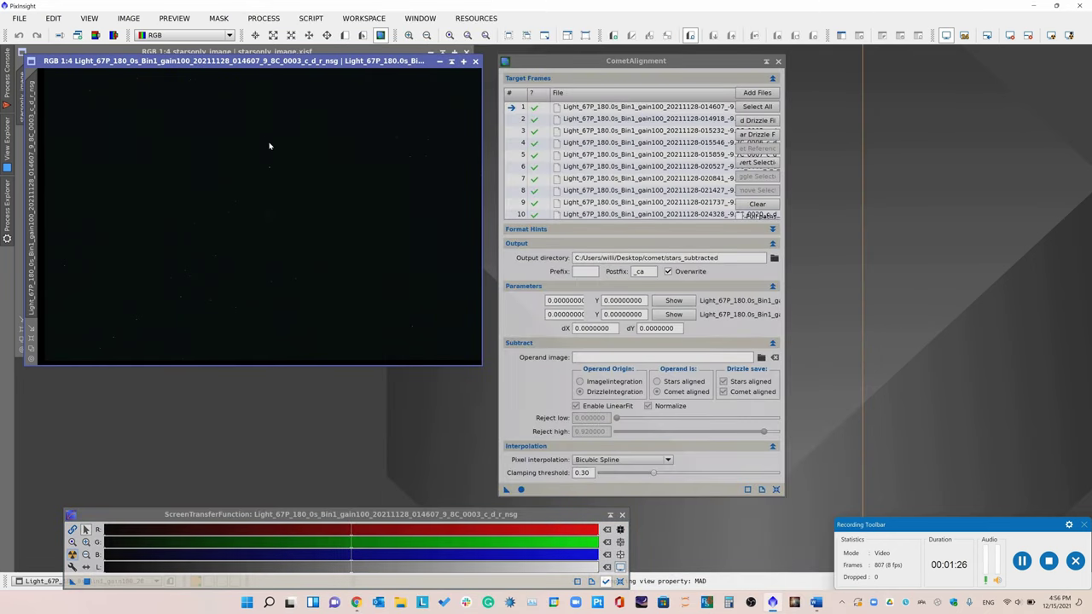
pyautogui.scroll(5, 269, 141)
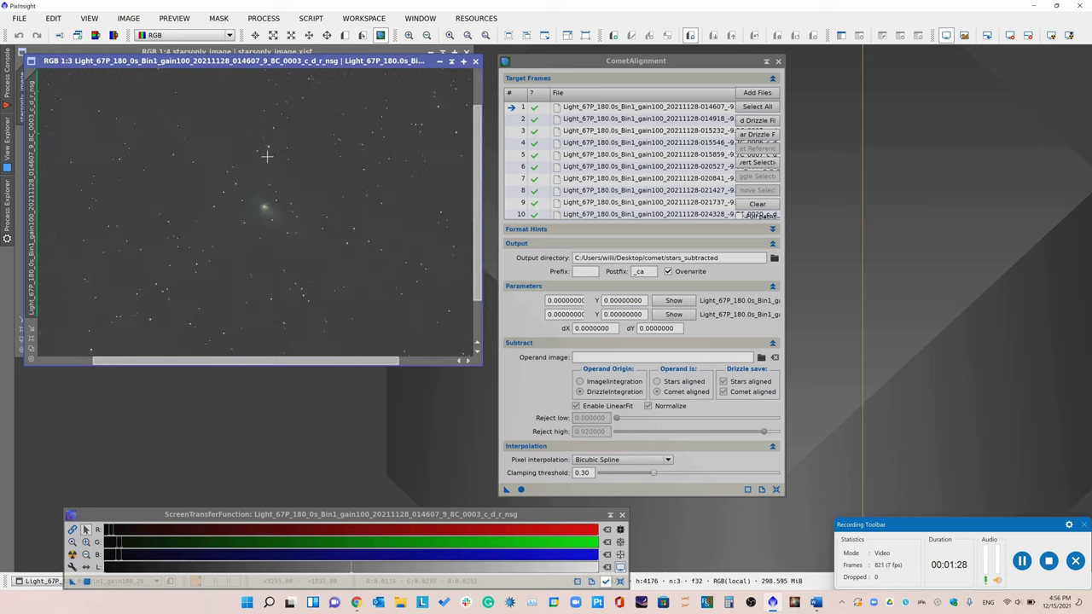
pyautogui.click(340, 162)
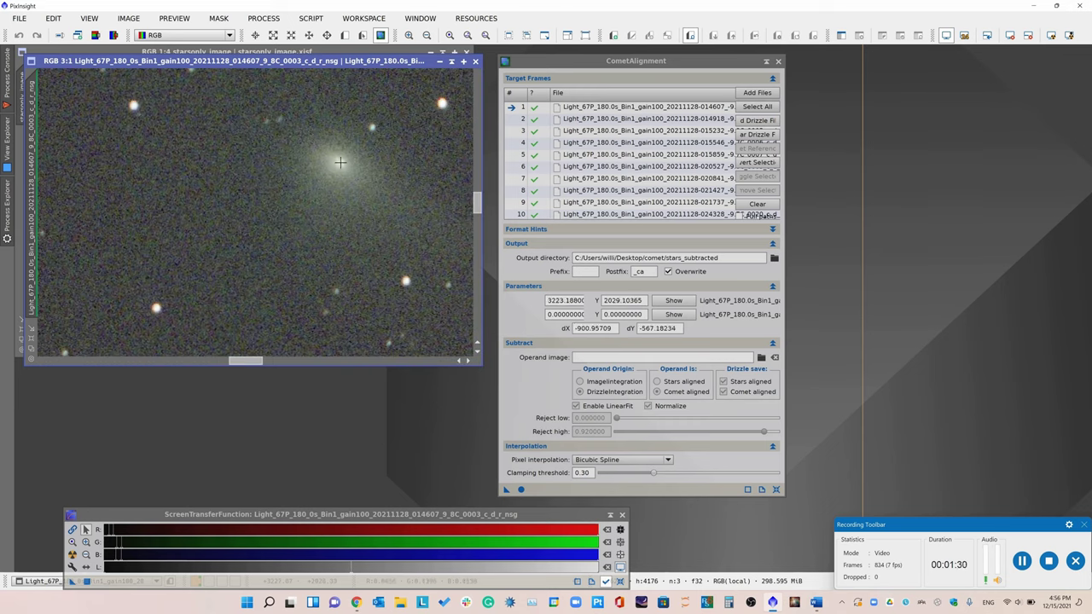
pyautogui.scroll(-4, 260, 196)
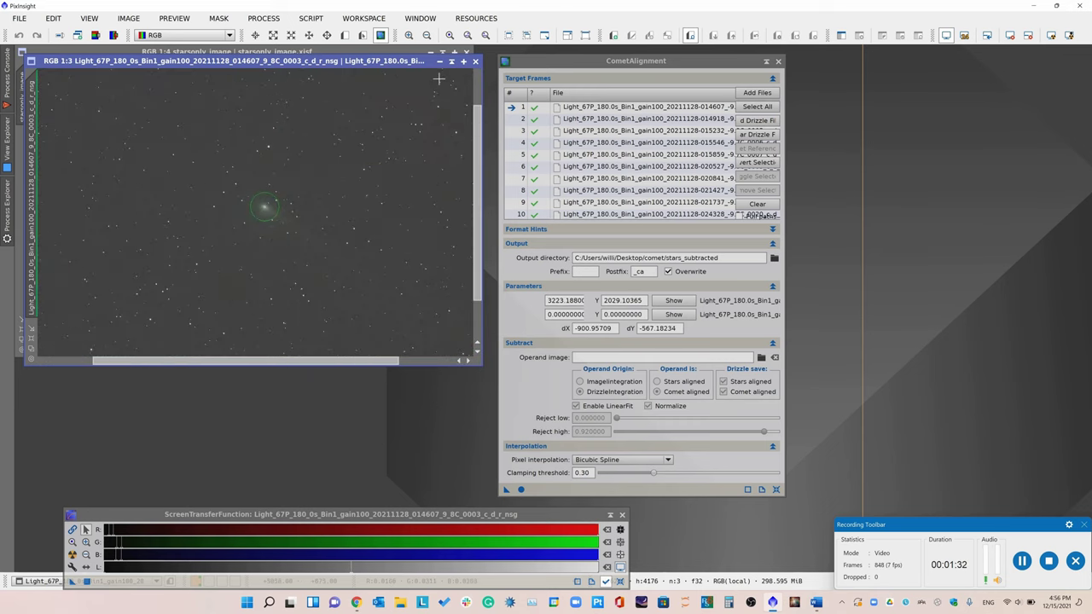
pyautogui.click(475, 61)
# Show the last 67P frame auto-stretched, mark the comet's nucleus in it and close the frame.
pyautogui.click(664, 314)
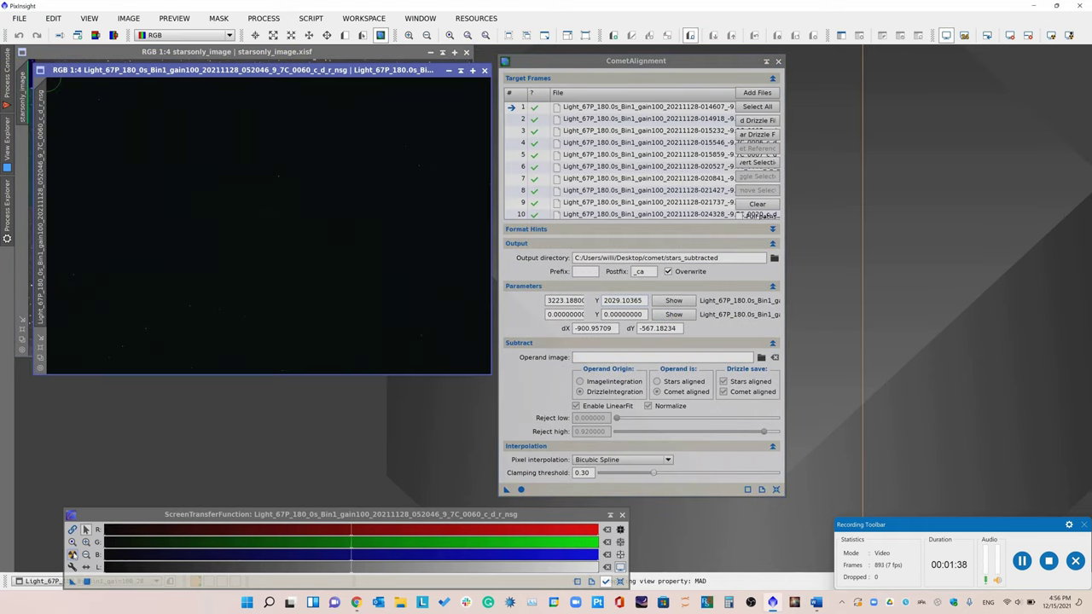
pyautogui.click(72, 555)
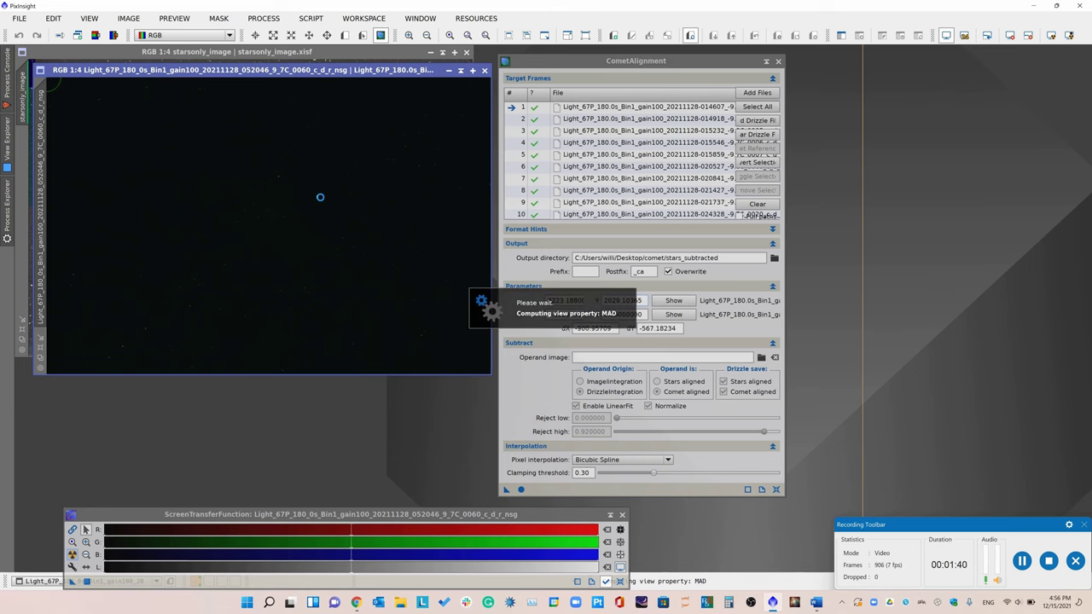
pyautogui.scroll(4, 317, 195)
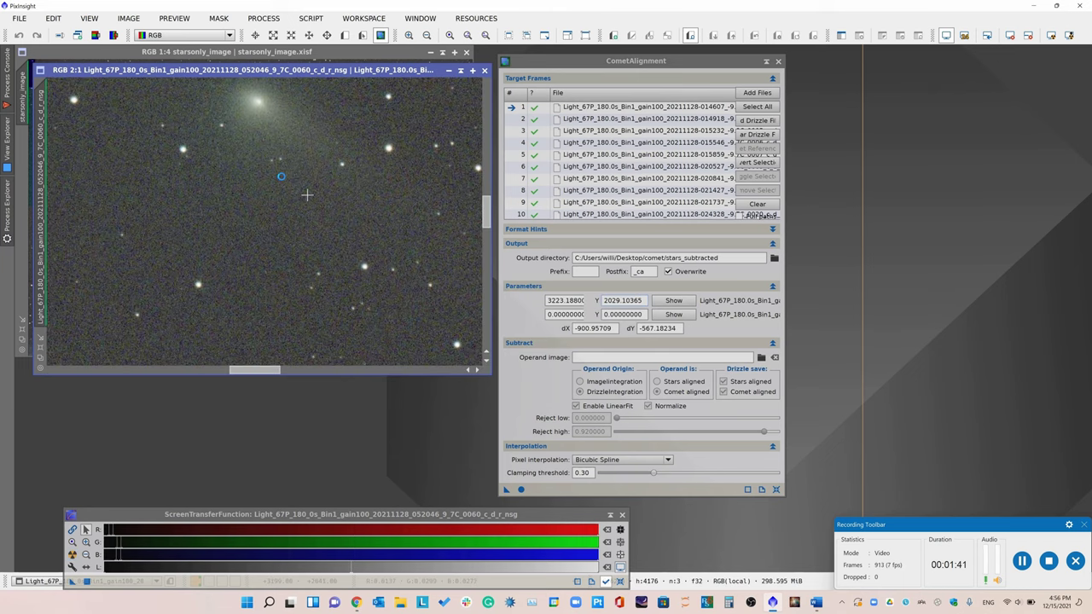
pyautogui.click(257, 101)
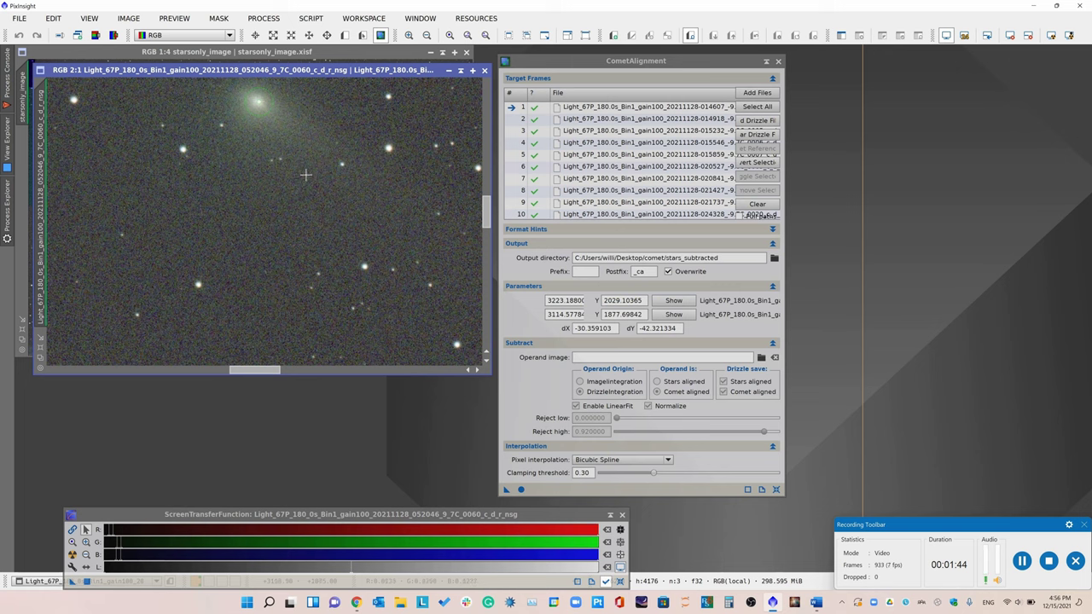
pyautogui.scroll(-4, 309, 179)
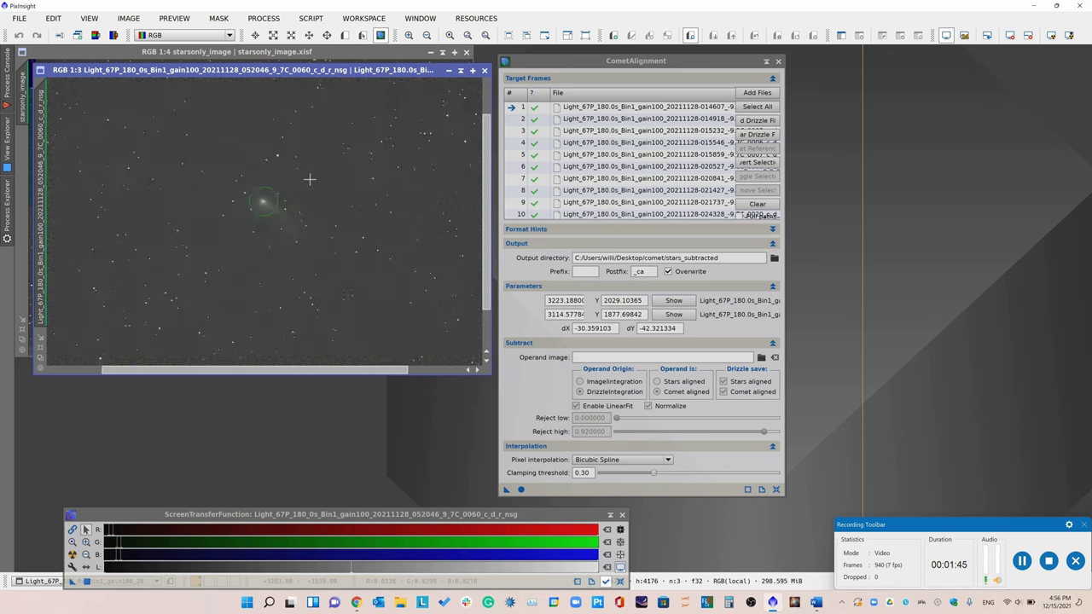
pyautogui.click(484, 71)
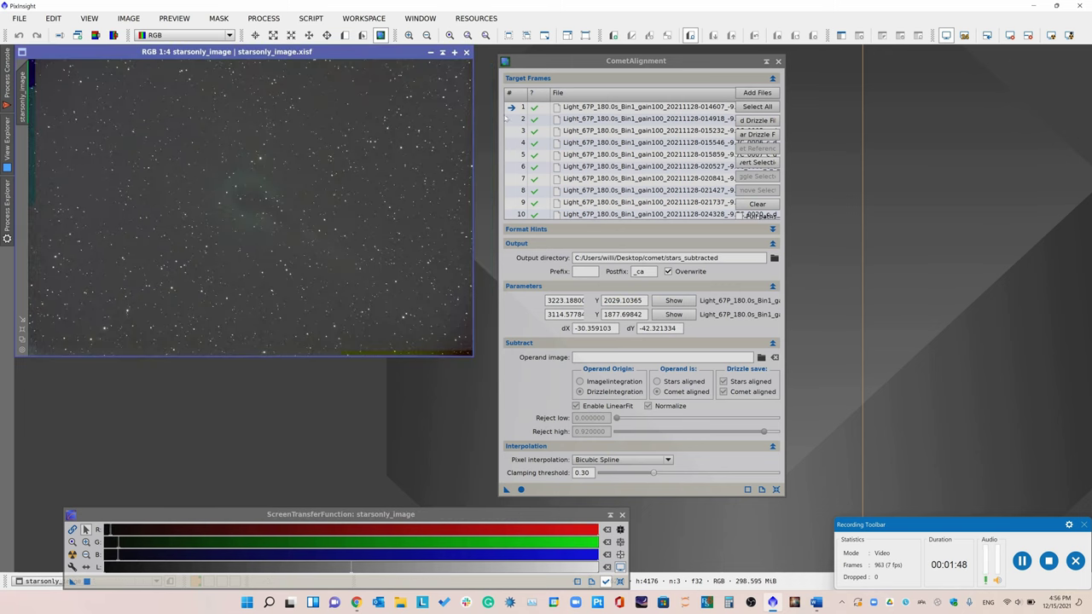
# Load starsonly_image.xisf from the comet folder as the operand image for the subtraction.
pyautogui.click(761, 358)
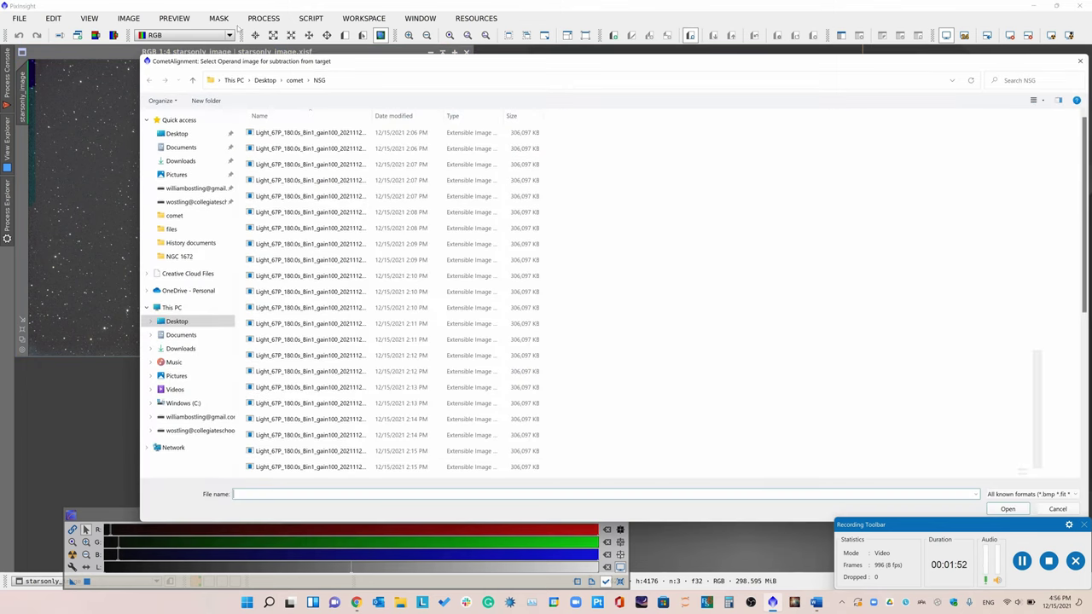
pyautogui.click(292, 80)
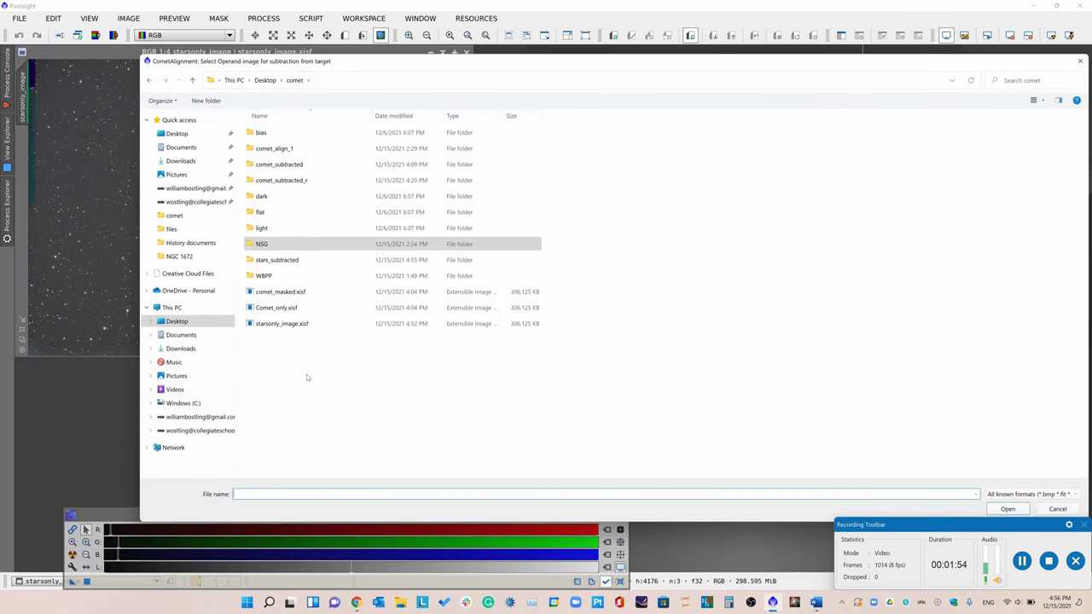
pyautogui.click(282, 323)
pyautogui.click(1006, 509)
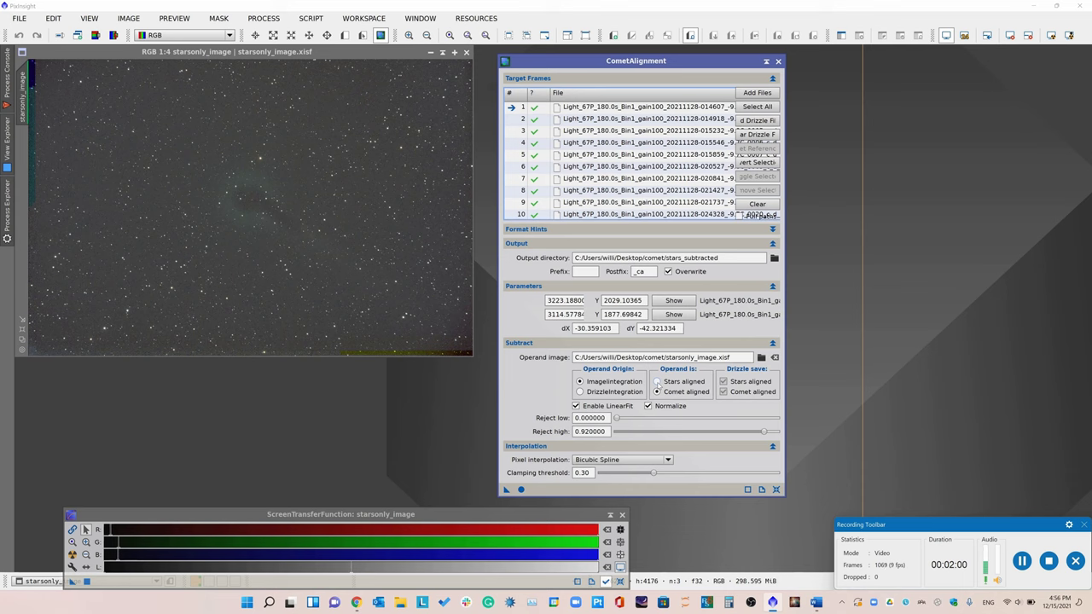
# Set the operand to Stars aligned, disable LinearFit, run CometAlignment on the frames and close it.
pyautogui.click(657, 384)
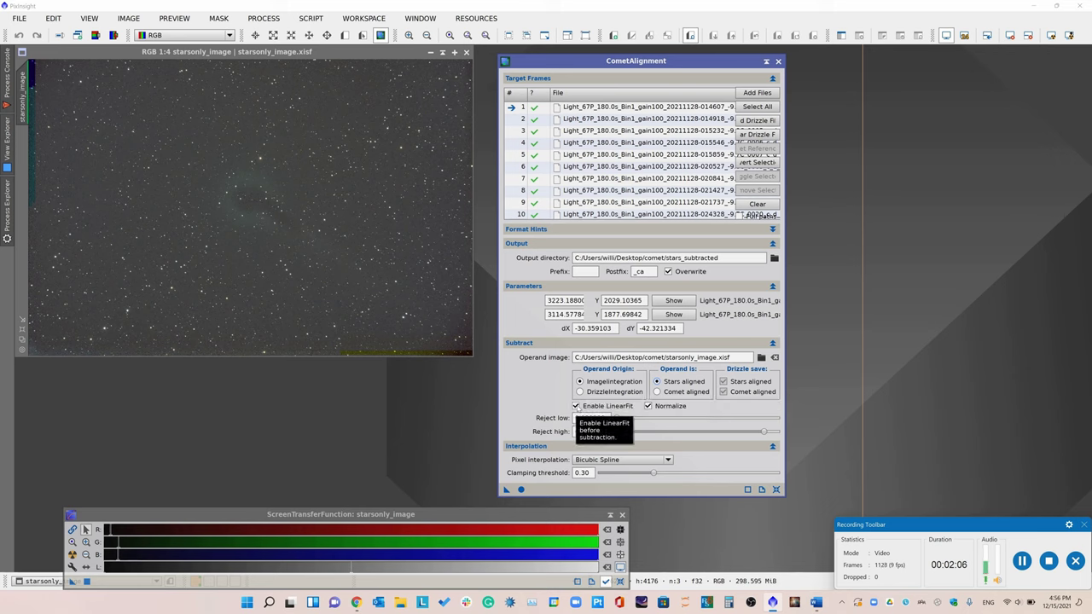
pyautogui.click(575, 406)
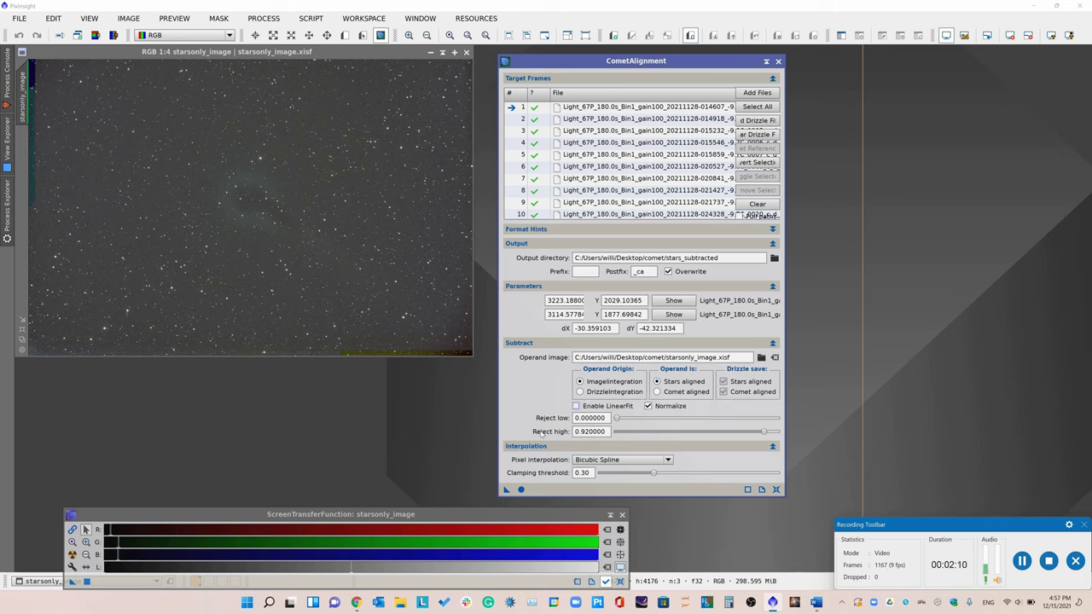
pyautogui.click(521, 490)
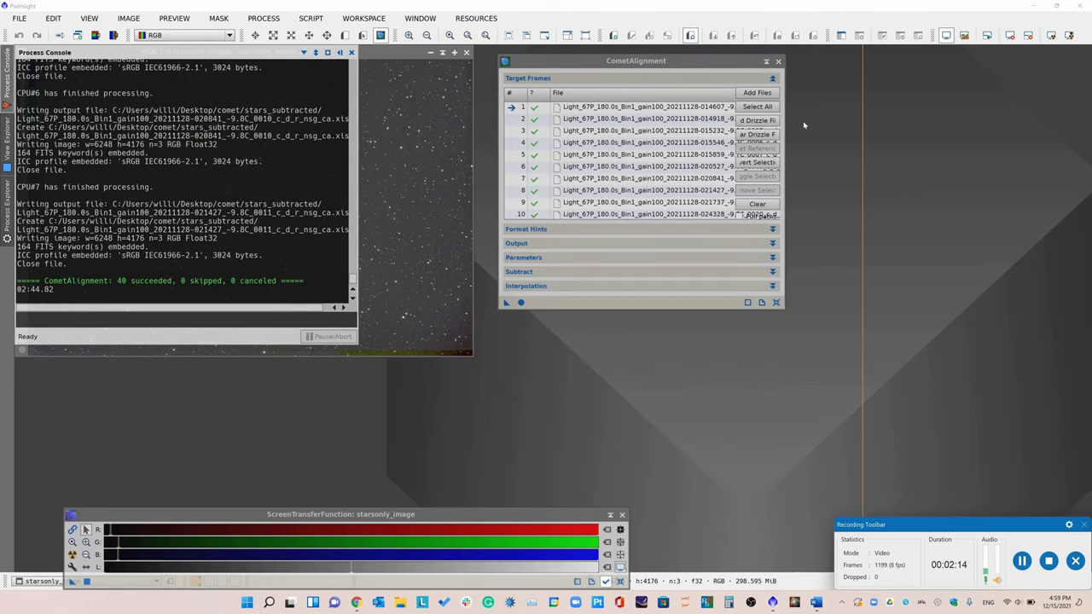
pyautogui.click(778, 61)
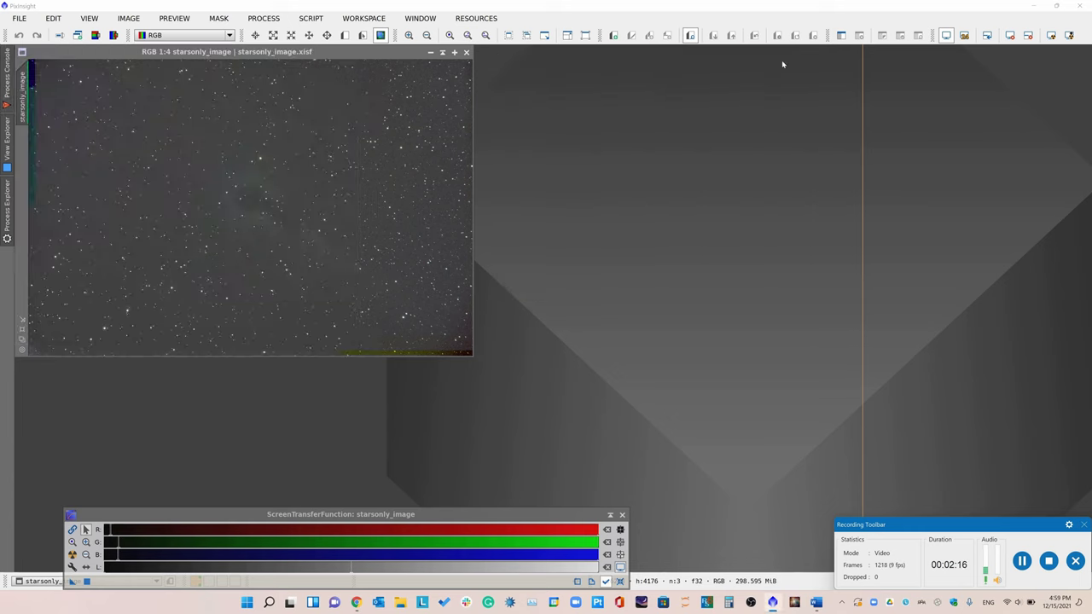
# Open the first, a middle and the last frame from the stars_subtracted folder.
pyautogui.click(19, 18)
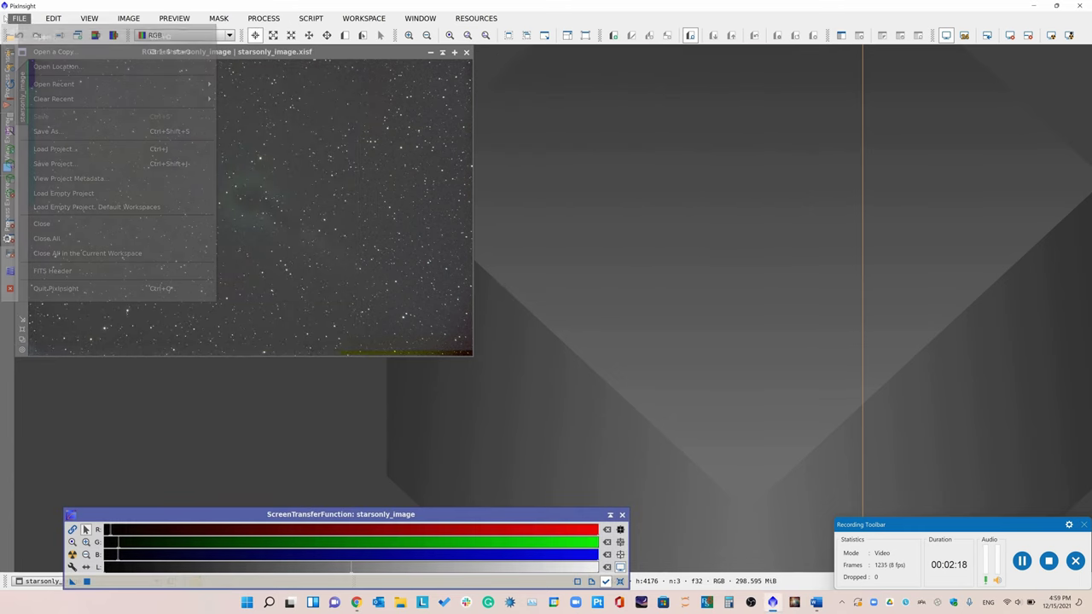
pyautogui.click(19, 18)
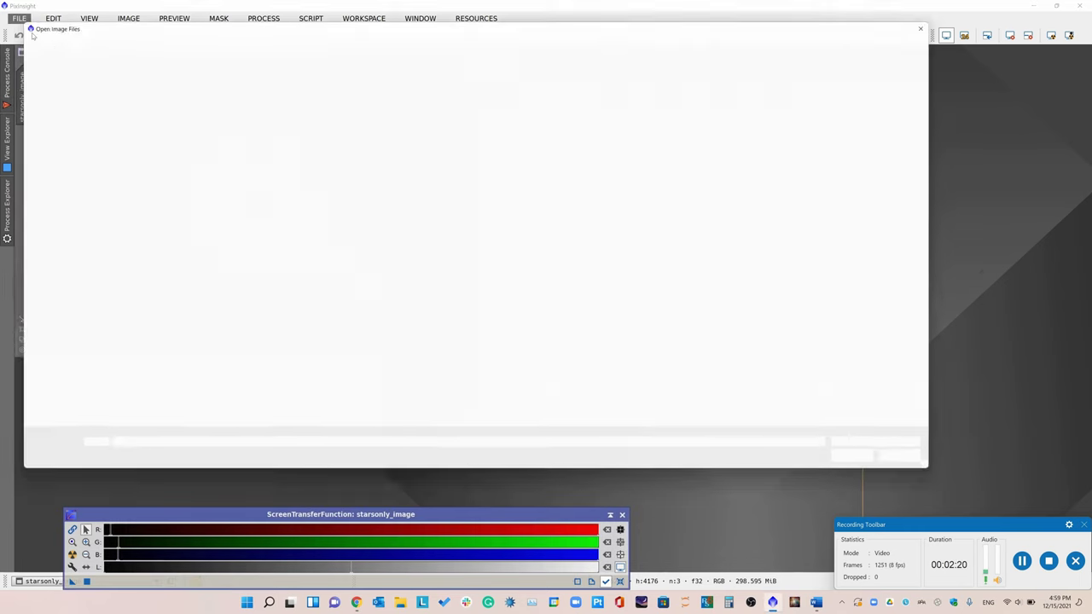
pyautogui.click(157, 217)
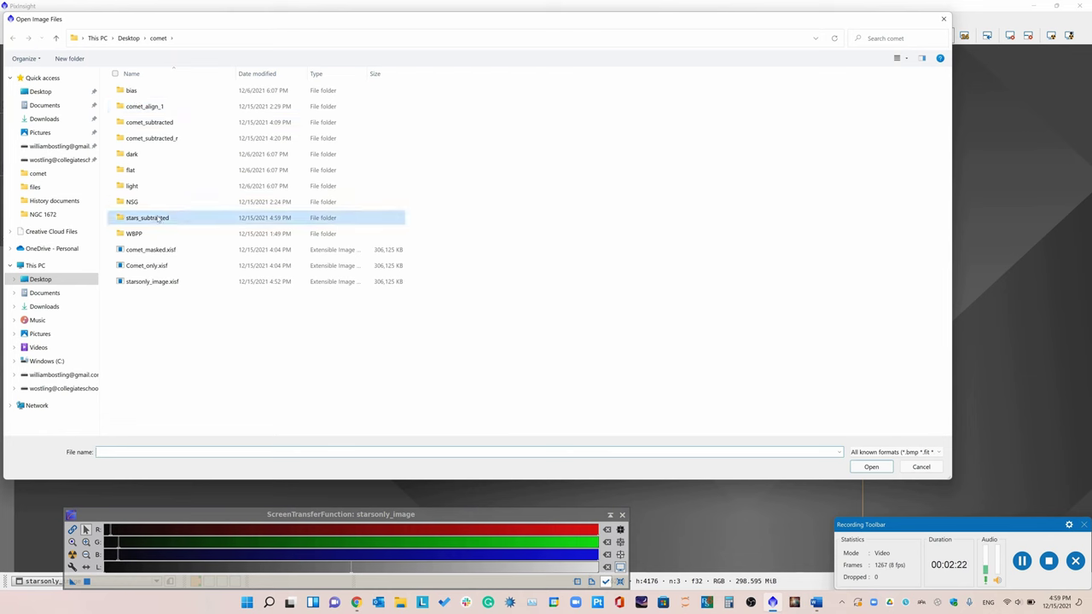
pyautogui.doubleClick(157, 218)
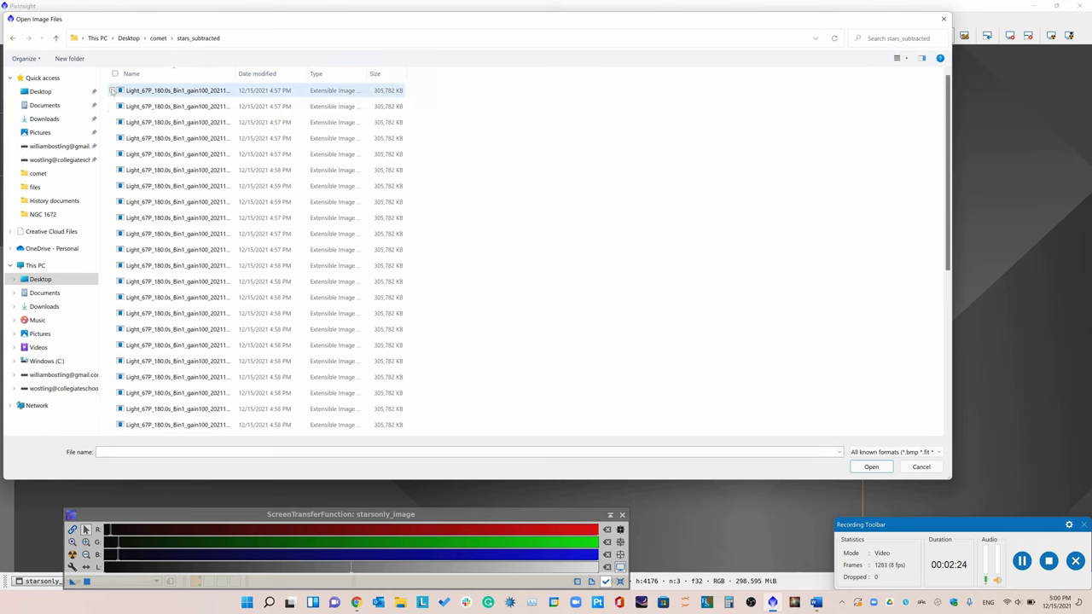
pyautogui.click(118, 90)
pyautogui.scroll(-3, 120, 256)
pyautogui.click(113, 269)
pyautogui.scroll(-3, 110, 287)
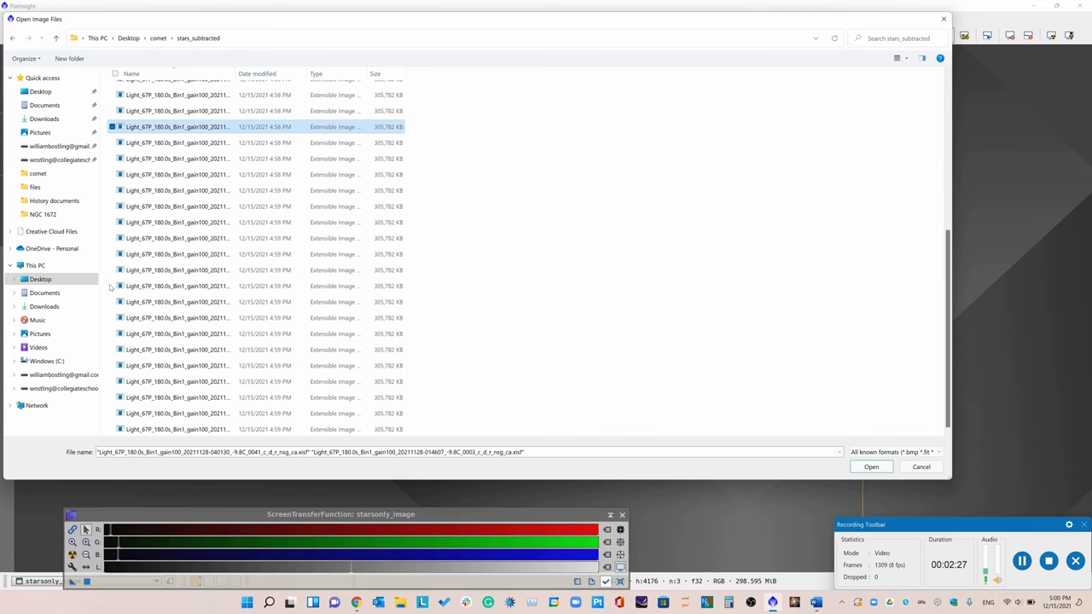
pyautogui.click(111, 429)
pyautogui.click(869, 468)
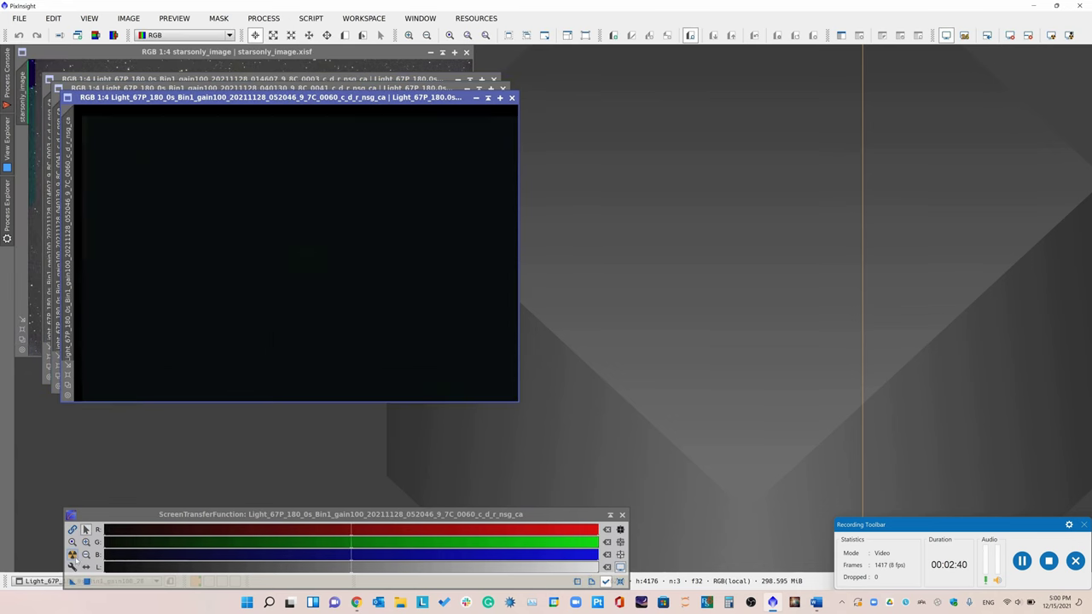
# Auto-stretch the last star-subtracted frame, move it clear of the others and examine the star residue near the comet.
pyautogui.click(72, 554)
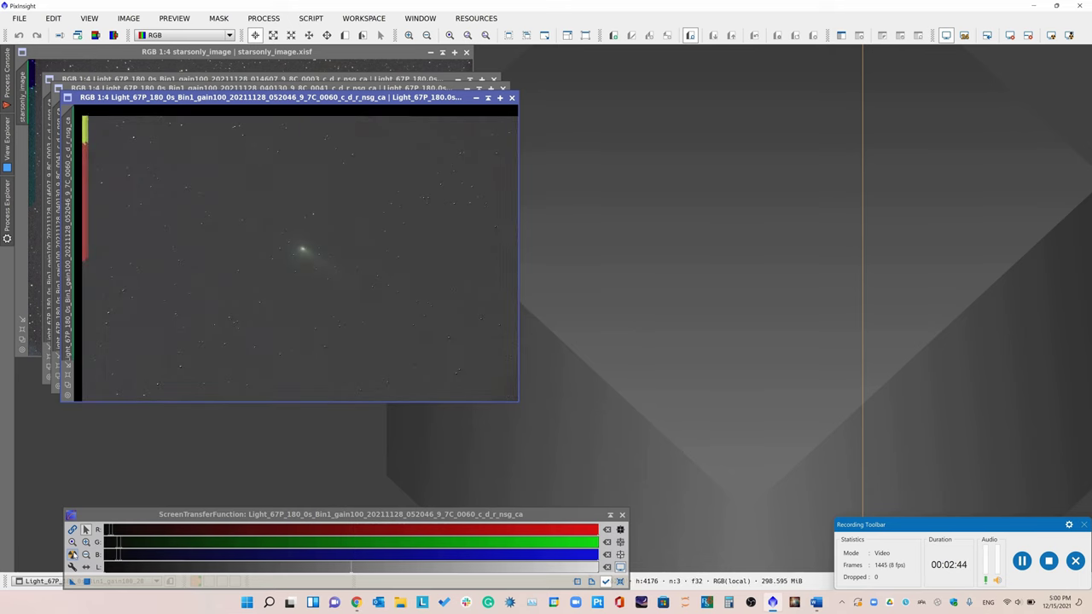
pyautogui.moveTo(251, 99); pyautogui.dragTo(750, 103)
pyautogui.scroll(1, 800, 247)
pyautogui.scroll(4, 838, 293)
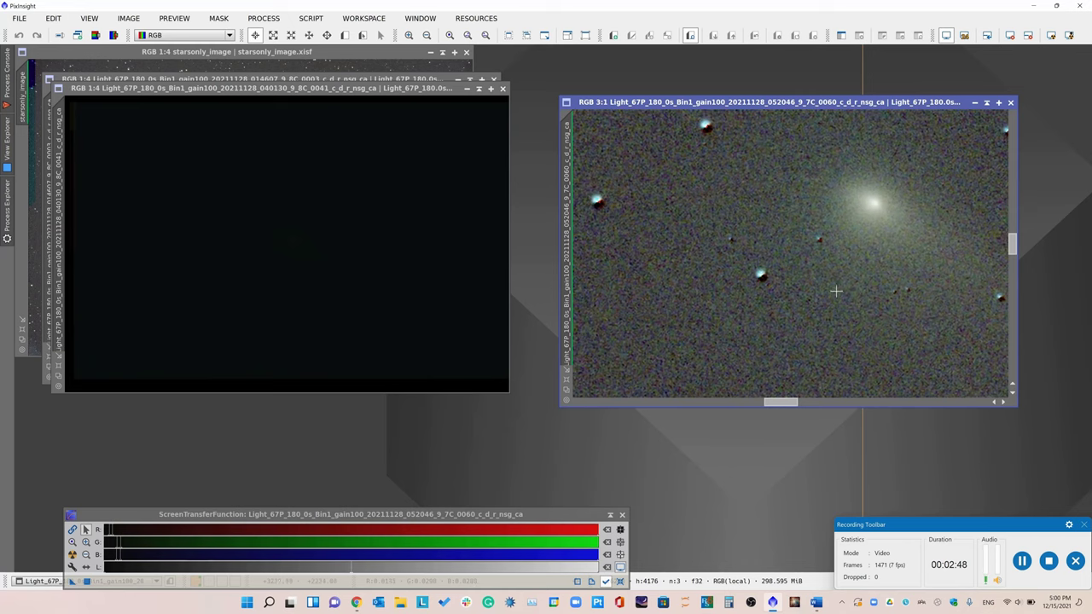
pyautogui.scroll(1, 835, 292)
# Auto-stretch the middle star-subtracted frame and examine the star residue around the comet.
pyautogui.click(378, 219)
pyautogui.click(72, 555)
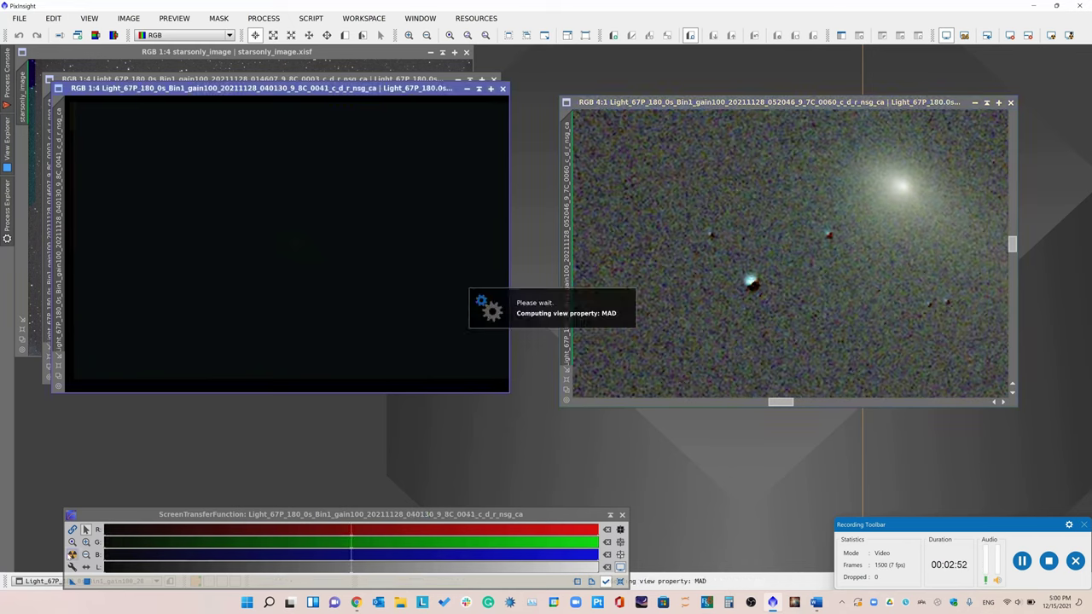
pyautogui.scroll(6, 222, 227)
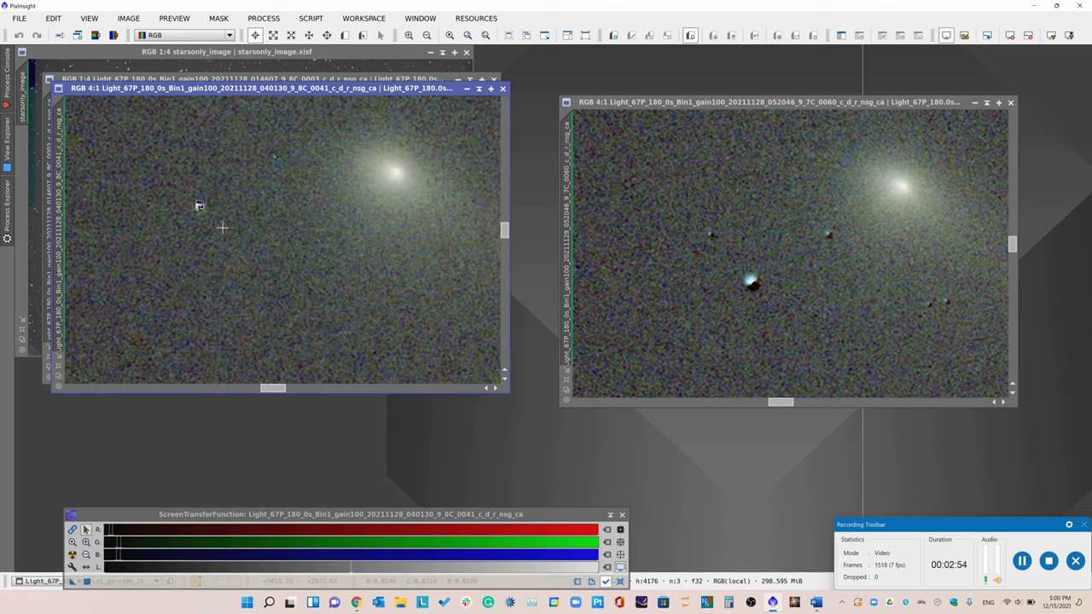
pyautogui.scroll(-6, 222, 228)
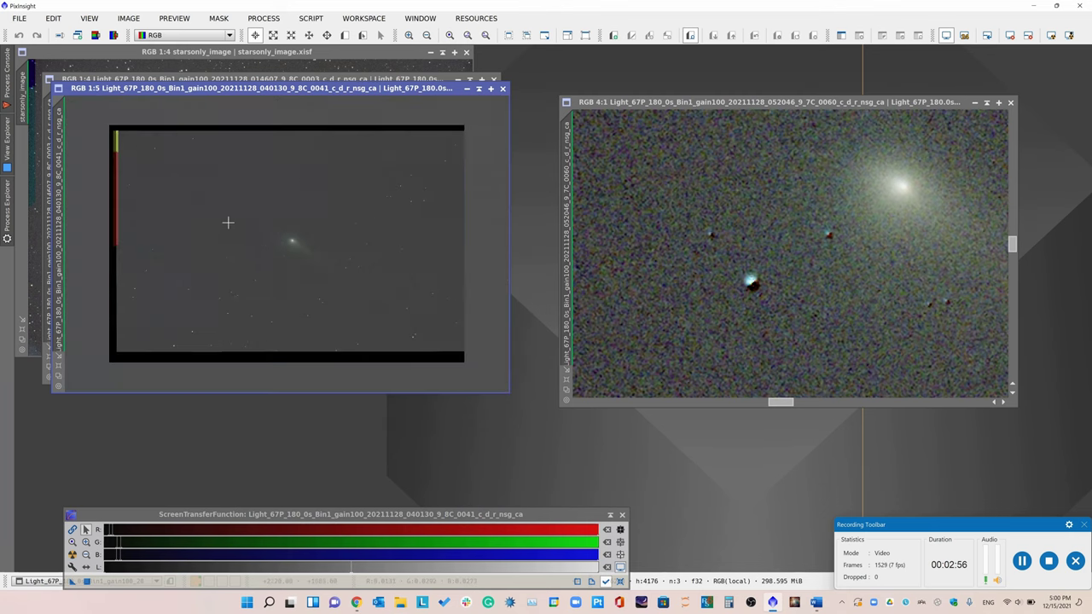
# Auto-stretch the first star-subtracted frame and inspect the area around the comet for leftover stars.
pyautogui.click(370, 80)
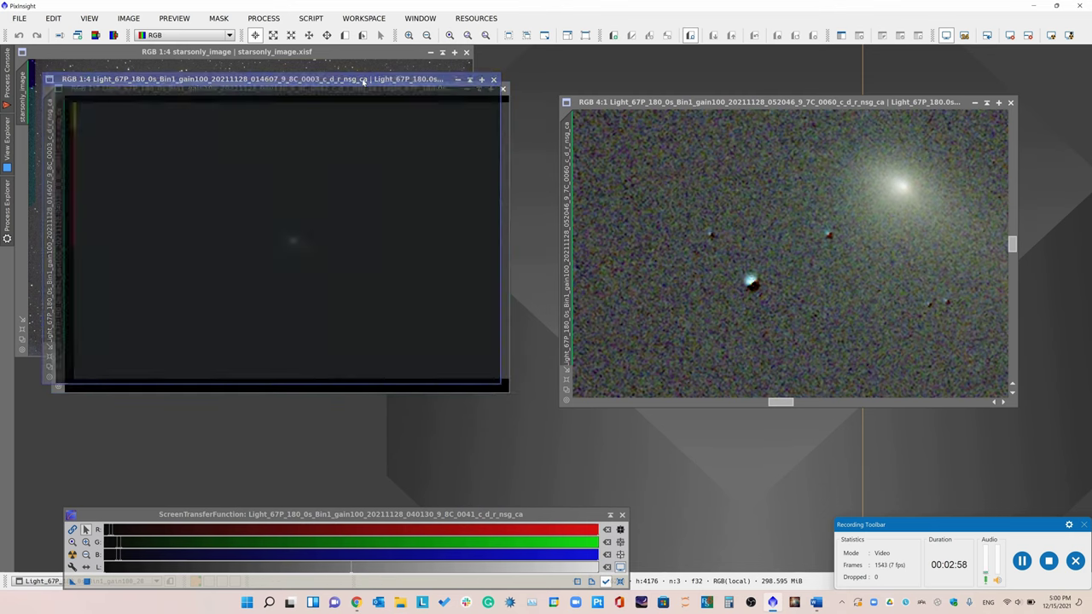
pyautogui.click(73, 555)
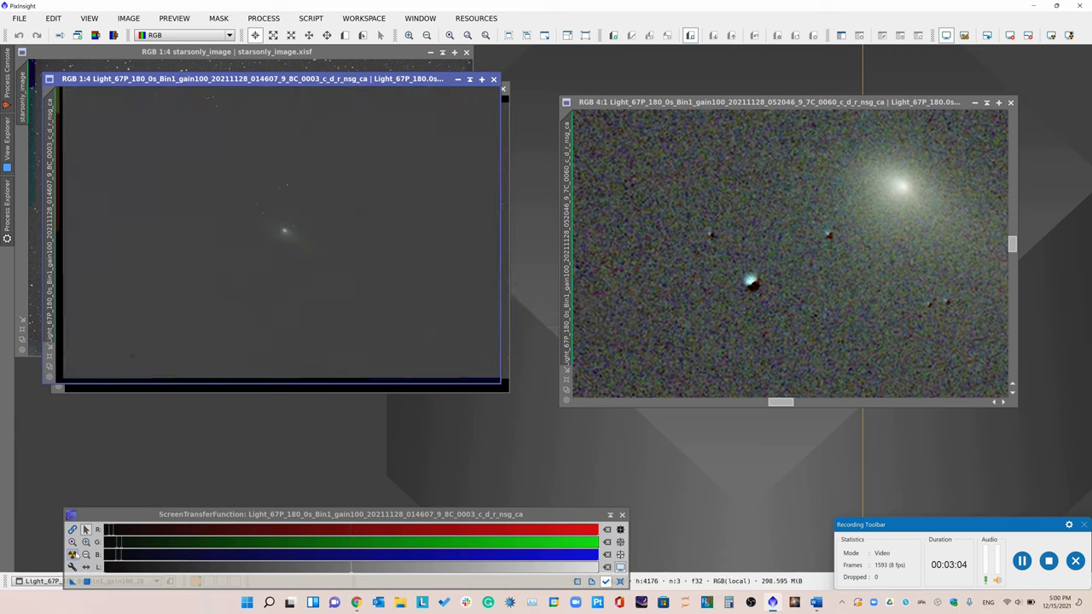
pyautogui.scroll(6, 230, 240)
pyautogui.scroll(-7, 230, 240)
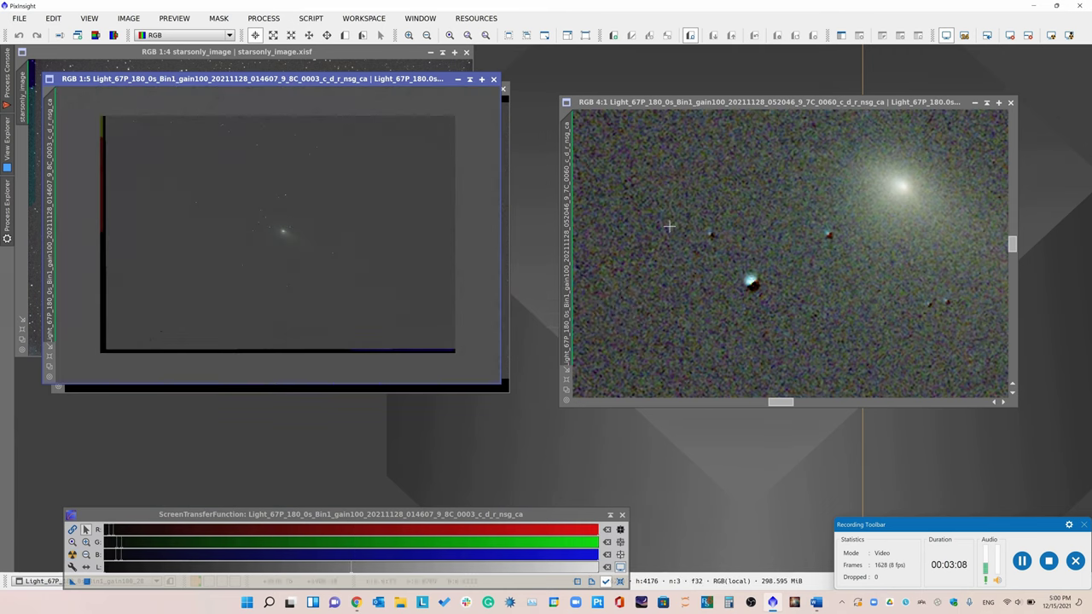
# Lay the last star-subtracted frame over the first one at matching scale to compare their star residue.
pyautogui.scroll(-5, 669, 225)
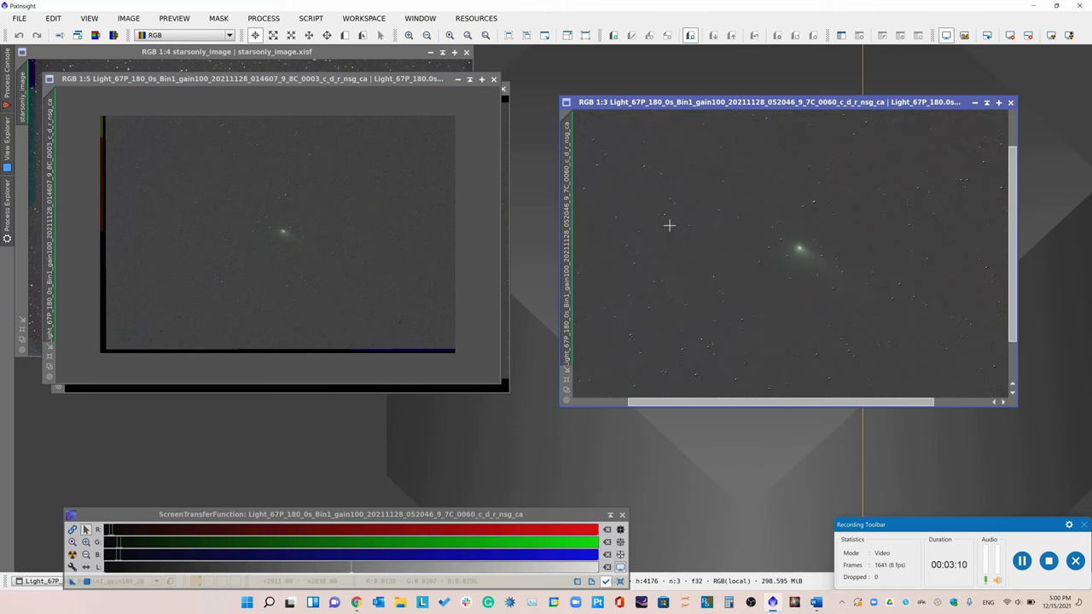
pyautogui.scroll(-1, 668, 225)
pyautogui.scroll(1, 292, 180)
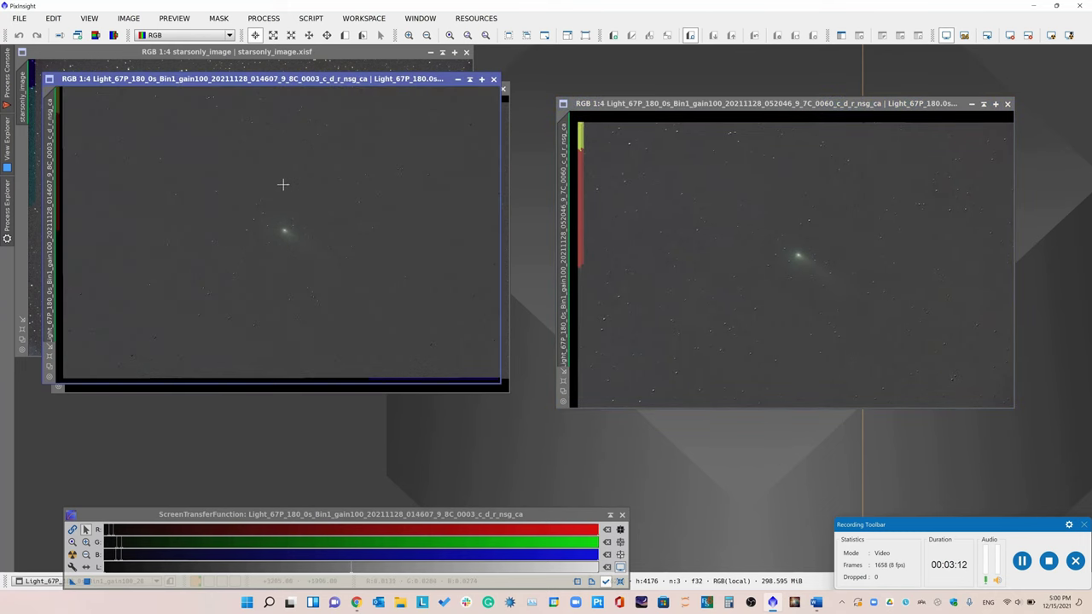
pyautogui.moveTo(621, 108); pyautogui.dragTo(113, 79)
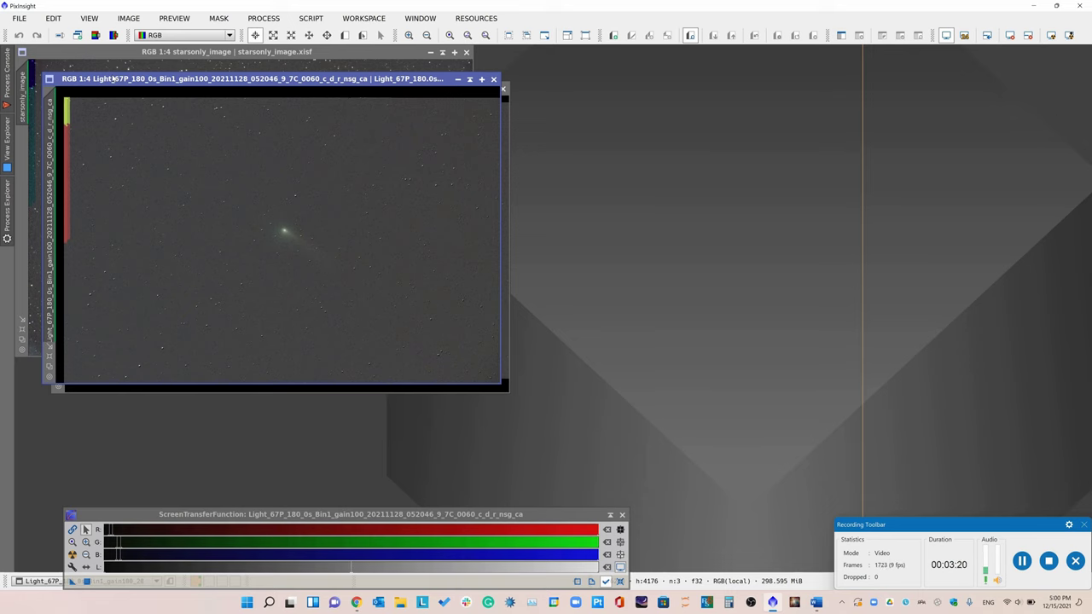
# Close the last and middle star-subtracted frames and the stars-only image, keeping only the first frame open.
pyautogui.click(493, 79)
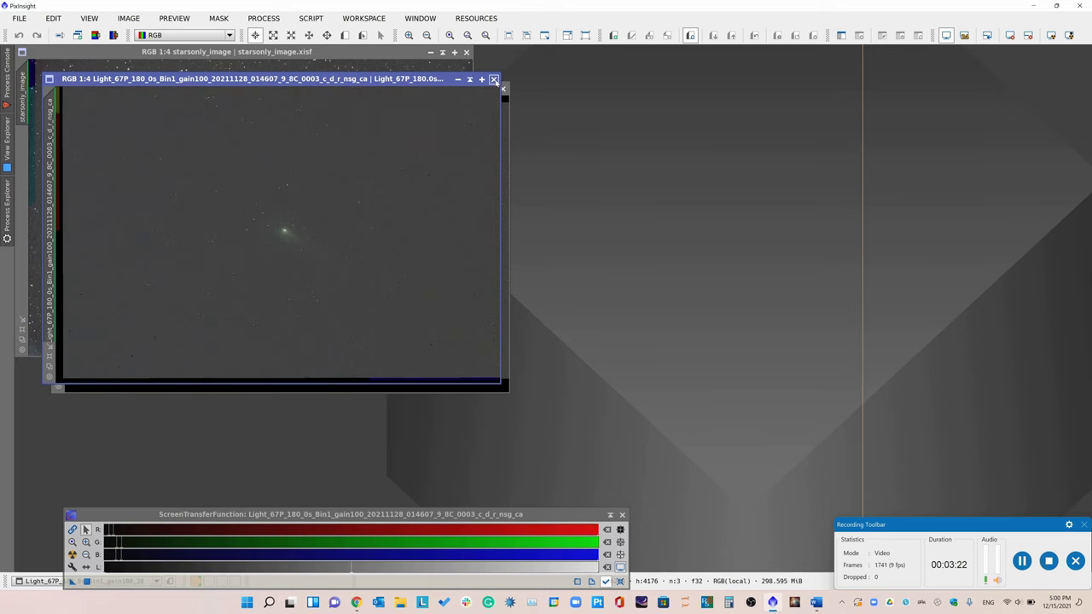
pyautogui.moveTo(413, 80); pyautogui.dragTo(856, 106)
pyautogui.click(341, 141)
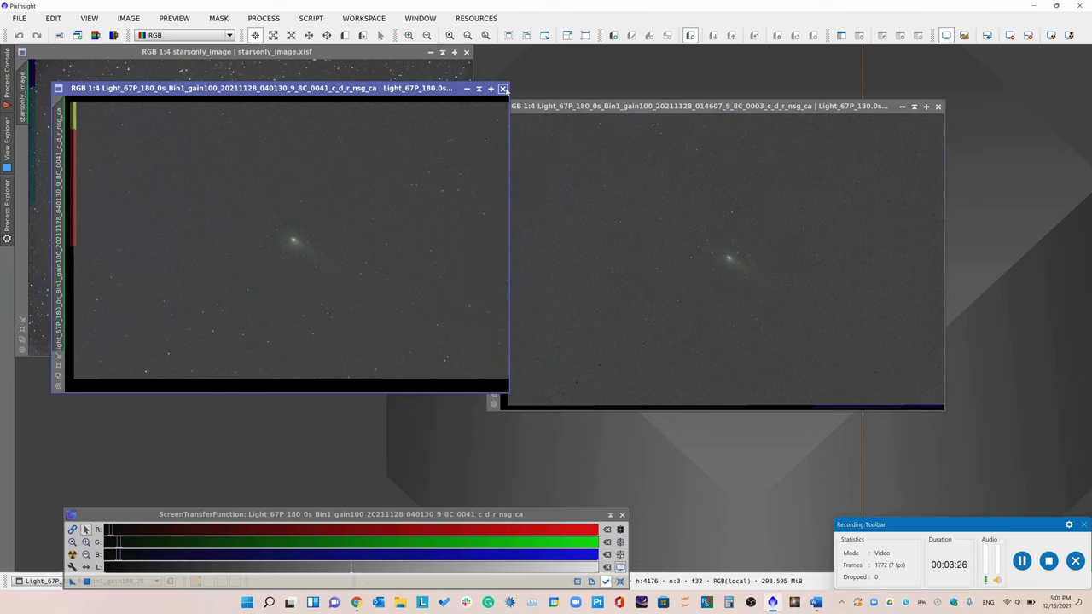
pyautogui.click(503, 88)
pyautogui.click(466, 52)
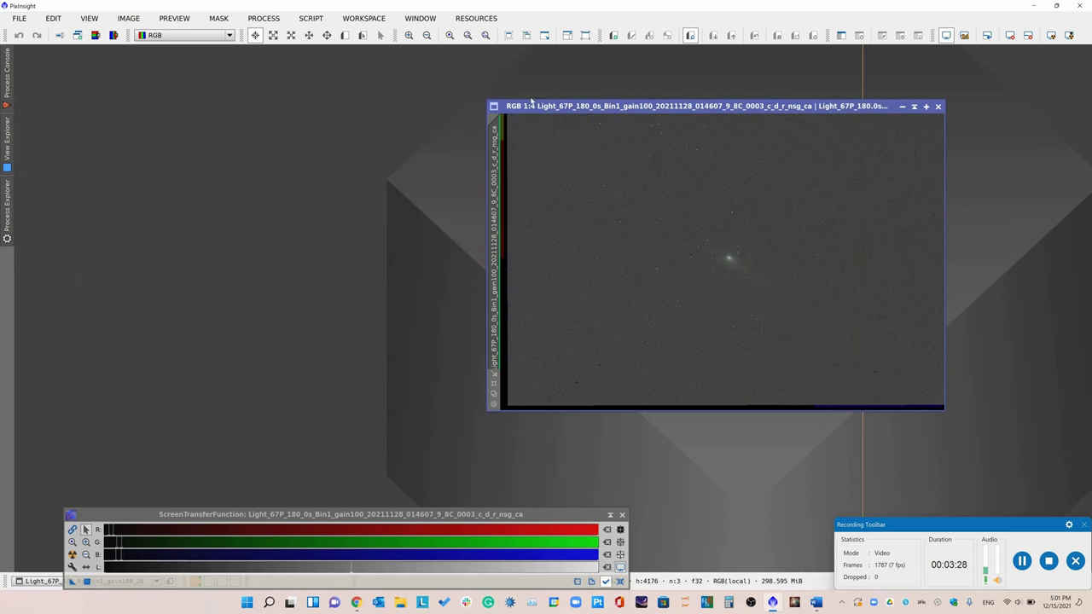
# Open ImageIntegration and add all frames from the stars_subtracted folder as input images.
pyautogui.click(264, 18)
pyautogui.moveTo(346, 23)
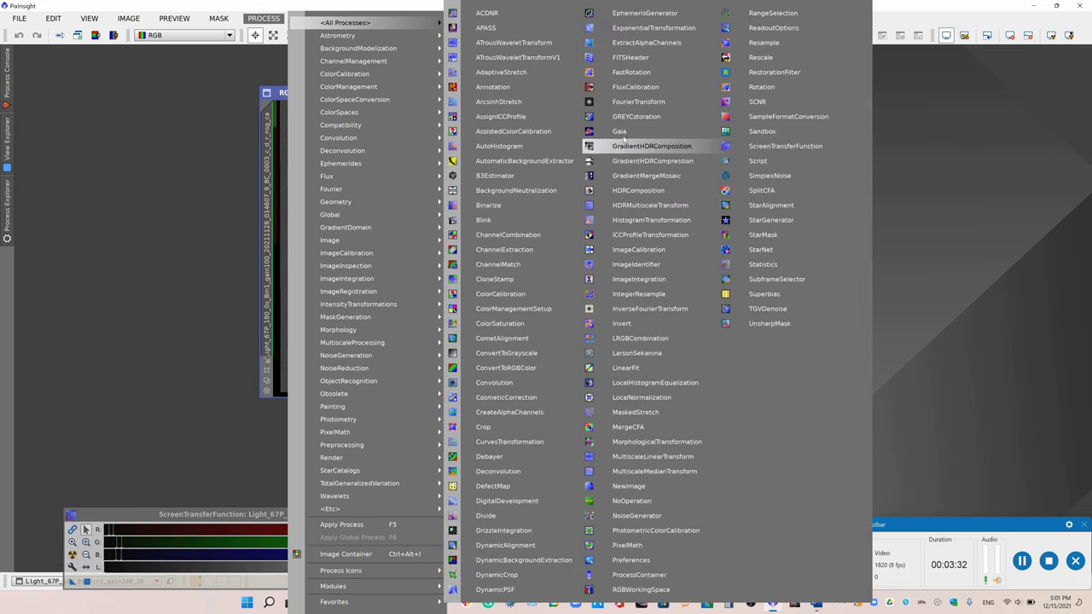
pyautogui.click(626, 277)
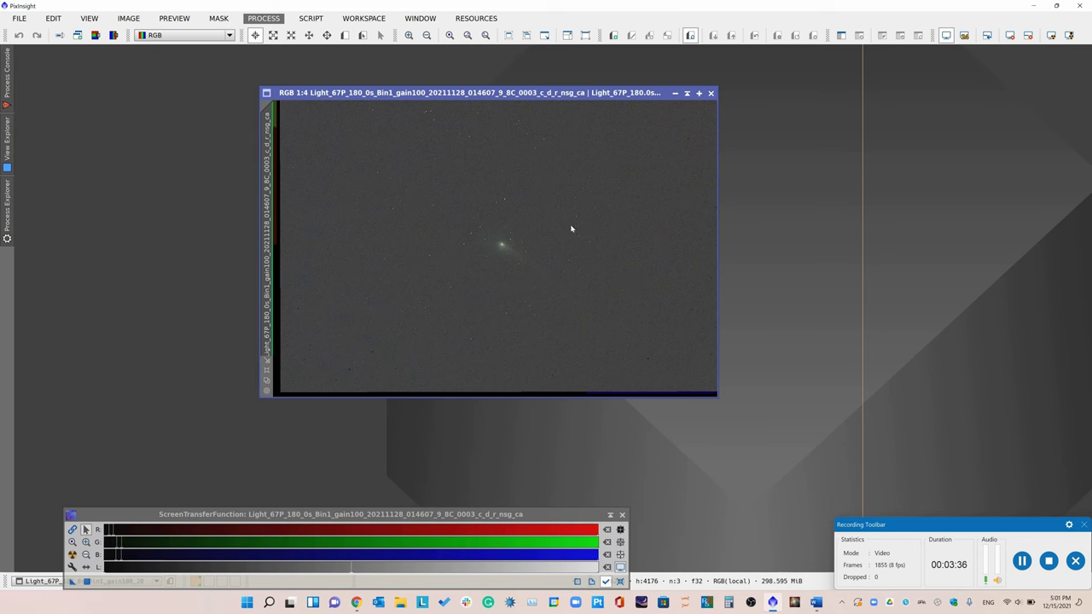
pyautogui.moveTo(394, 94); pyautogui.dragTo(254, 89)
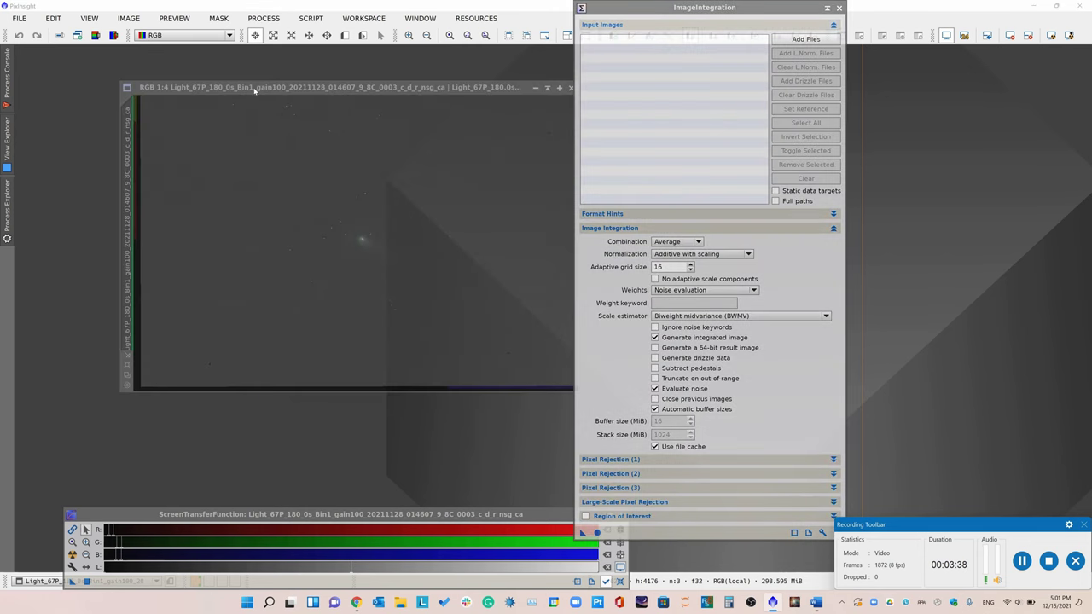
pyautogui.click(802, 39)
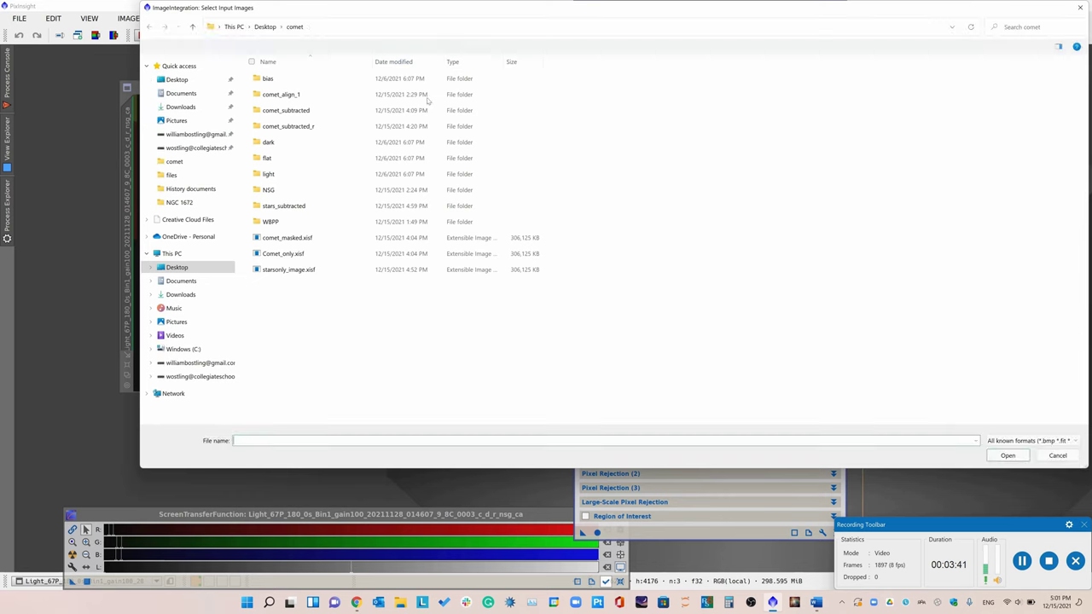
pyautogui.click(285, 209)
pyautogui.doubleClick(285, 209)
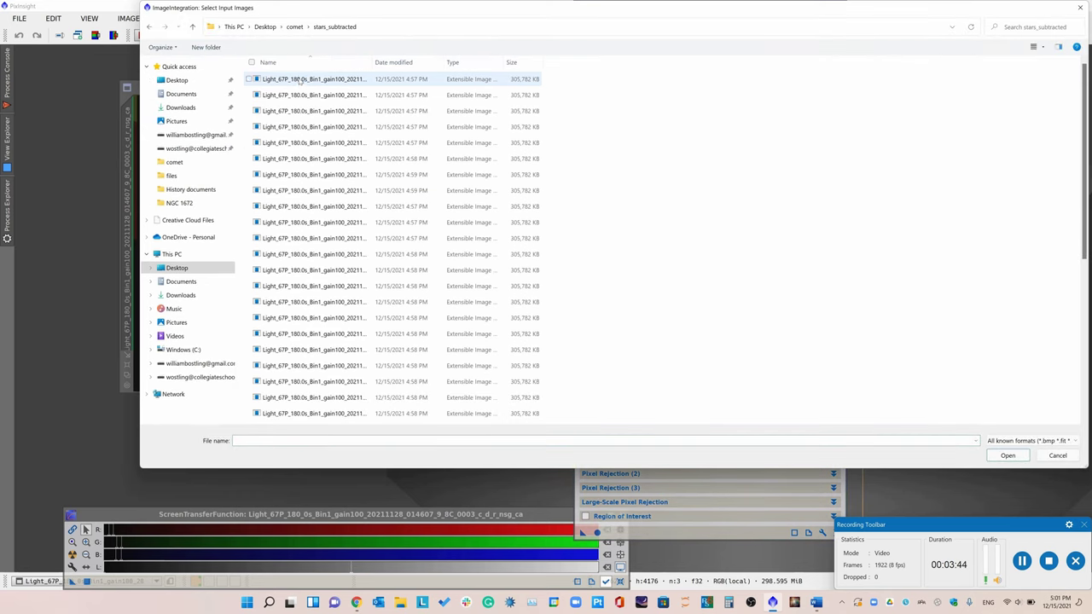
pyautogui.hotkey('ctrl', 'a')
pyautogui.click(1008, 455)
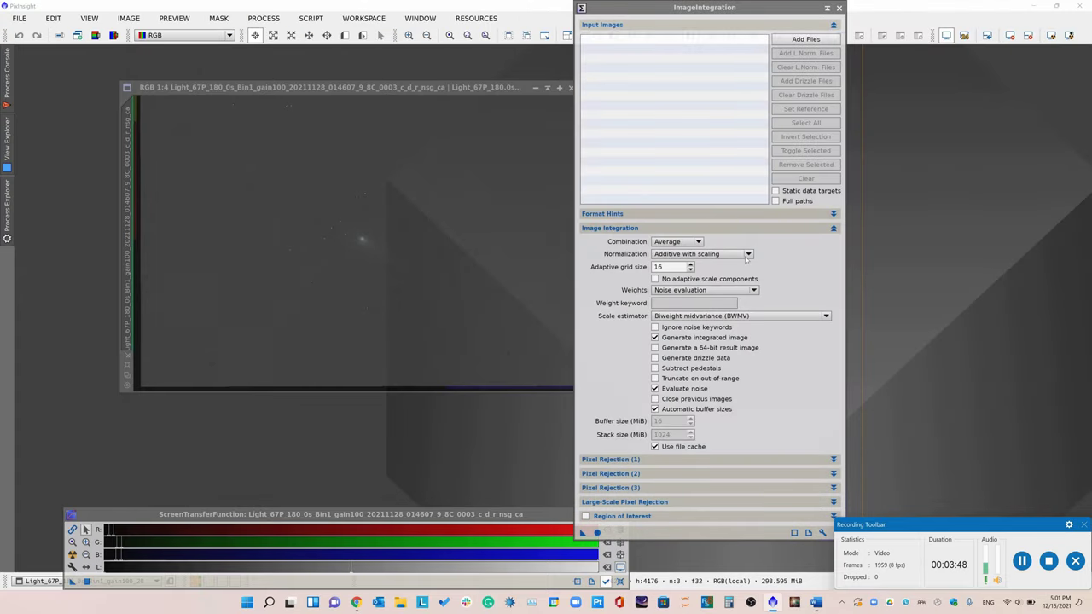
# Set the integration to No normalization and the rejection algorithm to Winsorized Sigma Clipping.
pyautogui.click(744, 254)
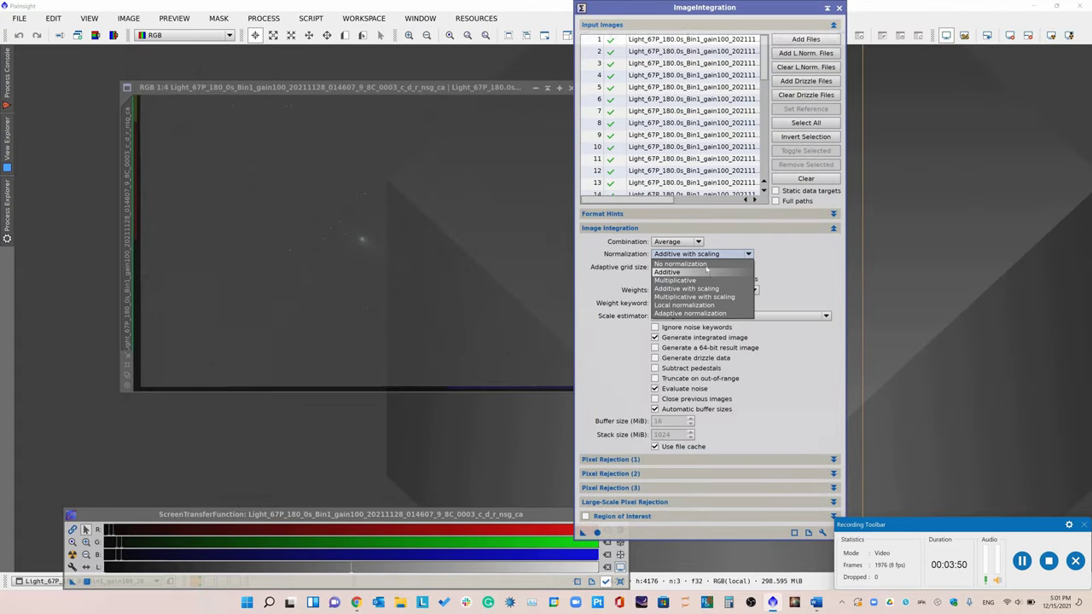
pyautogui.click(685, 261)
pyautogui.click(622, 229)
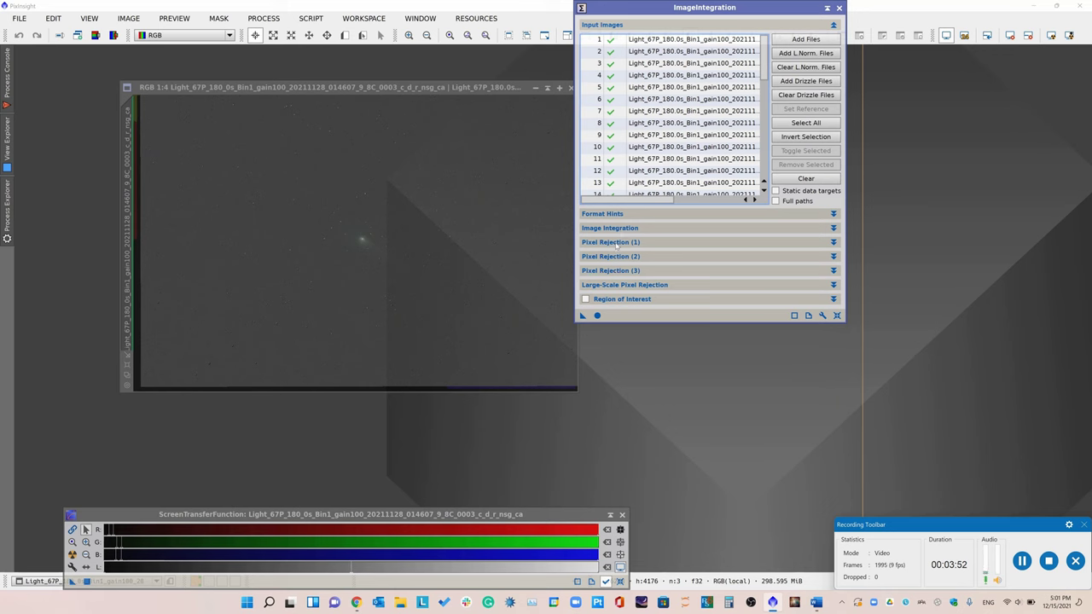
pyautogui.click(616, 243)
pyautogui.click(725, 256)
pyautogui.click(691, 300)
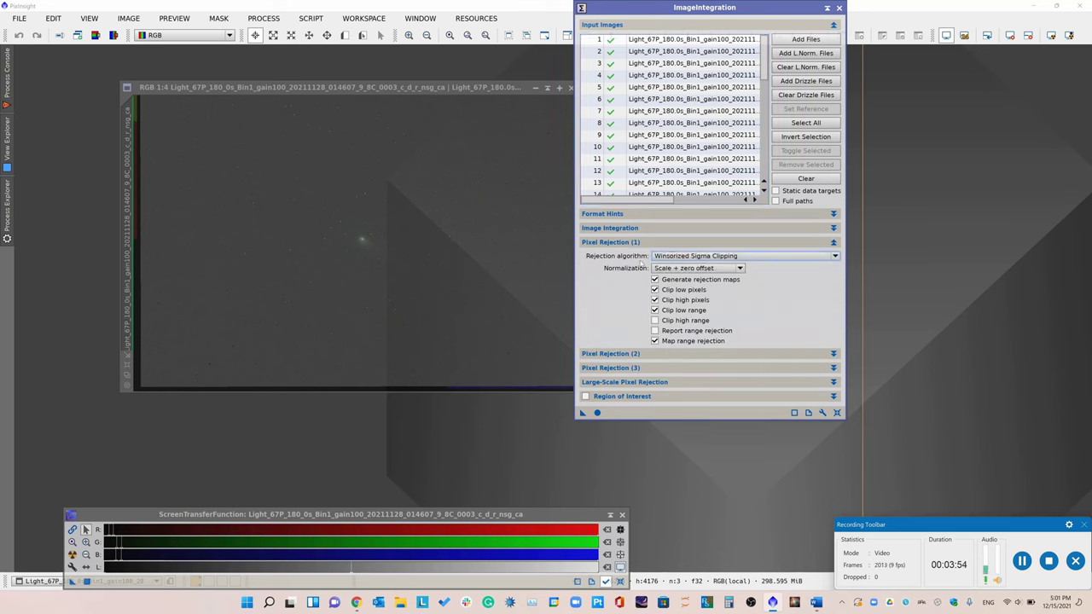
# Set both Sigma low and Sigma high to 2.5 for the pixel rejection.
pyautogui.click(622, 245)
pyautogui.click(618, 257)
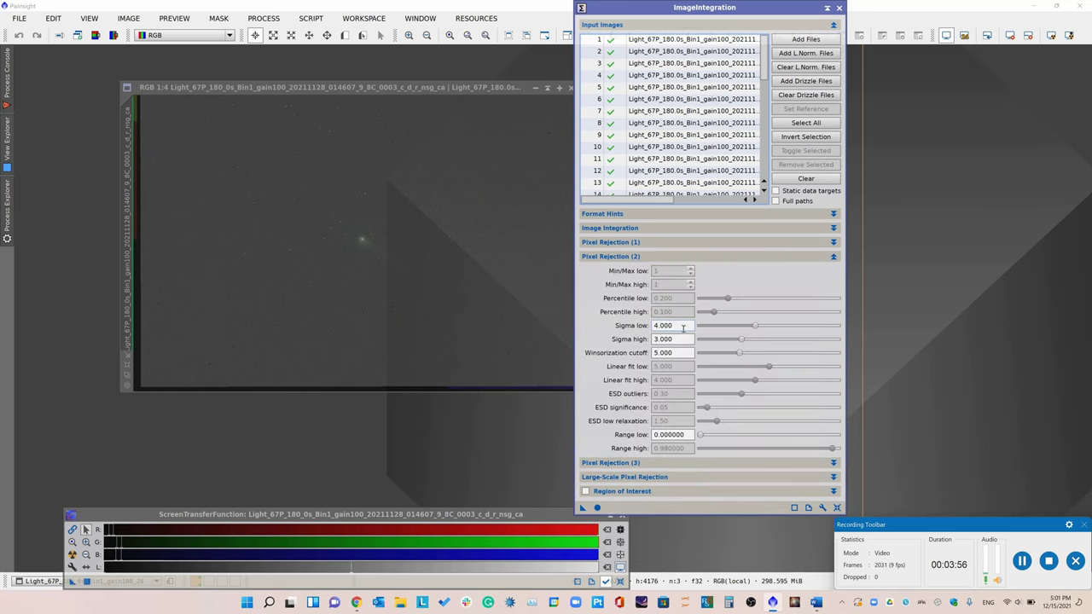
pyautogui.moveTo(683, 326); pyautogui.dragTo(655, 326)
pyautogui.write('2.5')
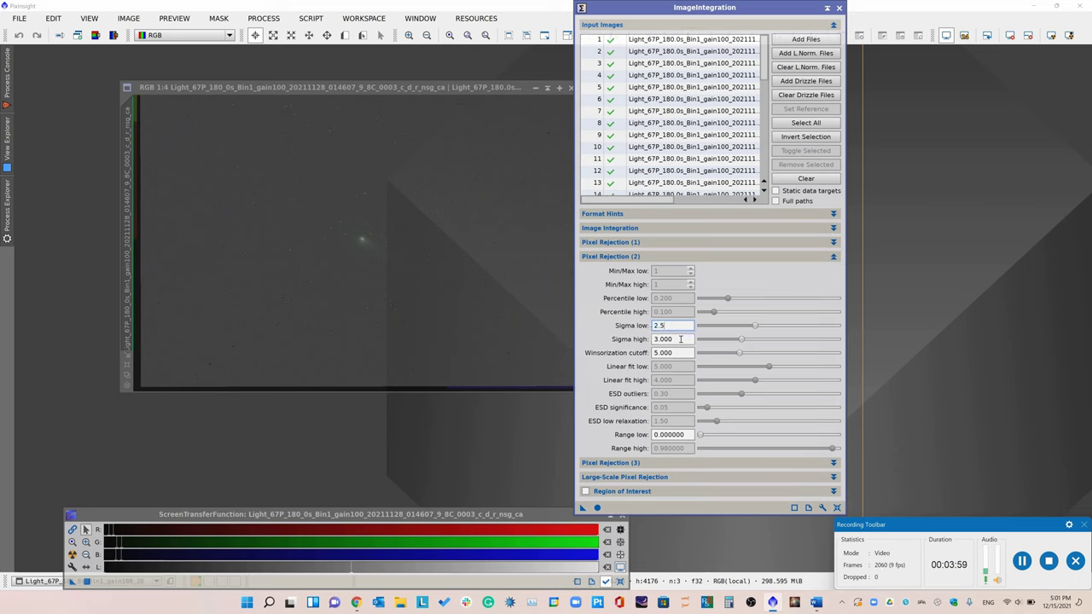
pyautogui.moveTo(681, 339); pyautogui.dragTo(621, 339)
pyautogui.write('2.5')
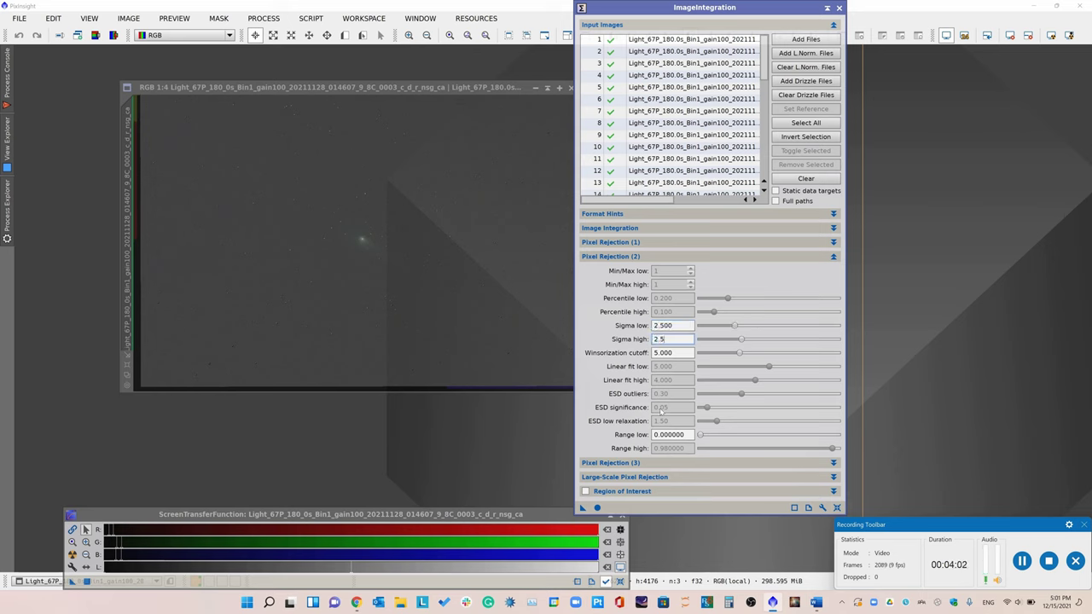
pyautogui.click(666, 353)
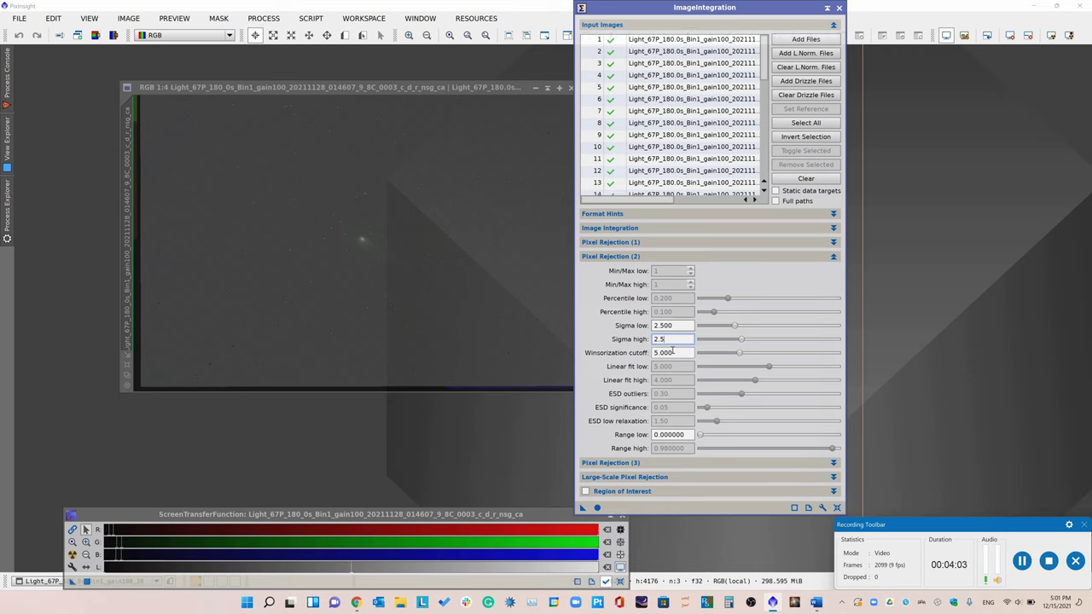
pyautogui.click(618, 257)
pyautogui.click(610, 270)
pyautogui.click(613, 271)
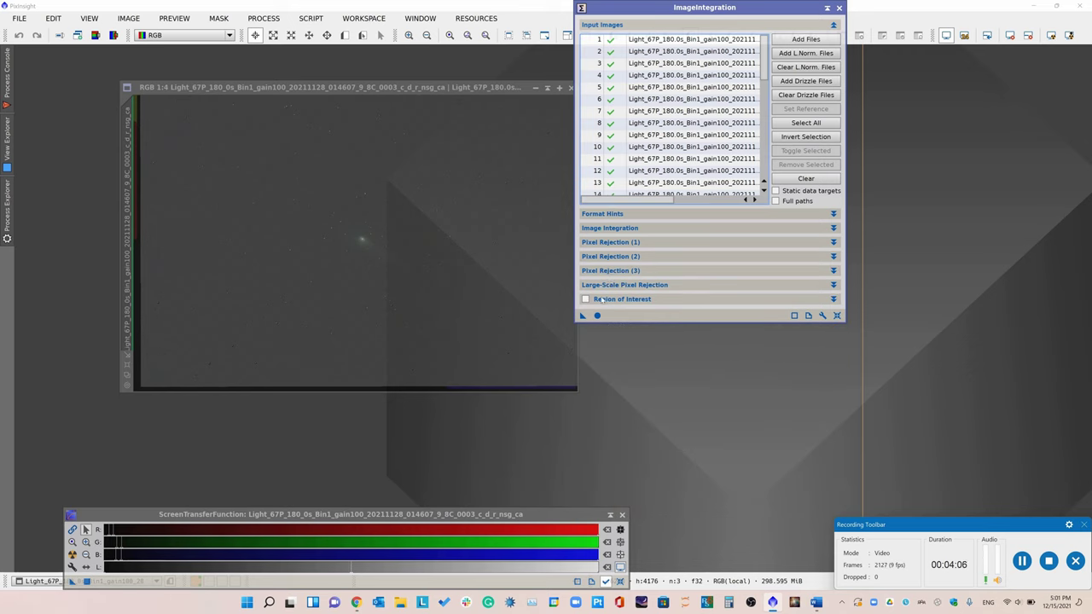
# Draw a preview of about 536 × 417 px around the comet on the open star-subtracted frame.
pyautogui.click(599, 300)
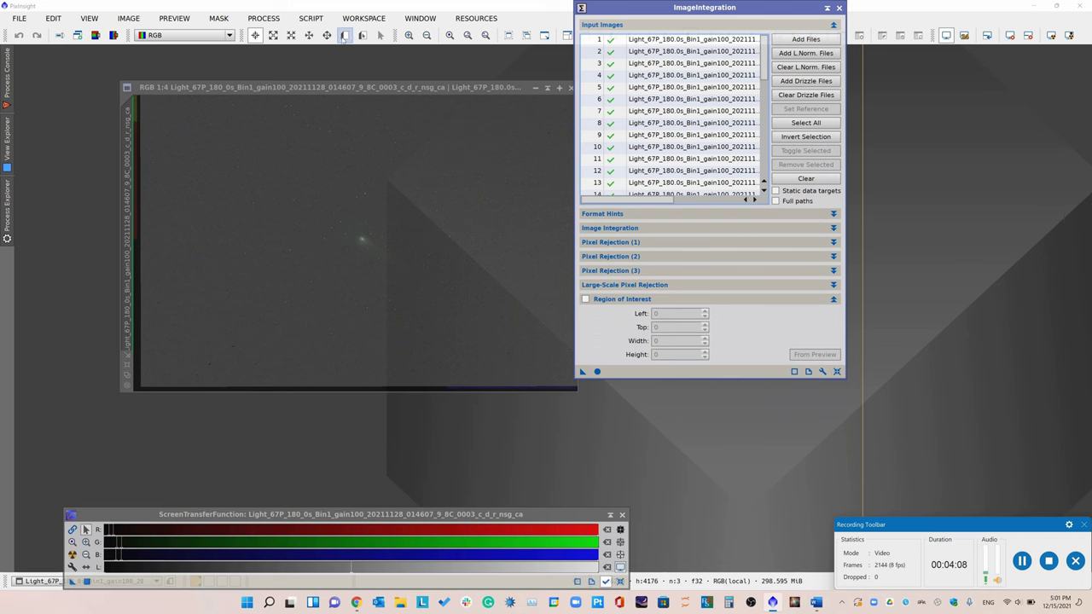
pyautogui.click(344, 35)
pyautogui.scroll(3, 355, 246)
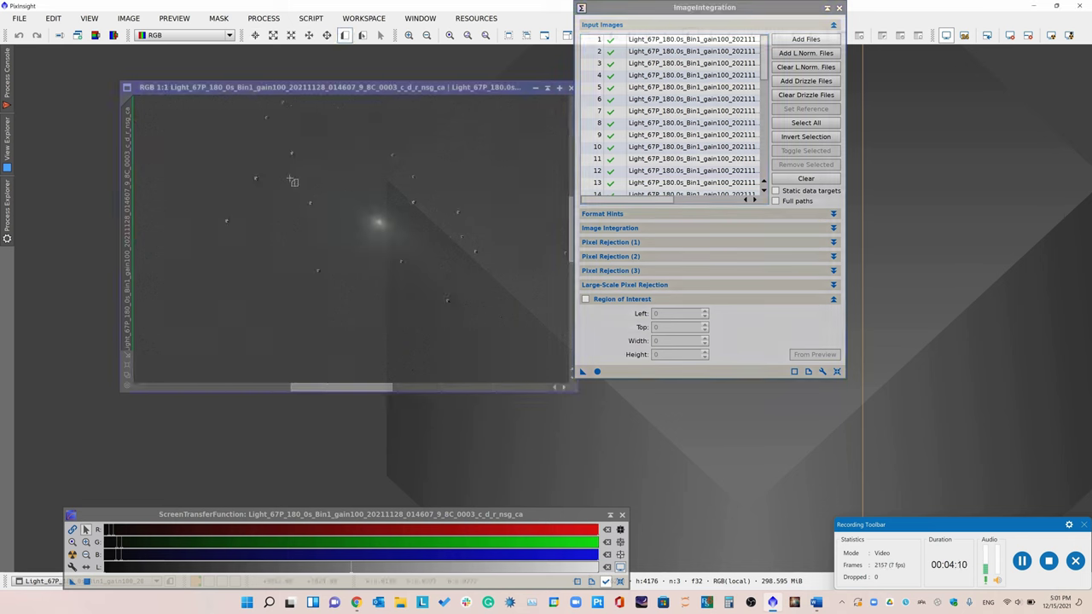
pyautogui.moveTo(292, 168); pyautogui.dragTo(459, 291)
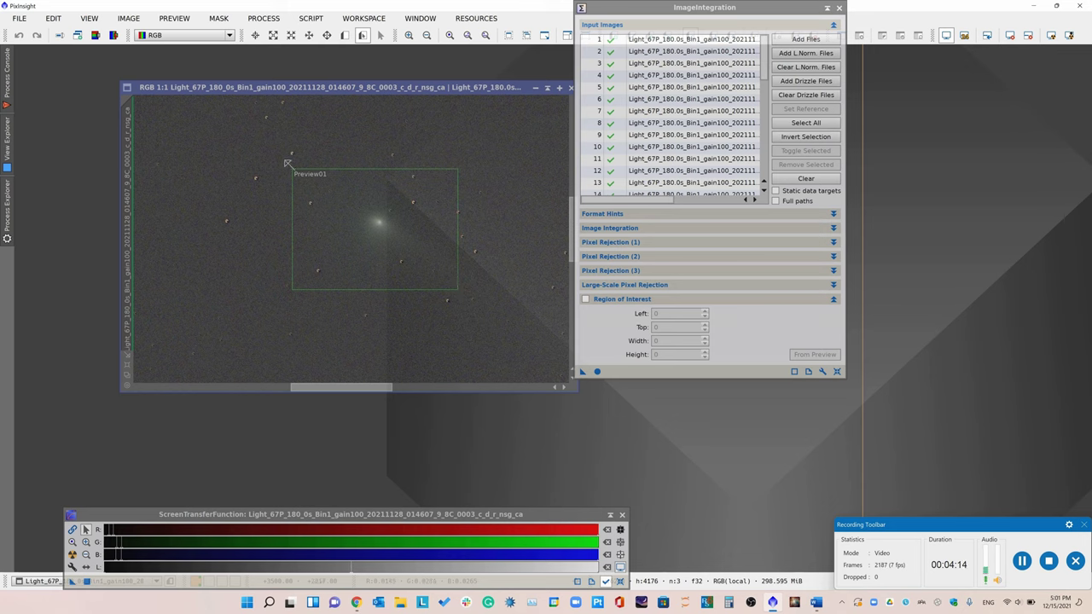
pyautogui.moveTo(290, 168); pyautogui.dragTo(306, 173)
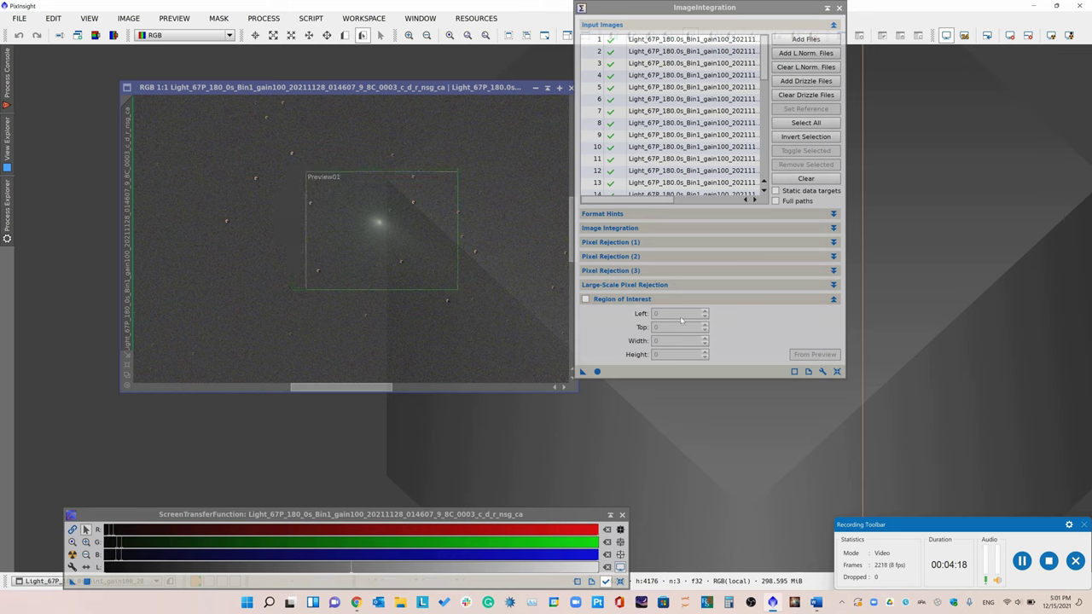
# Enable the integration's region of interest, take it from Preview01 and run the test integration.
pyautogui.click(586, 300)
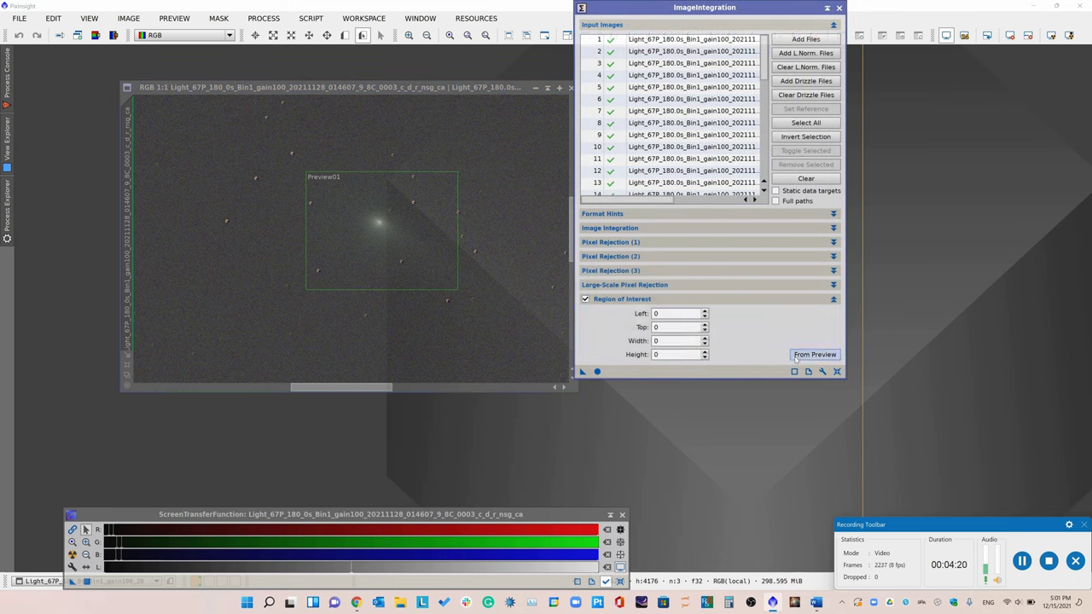
pyautogui.click(815, 354)
pyautogui.click(435, 295)
pyautogui.click(438, 314)
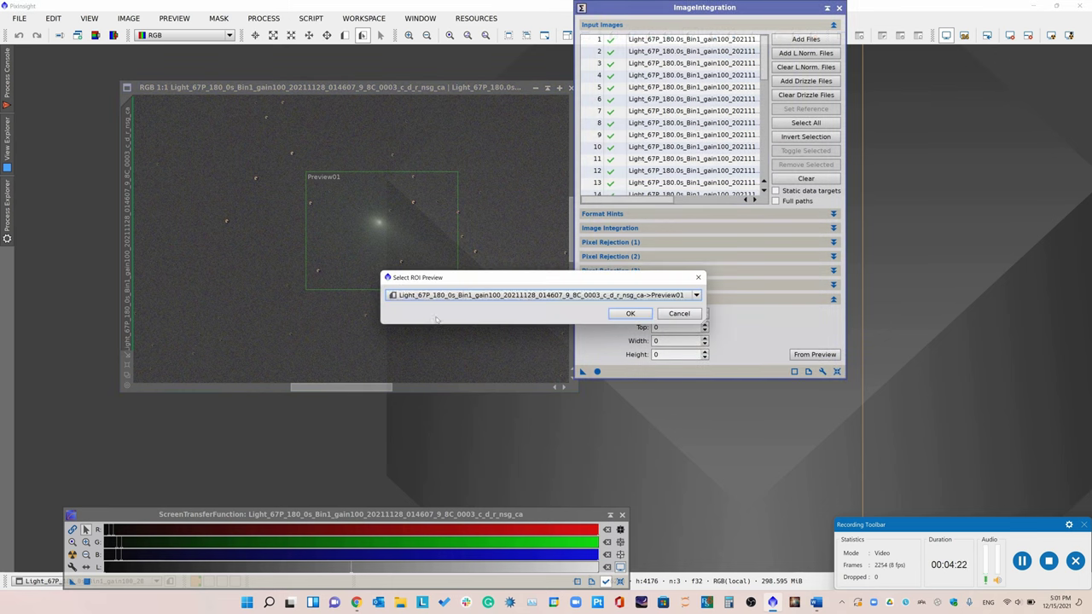
pyautogui.click(631, 313)
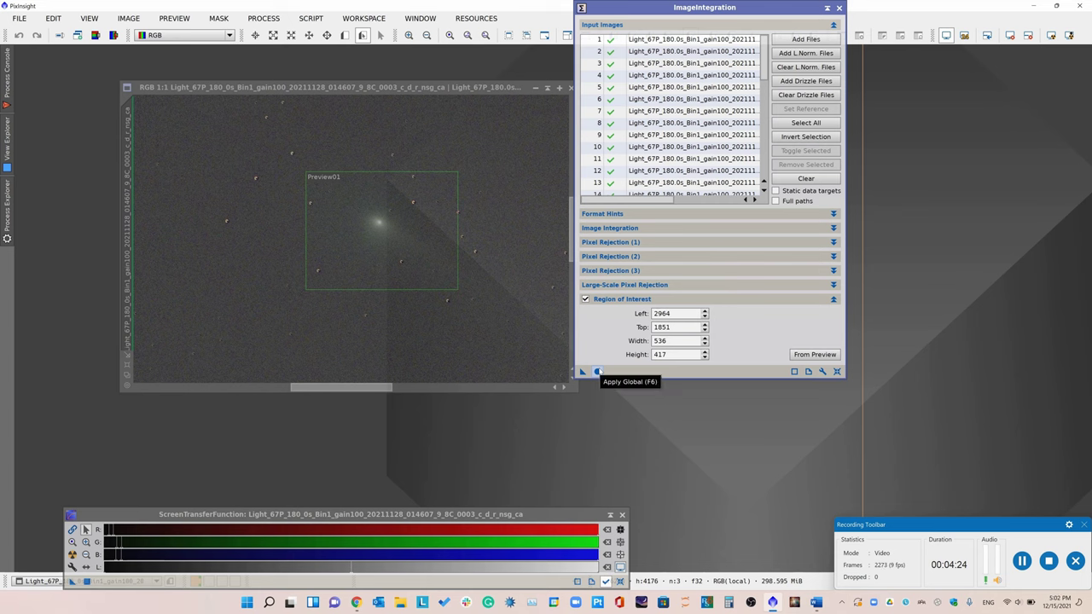
pyautogui.click(598, 371)
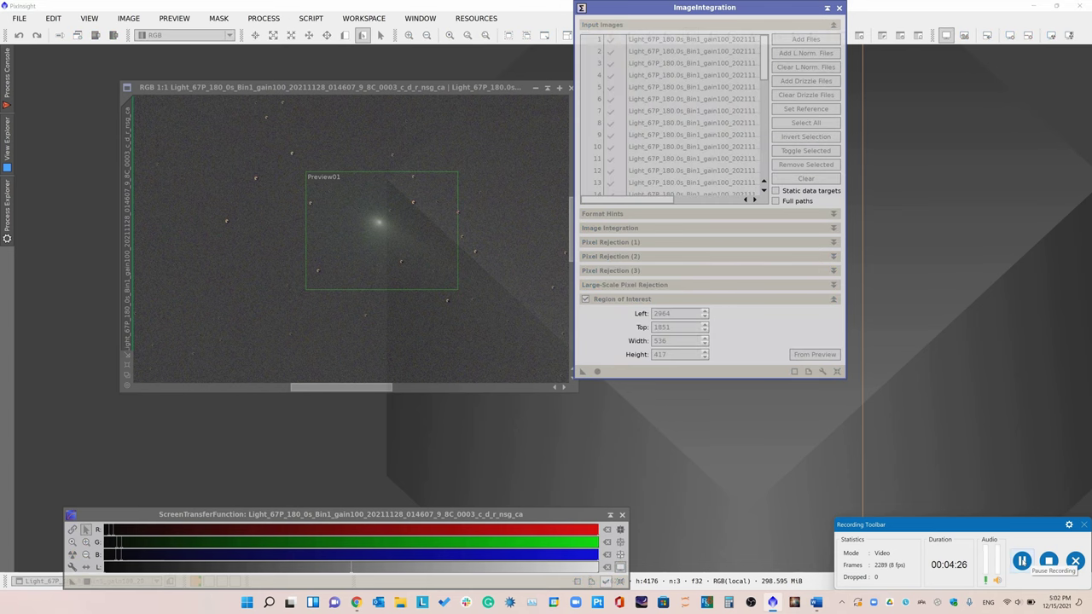
pyautogui.click(1074, 560)
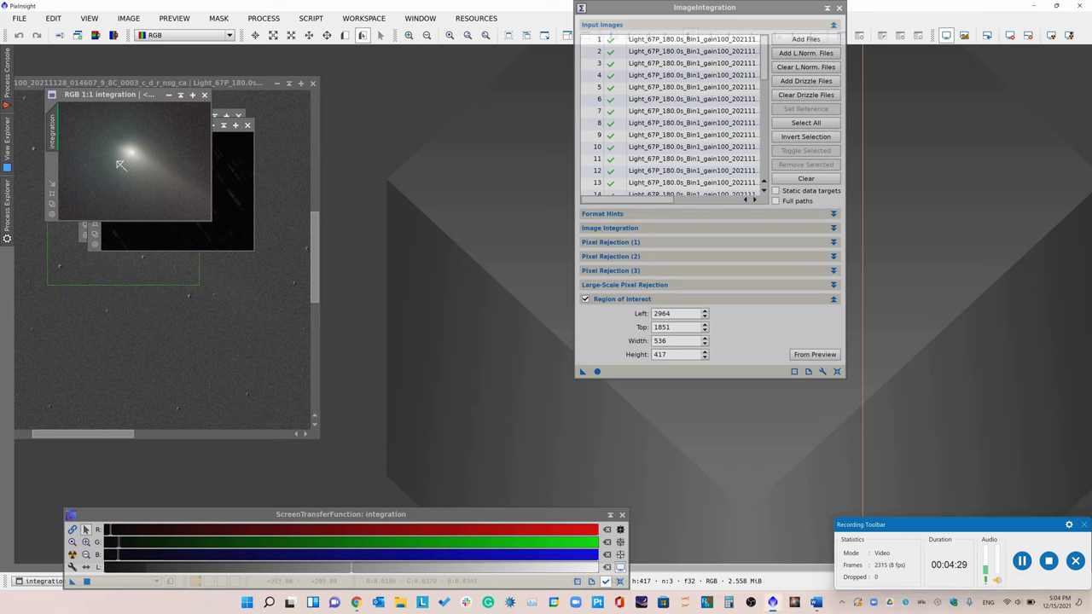
# Close the first test's integration image and its rejection_high and rejection_low maps.
pyautogui.moveTo(120, 93); pyautogui.dragTo(372, 219)
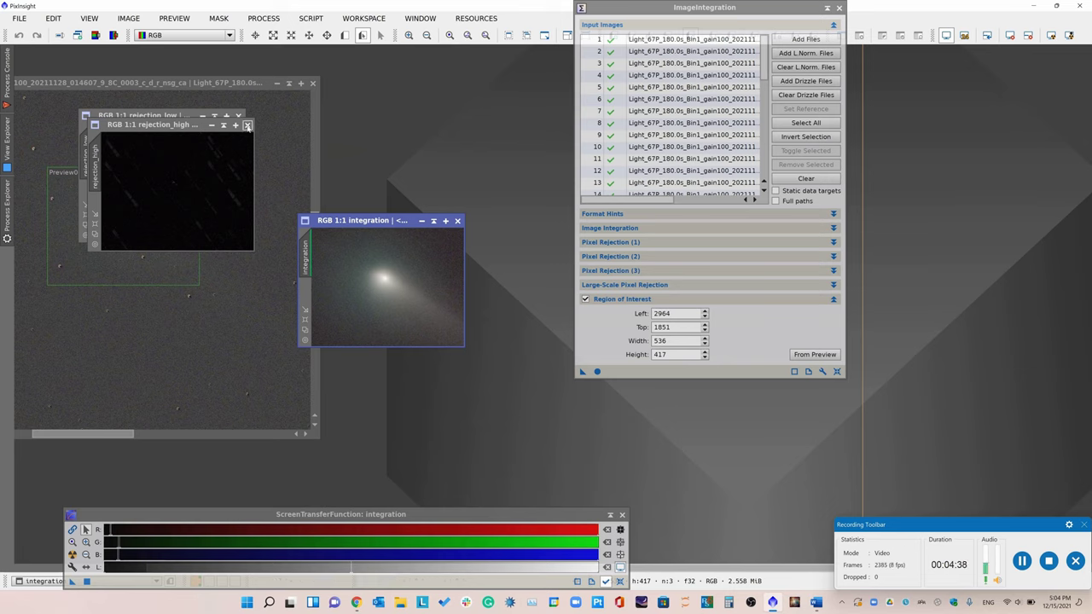
pyautogui.click(248, 125)
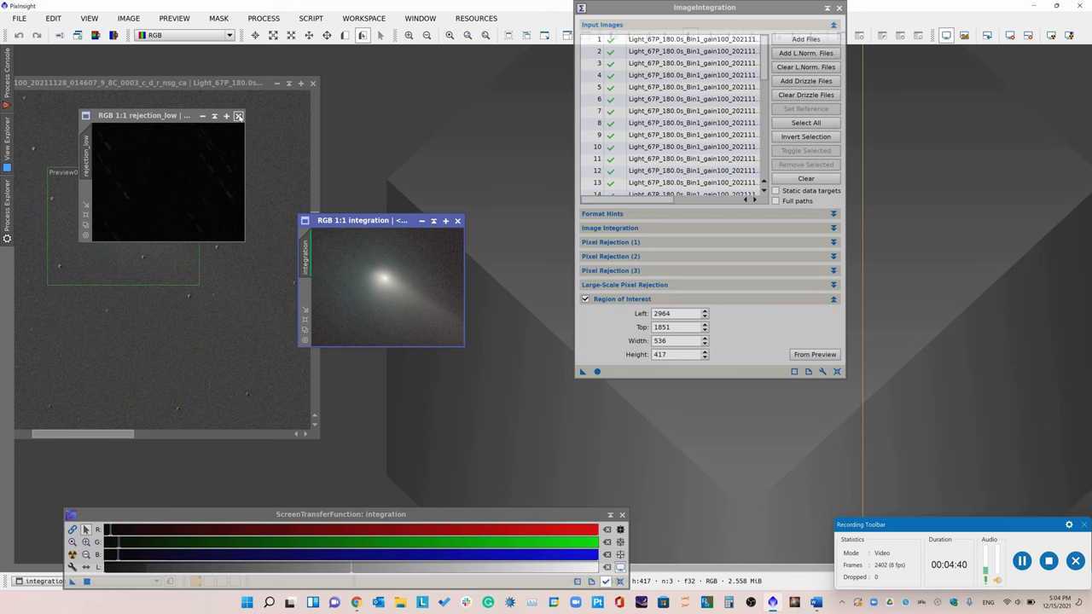
pyautogui.click(238, 116)
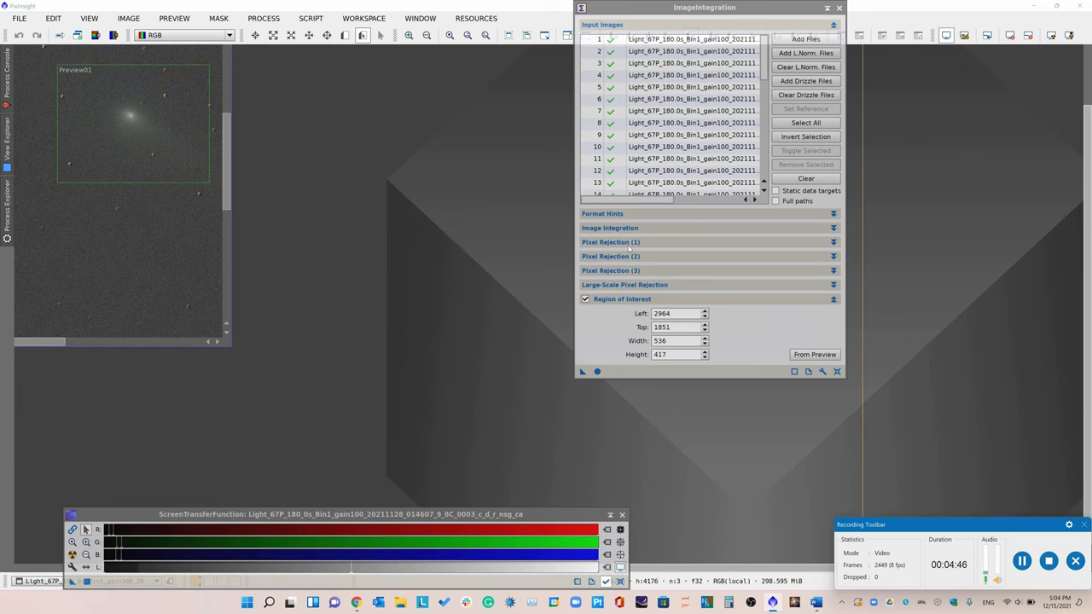
# Set both Sigma low and Sigma high to 2.75 for the pixel rejection.
pyautogui.click(629, 242)
pyautogui.click(629, 246)
pyautogui.click(624, 257)
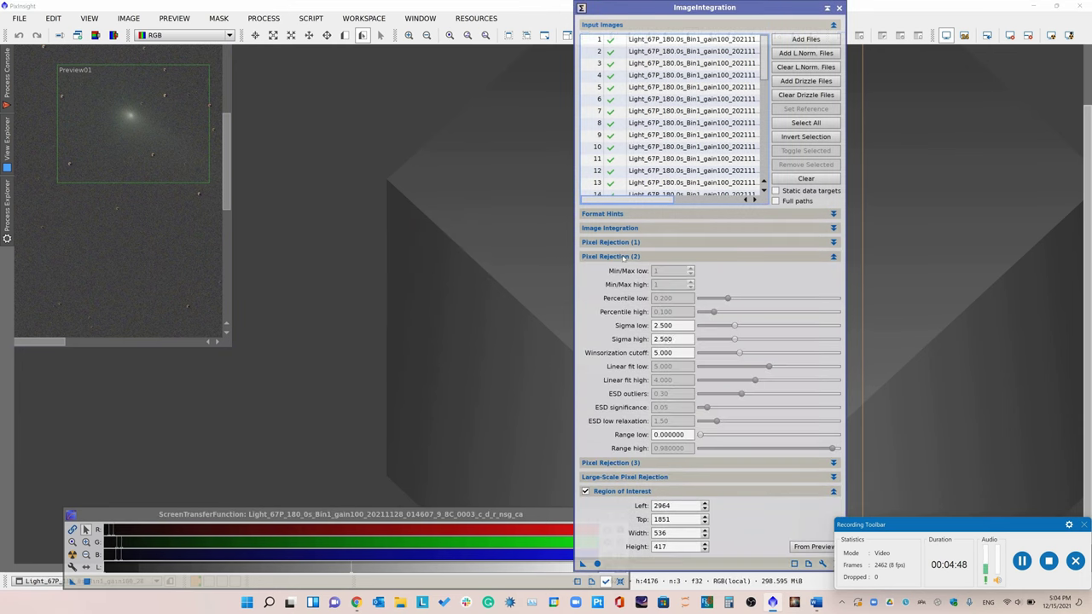
pyautogui.doubleClick(672, 325)
pyautogui.click(662, 326)
pyautogui.moveTo(671, 326); pyautogui.dragTo(660, 326)
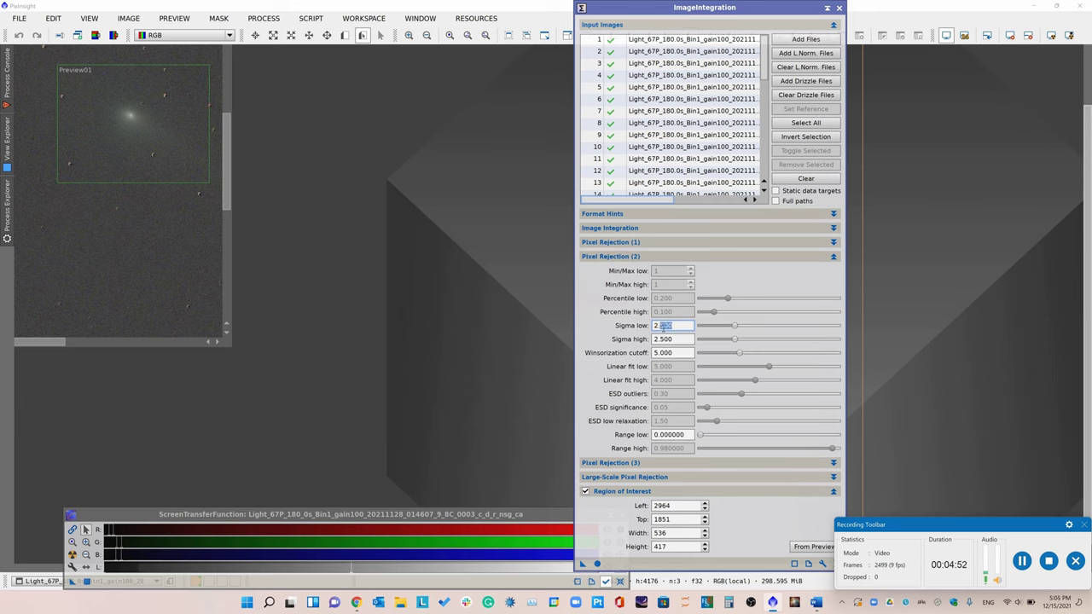
pyautogui.write('.75')
pyautogui.moveTo(675, 328); pyautogui.dragTo(654, 326)
pyautogui.write('3')
pyautogui.press('Tab')
pyautogui.moveTo(674, 328); pyautogui.dragTo(656, 326)
pyautogui.write('2')
pyautogui.moveTo(668, 326); pyautogui.dragTo(636, 325)
pyautogui.doubleClick(675, 338)
pyautogui.write('75')
pyautogui.click(688, 352)
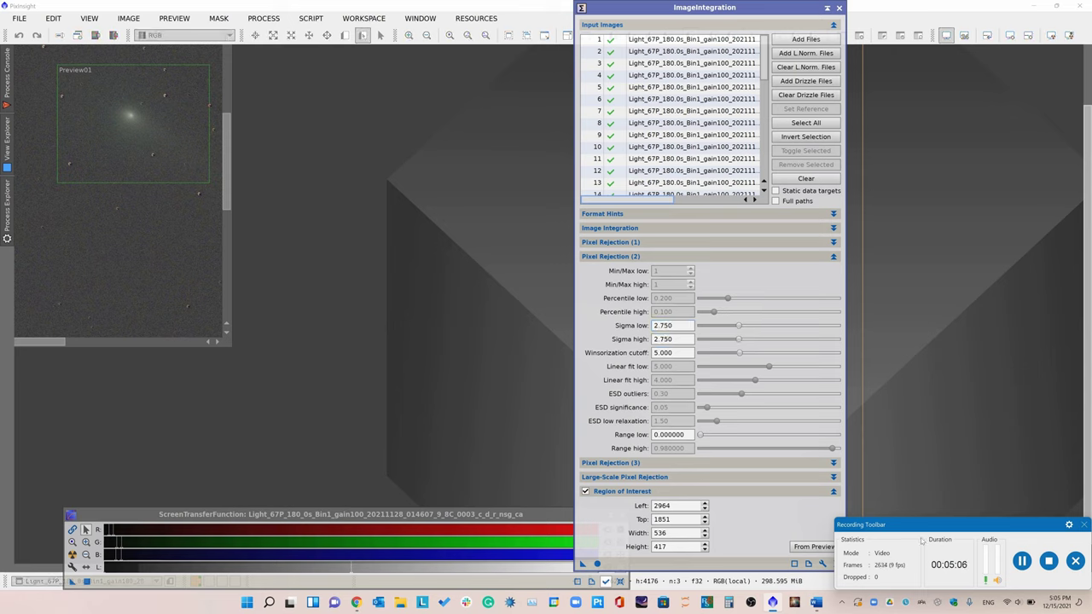
# Run the region-of-interest test integration again and auto-stretch the display of the resulting integration image.
pyautogui.click(597, 563)
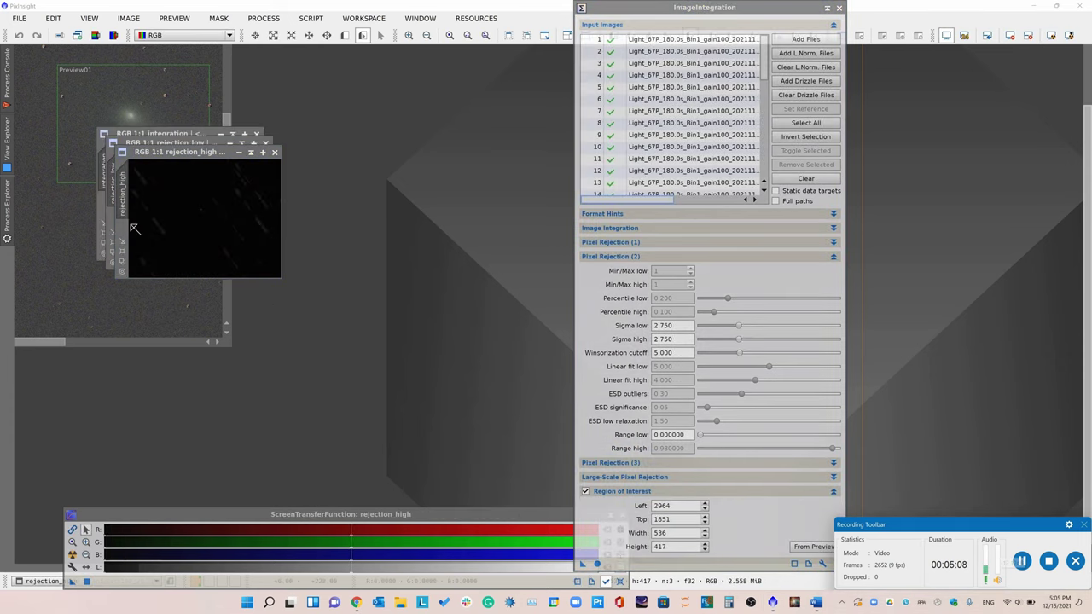
pyautogui.moveTo(122, 139); pyautogui.dragTo(338, 215)
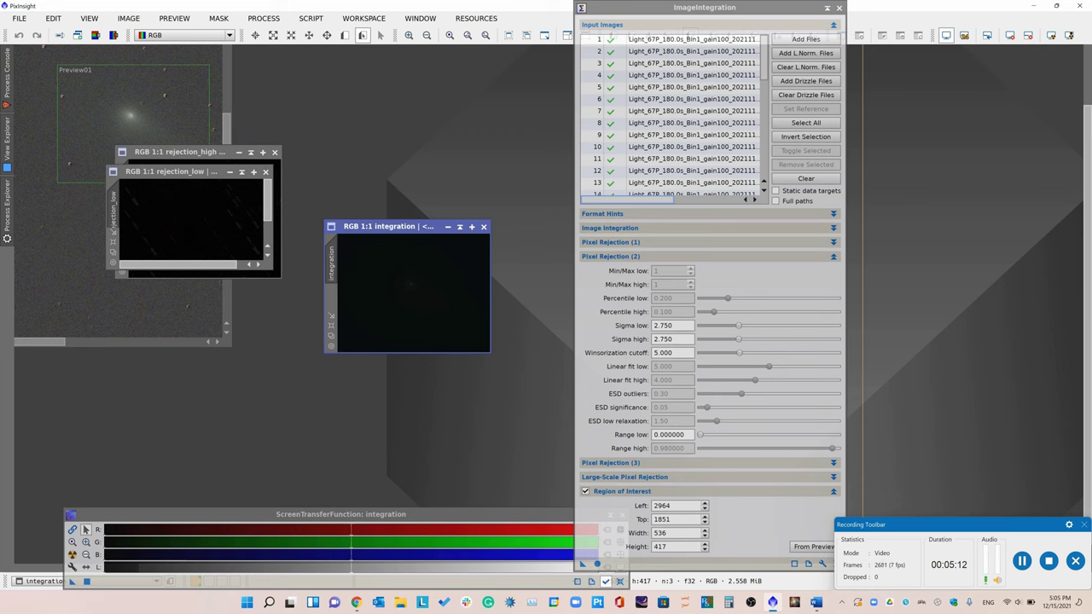
pyautogui.click(72, 554)
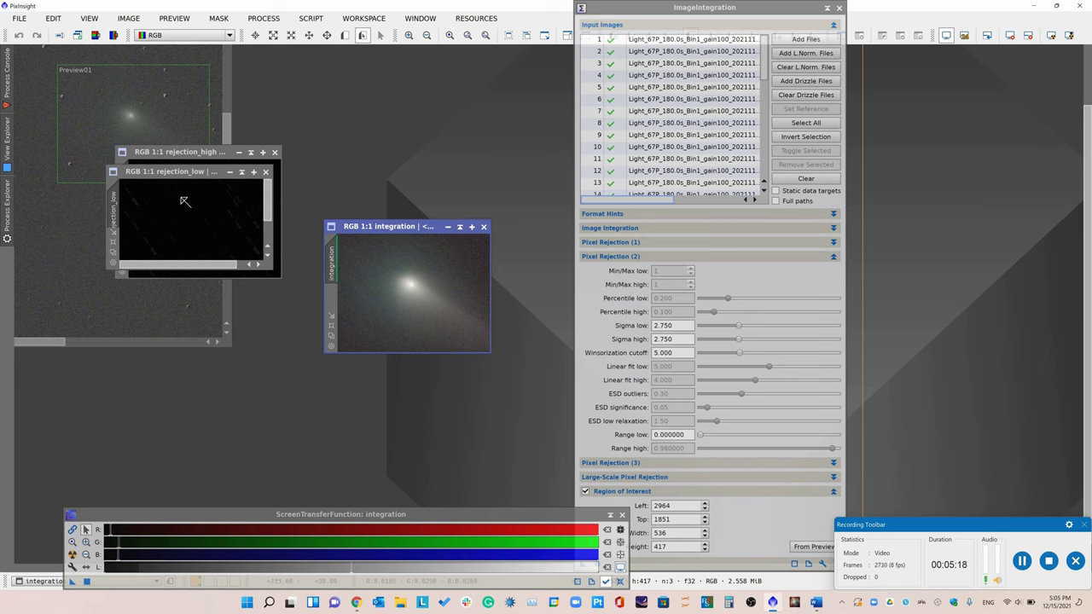
# Auto-stretch the rejection_low map, apply it as a mask to the test integration image and invert the mask.
pyautogui.scroll(-2, 178, 206)
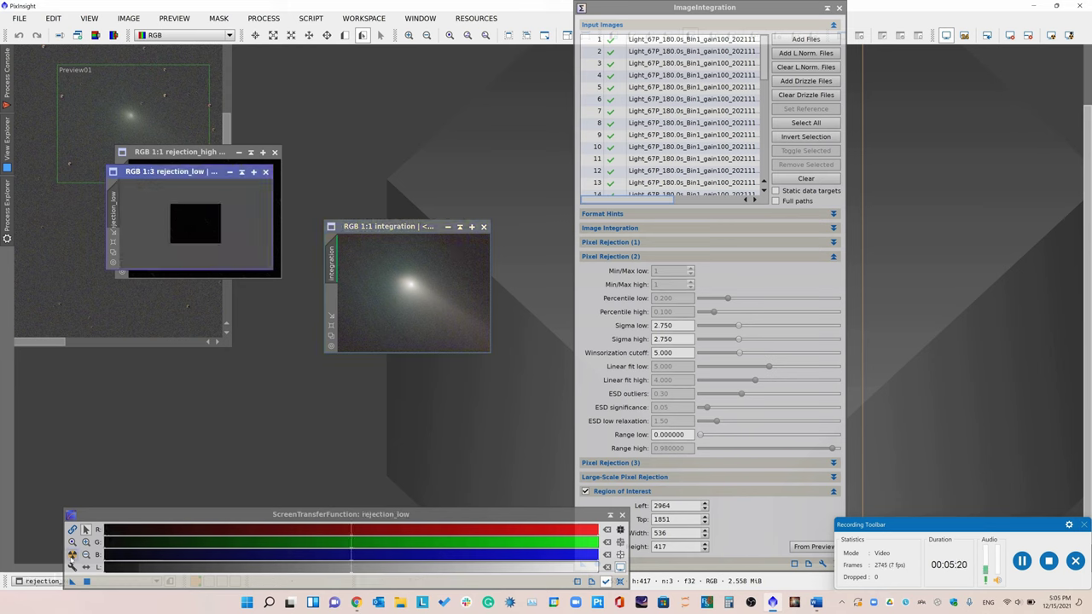
pyautogui.click(72, 554)
pyautogui.moveTo(113, 210); pyautogui.dragTo(330, 301)
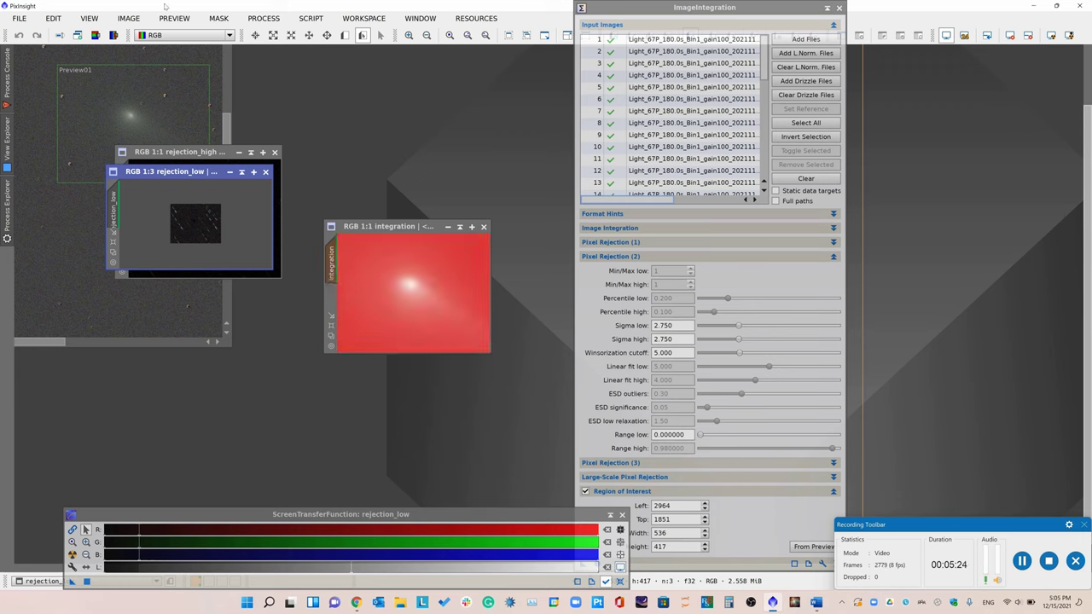
pyautogui.click(225, 19)
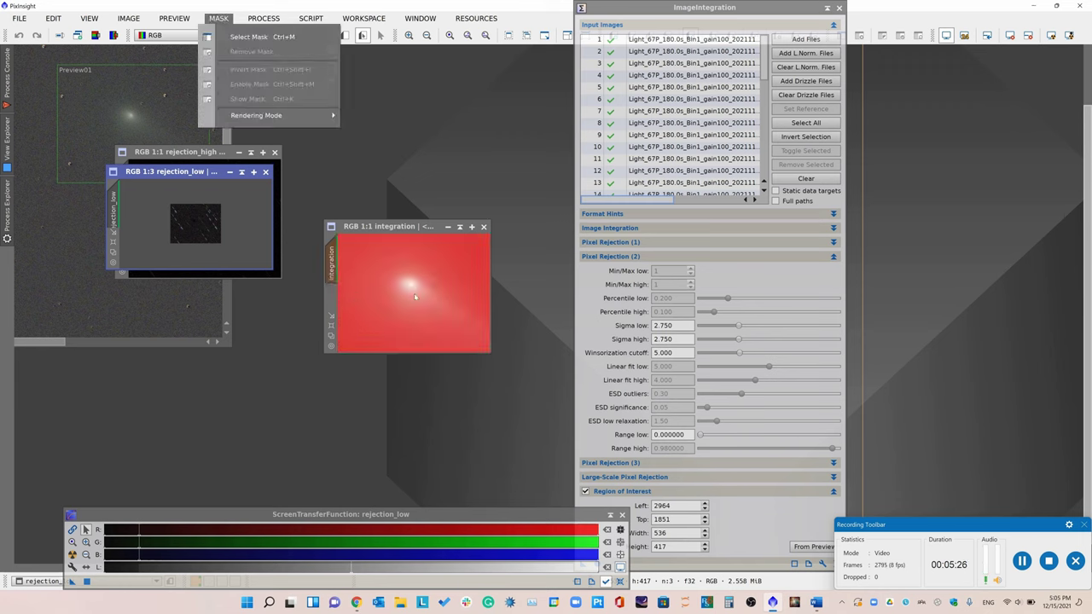
pyautogui.click(228, 13)
pyautogui.click(223, 17)
pyautogui.click(223, 17)
pyautogui.click(224, 18)
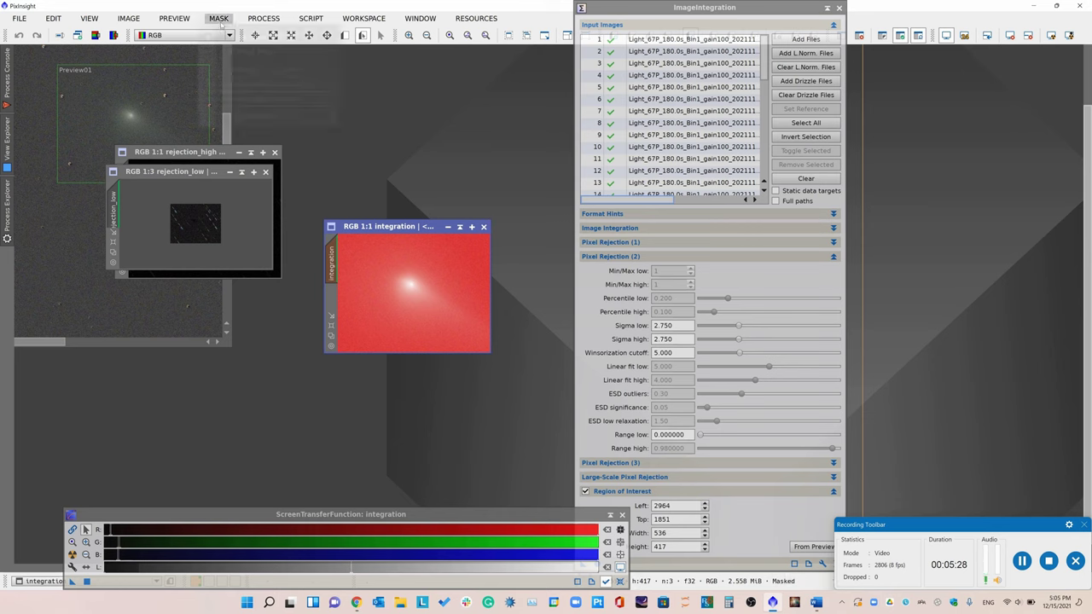
pyautogui.click(246, 79)
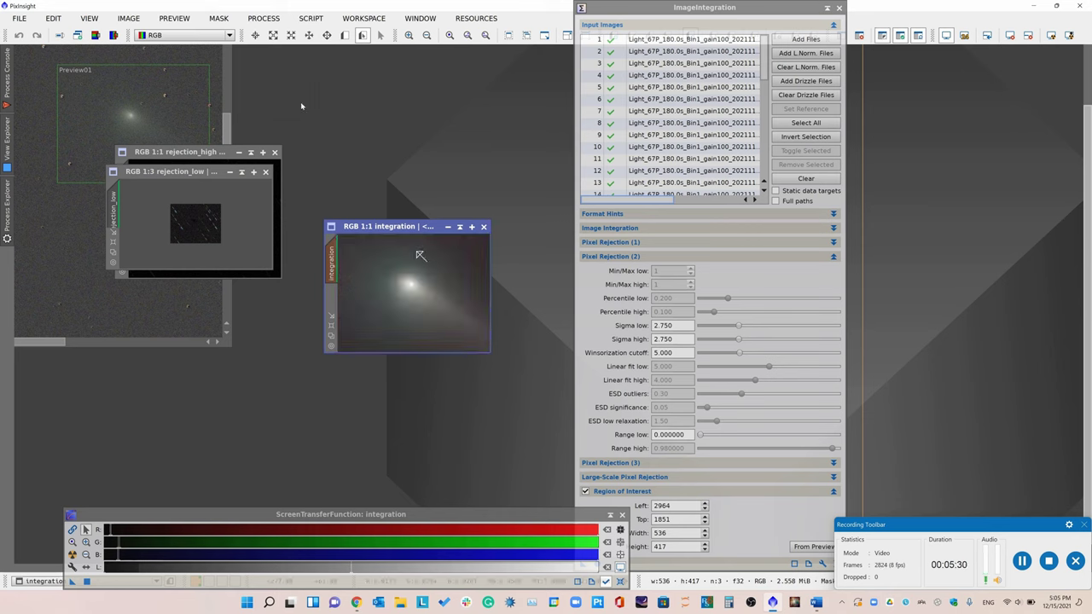
# Try to apply a HistogramTransformation with the display stretch to the masked integration image, and undo it.
pyautogui.click(264, 18)
pyautogui.moveTo(350, 22)
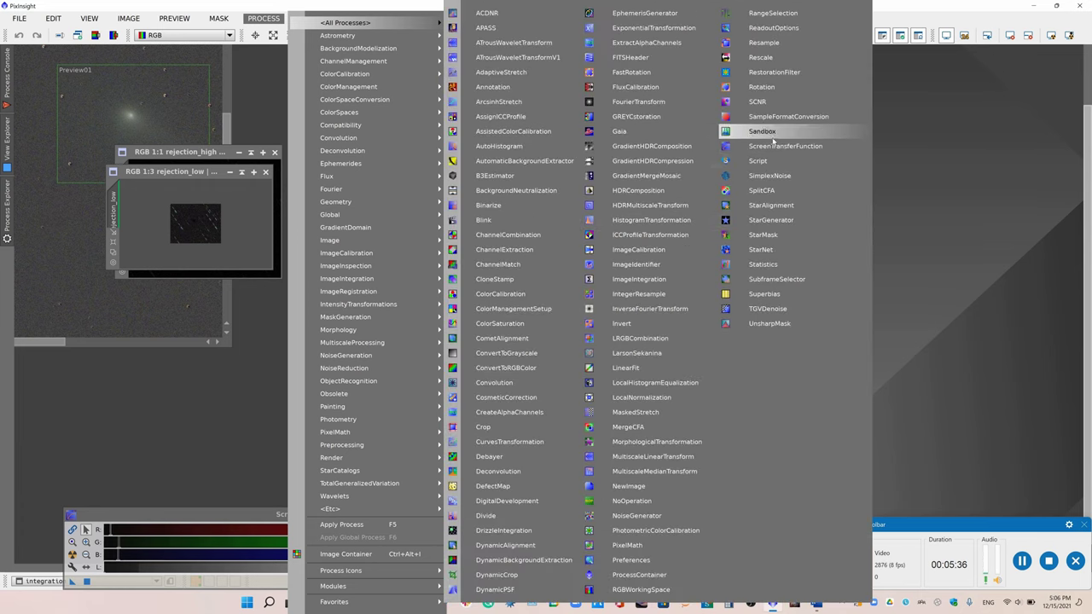
pyautogui.click(25, 546)
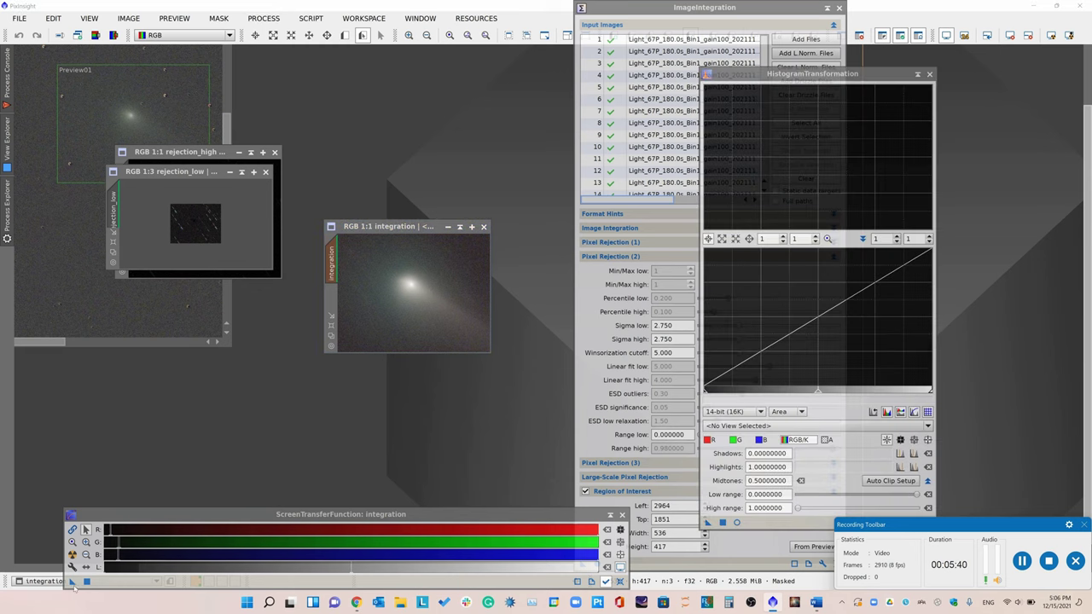
pyautogui.click(72, 583)
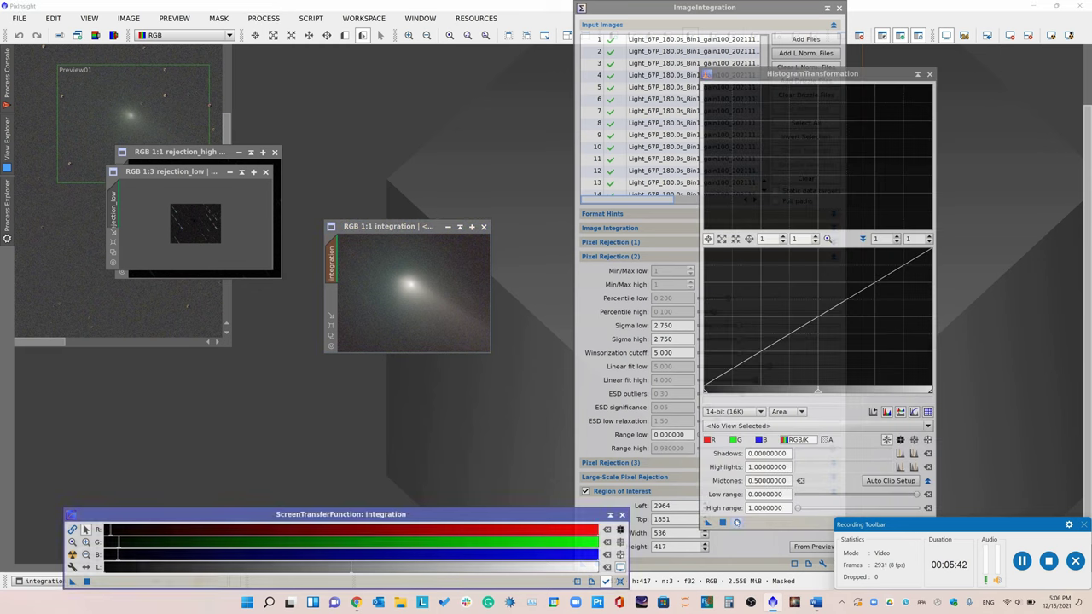
pyautogui.click(723, 522)
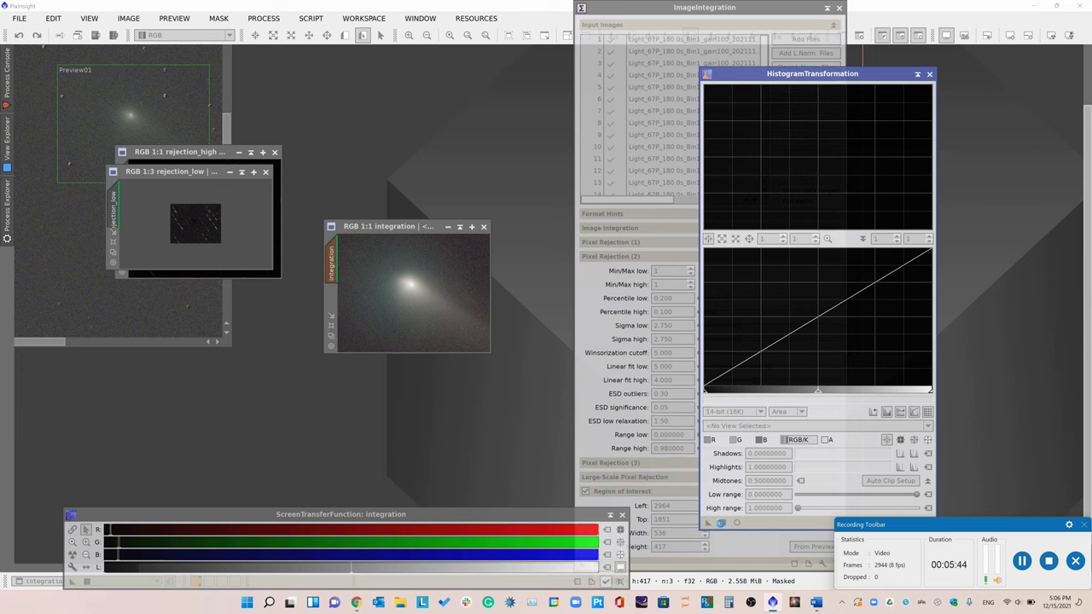
pyautogui.click(75, 52)
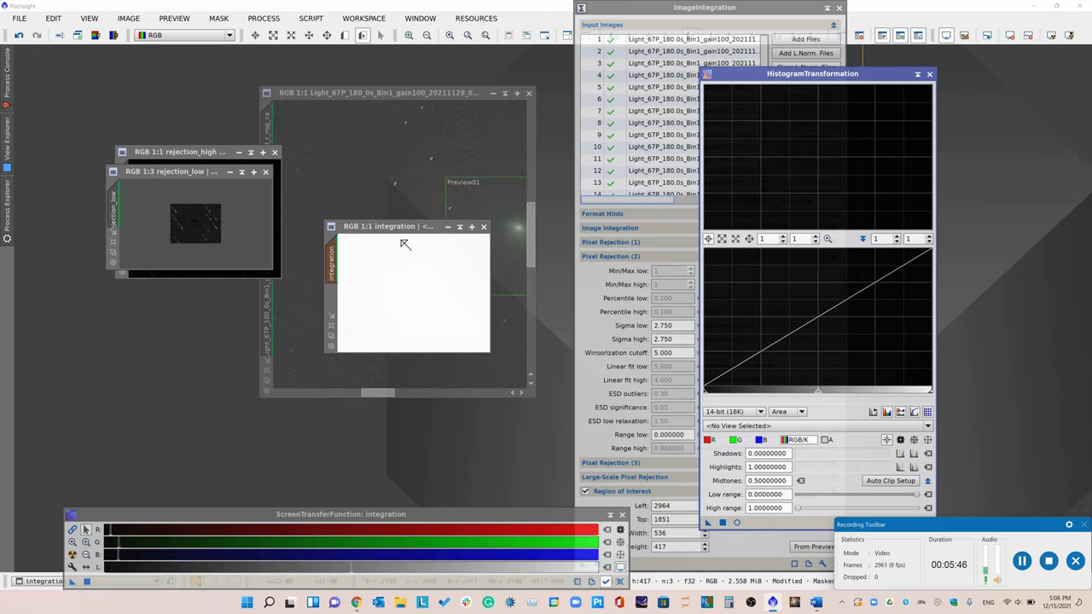
pyautogui.click(452, 287)
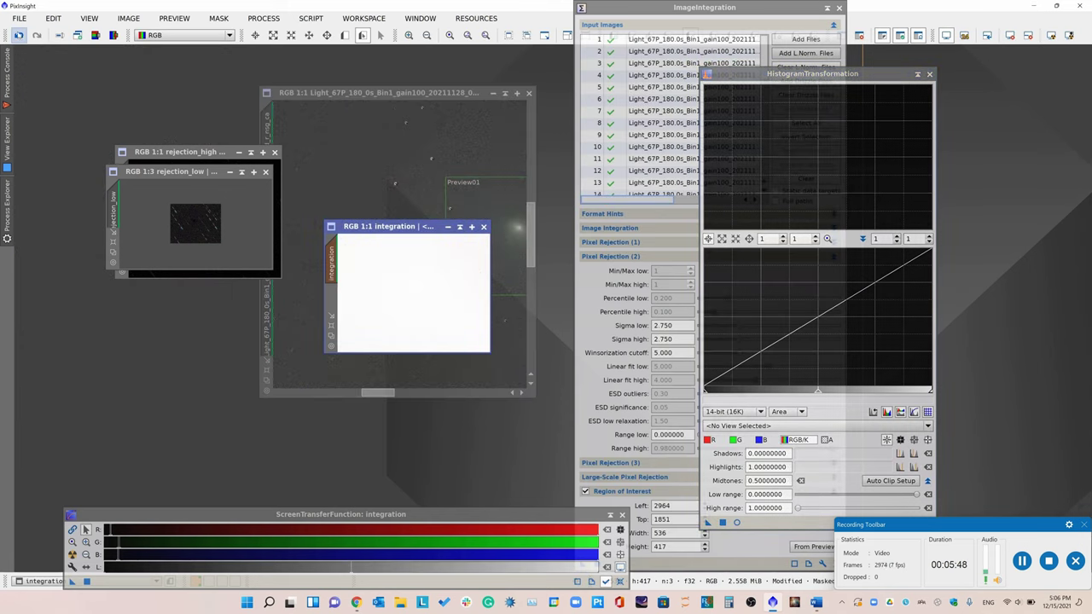
pyautogui.hotkey('ctrl', 'z')
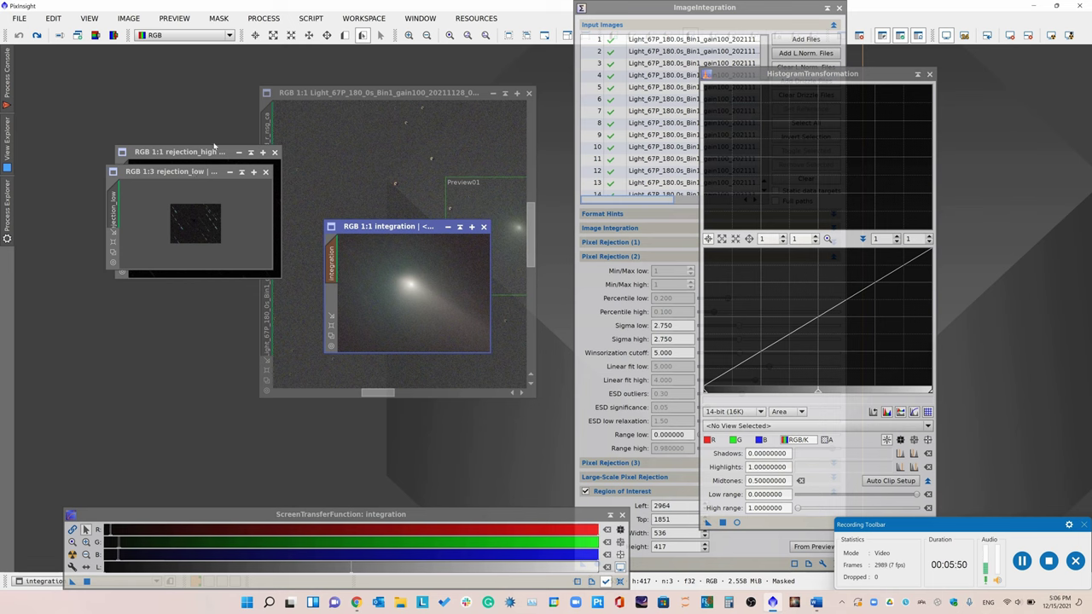
# Close the rejection_low, integration and rejection_high test images along with the HistogramTransformation process.
pyautogui.click(267, 172)
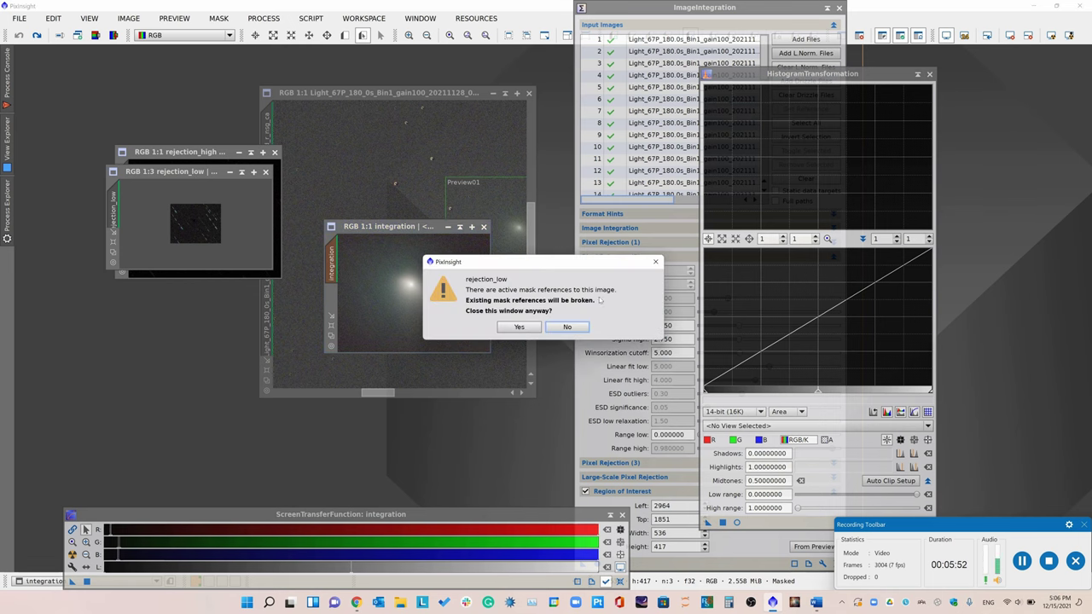
pyautogui.click(519, 328)
pyautogui.click(484, 227)
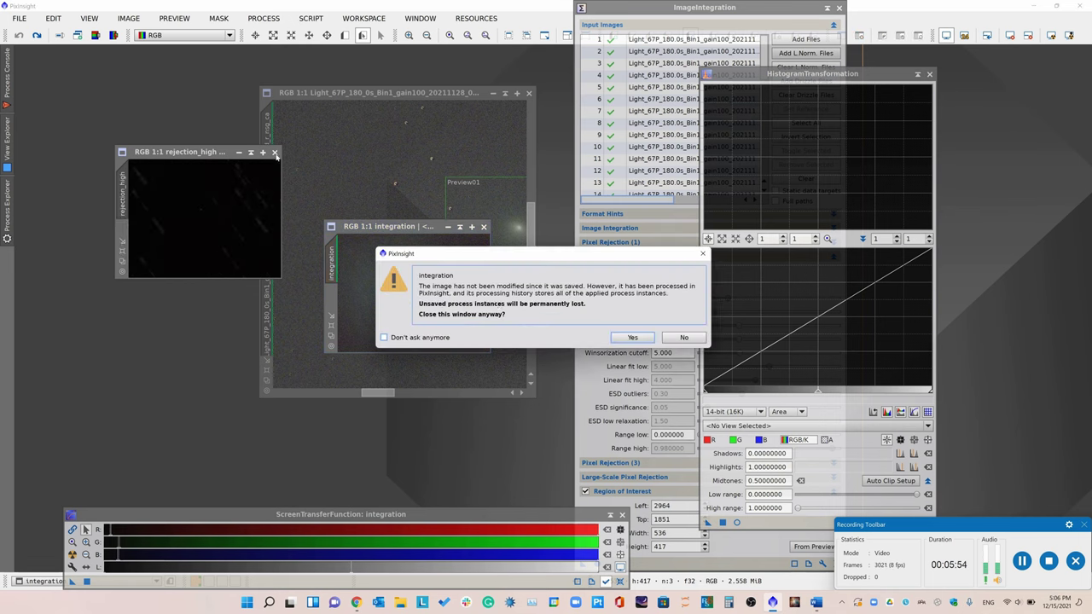
pyautogui.click(632, 337)
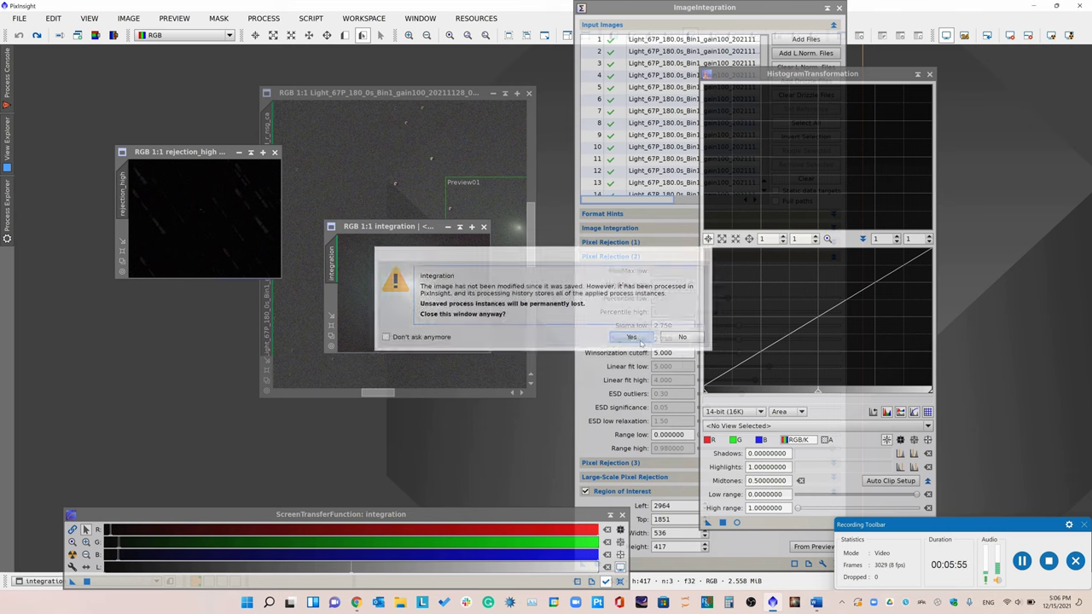
pyautogui.click(275, 153)
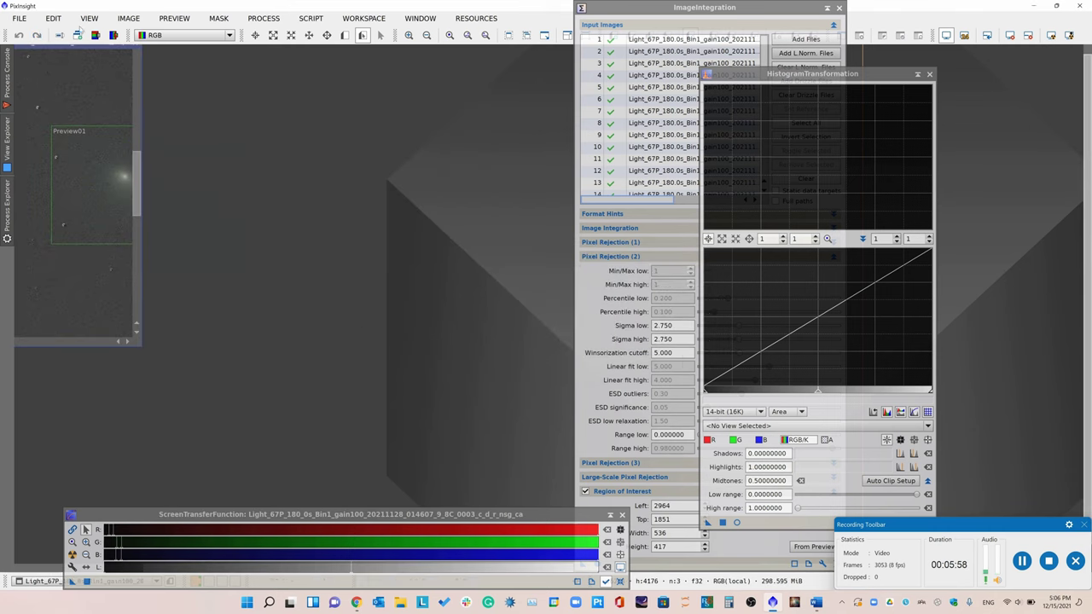
pyautogui.click(78, 35)
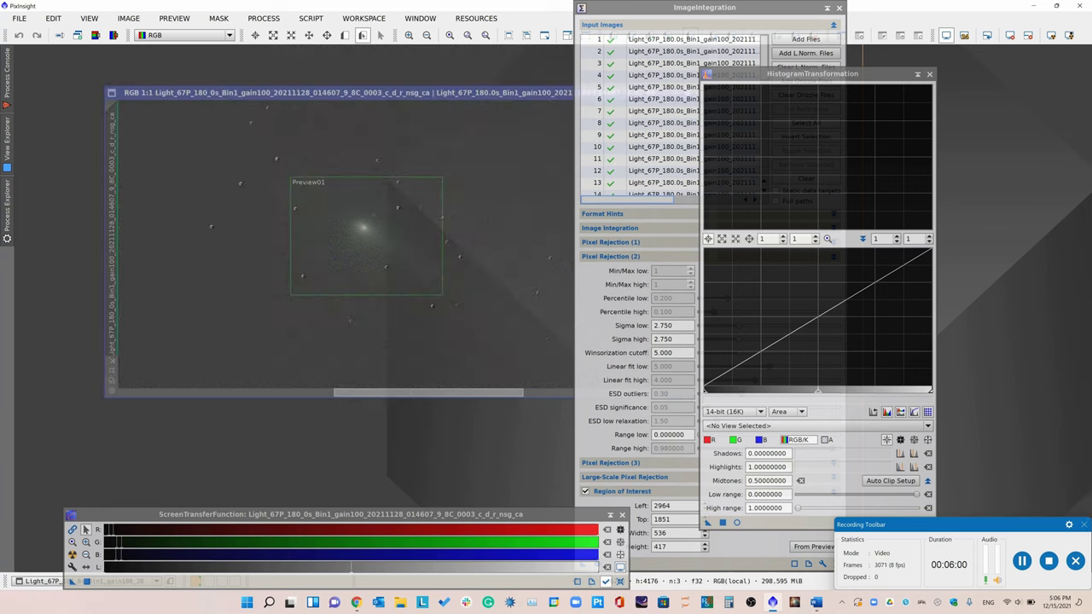
pyautogui.click(929, 74)
pyautogui.moveTo(446, 95); pyautogui.dragTo(439, 104)
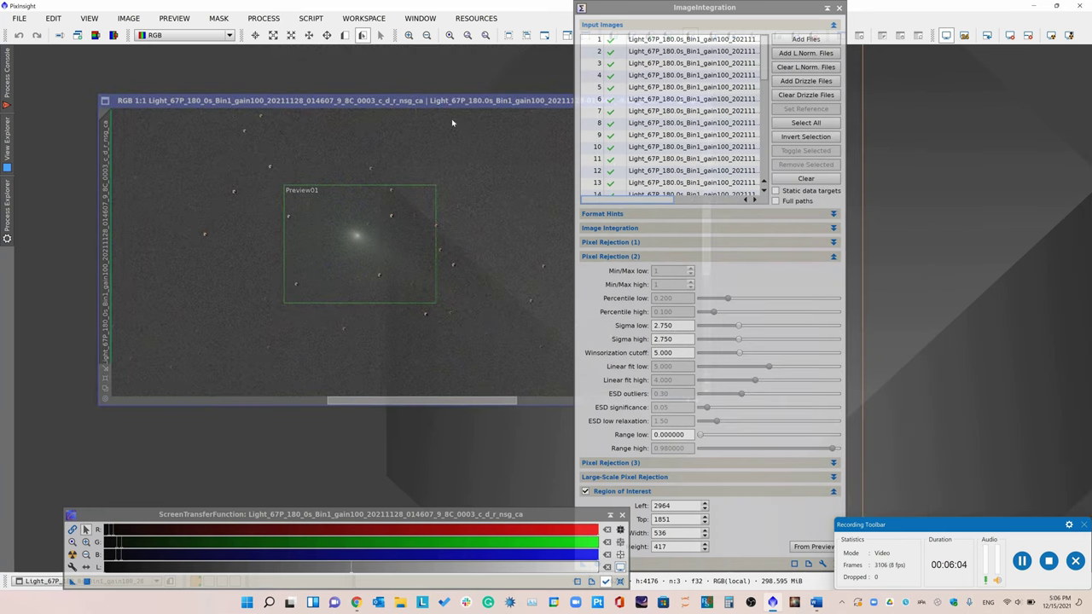
# Set both Sigma low and Sigma high to 3 and run the region-of-interest test integration again.
pyautogui.click(682, 332)
pyautogui.write('3')
pyautogui.press('Tab')
pyautogui.write('3')
pyautogui.press('Tab')
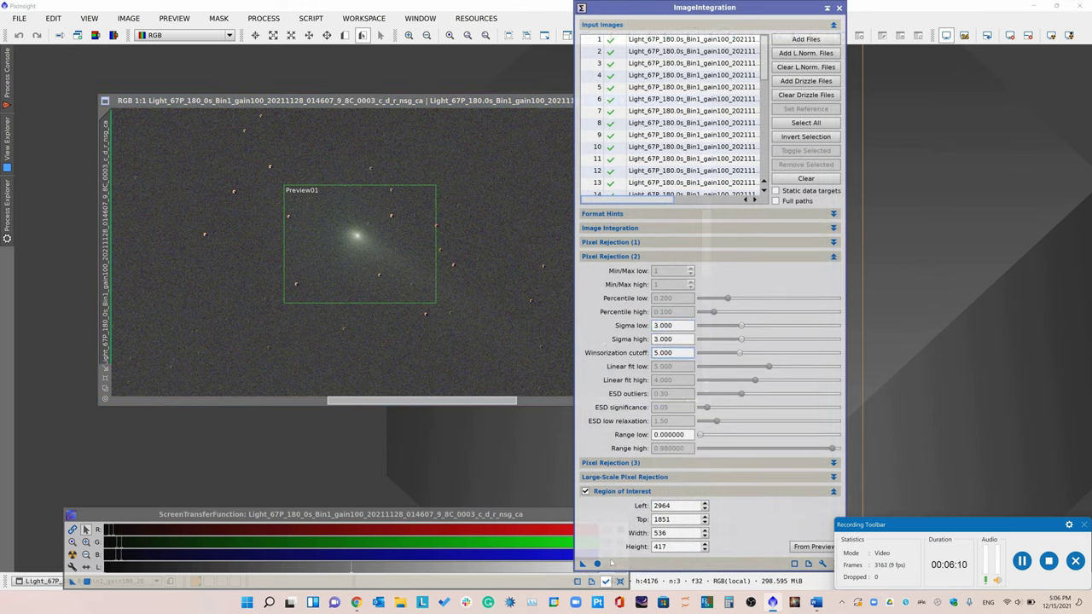
pyautogui.press('F6')
pyautogui.click(1022, 560)
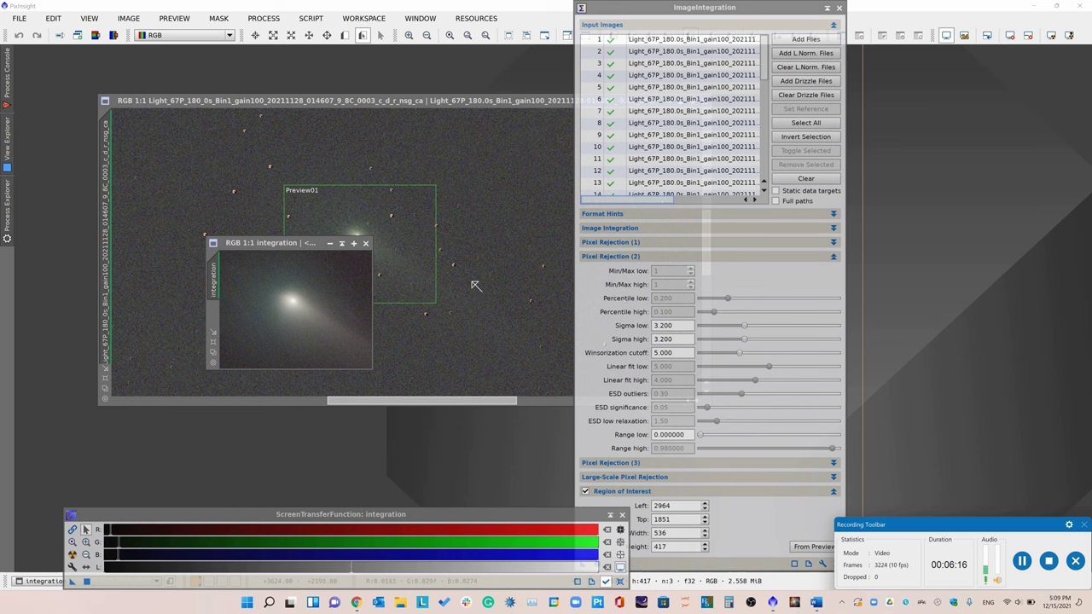
# Inspect the comet in the new test integration and close both that image and the open star-subtracted frame.
pyautogui.click(290, 309)
pyautogui.scroll(-1, 290, 309)
pyautogui.scroll(1, 351, 308)
pyautogui.scroll(-1, 328, 309)
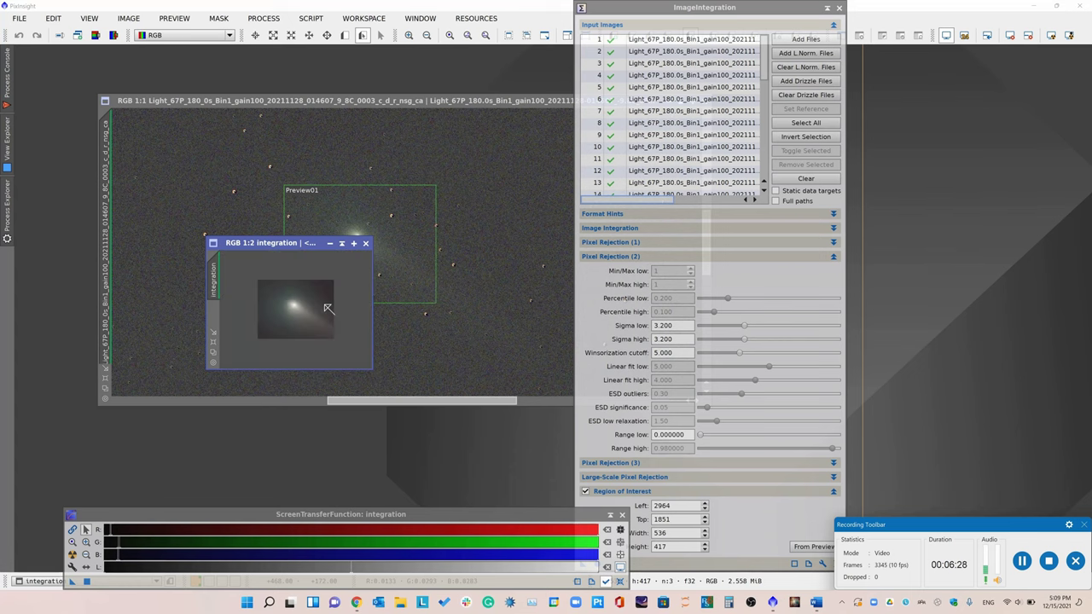
pyautogui.scroll(1, 329, 309)
pyautogui.click(366, 243)
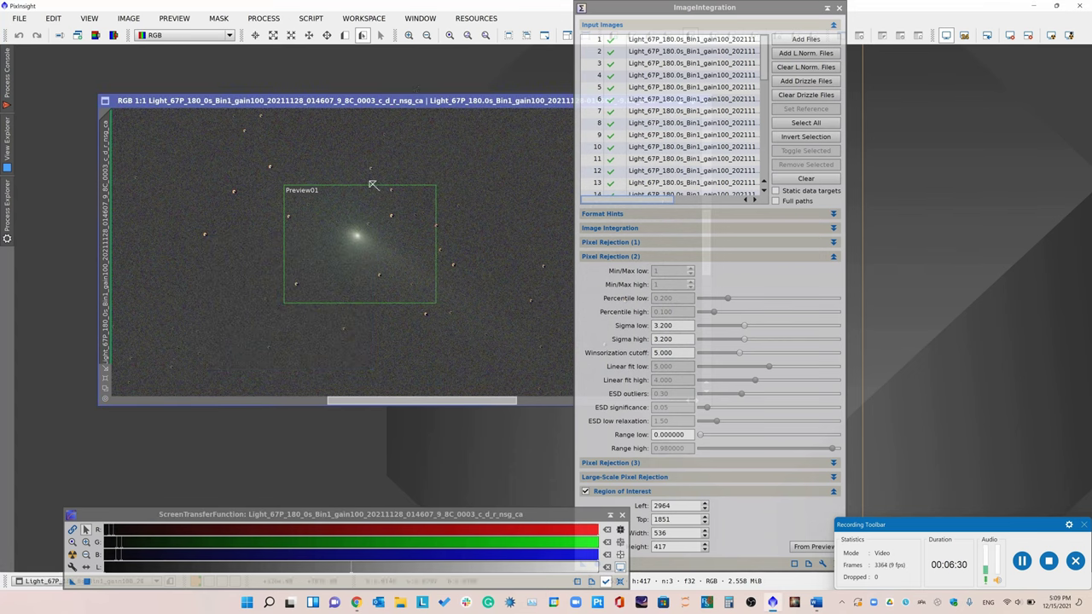
pyautogui.moveTo(388, 102); pyautogui.dragTo(220, 140)
pyautogui.click(536, 139)
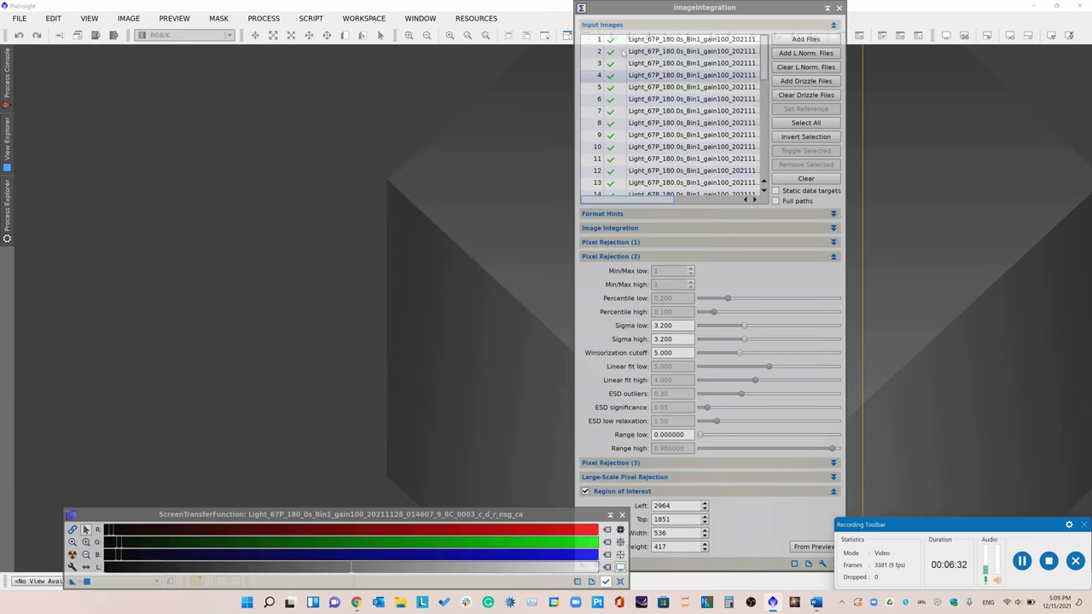
# Disable the region of interest and run the integration on the full frames.
pyautogui.click(636, 256)
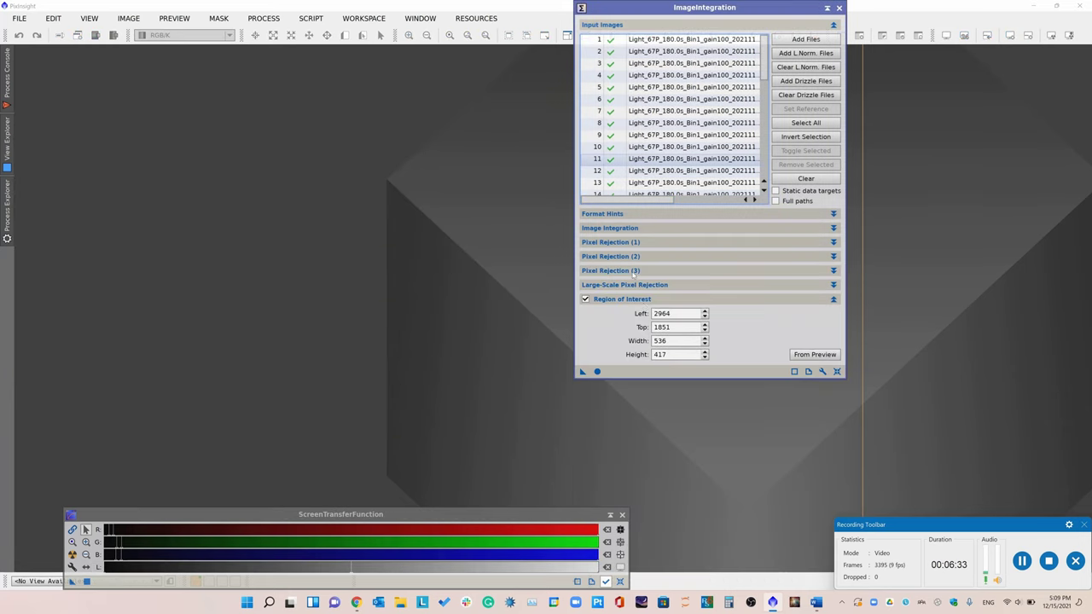
pyautogui.click(585, 299)
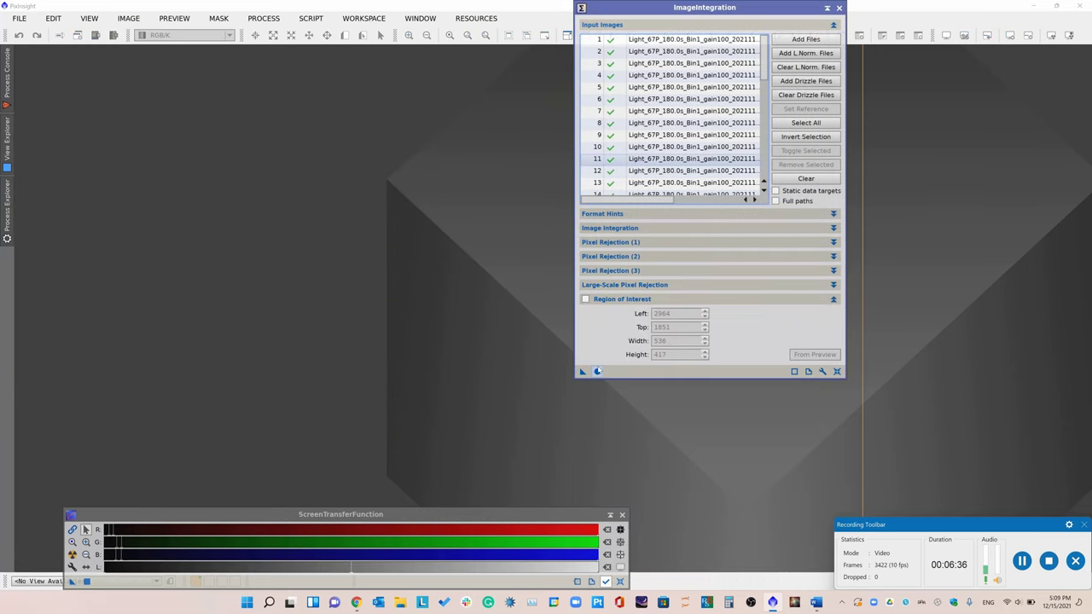
pyautogui.click(598, 371)
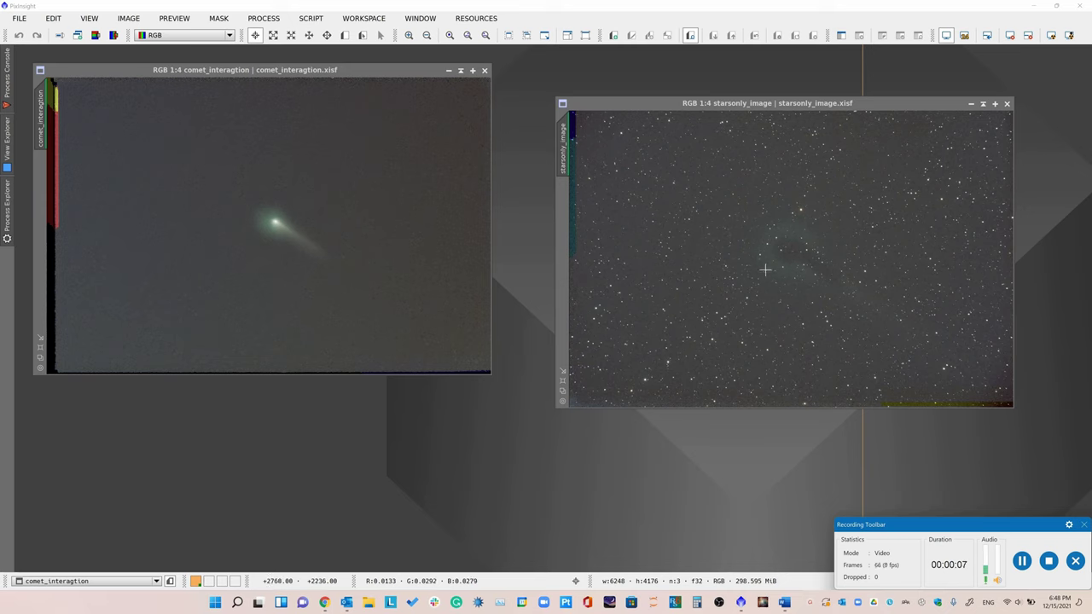
# Examine the starsonly_image and comet_interagtion images up close, checking the star field and the comet's nucleus and tail.
pyautogui.click(822, 264)
pyautogui.scroll(3, 823, 266)
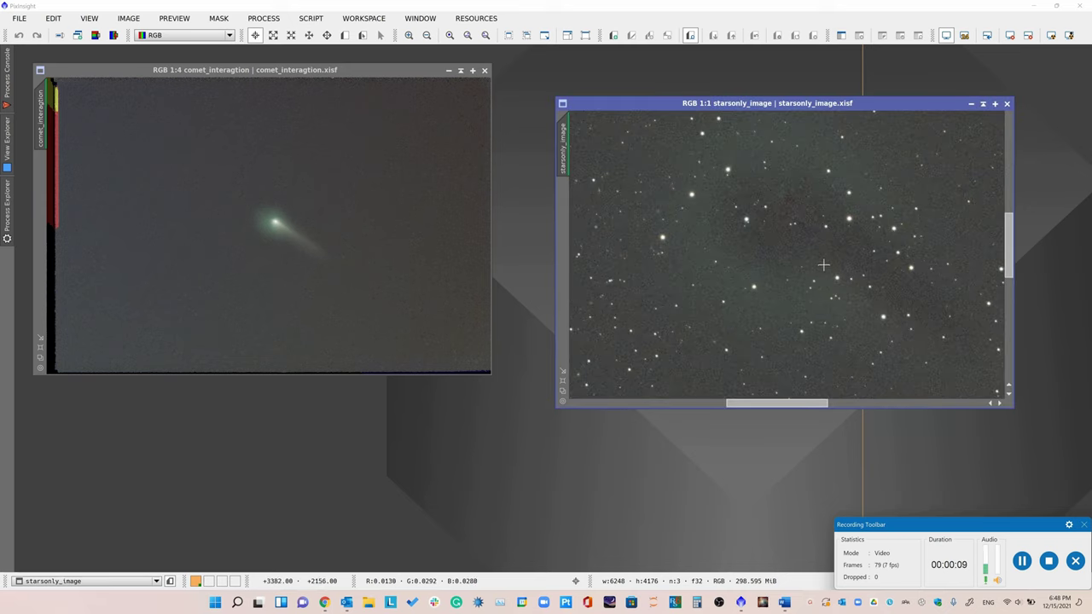
pyautogui.click(249, 237)
pyautogui.scroll(3, 248, 237)
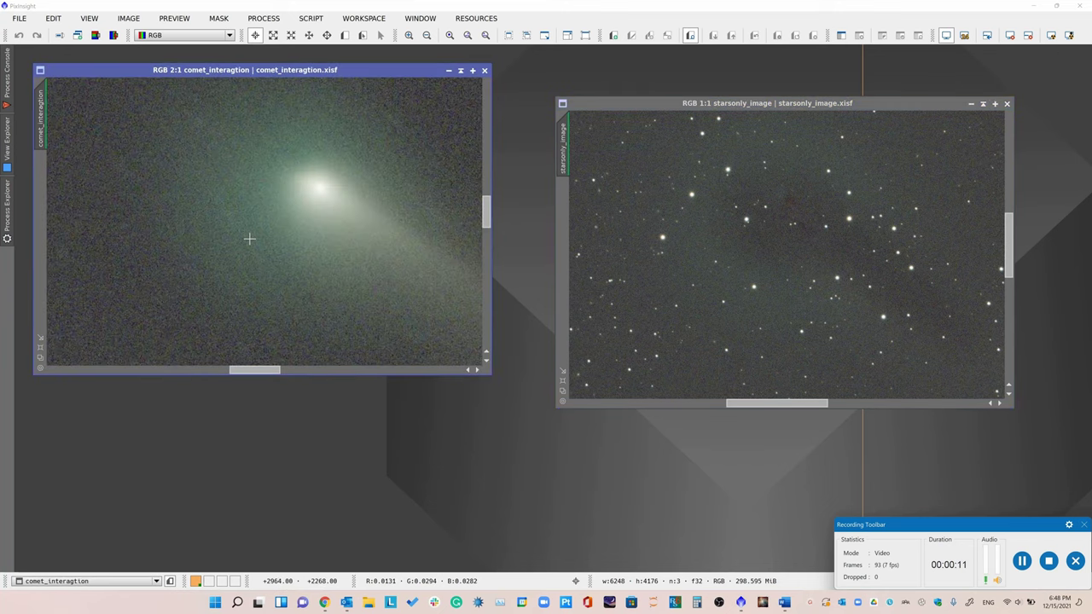
pyautogui.scroll(-2, 249, 238)
pyautogui.scroll(1, 249, 238)
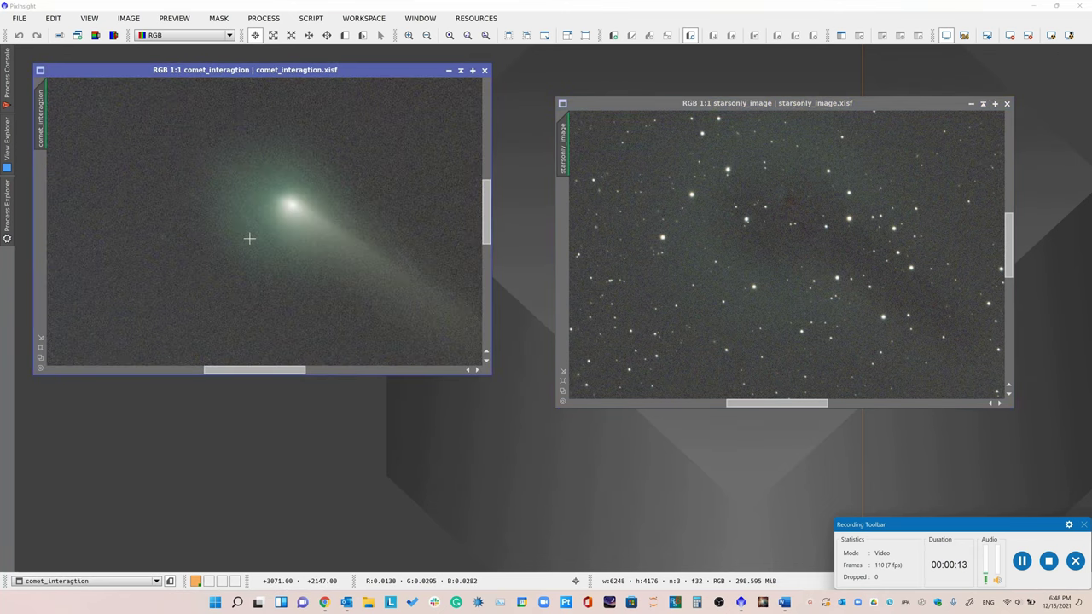
pyautogui.scroll(-3, 249, 238)
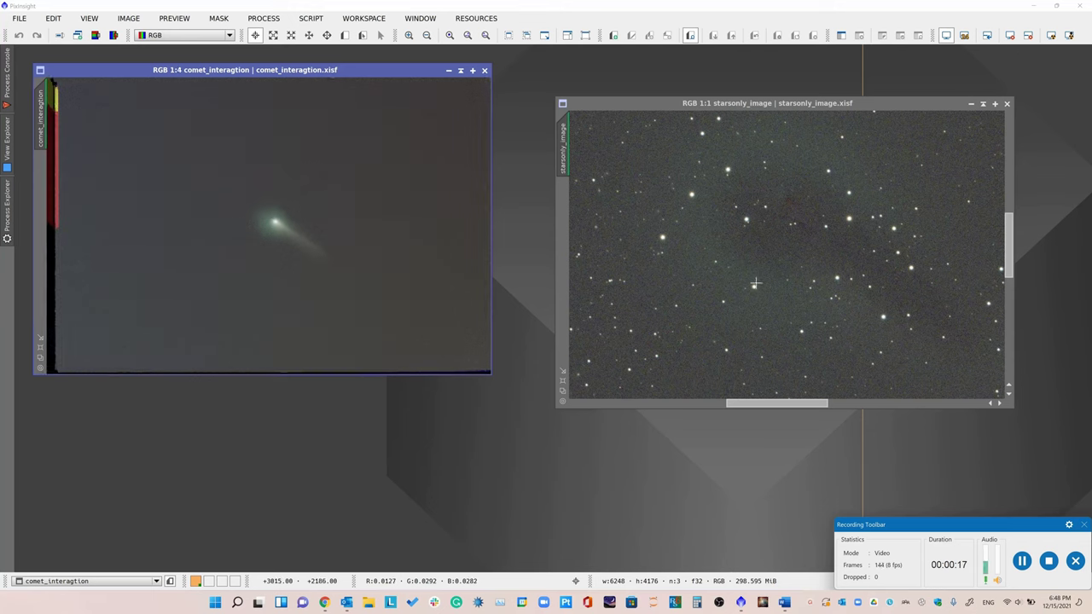
pyautogui.scroll(-3, 755, 279)
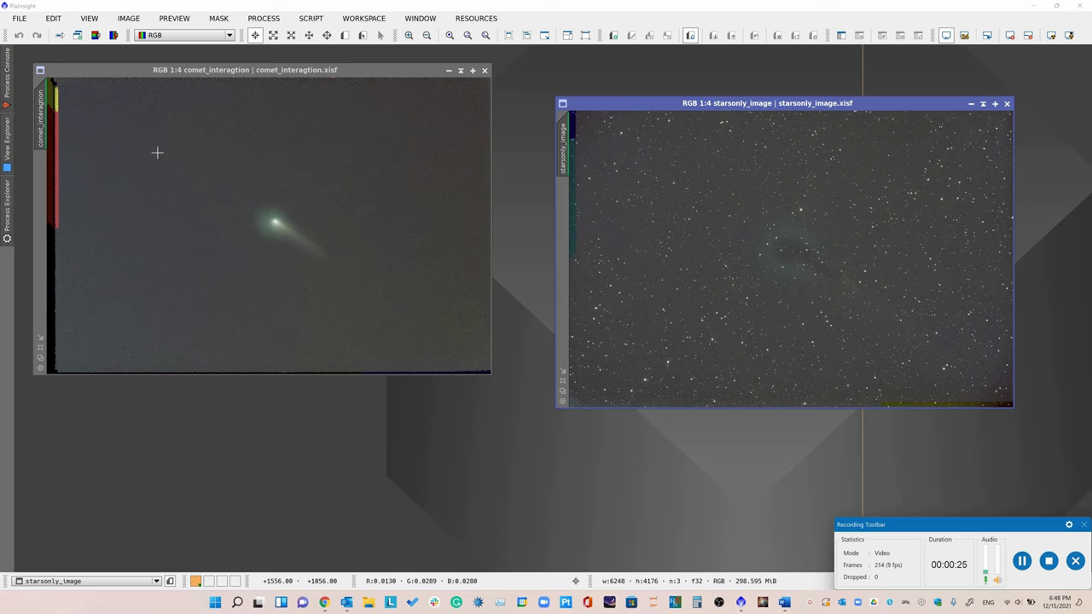
# Open the PixelMath process.
pyautogui.click(264, 18)
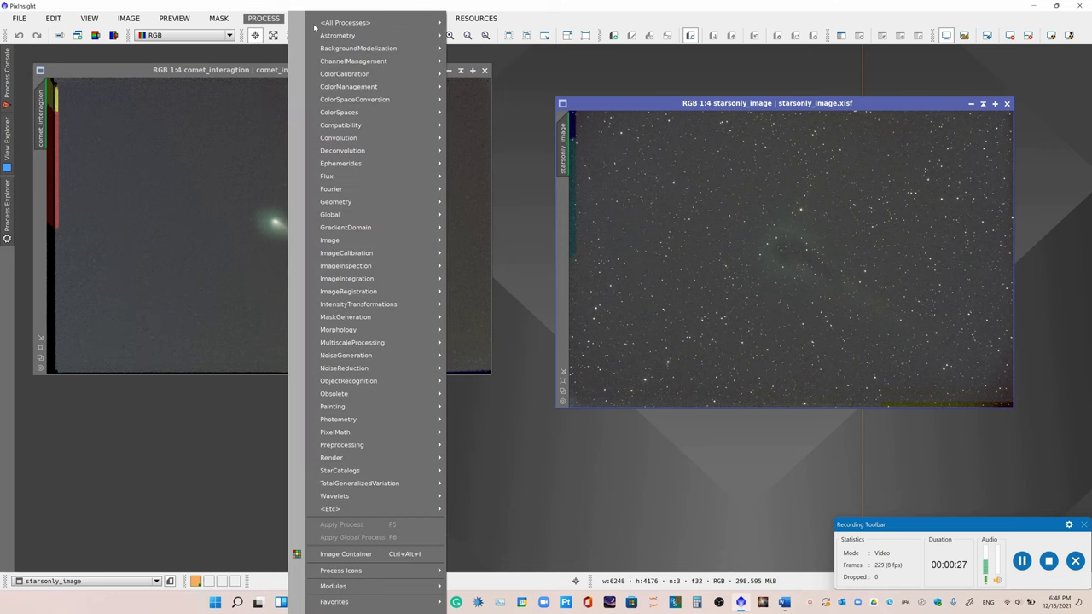
pyautogui.moveTo(335, 26)
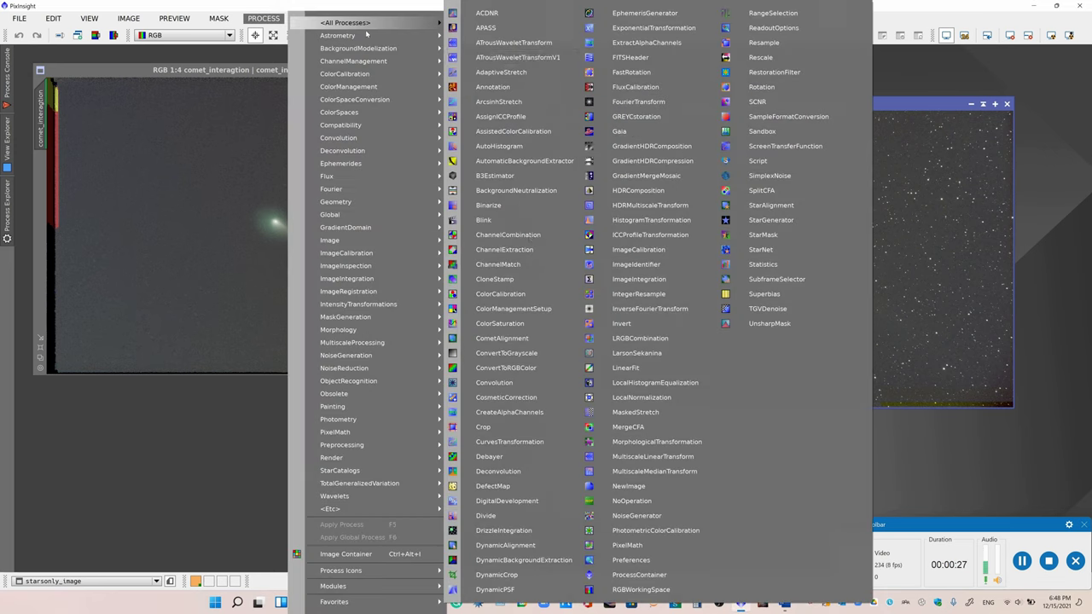
pyautogui.click(626, 545)
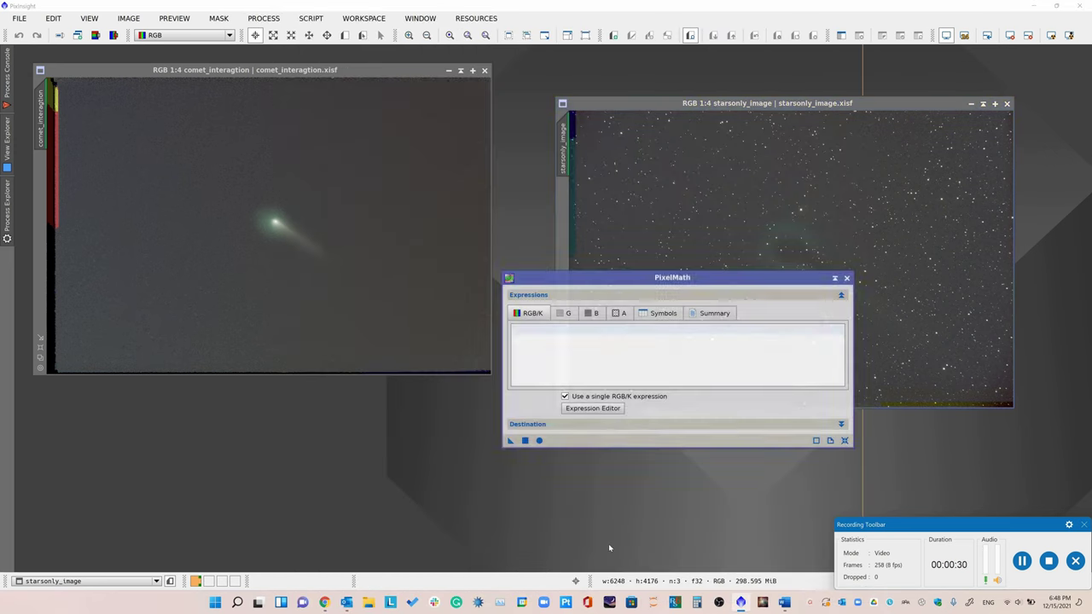
# Change the comet_interagtion image's identifier to comet.
pyautogui.click(214, 171)
pyautogui.click(126, 19)
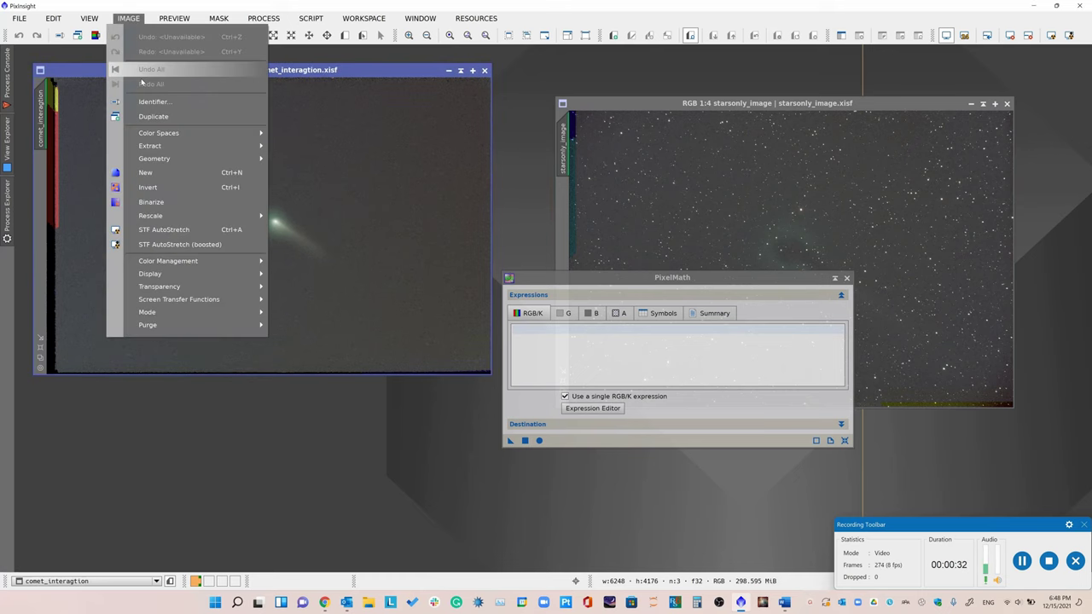
pyautogui.click(145, 102)
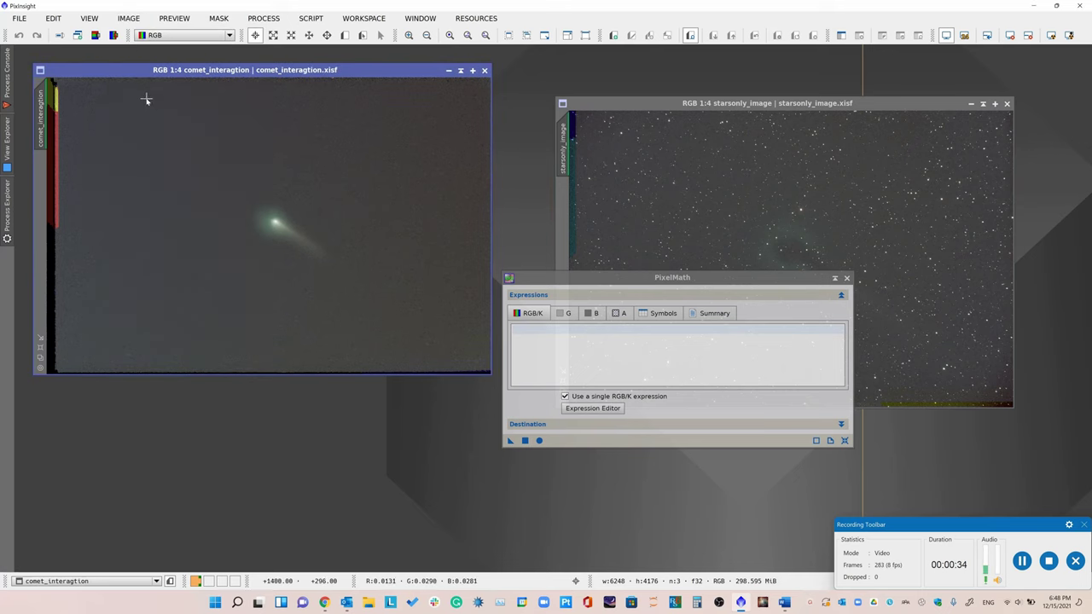
pyautogui.click(128, 18)
pyautogui.click(146, 102)
pyautogui.write('comet')
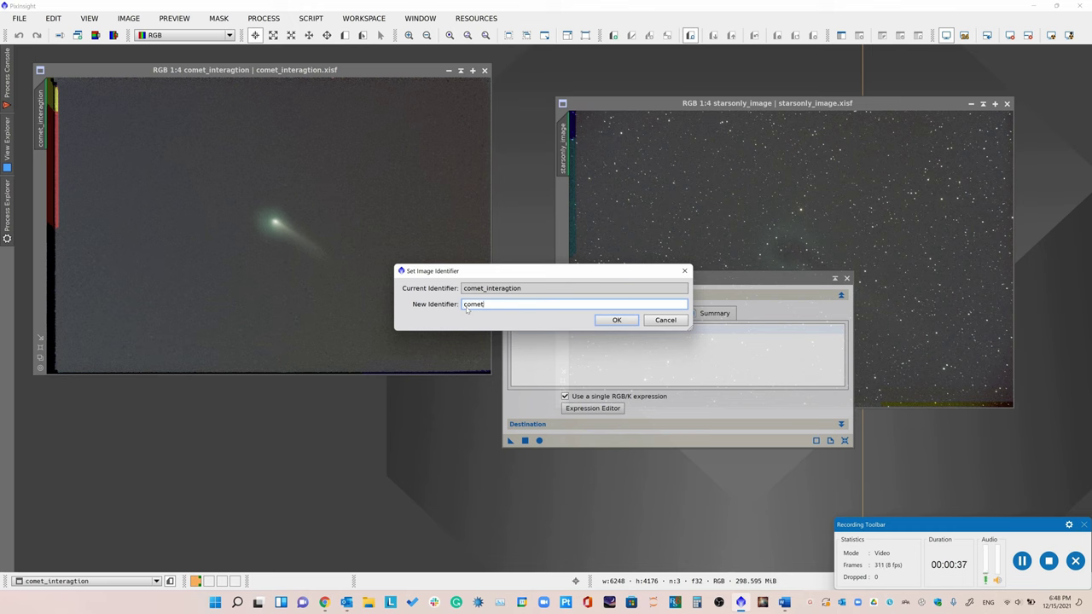
pyautogui.press('Return')
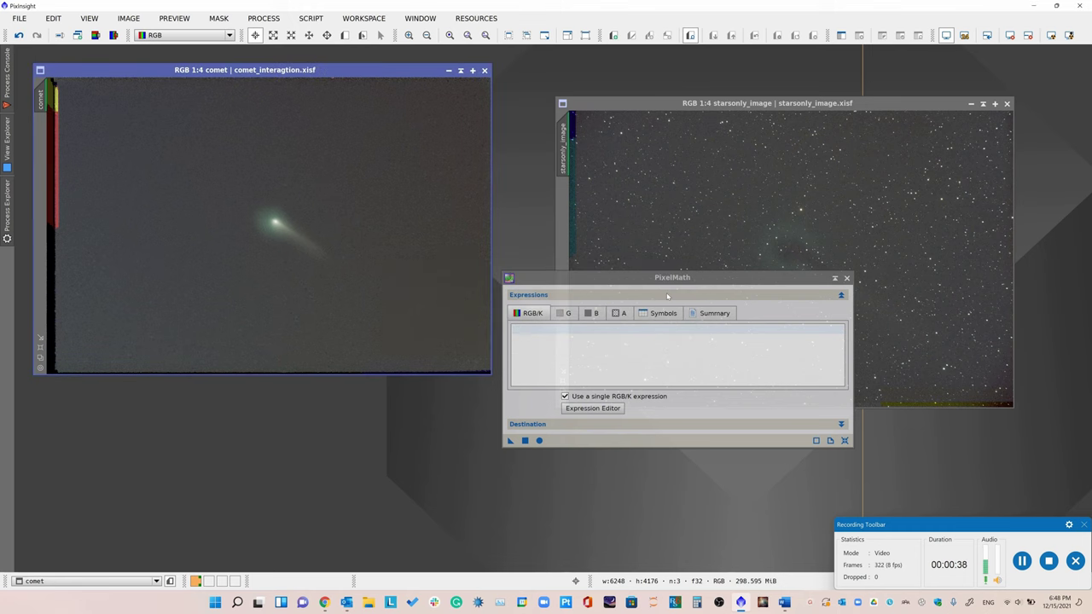
# Apply the PixelMath expression $T+comet-med(comet) to the starsonly_image to add the comet to the stars.
pyautogui.click(728, 163)
pyautogui.moveTo(609, 104); pyautogui.dragTo(243, 139)
pyautogui.scroll(6, 413, 300)
pyautogui.scroll(-6, 413, 300)
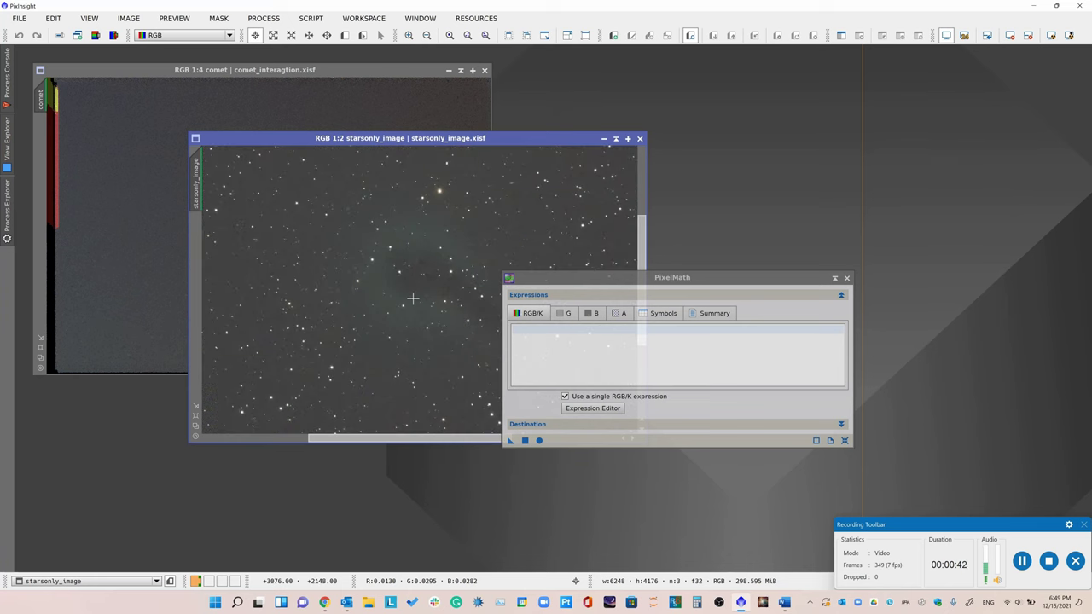
pyautogui.click(538, 327)
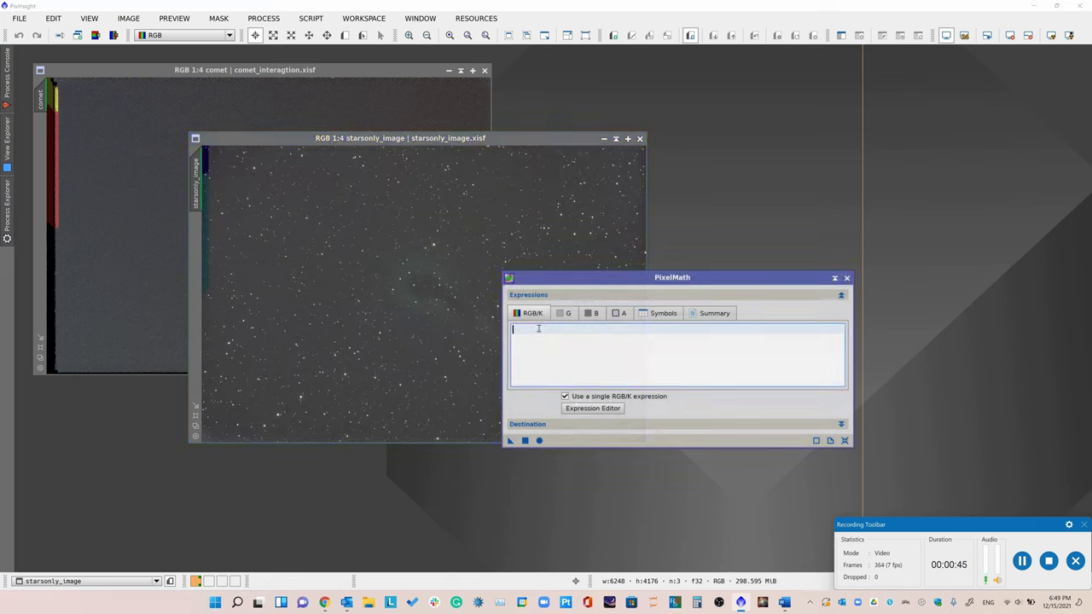
pyautogui.write('$T+comet-med(comet)')
pyautogui.moveTo(569, 282); pyautogui.dragTo(777, 152)
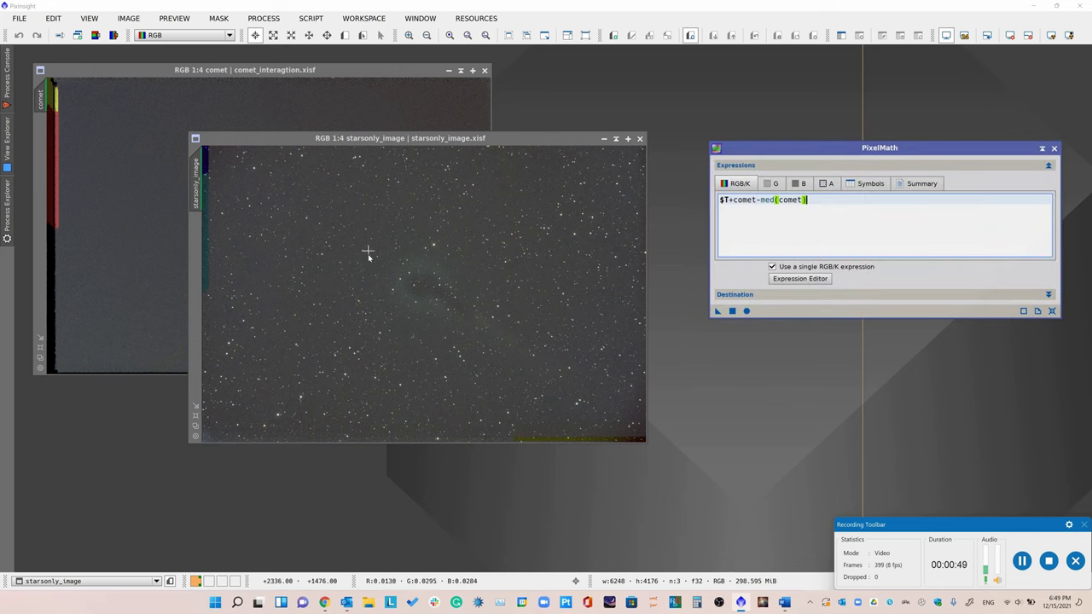
pyautogui.click(404, 269)
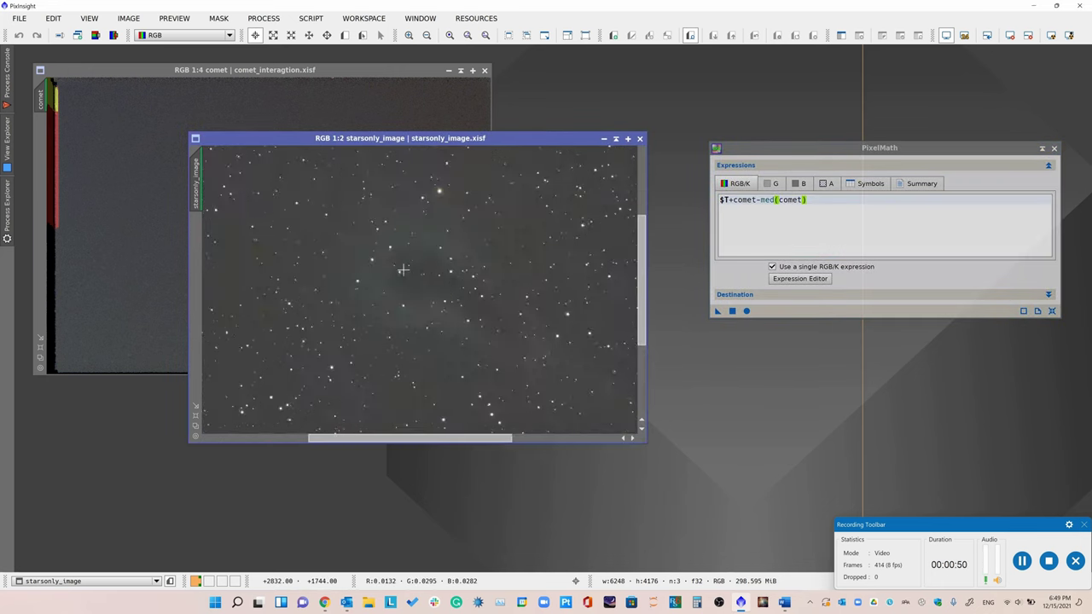
pyautogui.click(731, 311)
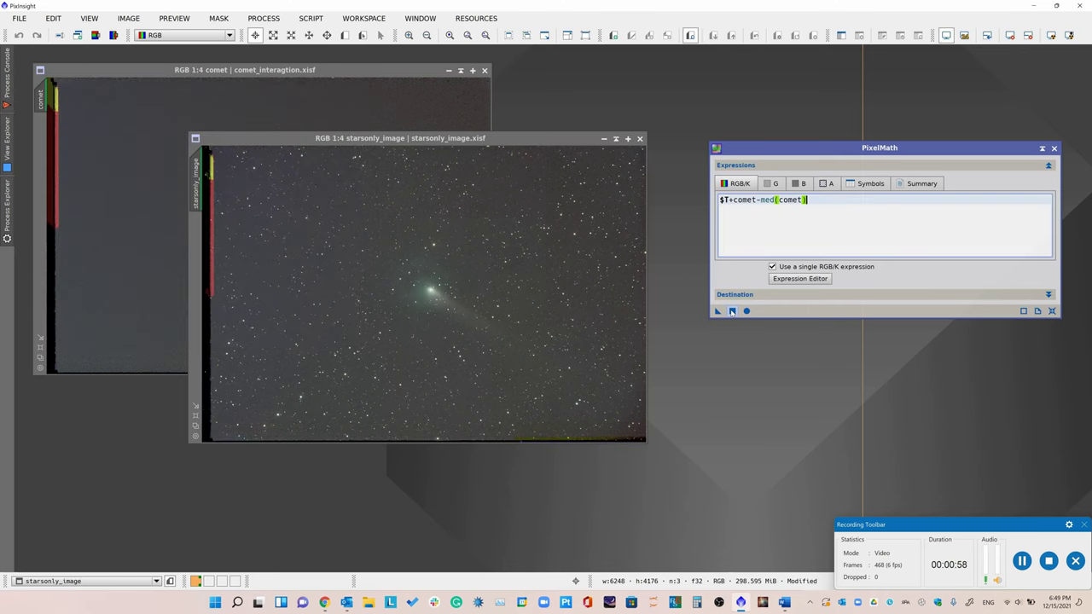
# Inspect the combined comet and stars image and try a boosted auto-stretch on it.
pyautogui.click(472, 315)
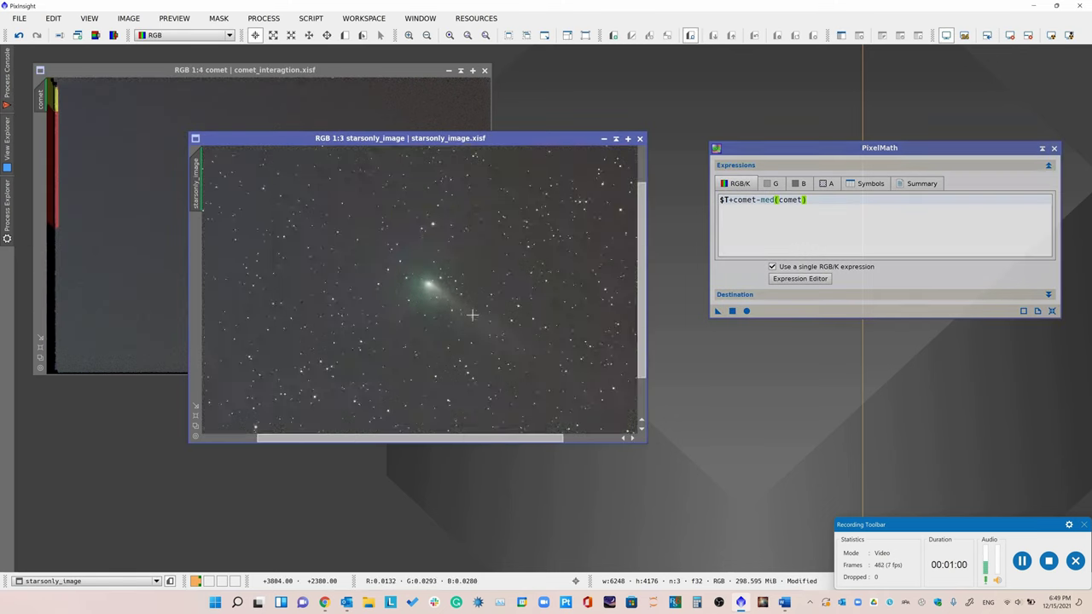
pyautogui.scroll(3, 472, 314)
pyautogui.scroll(-4, 472, 315)
pyautogui.click(1069, 35)
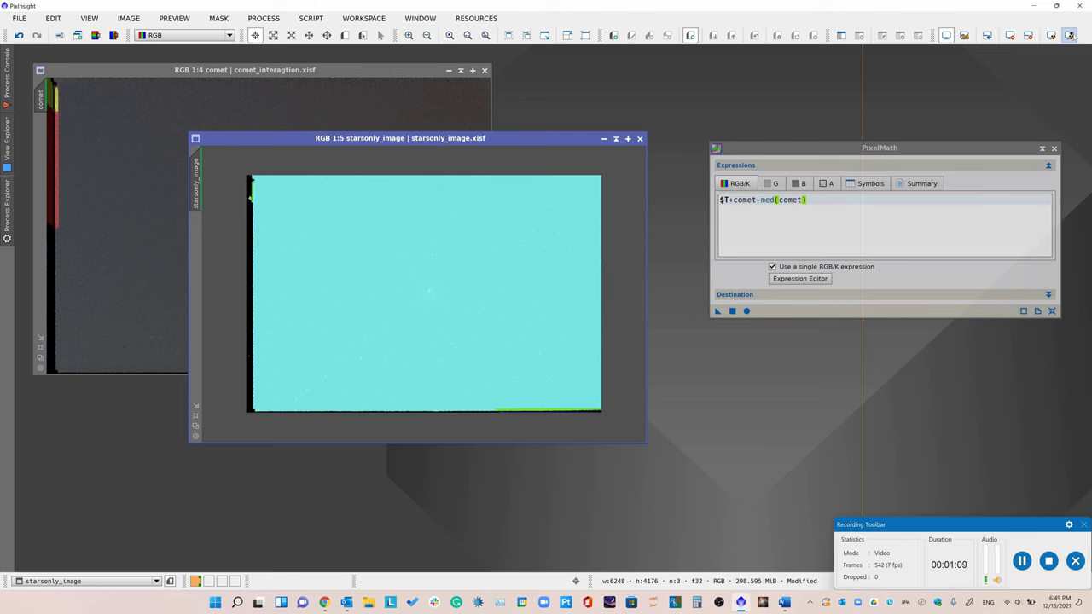
# Open ScreenTransferFunction and auto-stretch the combined image's display with the RGB channels unlinked.
pyautogui.click(263, 18)
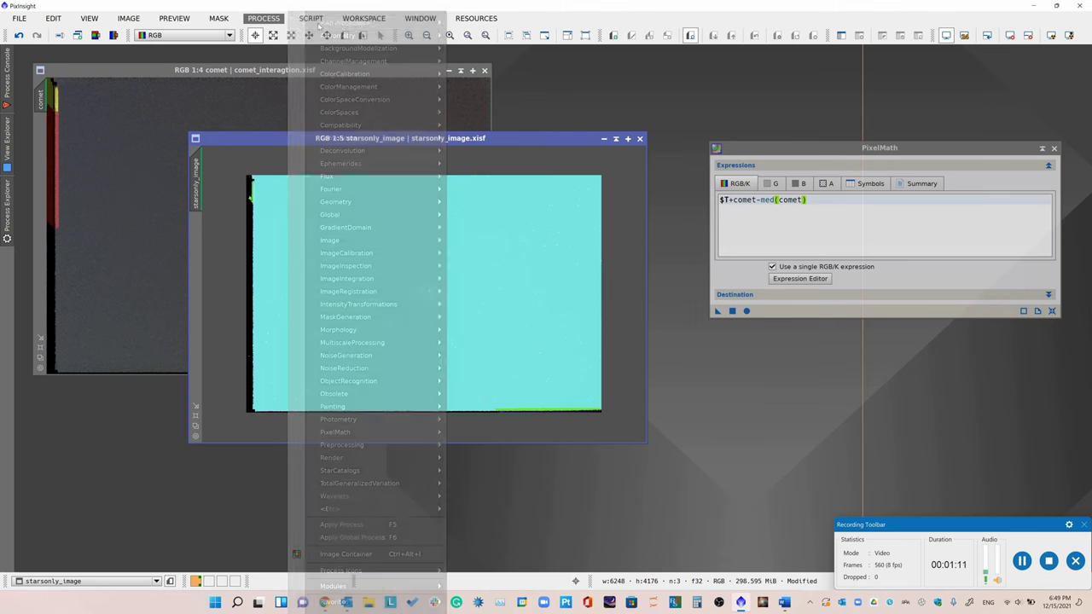
pyautogui.moveTo(359, 23)
pyautogui.click(802, 145)
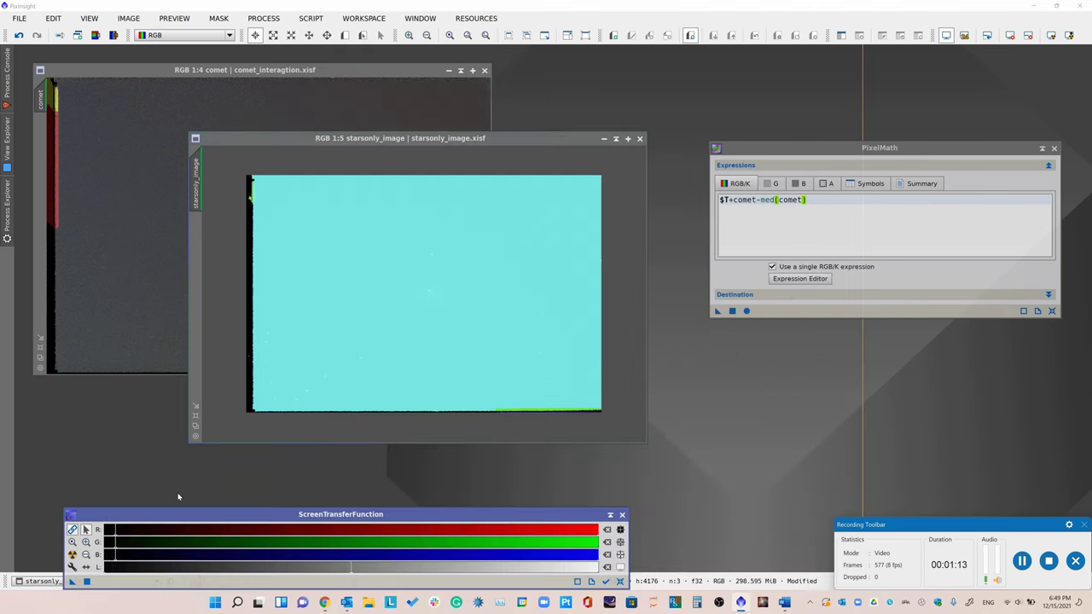
pyautogui.click(73, 554)
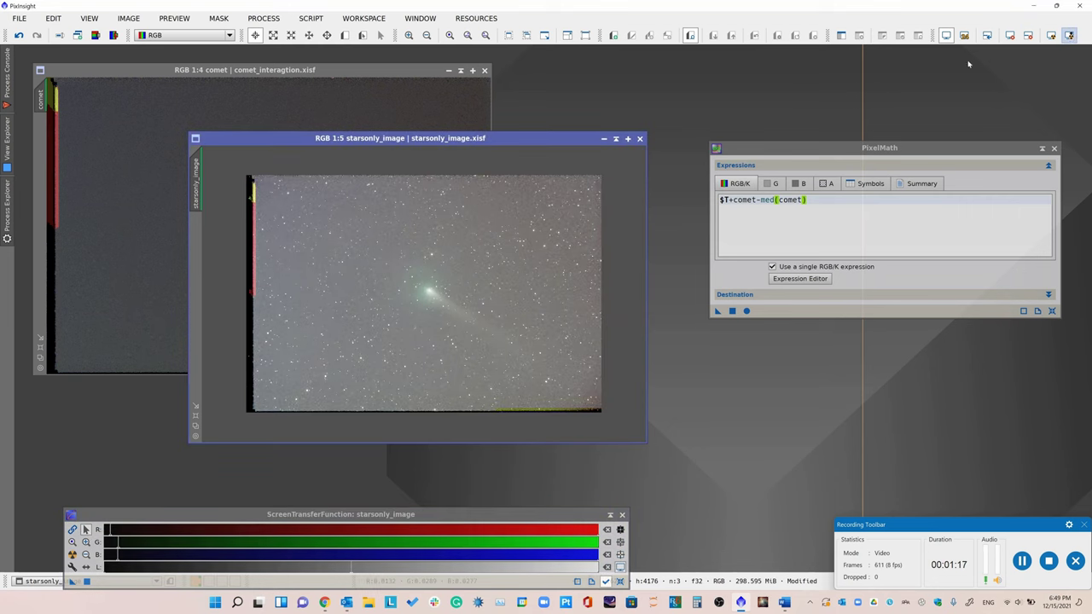
# Inspect the combined image around the comet and reapply the standard auto-stretch to its display.
pyautogui.scroll(1, 569, 263)
pyautogui.scroll(1, 570, 263)
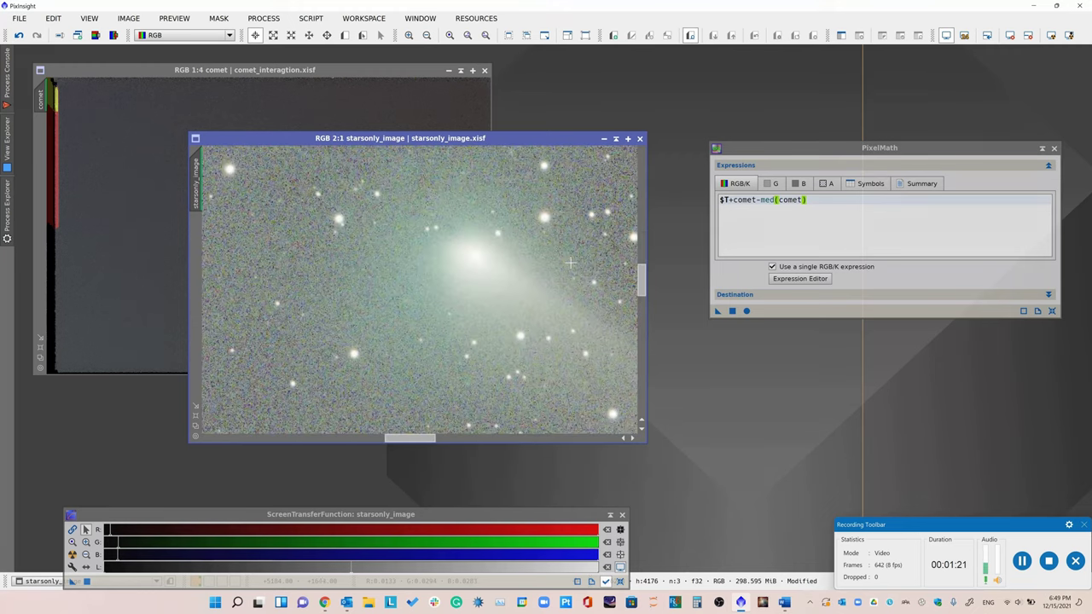
pyautogui.scroll(-3, 570, 263)
pyautogui.scroll(5, 569, 263)
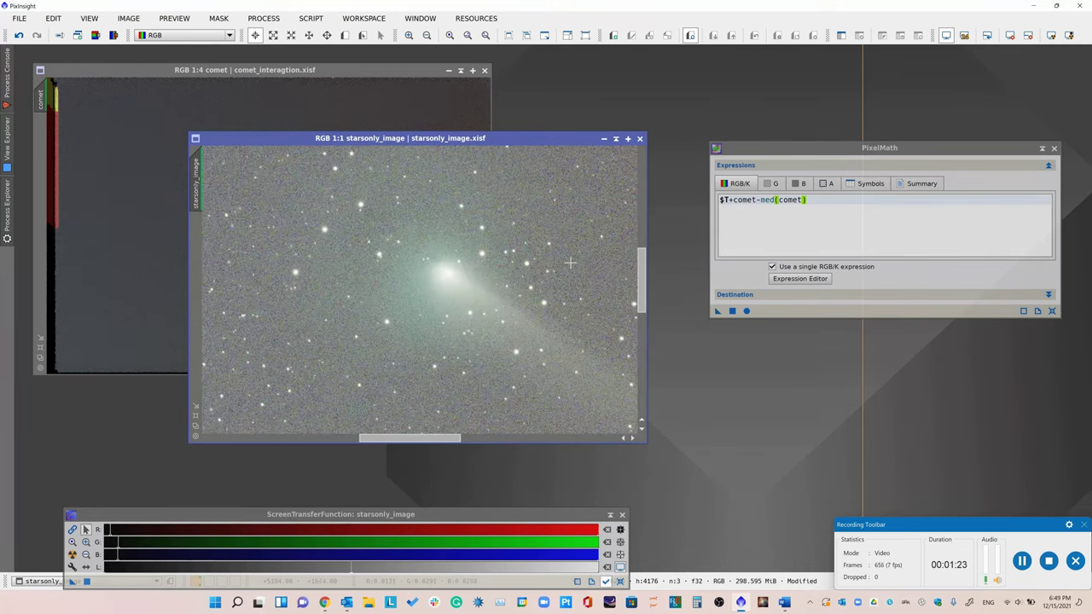
pyautogui.scroll(-3, 569, 263)
pyautogui.scroll(-1, 569, 264)
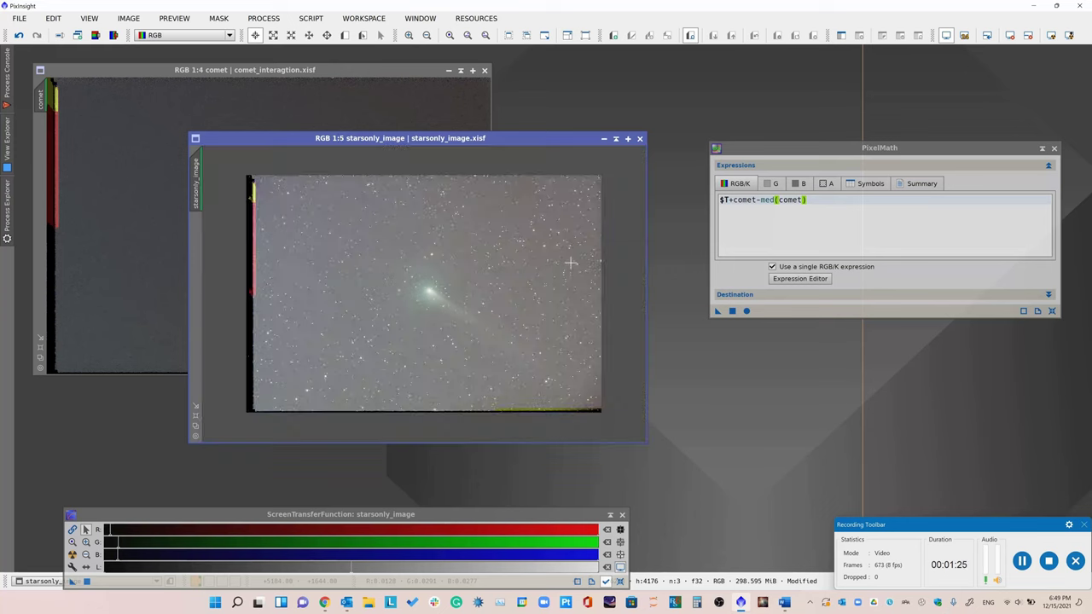
pyautogui.scroll(1, 569, 264)
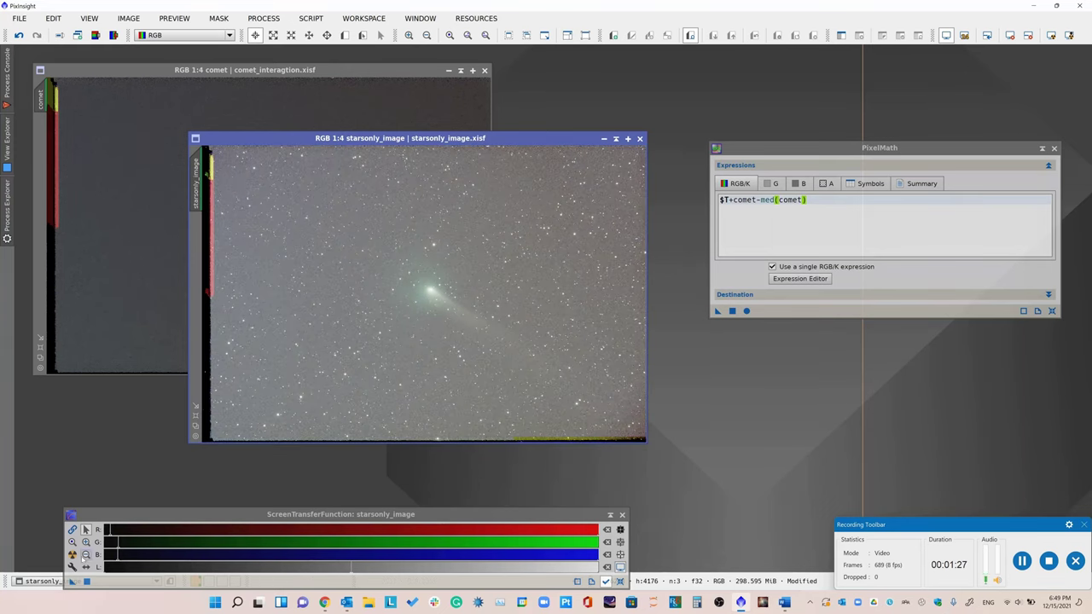
pyautogui.click(72, 554)
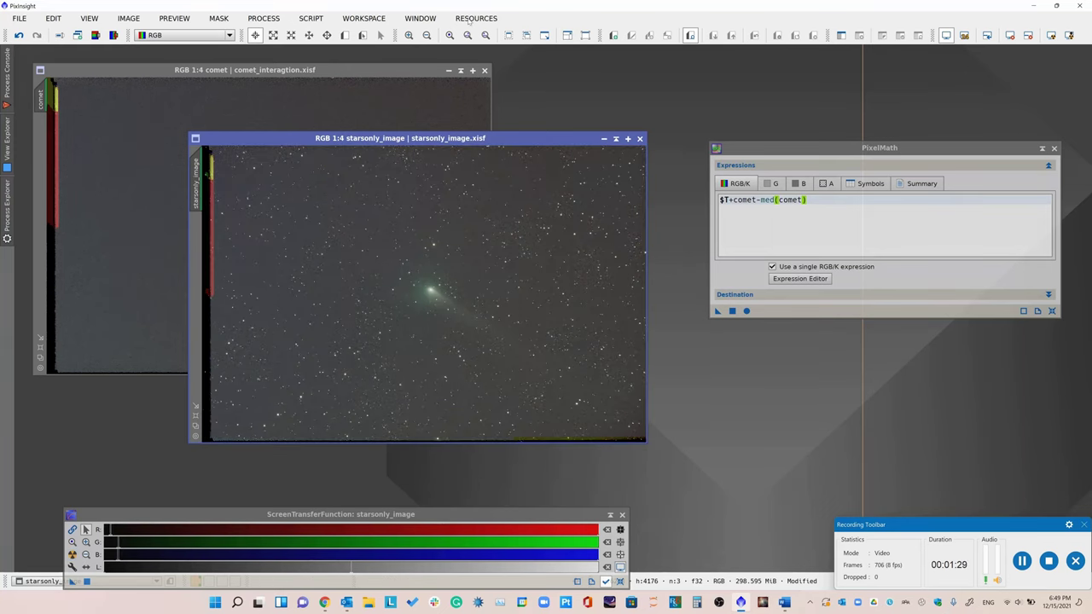
# Save the combined image as comet_done.xisf in the comet folder, using 32-bit IEEE 754 floating point samples.
pyautogui.click(19, 18)
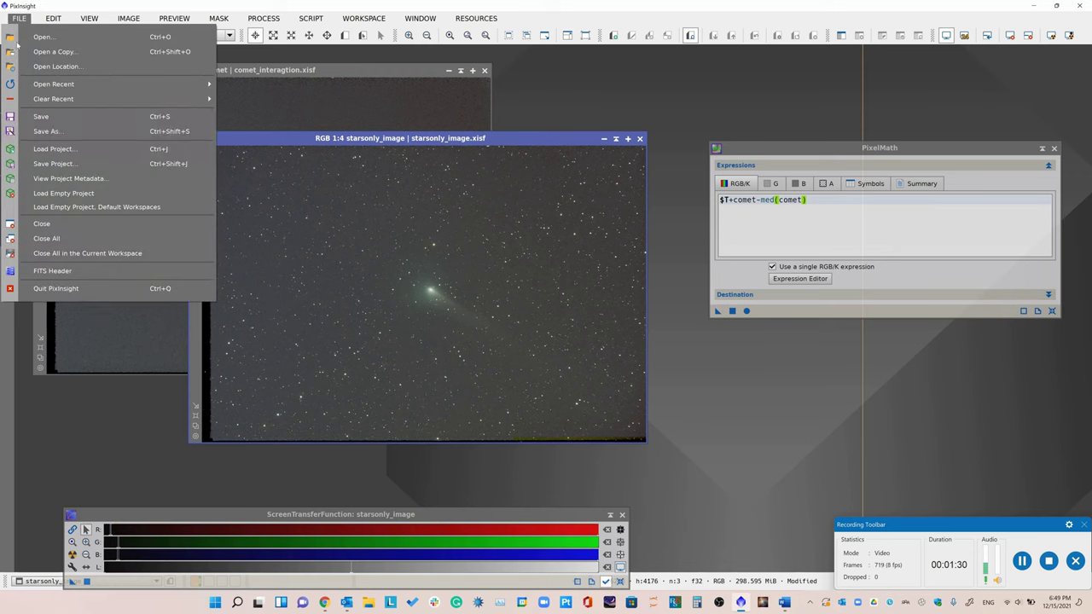
pyautogui.click(66, 130)
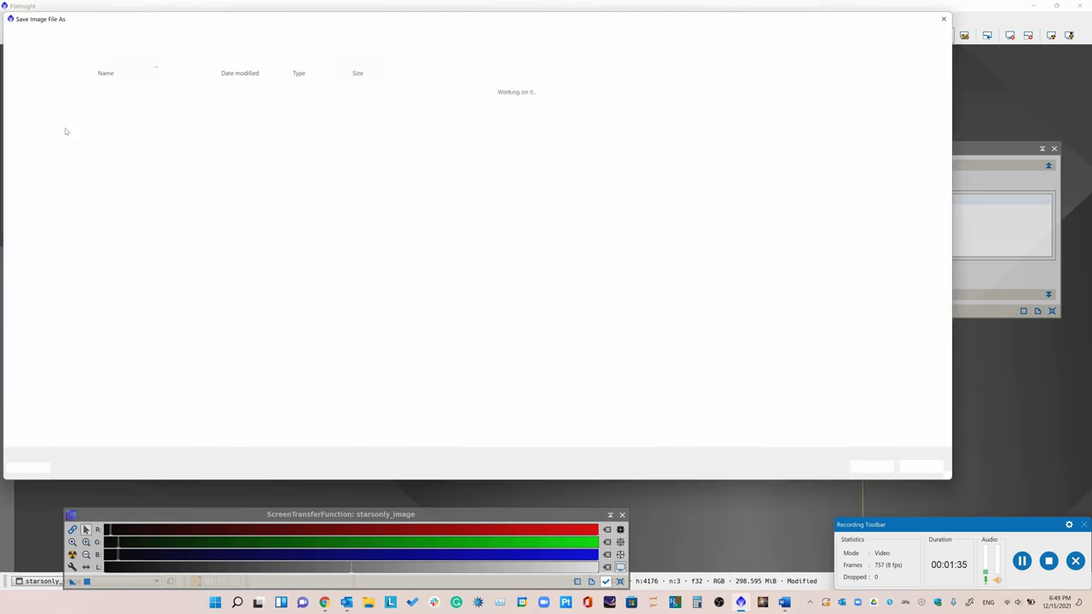
pyautogui.write('comet')
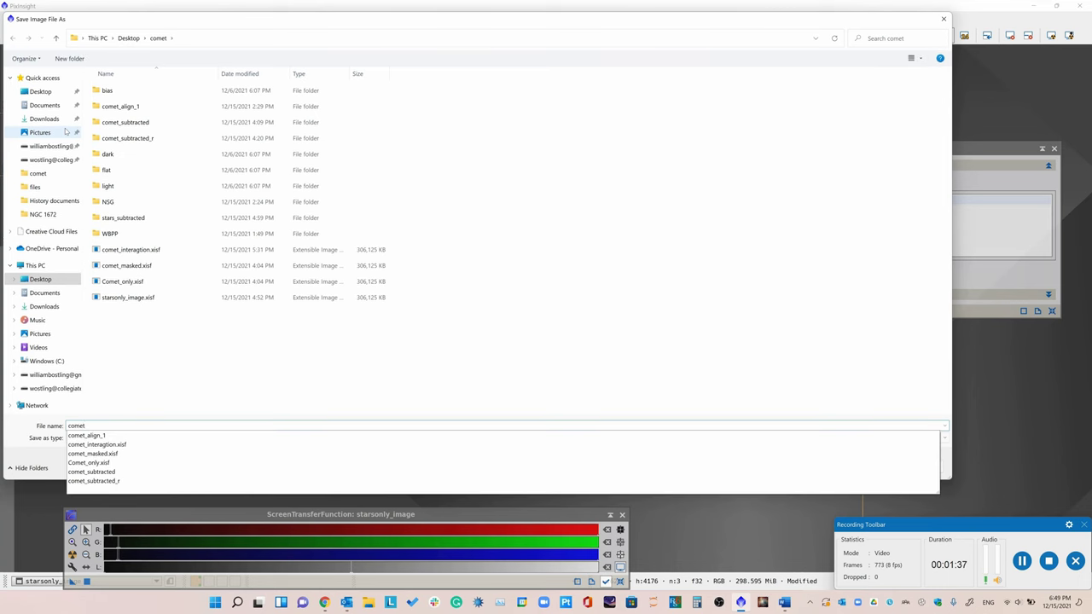
pyautogui.press('Escape')
pyautogui.press('Escape')
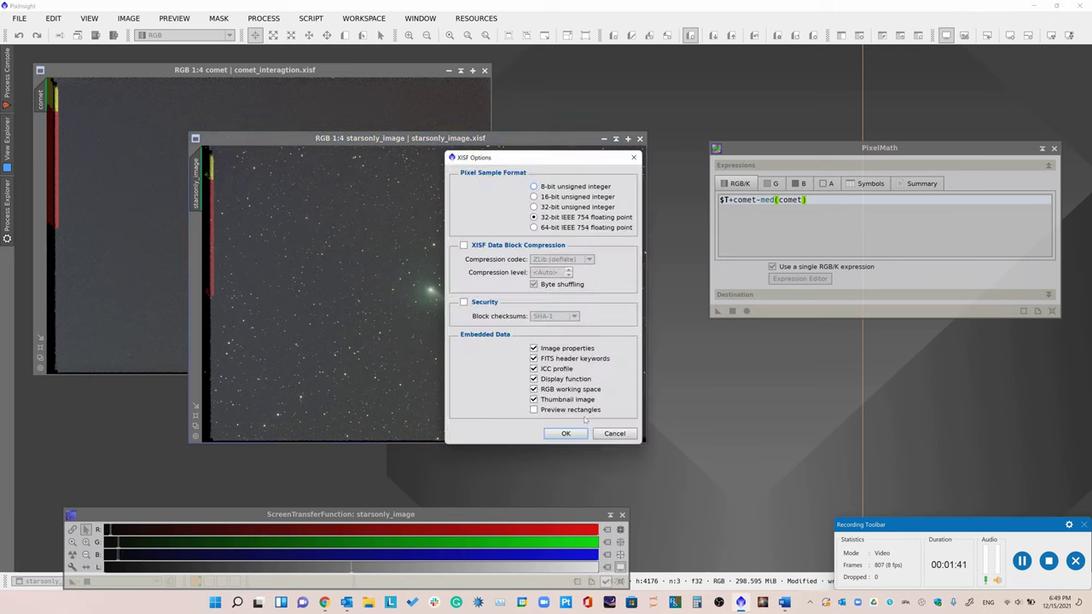
pyautogui.click(560, 432)
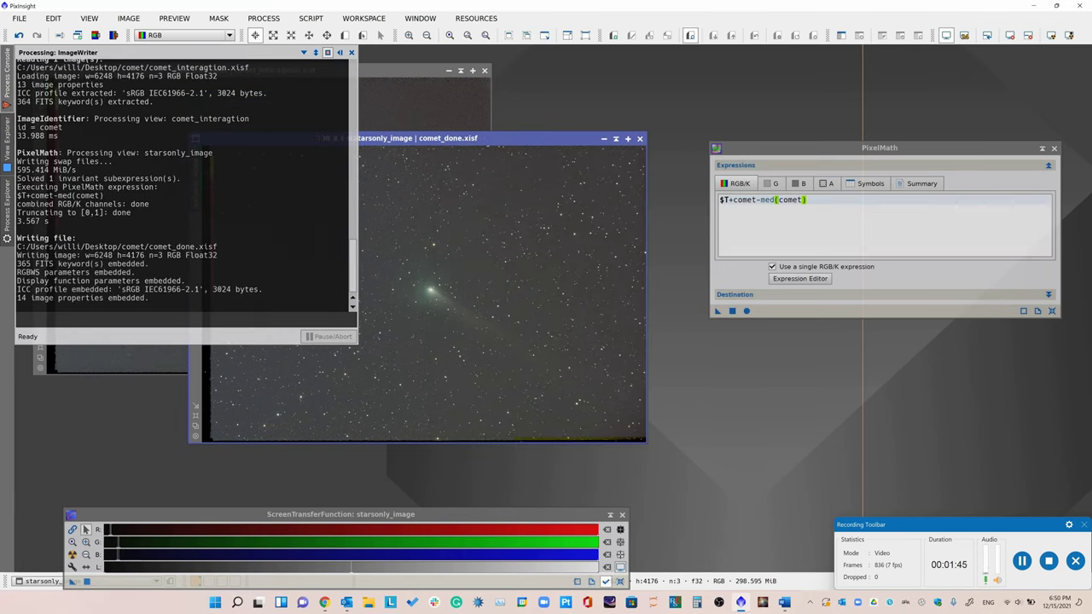
# Examine the saved comet_done image at several magnifications, checking the nucleus, the tail and the outlying star field.
pyautogui.scroll(4, 479, 263)
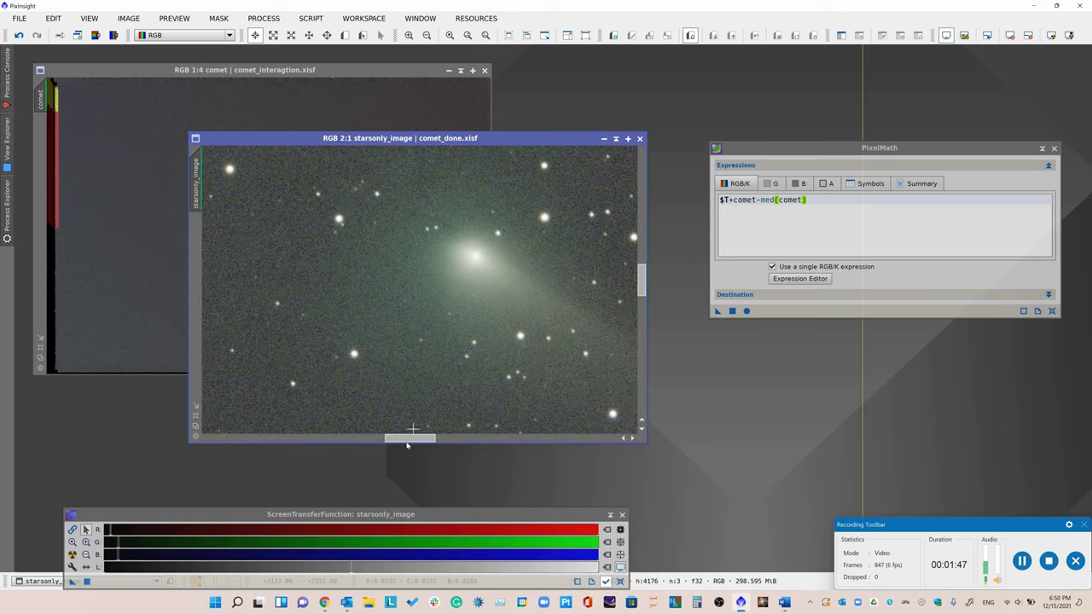
pyautogui.moveTo(409, 437); pyautogui.dragTo(595, 438)
pyautogui.hotkey('ctrl', 'y')
pyautogui.hotkey('ctrl', 'z')
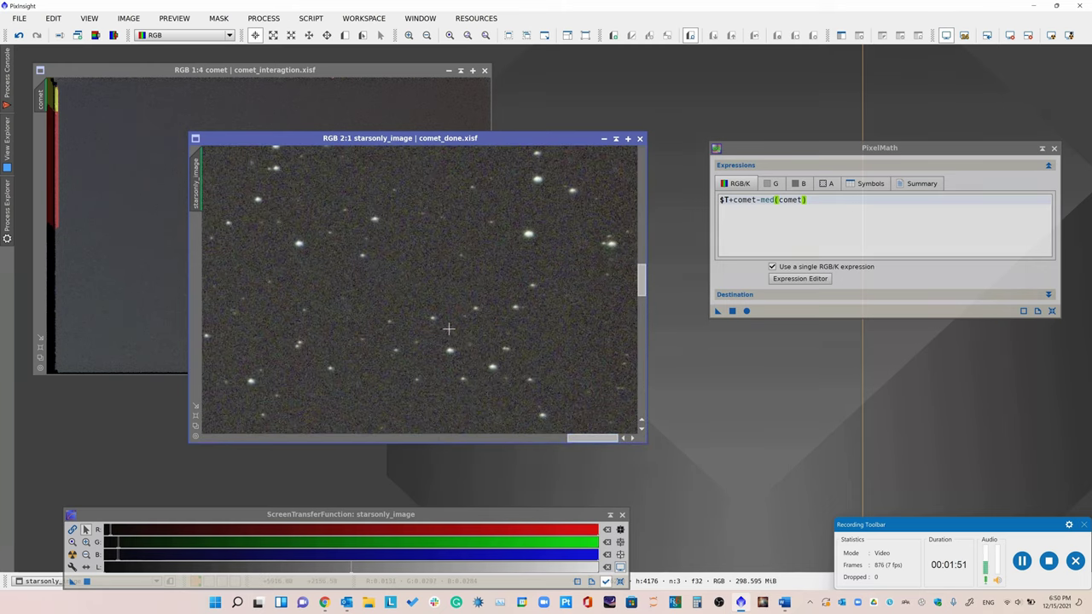
pyautogui.scroll(-4, 446, 319)
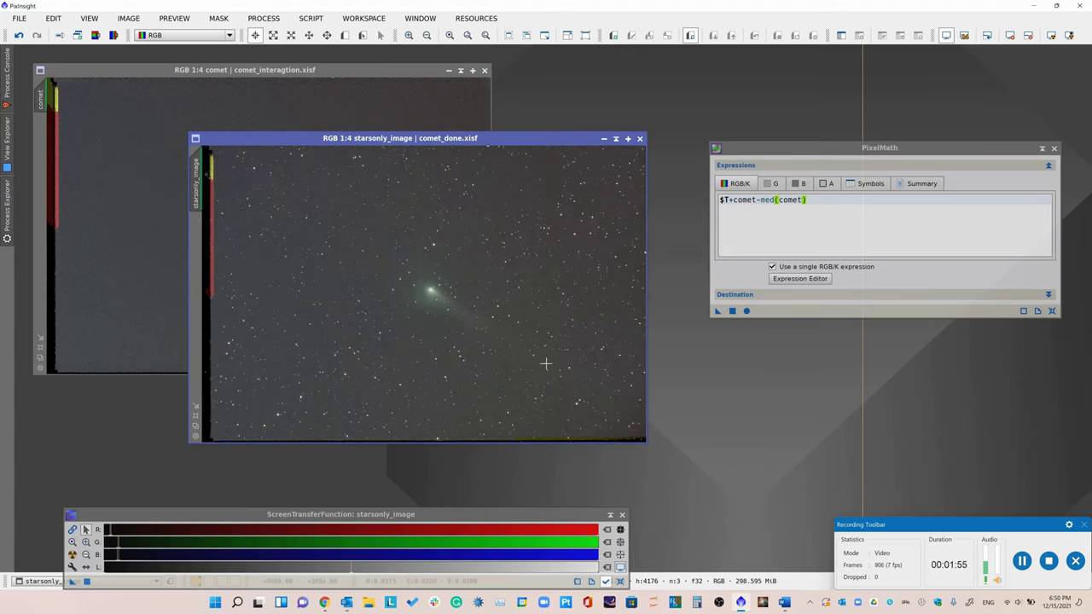
pyautogui.scroll(4, 546, 364)
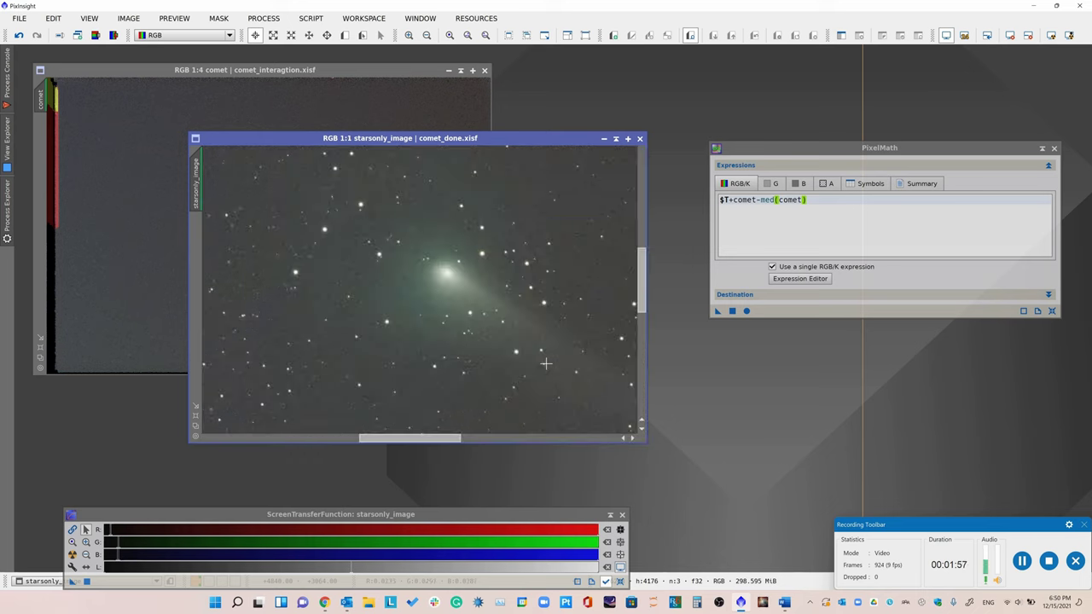
pyautogui.scroll(-1, 545, 364)
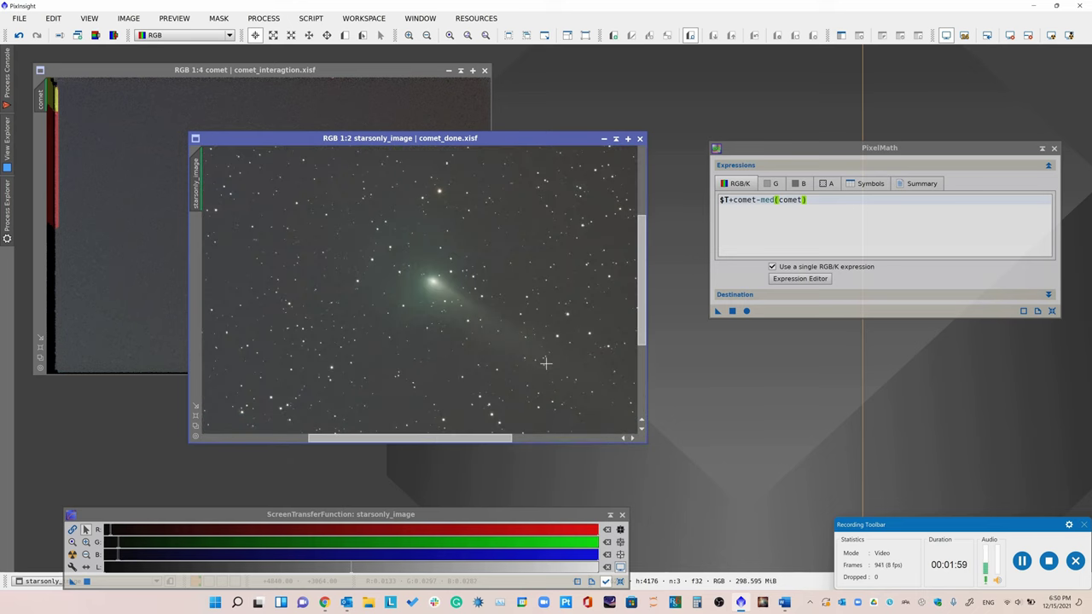
pyautogui.scroll(1, 513, 358)
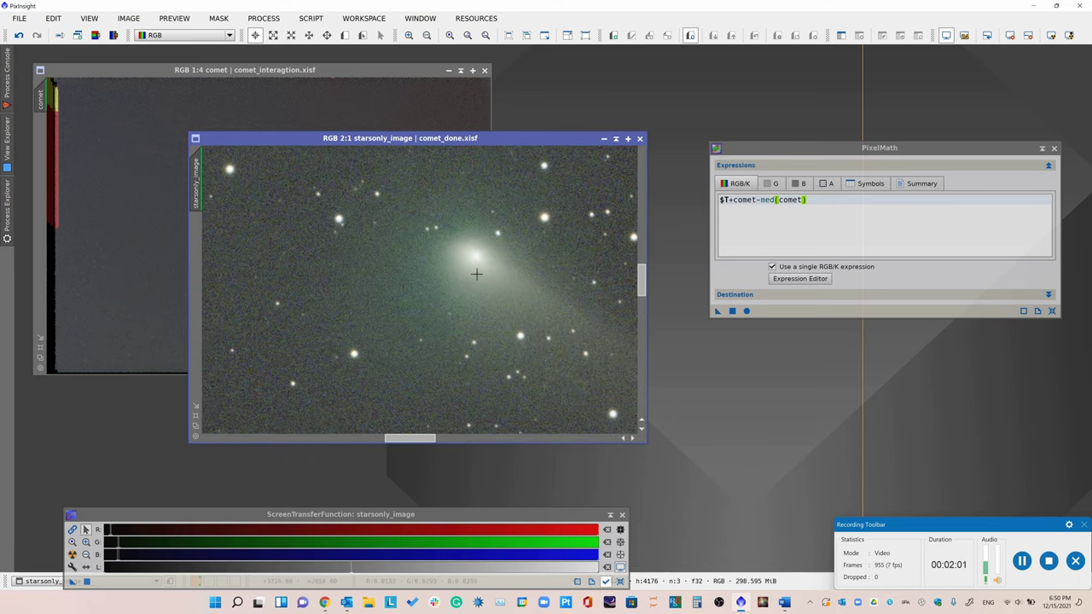
pyautogui.scroll(1, 475, 272)
pyautogui.moveTo(502, 230); pyautogui.dragTo(501, 241)
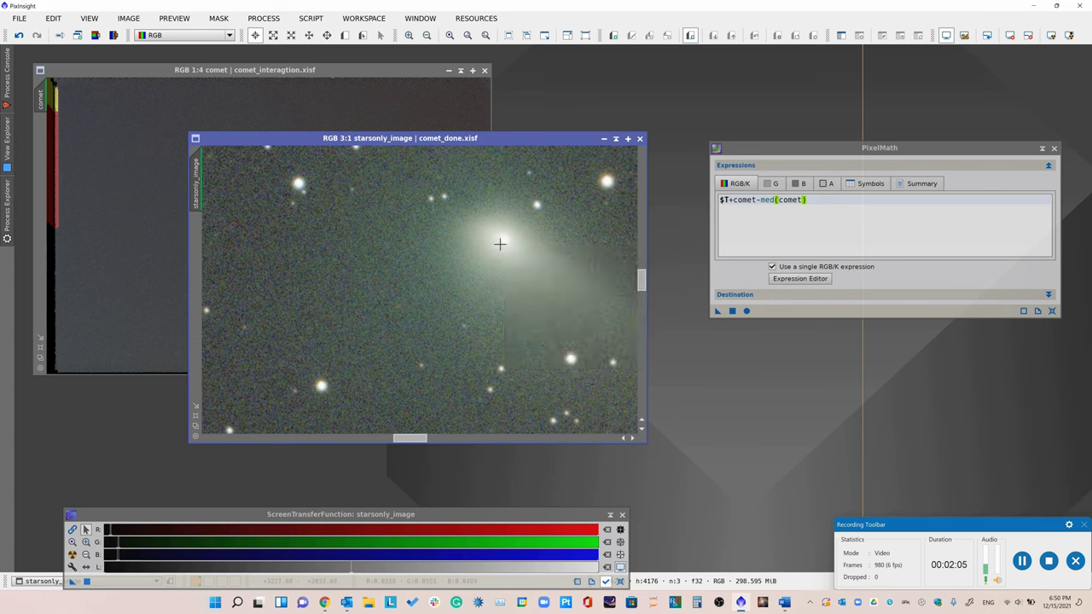
pyautogui.scroll(-5, 501, 247)
pyautogui.scroll(5, 502, 264)
pyautogui.scroll(-4, 502, 264)
pyautogui.scroll(-1, 503, 264)
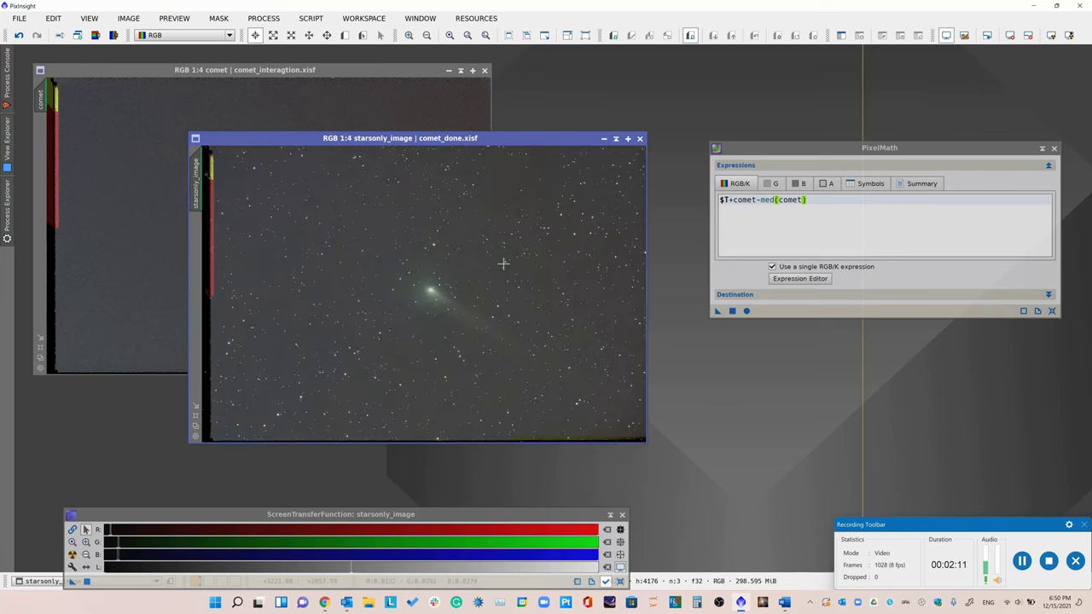